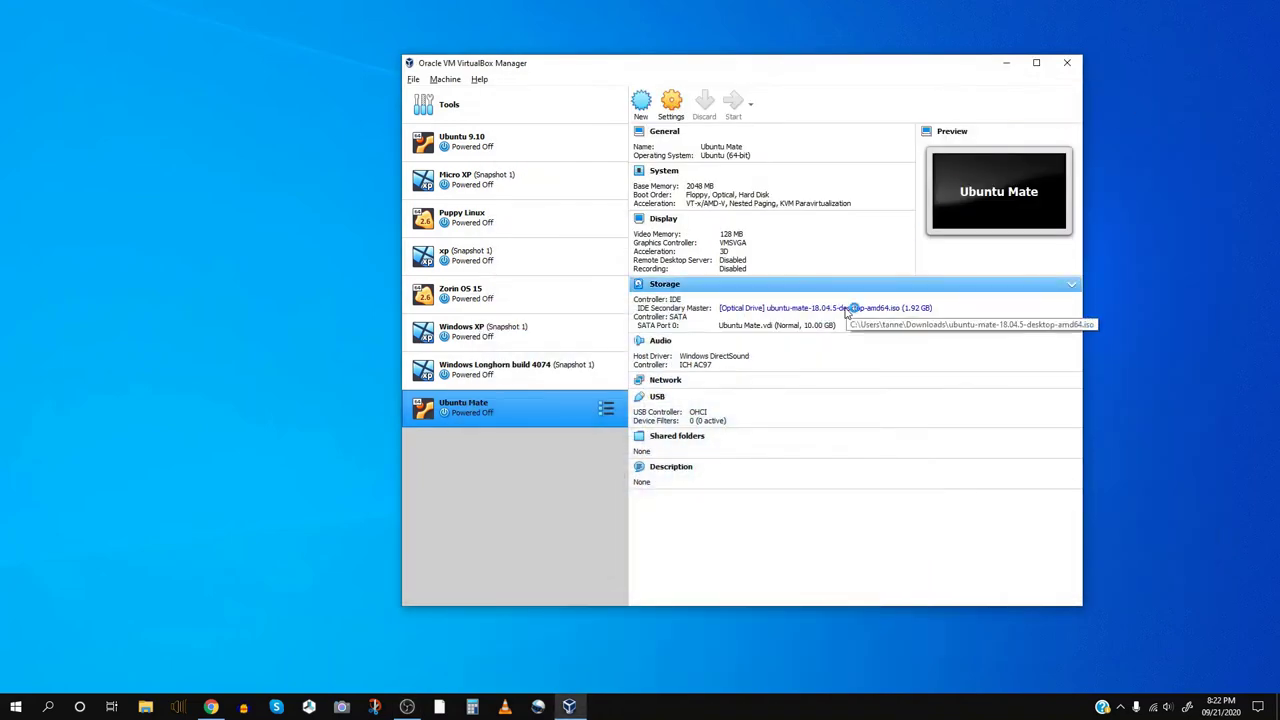
- Start the Ubuntu Mate VM from VirtualBox Manager and bring up its window
{"action": "key", "text": "Return"}
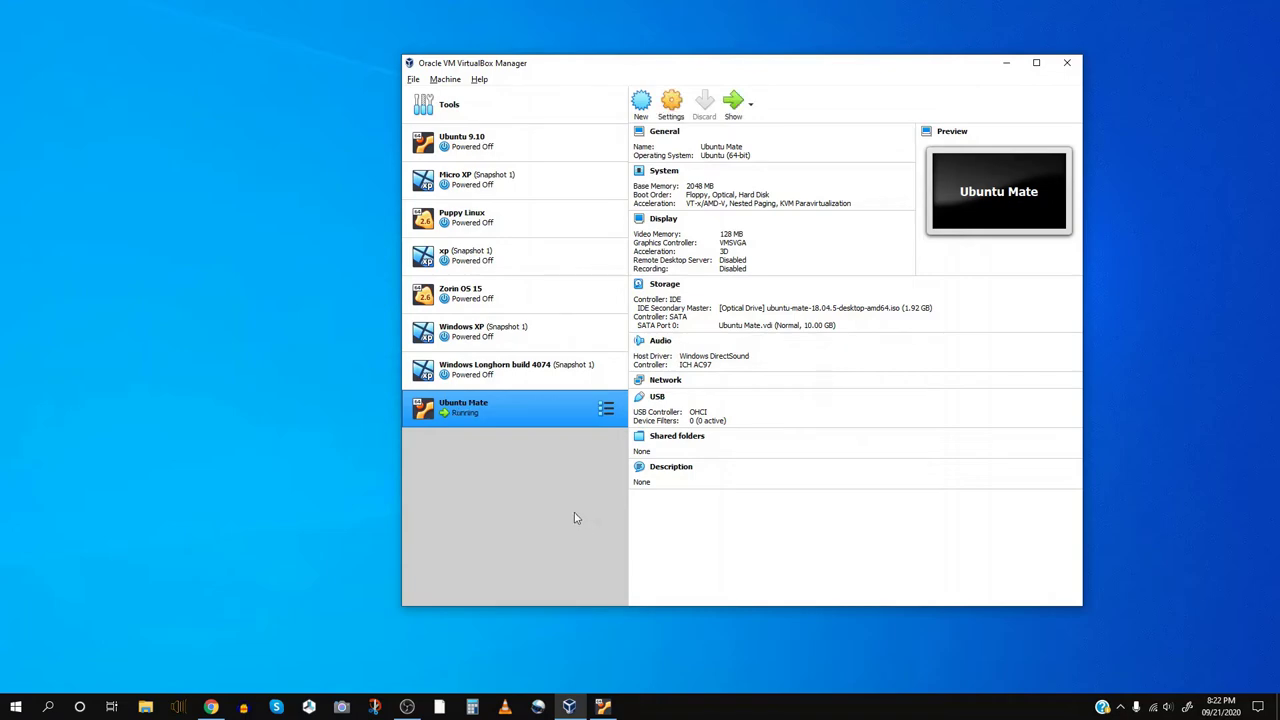
{"action": "left_click", "coordinate": [602, 707]}
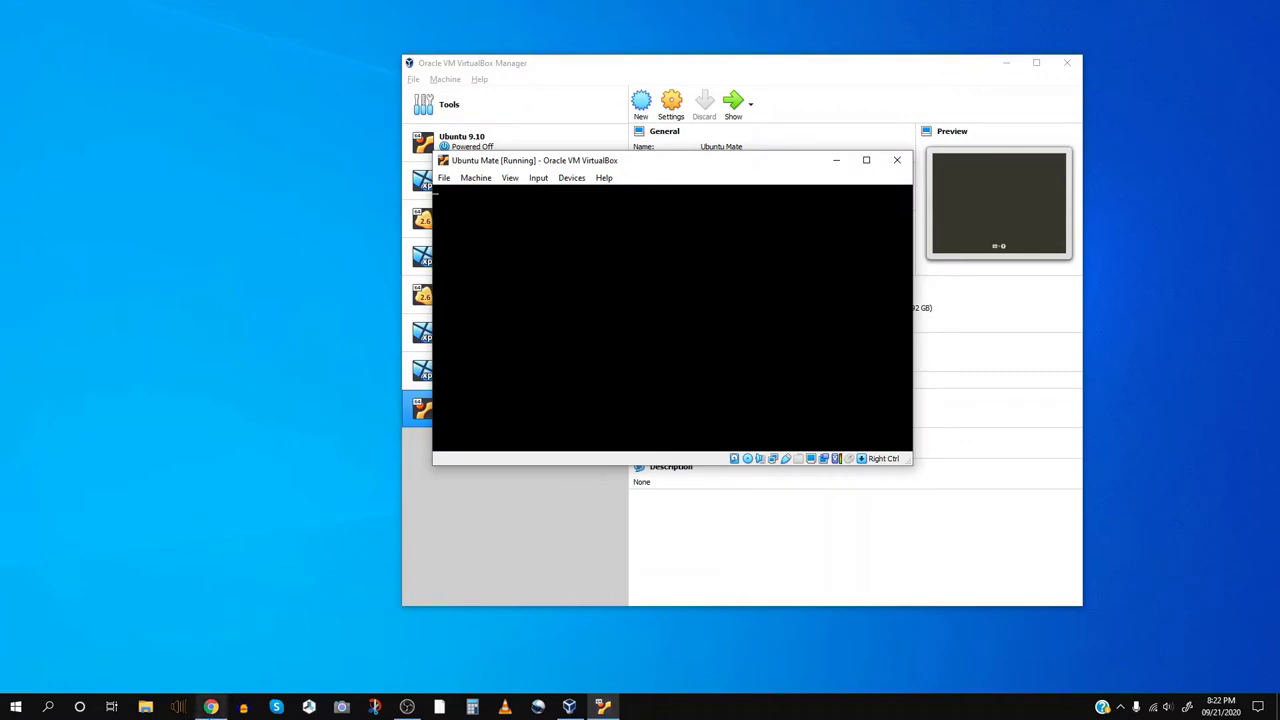
- Minimise the Chrome browser showing the Kubuntu page to reveal the booting VM
{"action": "mouse_move", "coordinate": [211, 707]}
{"action": "left_click", "coordinate": [210, 648]}
{"action": "left_click", "coordinate": [210, 648]}
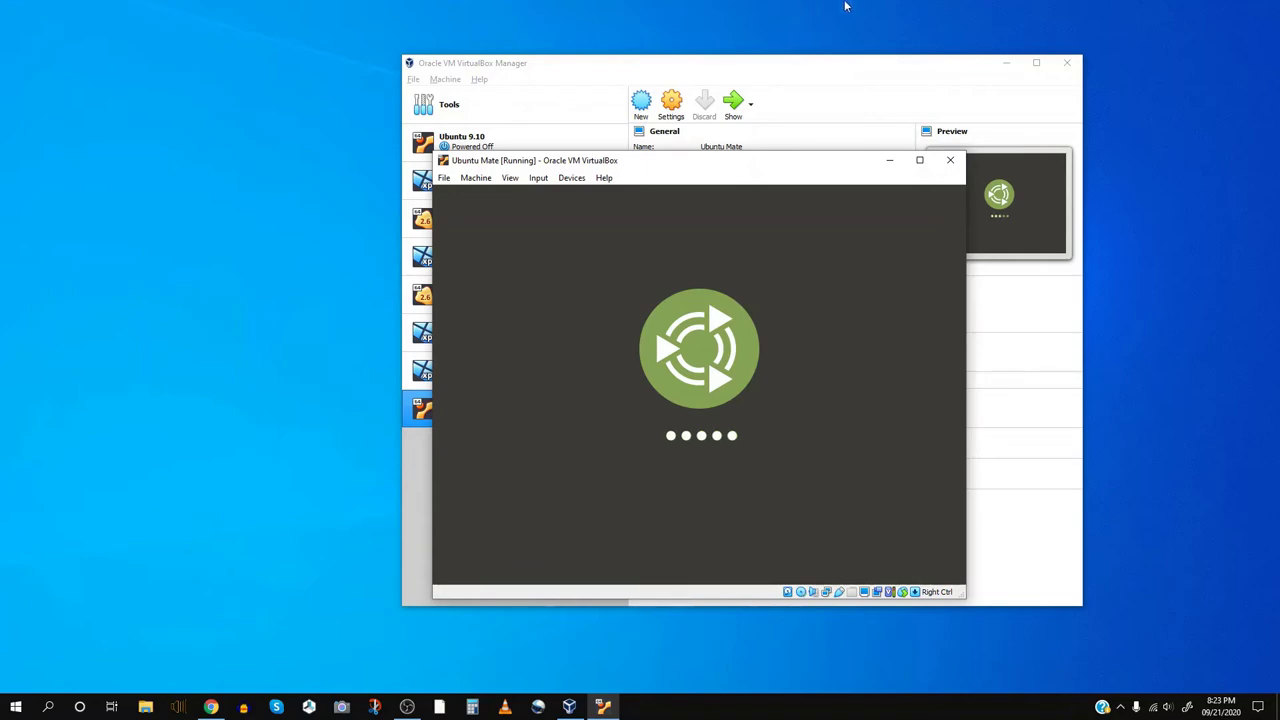
- Maximise the Ubuntu Mate VM window while the live system loads
{"action": "left_click", "coordinate": [919, 161]}
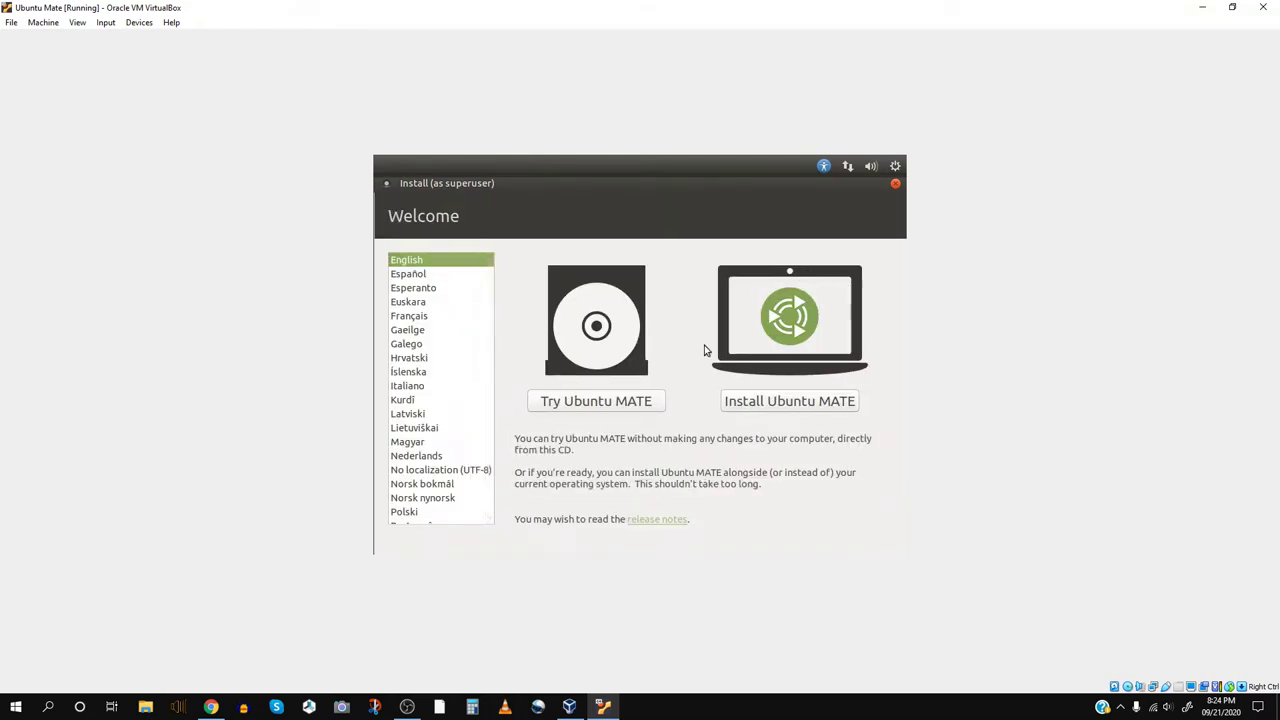
- Install Ubuntu MATE with English (US) keyboard, normal installation with updates, and erase-disk
{"action": "left_click", "coordinate": [769, 402]}
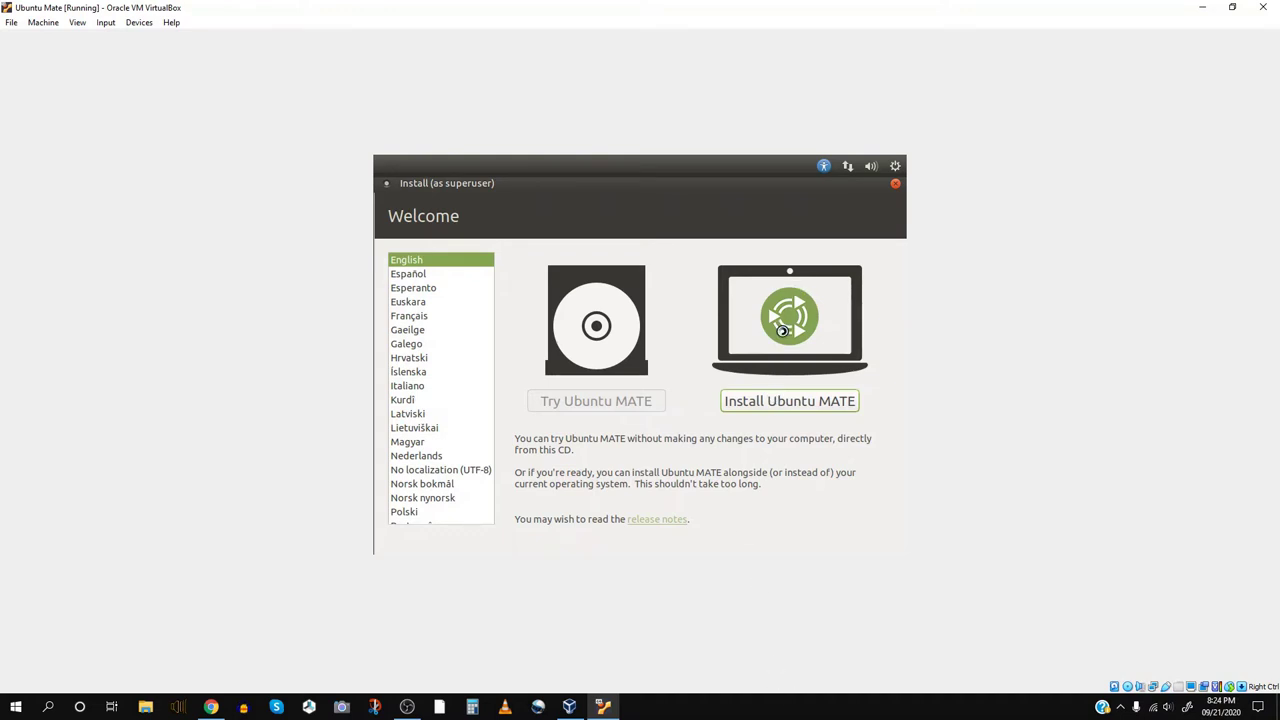
{"action": "left_click", "coordinate": [820, 354]}
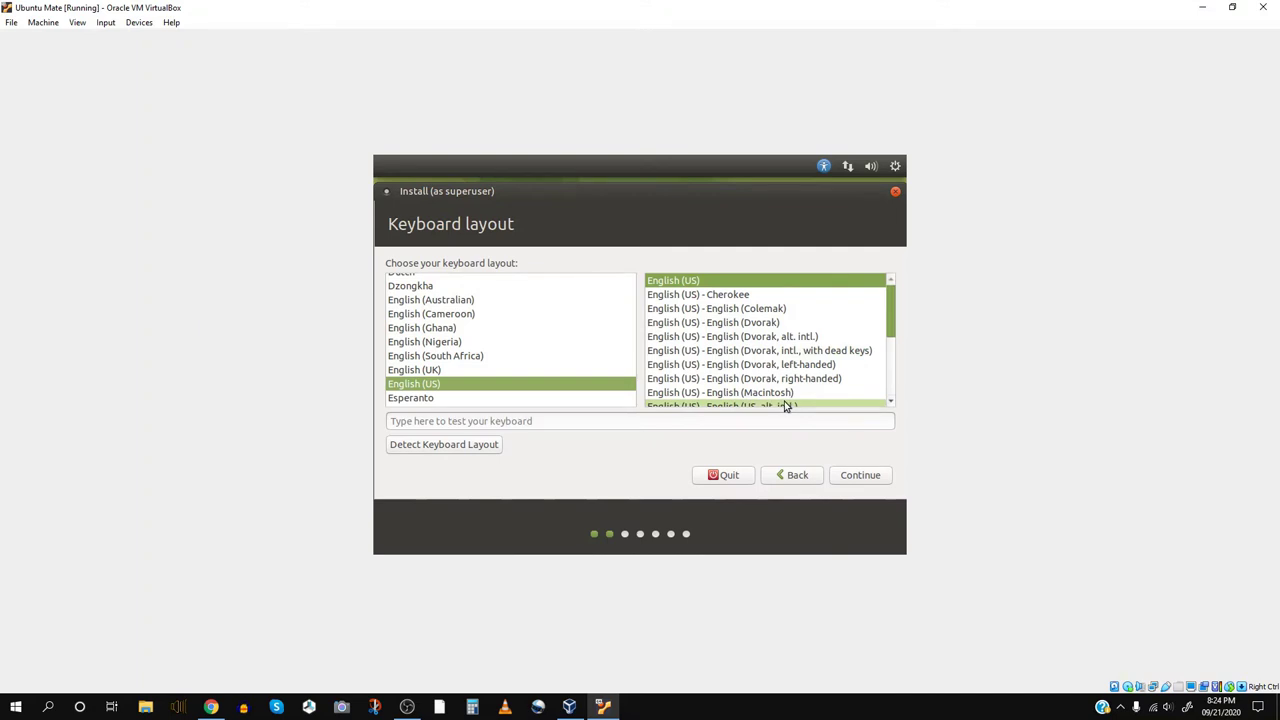
{"action": "left_click", "coordinate": [857, 474]}
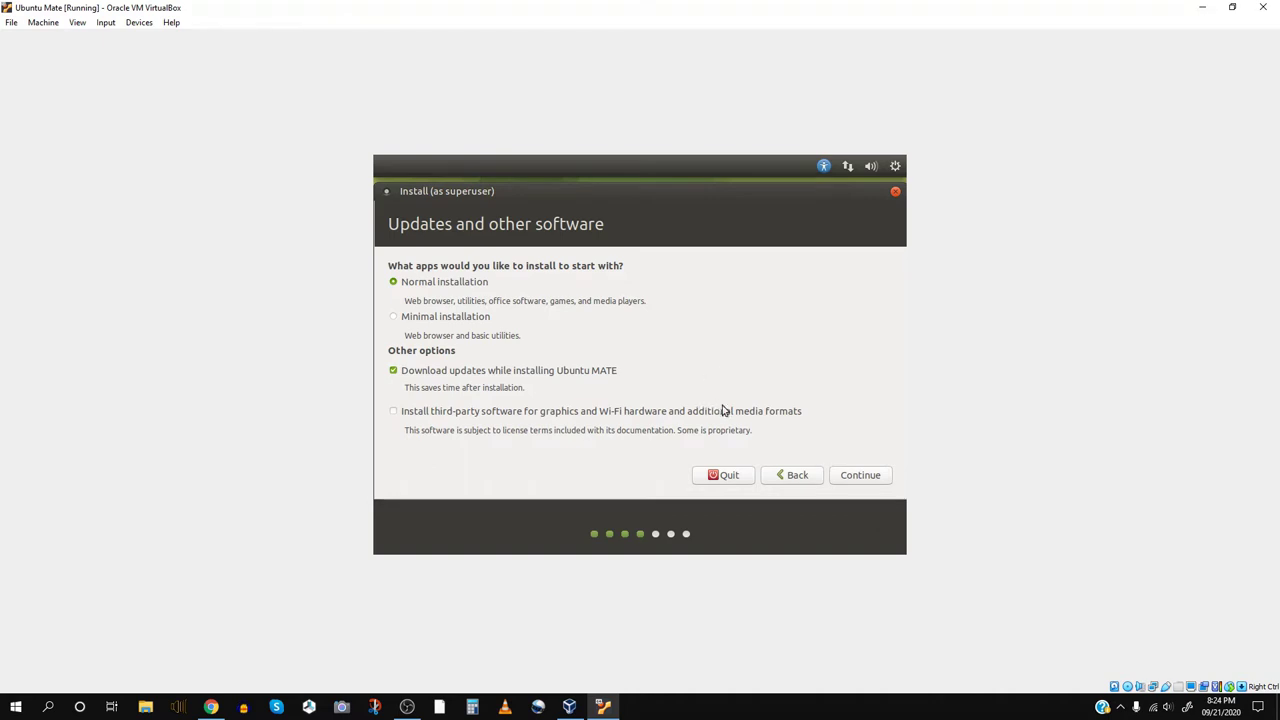
{"action": "left_click", "coordinate": [879, 485]}
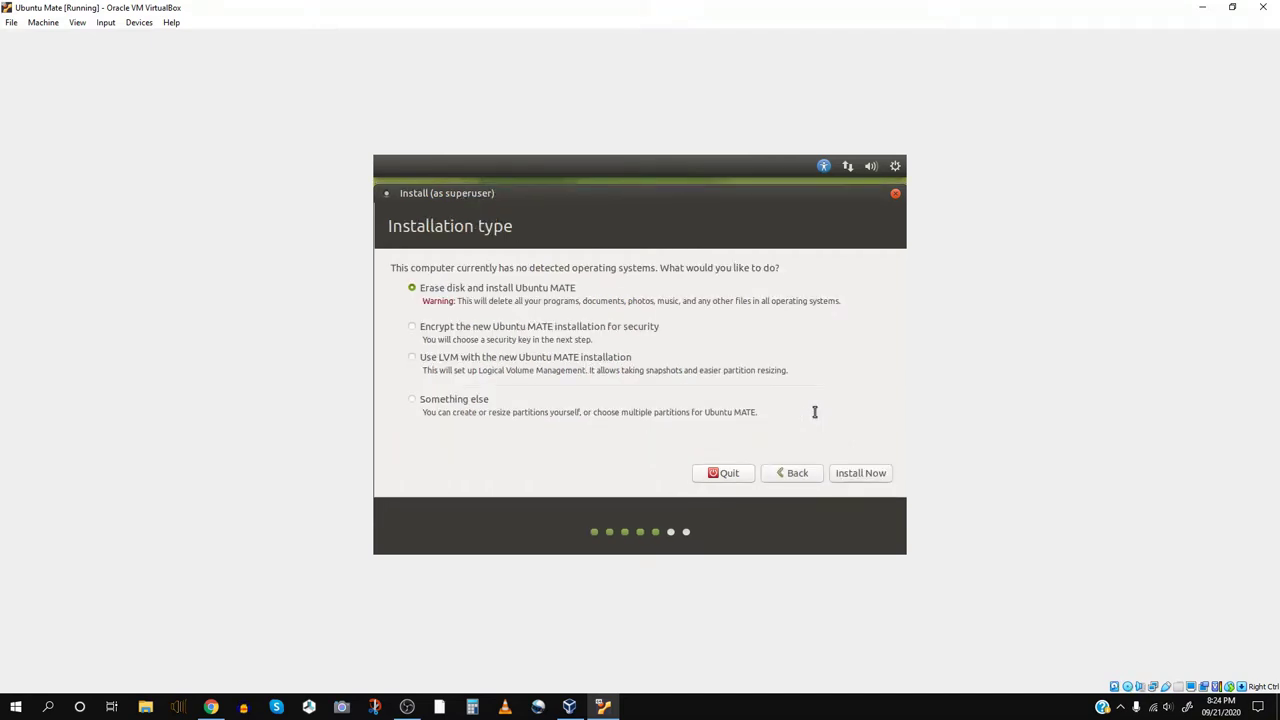
{"action": "left_click", "coordinate": [861, 472]}
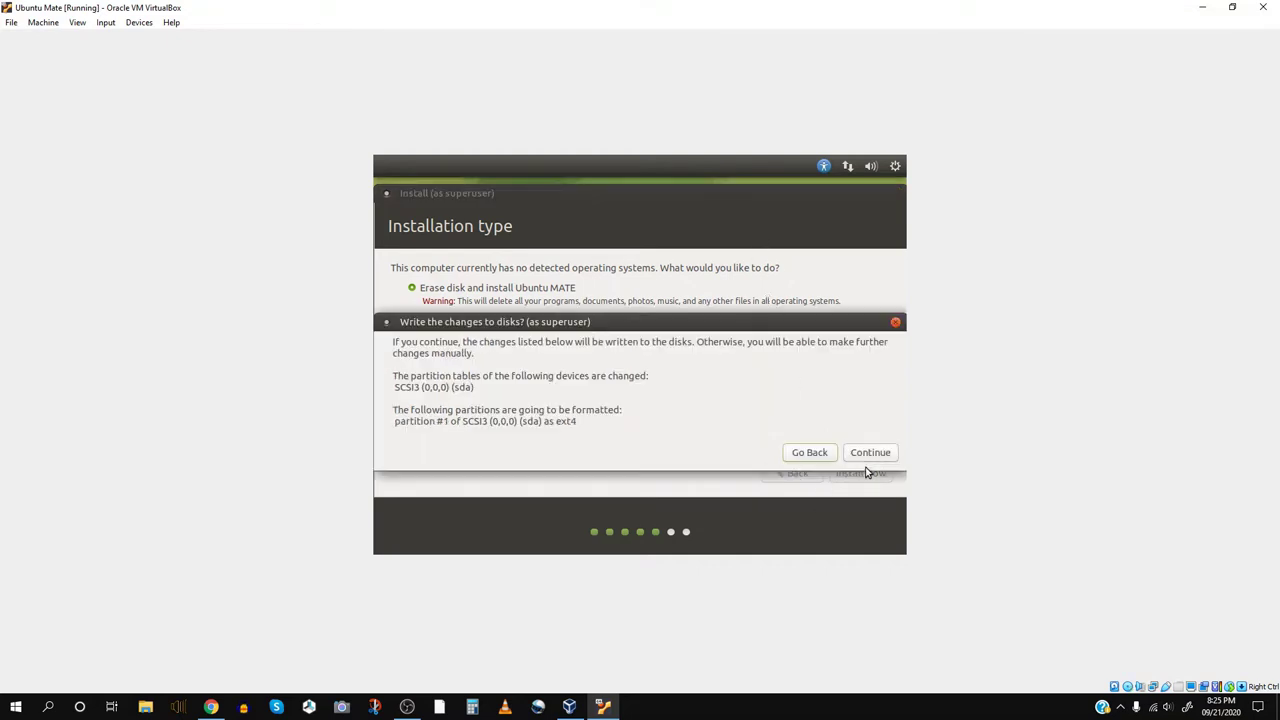
- Confirm writing the partition changes and choose Los Angeles as the time zone
{"action": "left_click", "coordinate": [864, 452]}
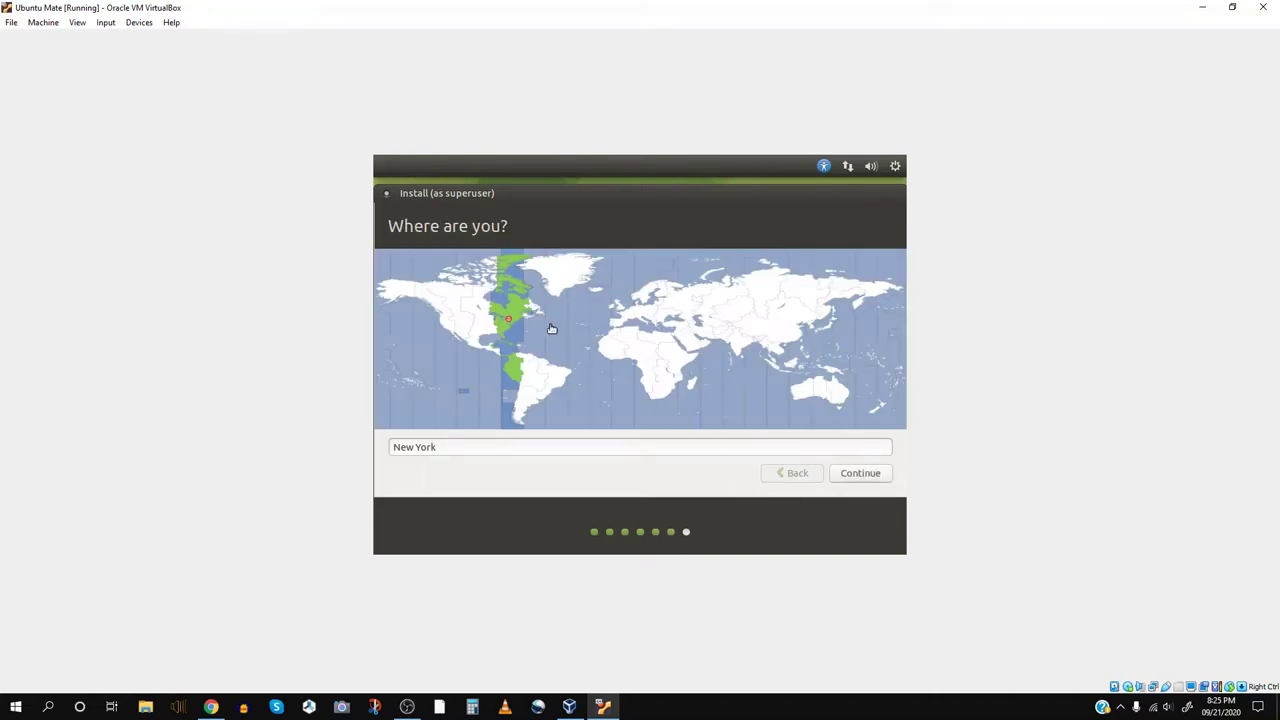
{"action": "left_click", "coordinate": [449, 330]}
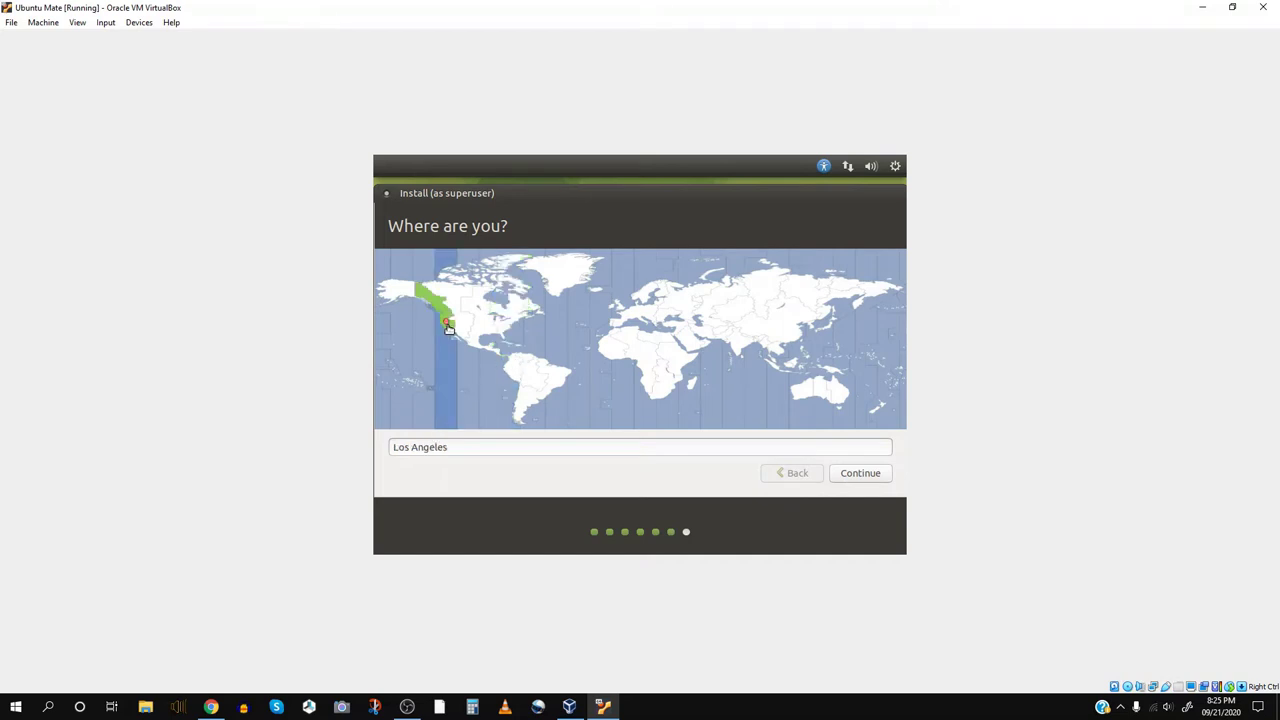
{"action": "left_click", "coordinate": [857, 477]}
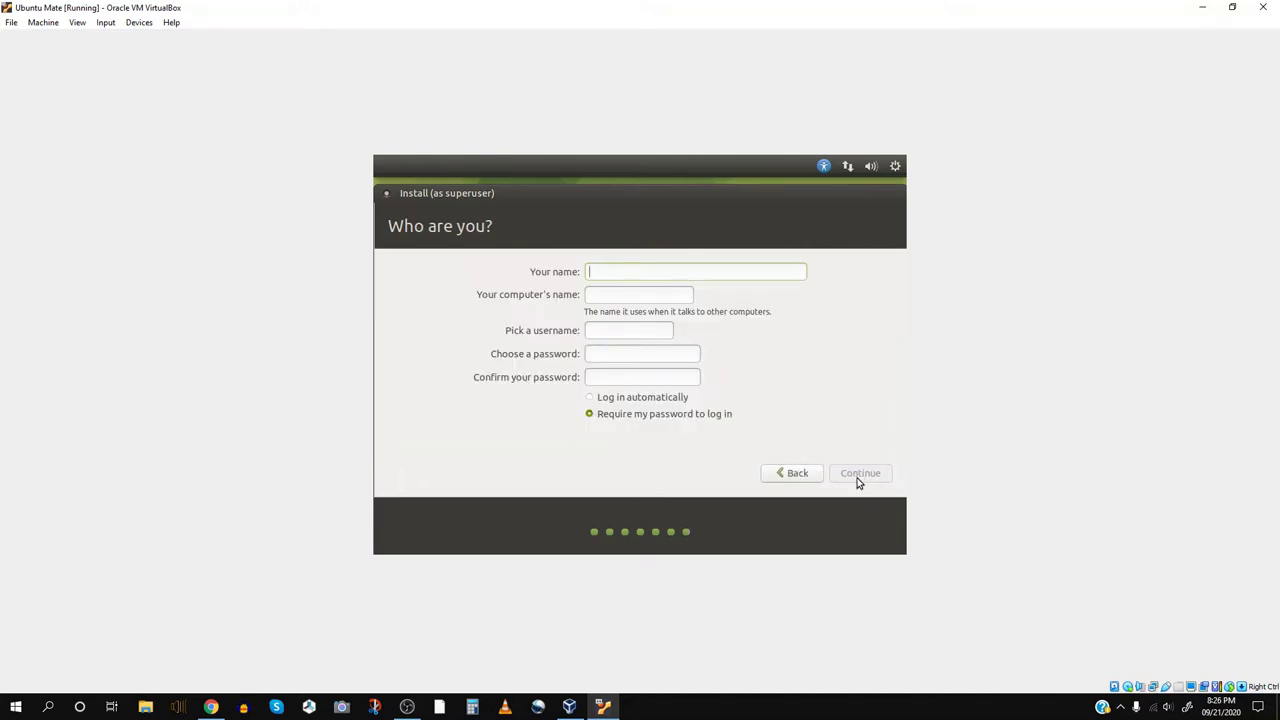
- Enter the user's full name in the Your name field, correcting typos
{"action": "type", "text": "^T"}
{"action": "key", "text": "BackSpace"}
{"action": "type", "text": "Tann"}
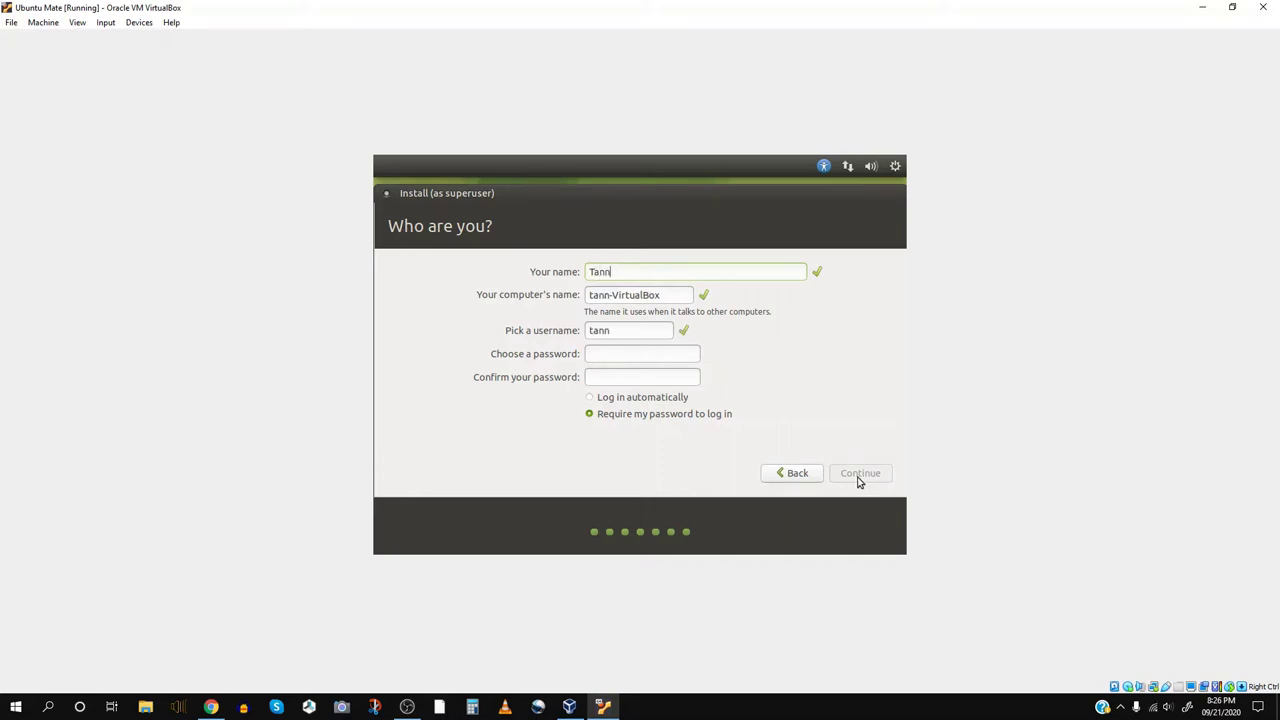
{"action": "type", "text": "er 1q"}
{"action": "key", "text": "BackSpace"}
{"action": "type", "text": "one"}
- Type the account password and a matching confirmation
{"action": "left_click", "coordinate": [613, 357]}
{"action": "type", "text": "password1"}
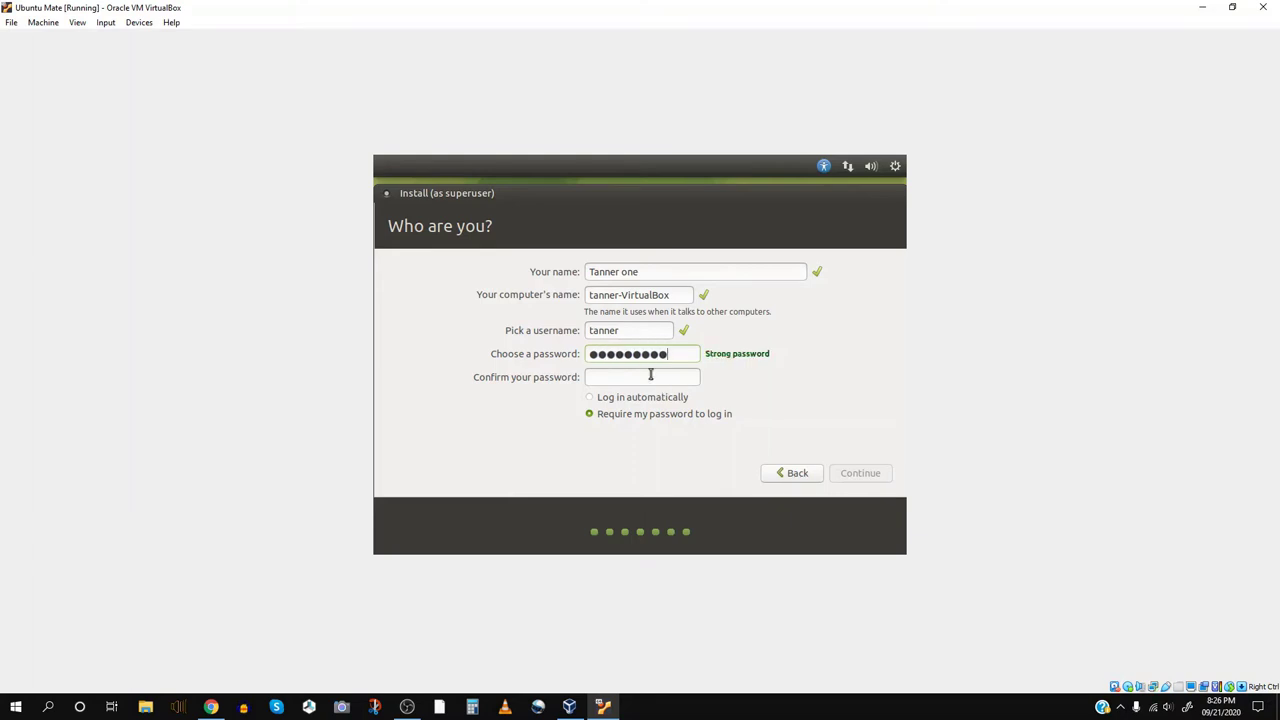
{"action": "left_click", "coordinate": [632, 379]}
{"action": "type", "text": "pas"}
{"action": "key", "text": "BackSpace"}
{"action": "key", "text": "BackSpace"}
{"action": "key", "text": "BackSpace"}
{"action": "type", "text": "password1"}
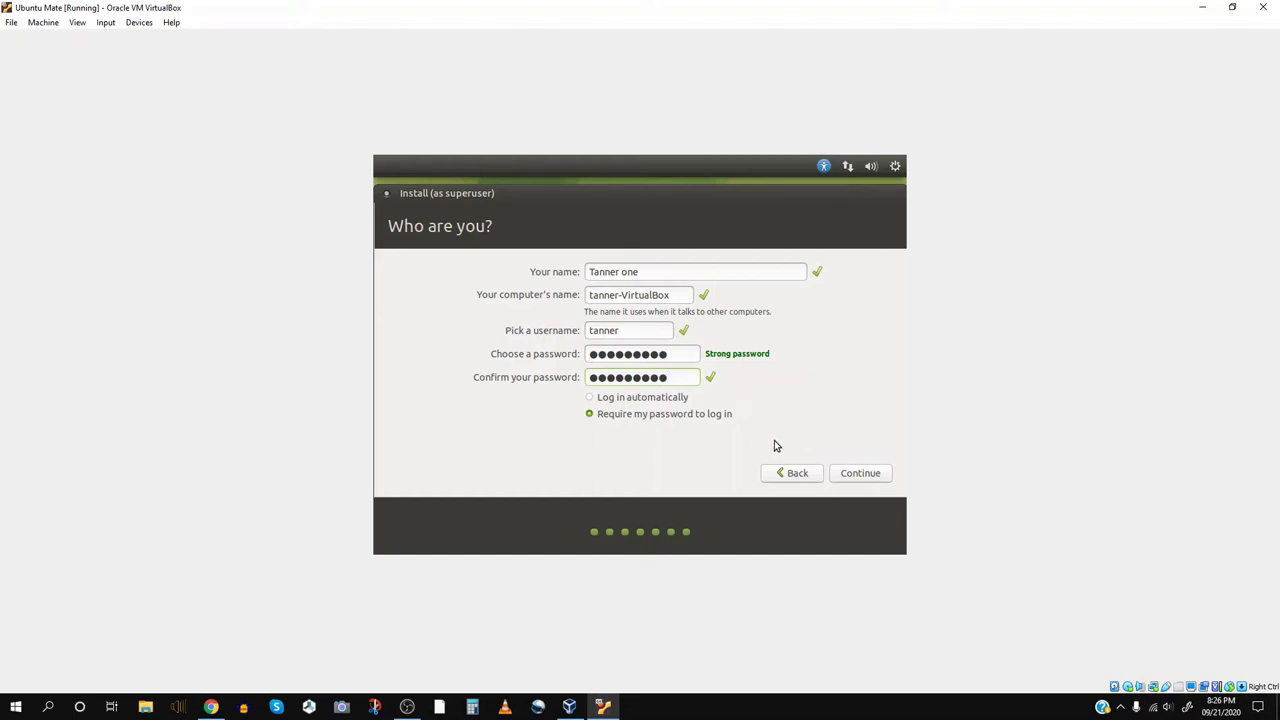
- Submit the Who are you details so the installer starts copying files
{"action": "left_click", "coordinate": [858, 474]}
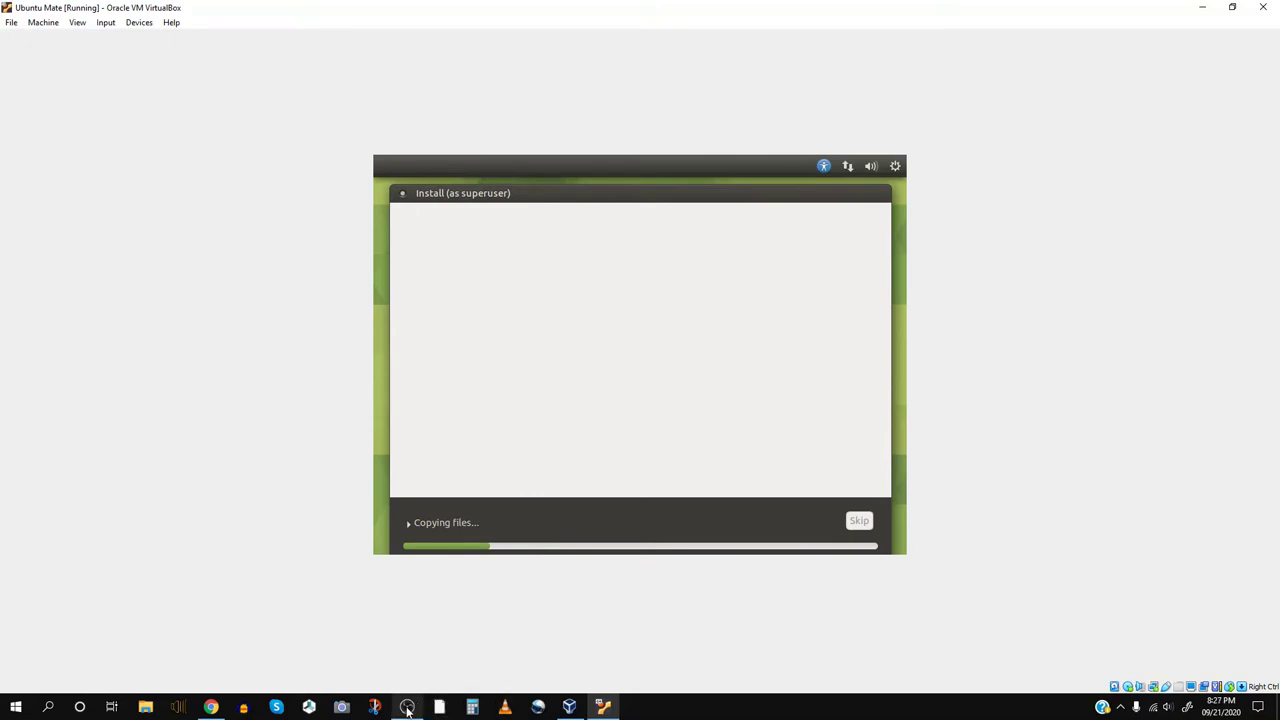
{"action": "mouse_move", "coordinate": [407, 707]}
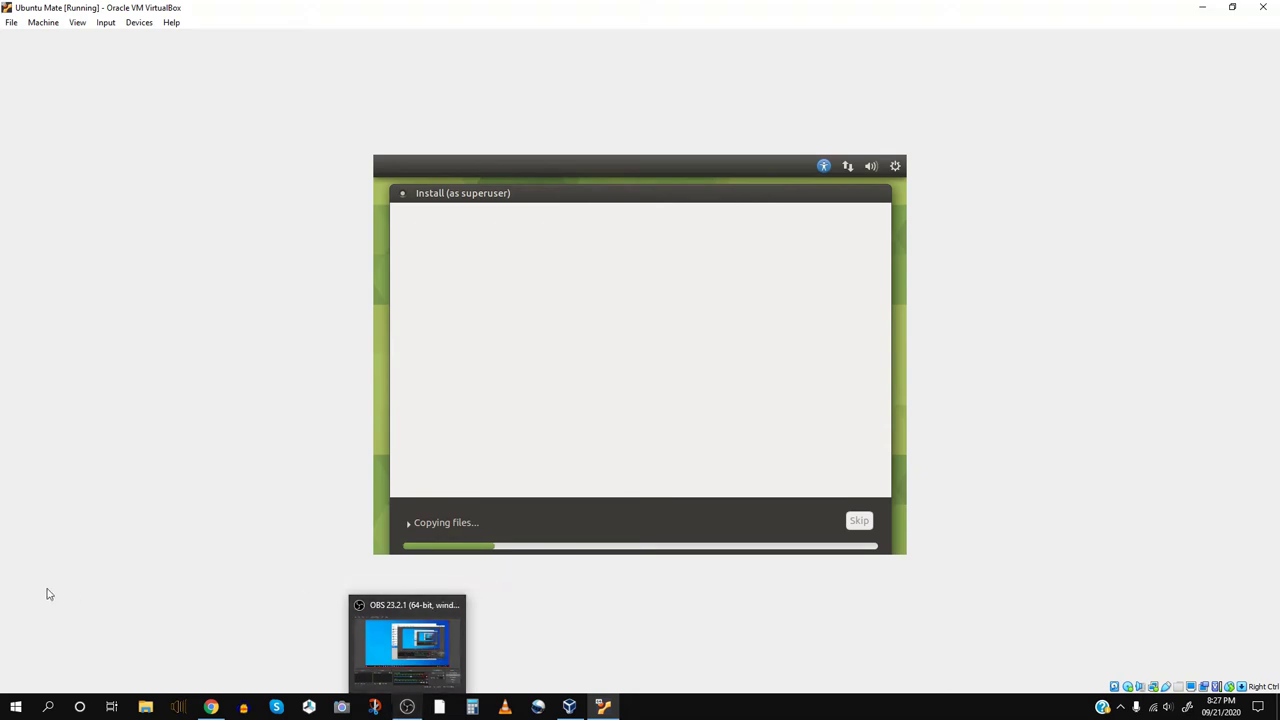
- Move OBS aside, restore the VM window to normal size, then minimise OBS
{"action": "left_click", "coordinate": [403, 709]}
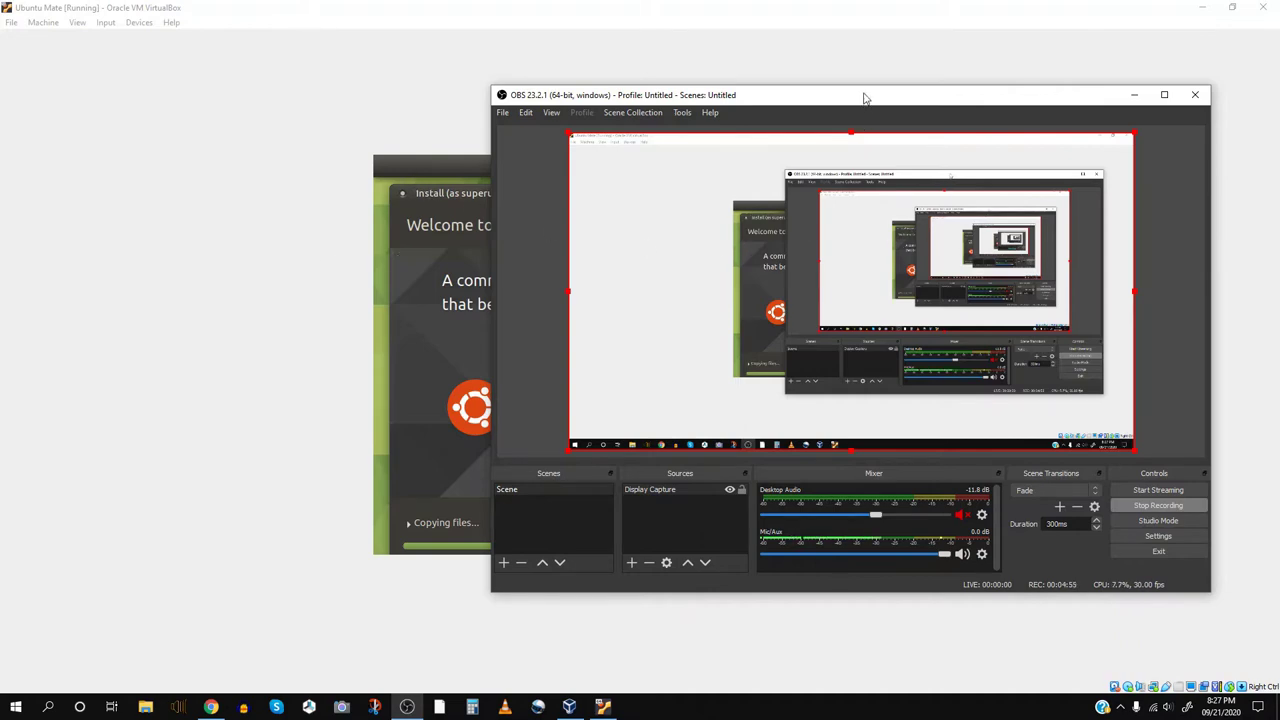
{"action": "left_click_drag", "start_coordinate": [862, 99], "coordinate": [554, 526]}
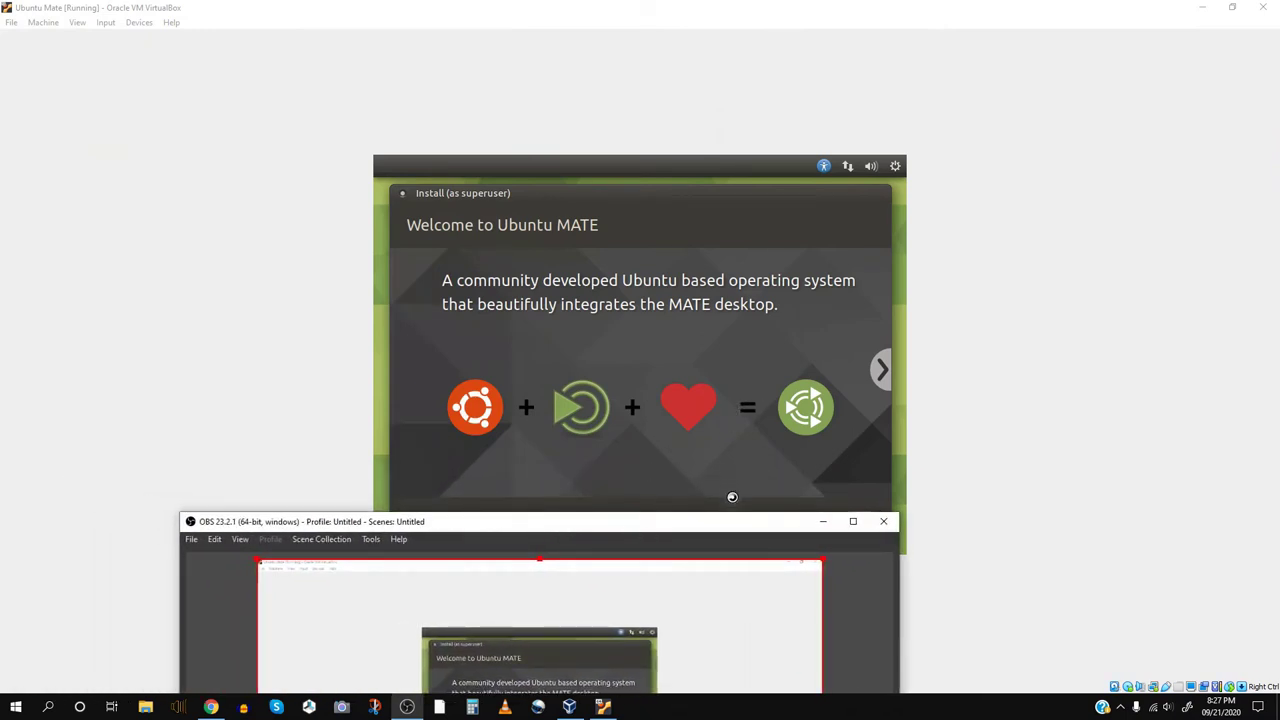
{"action": "left_click_drag", "start_coordinate": [732, 527], "coordinate": [903, 80]}
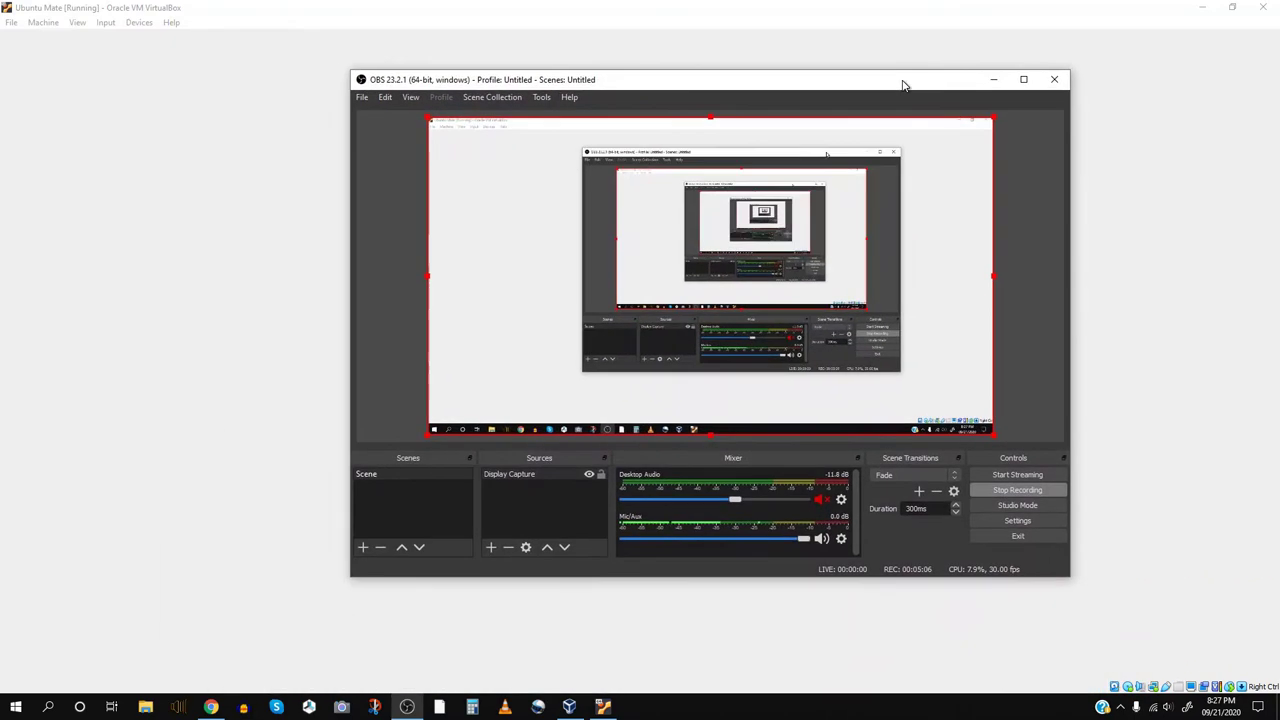
{"action": "double_click", "coordinate": [844, 13]}
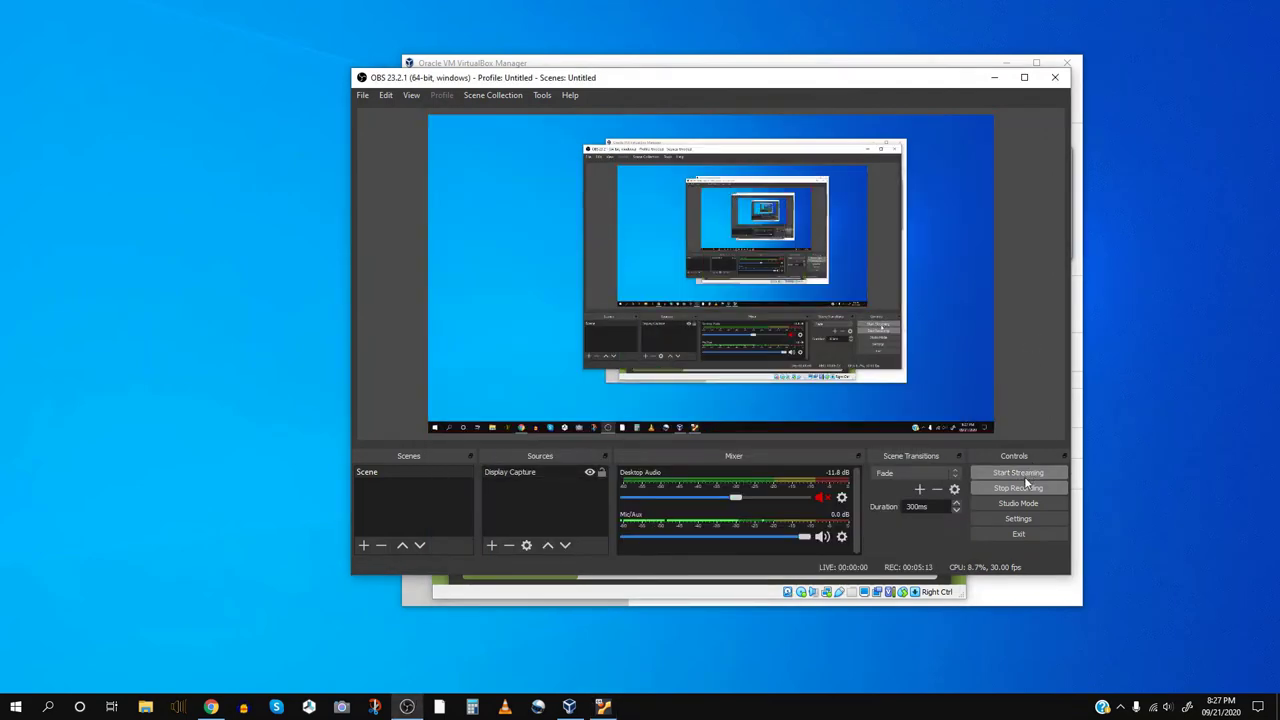
{"action": "left_click", "coordinate": [994, 77]}
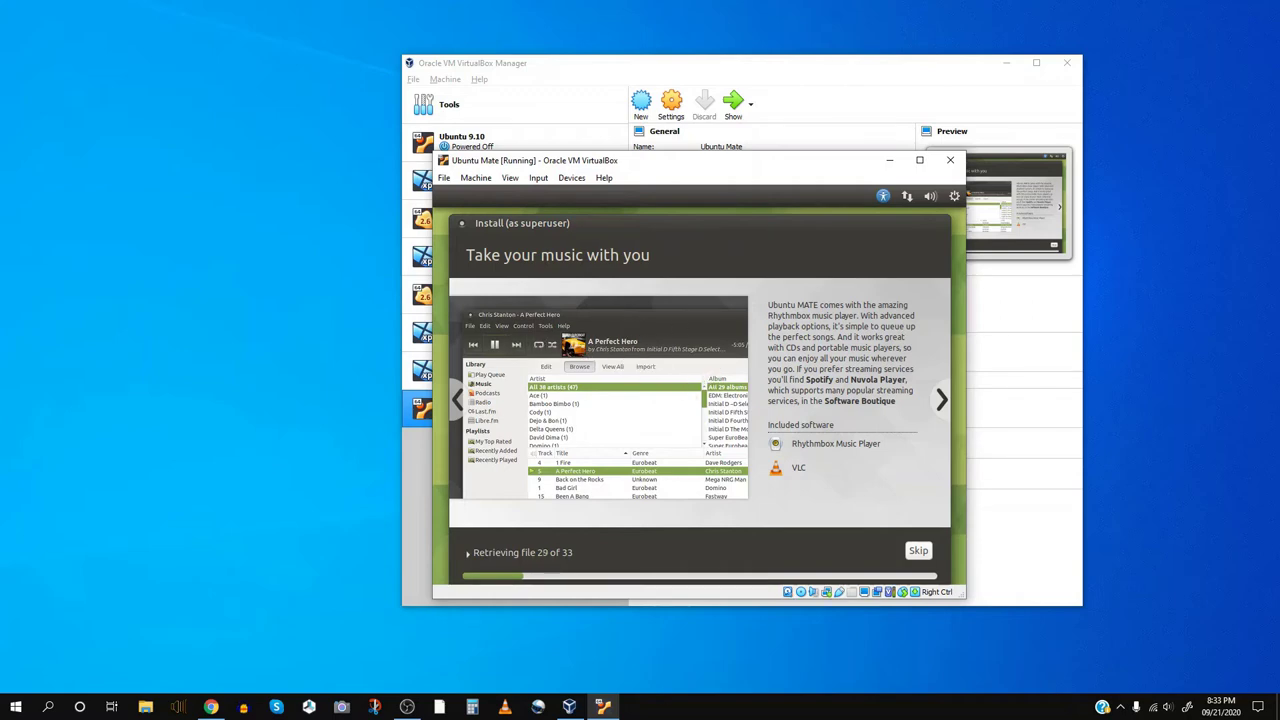
- Switch between VirtualBox Manager and the VM to check installation progress, then bring OBS forward
{"action": "left_click", "coordinate": [569, 706]}
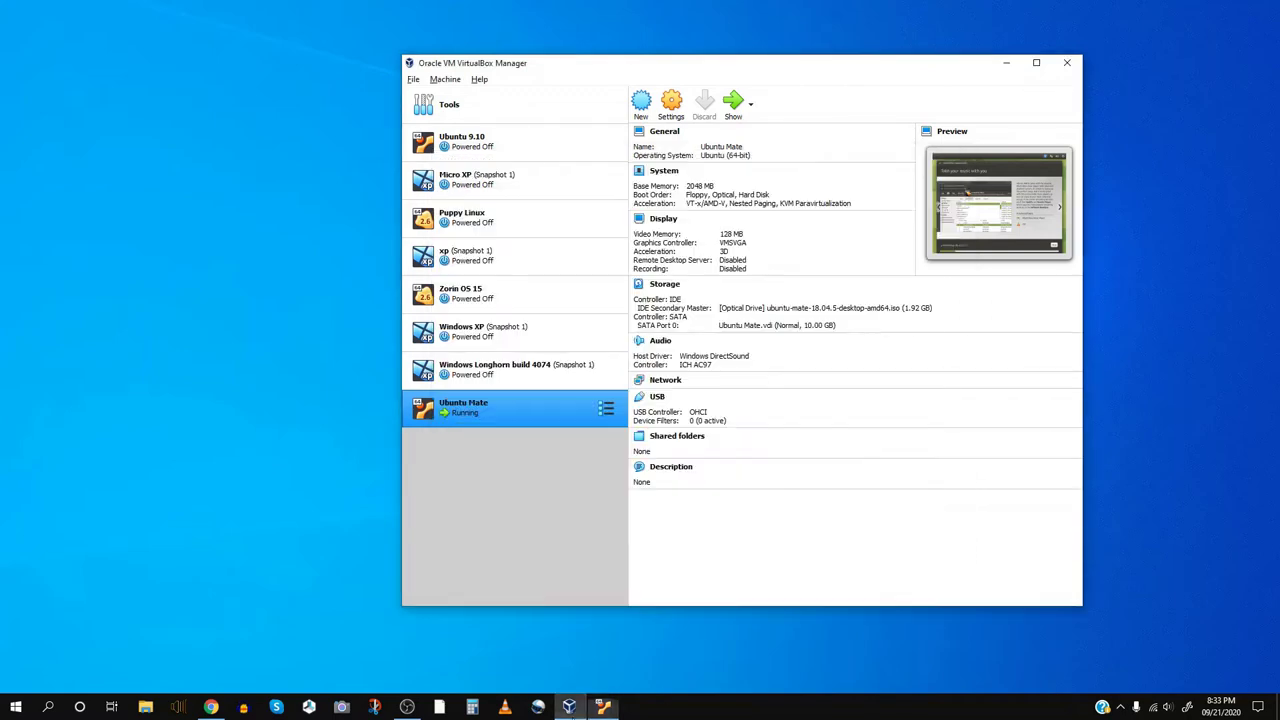
{"action": "left_click", "coordinate": [597, 707]}
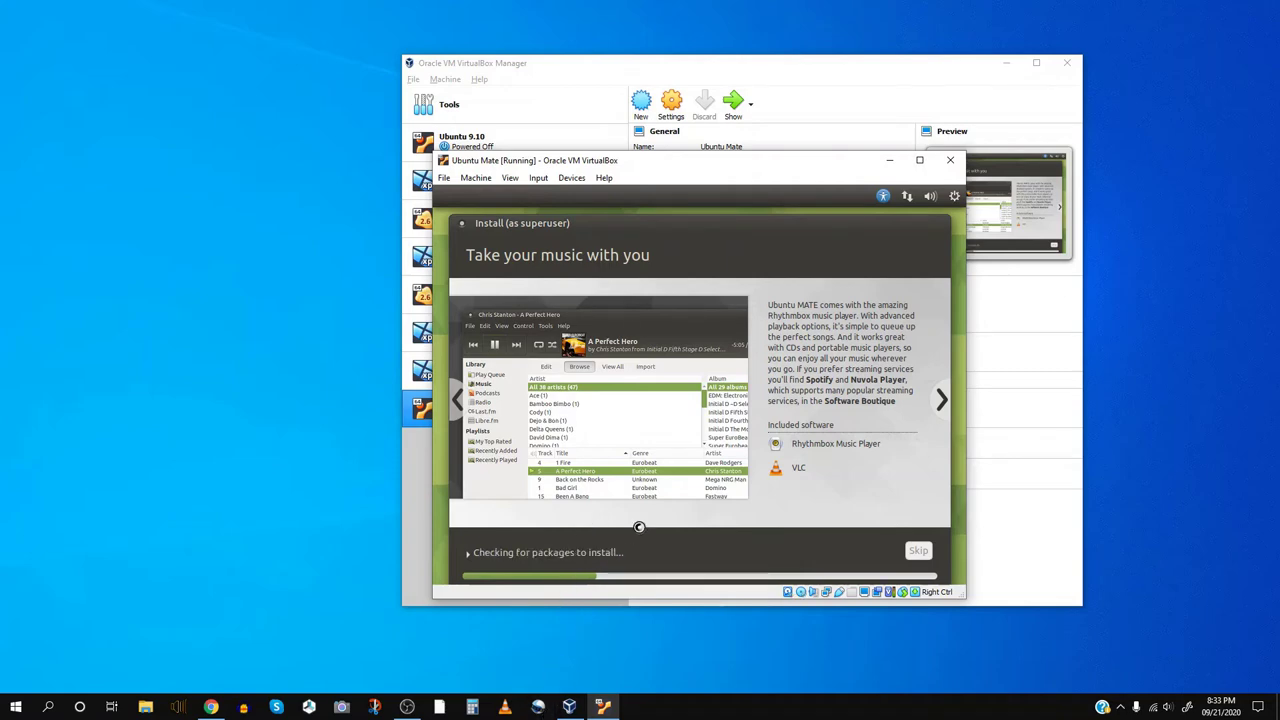
{"action": "left_click", "coordinate": [569, 706]}
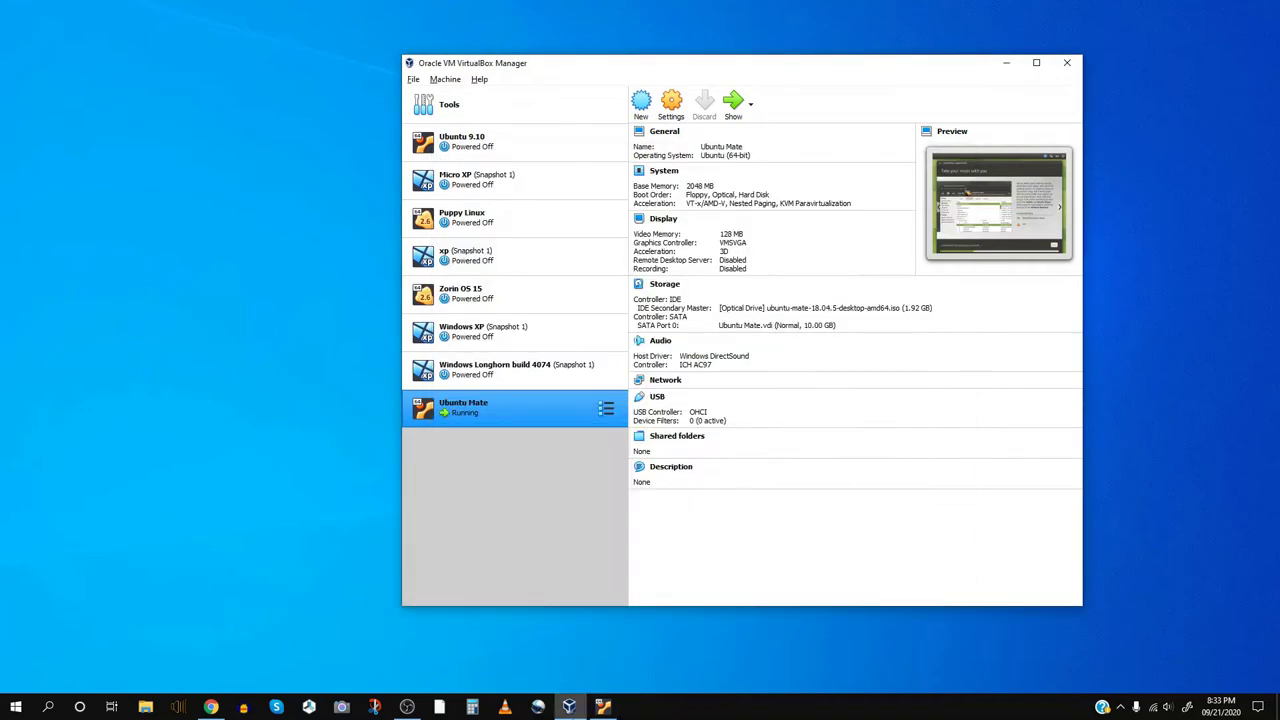
{"action": "left_click", "coordinate": [602, 706]}
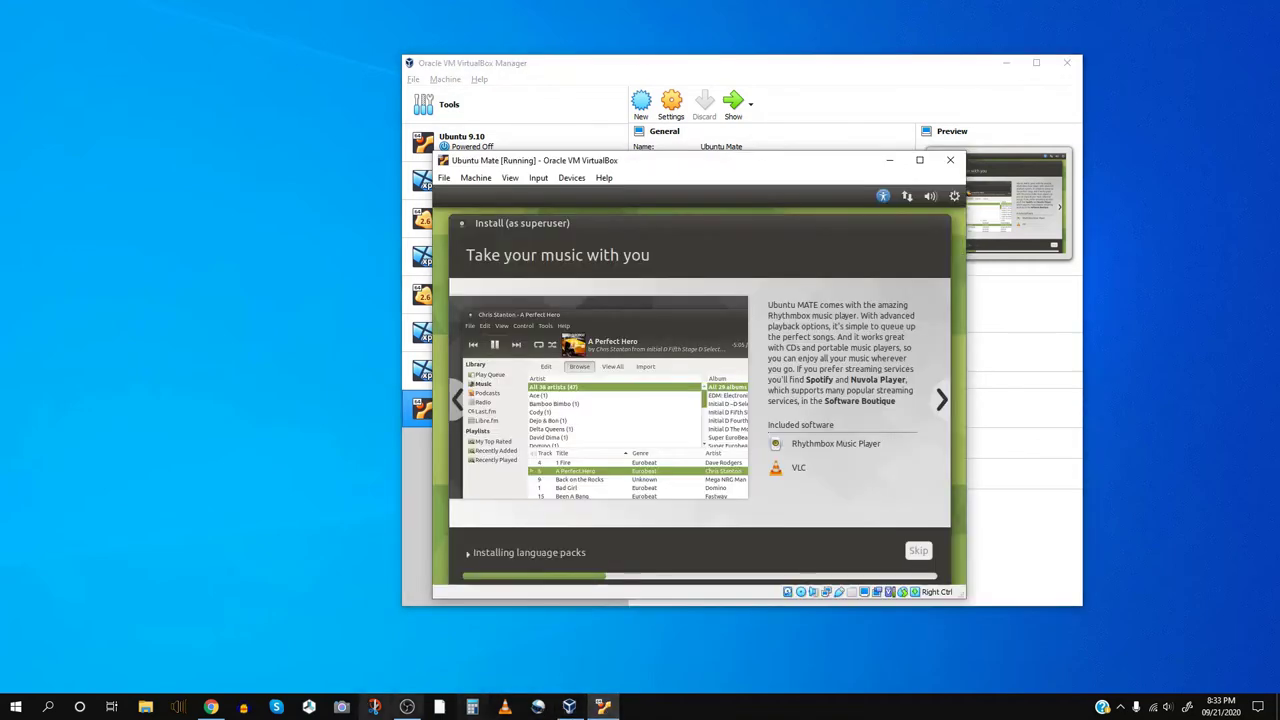
{"action": "left_click", "coordinate": [406, 706]}
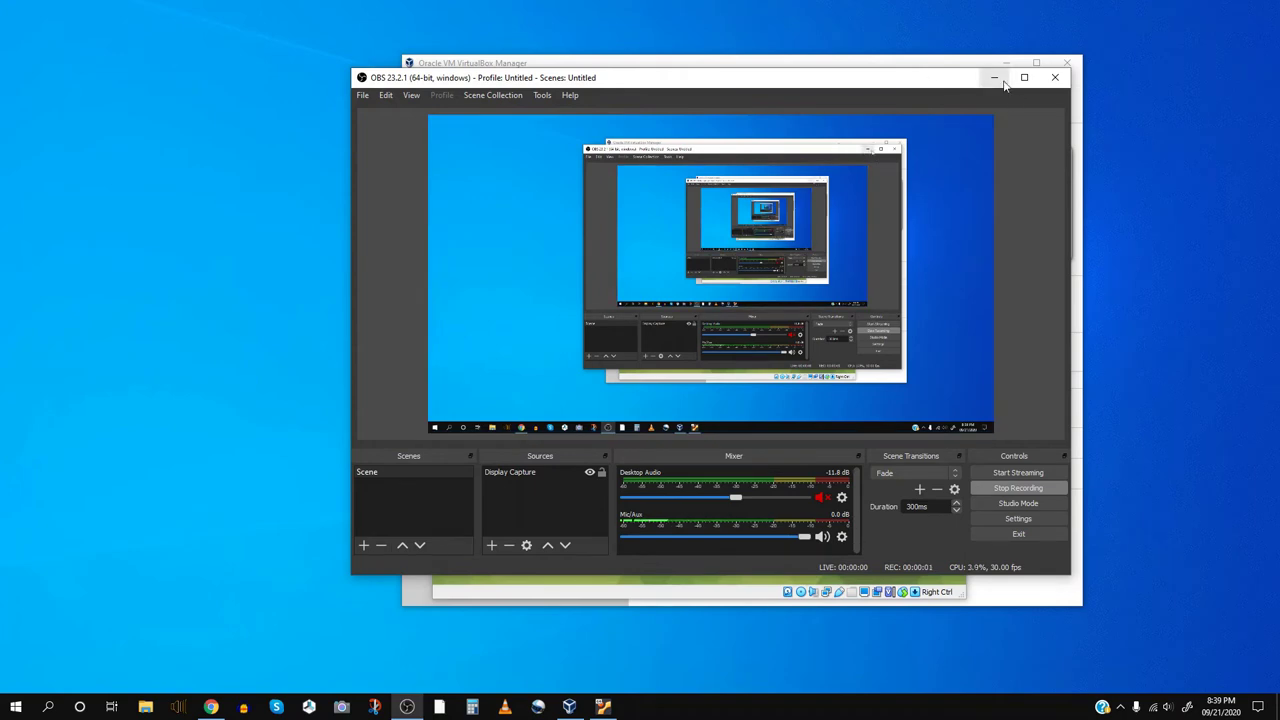
- Eject the Ubuntu MATE install disc from the virtual optical drive and restart the installed system
{"action": "left_click", "coordinate": [994, 78]}
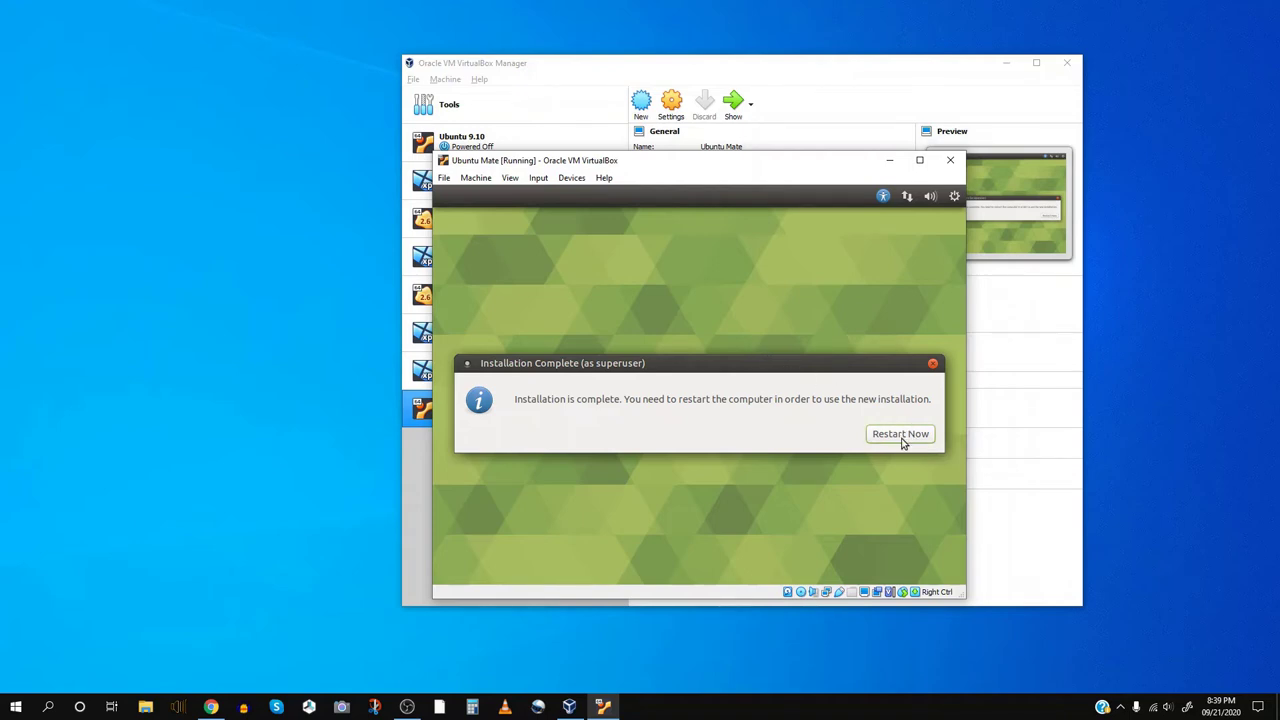
{"action": "left_click", "coordinate": [566, 177]}
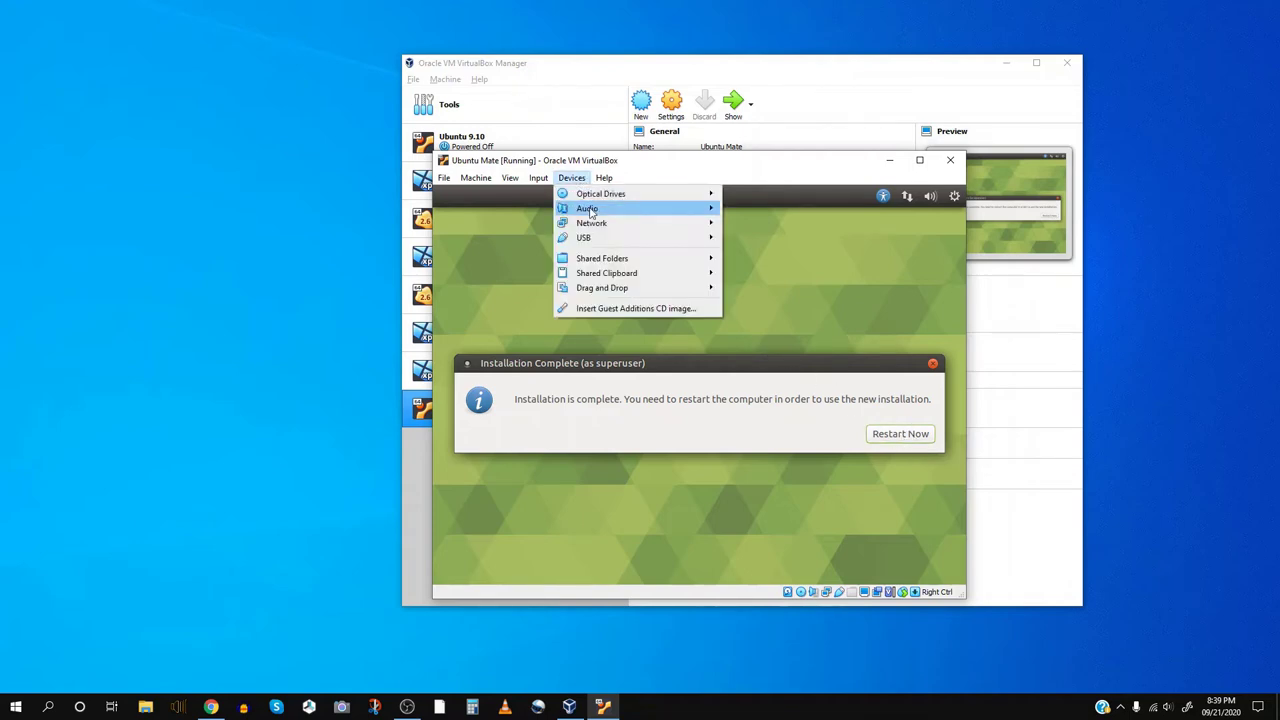
{"action": "mouse_move", "coordinate": [672, 196]}
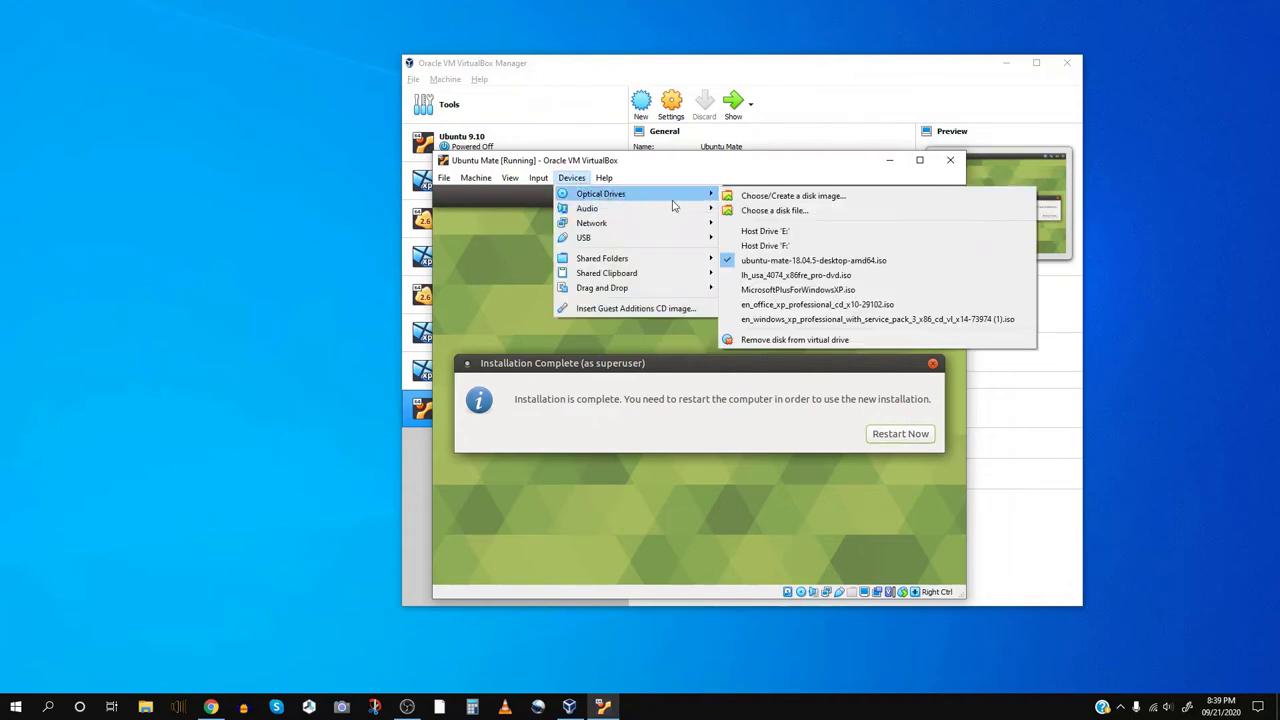
{"action": "left_click", "coordinate": [776, 339]}
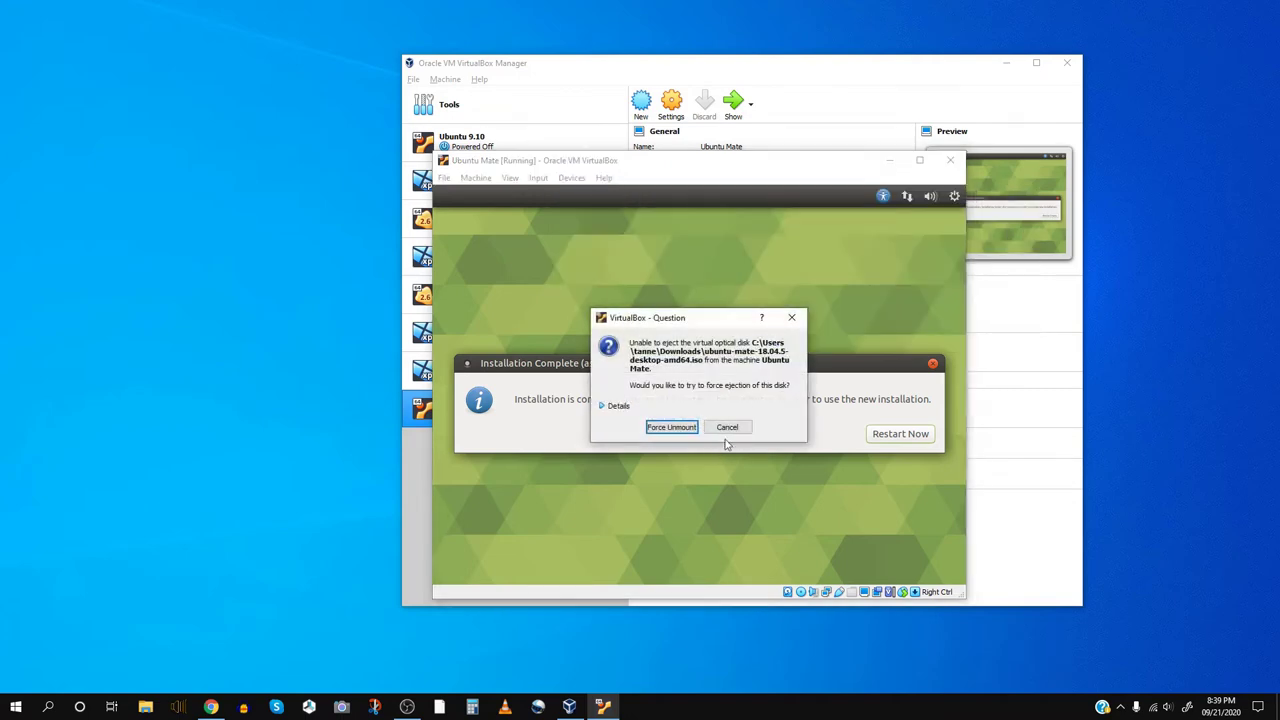
{"action": "left_click", "coordinate": [727, 428]}
{"action": "left_click", "coordinate": [899, 434]}
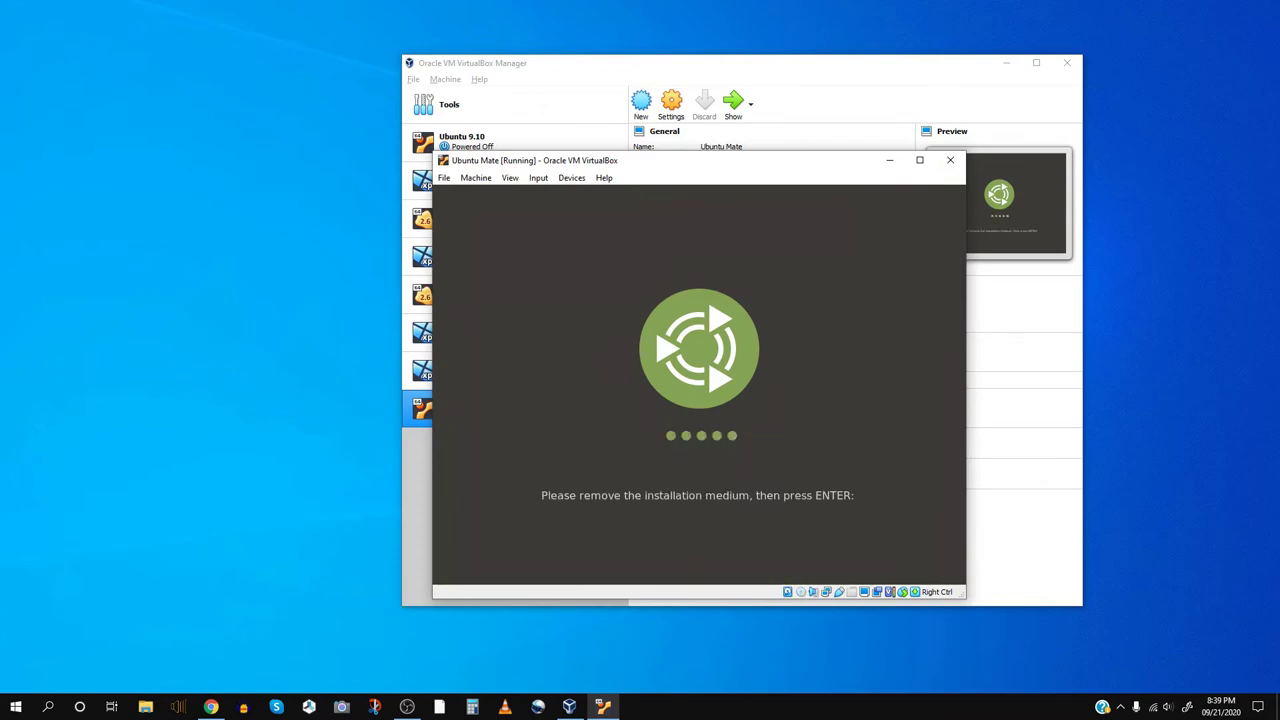
{"action": "key", "text": "Return"}
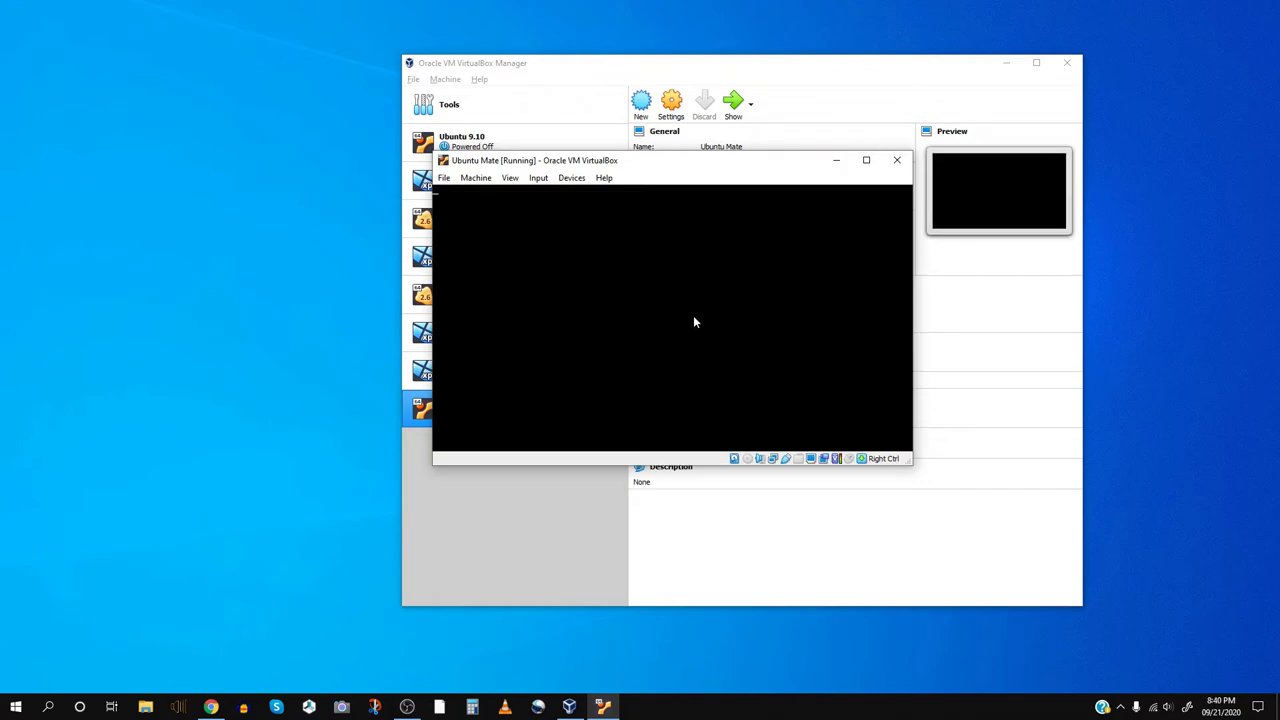
- Confirm in Devices > Optical Drives that the install disc is gone, then let the VM boot to login
{"action": "left_click", "coordinate": [571, 177]}
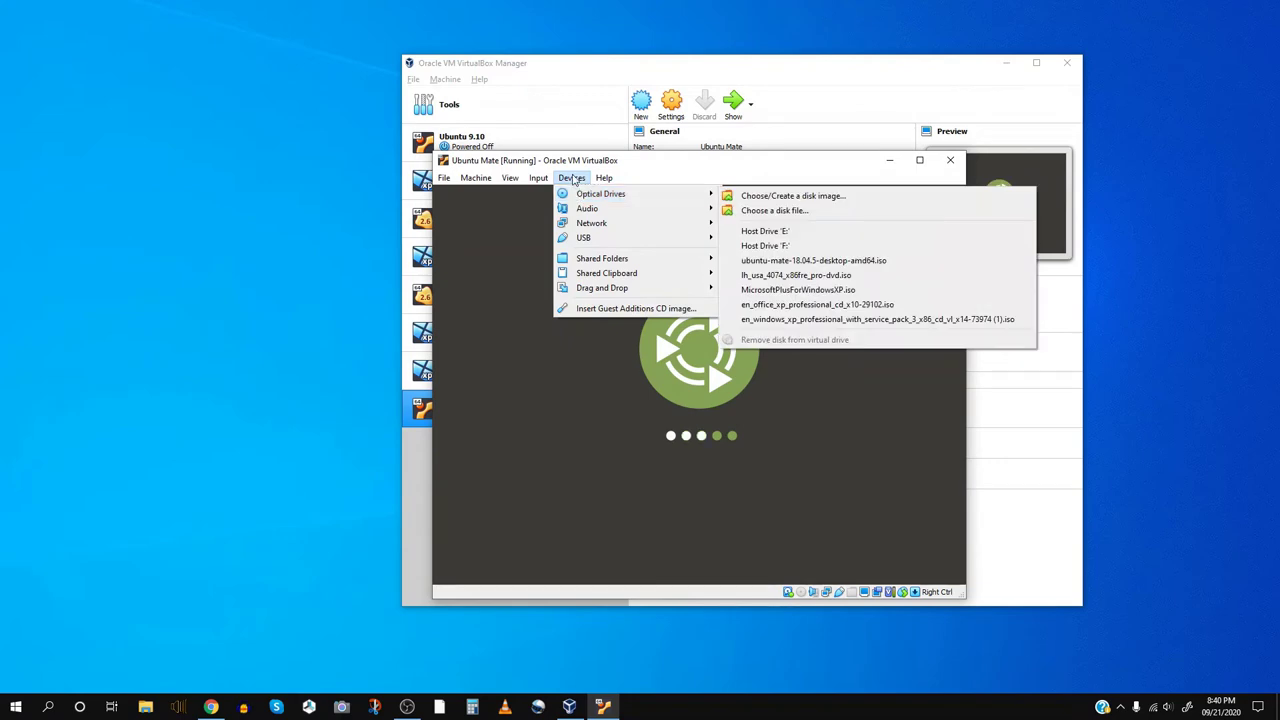
{"action": "key", "text": "Escape"}
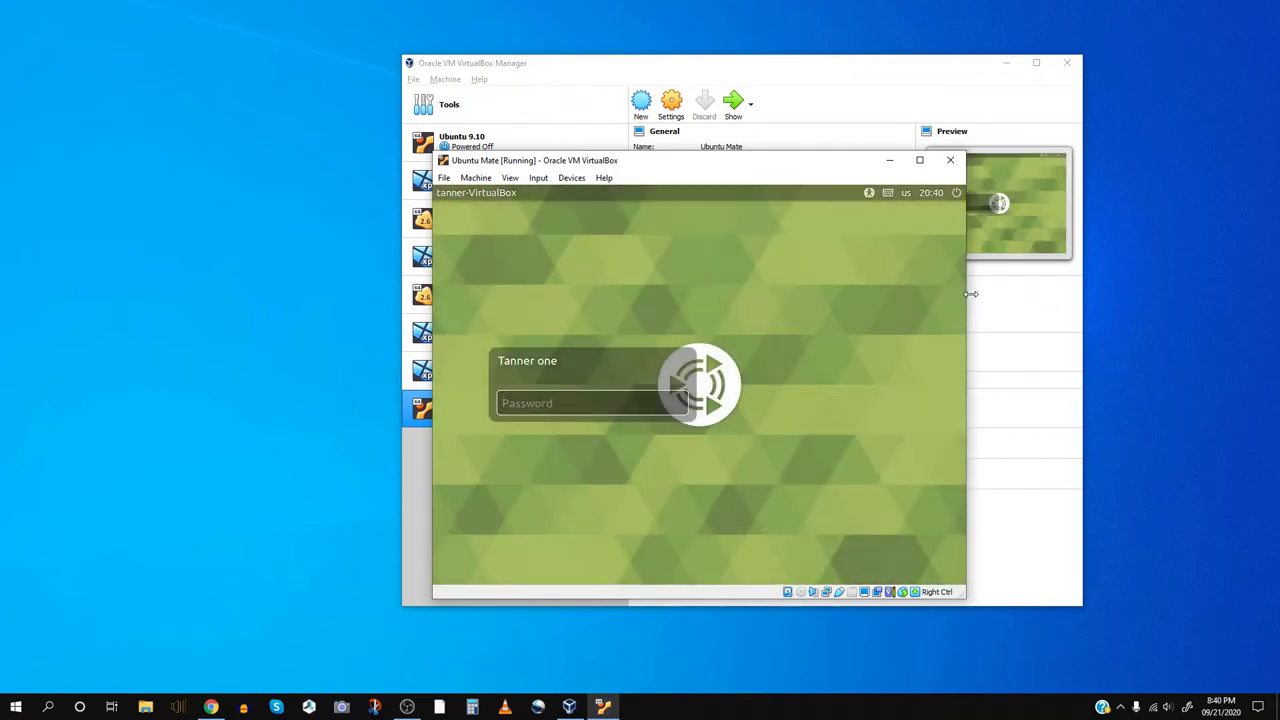
- Enter the account password at the login screen to reach the Ubuntu MATE desktop
{"action": "type", "text": "t"}
{"action": "key", "text": "Return"}
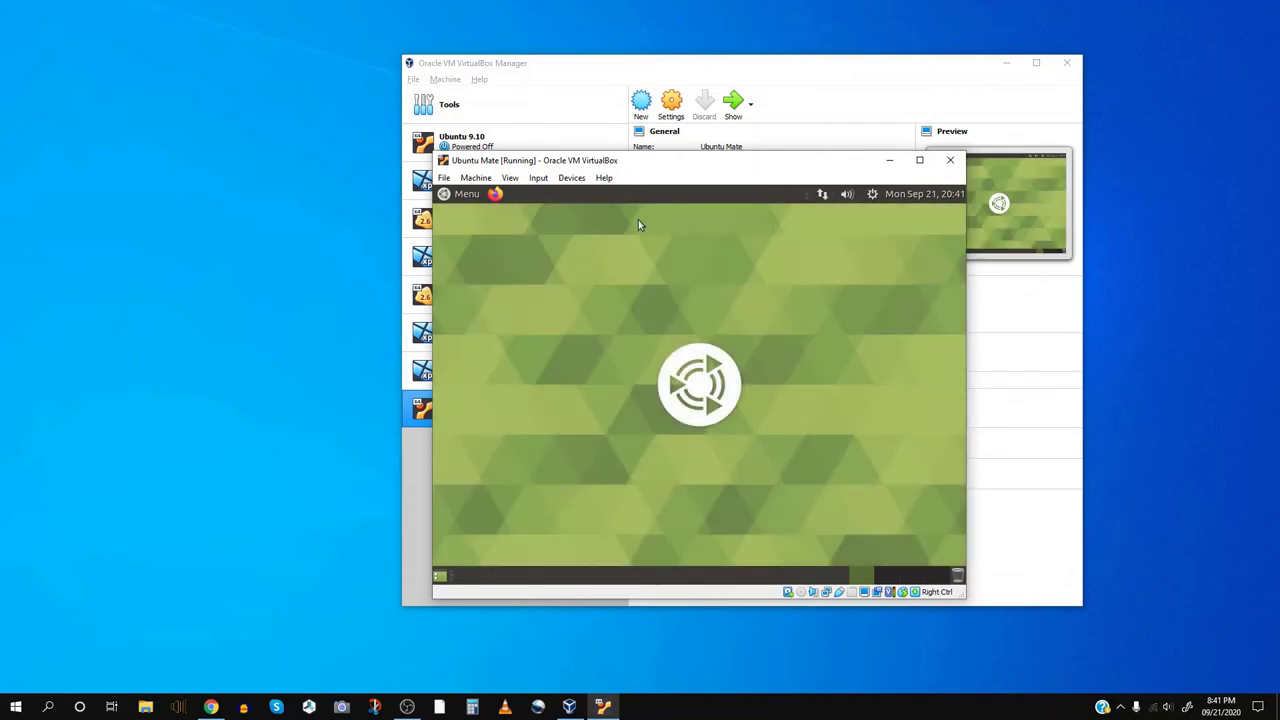
- Insert the Guest Additions CD image and run its software from the autorun prompt
{"action": "left_click", "coordinate": [572, 178]}
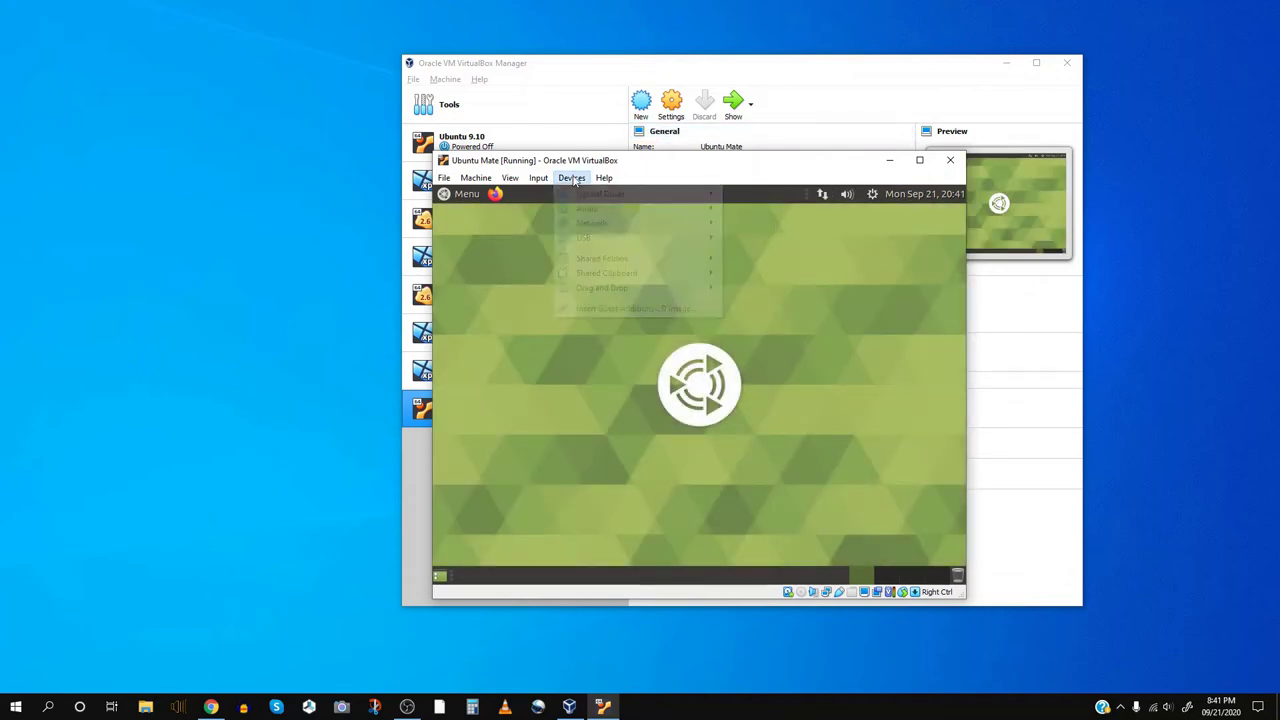
{"action": "left_click", "coordinate": [605, 309]}
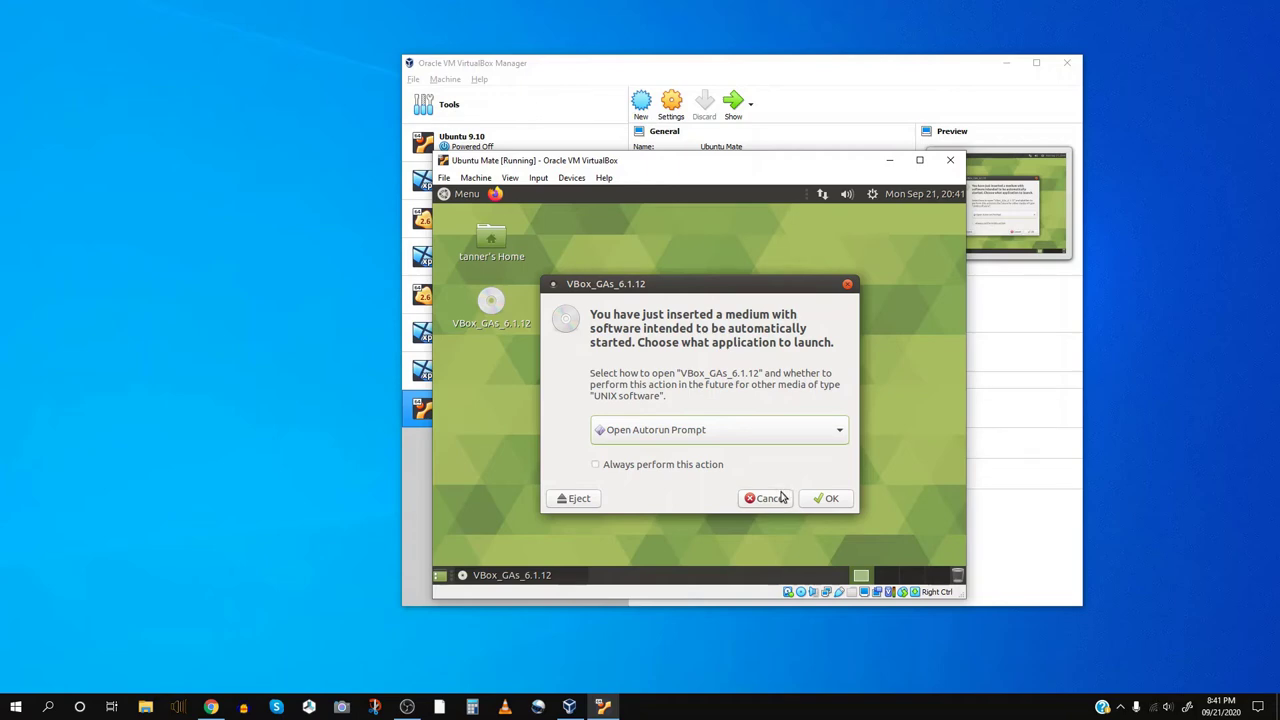
{"action": "left_click", "coordinate": [826, 497]}
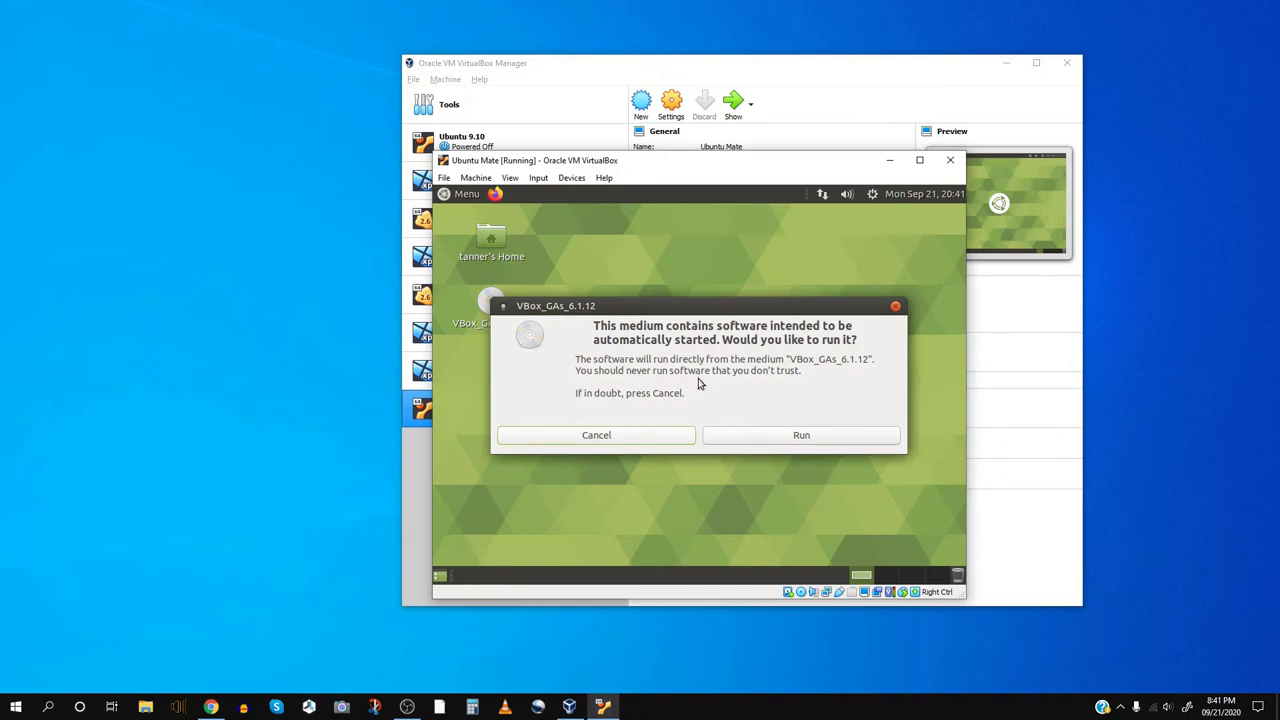
{"action": "left_click", "coordinate": [799, 438]}
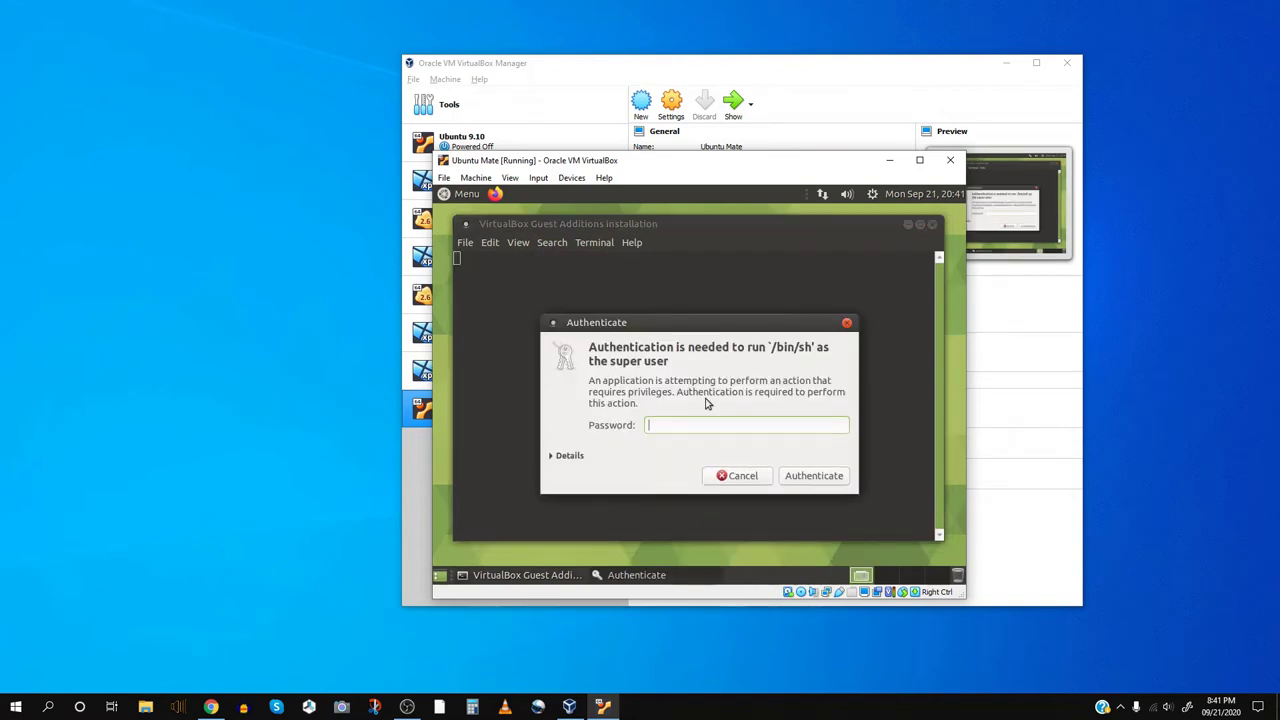
- Authenticate with the administrator password so the Guest Additions 6.1.12 installer runs
{"action": "type", "text": "•••"}
{"action": "key", "text": "BackSpace"}
{"action": "key", "text": "BackSpace"}
{"action": "key", "text": "BackSpace"}
{"action": "type", "text": "••••••••"}
{"action": "key", "text": "Return"}
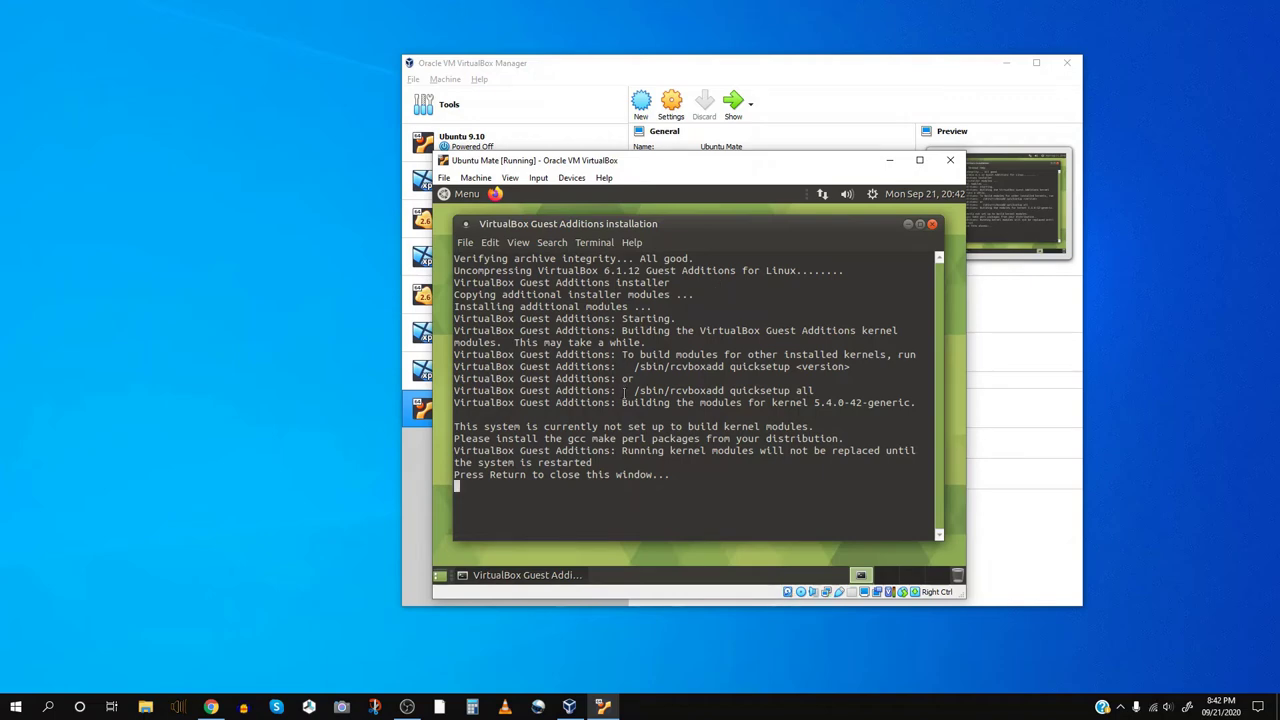
- Close the finished installer and guest terminal, then maximize and restore the VM window
{"action": "key", "text": "ctrl+alt+t"}
{"action": "key", "text": "Return"}
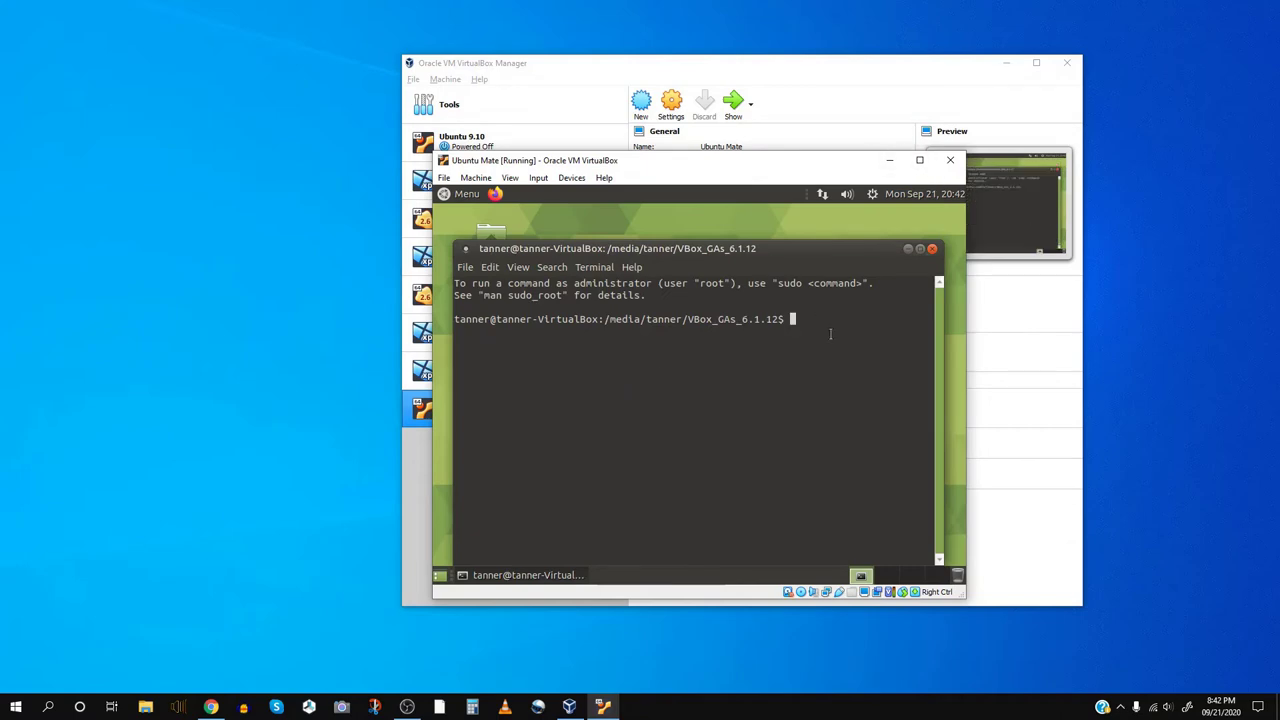
{"action": "left_click", "coordinate": [932, 248]}
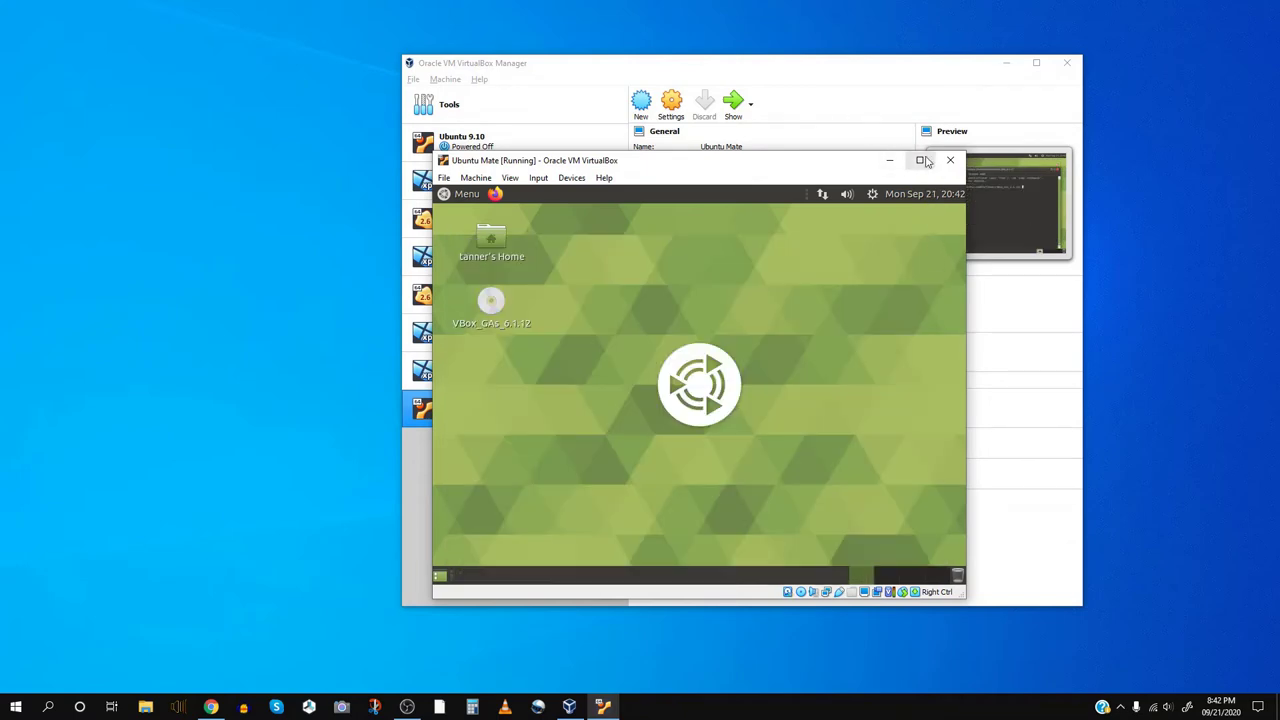
{"action": "left_click", "coordinate": [919, 160]}
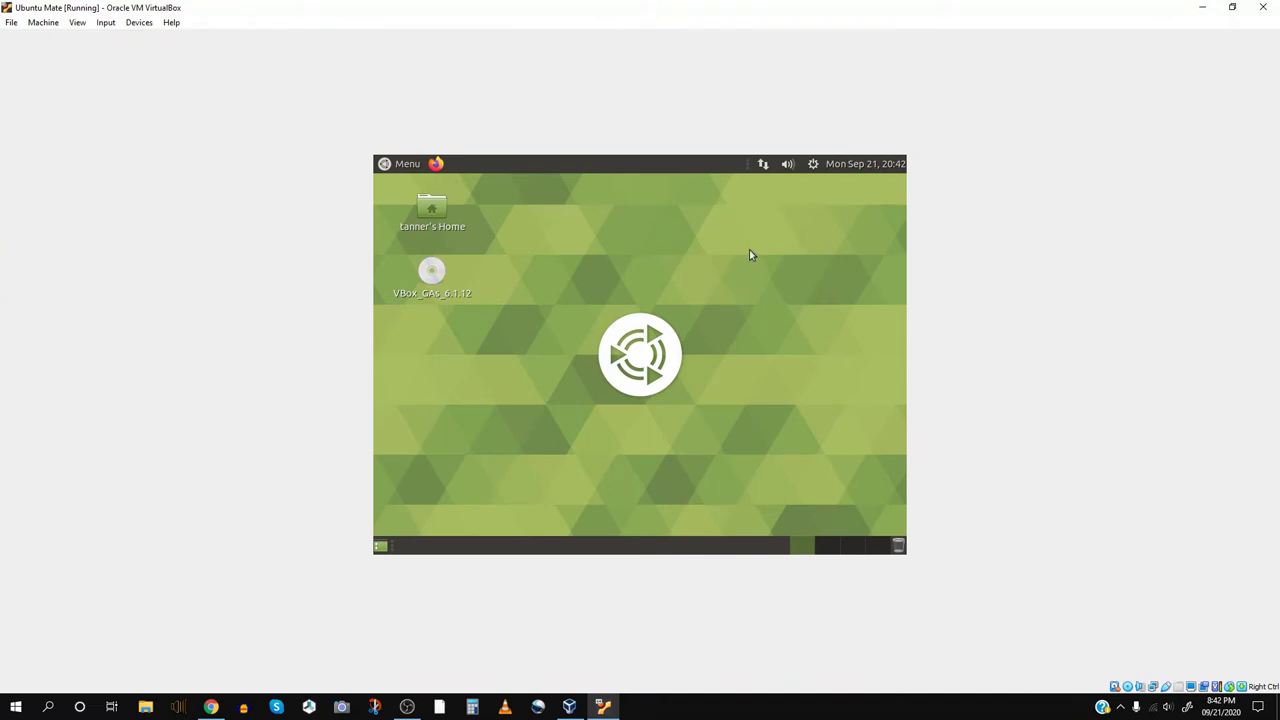
{"action": "double_click", "coordinate": [653, 7]}
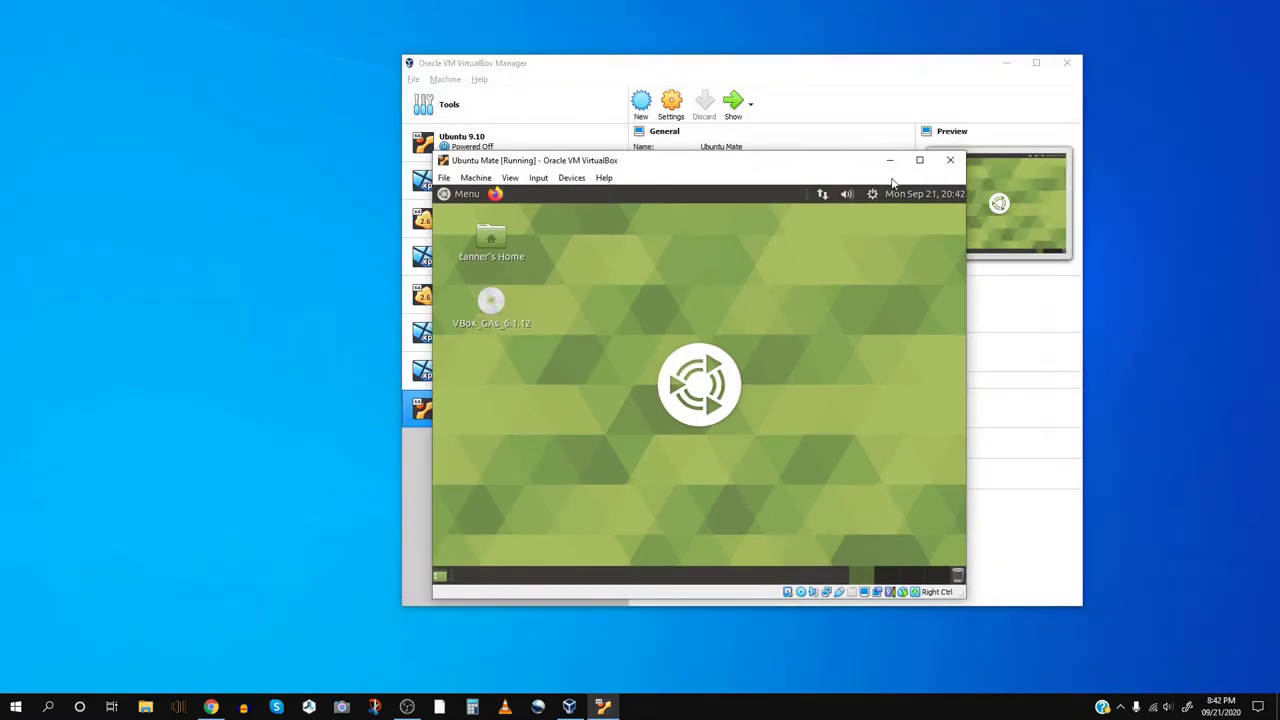
- Restart Ubuntu MATE from the gear menu's Shut Down options
{"action": "left_click", "coordinate": [873, 194]}
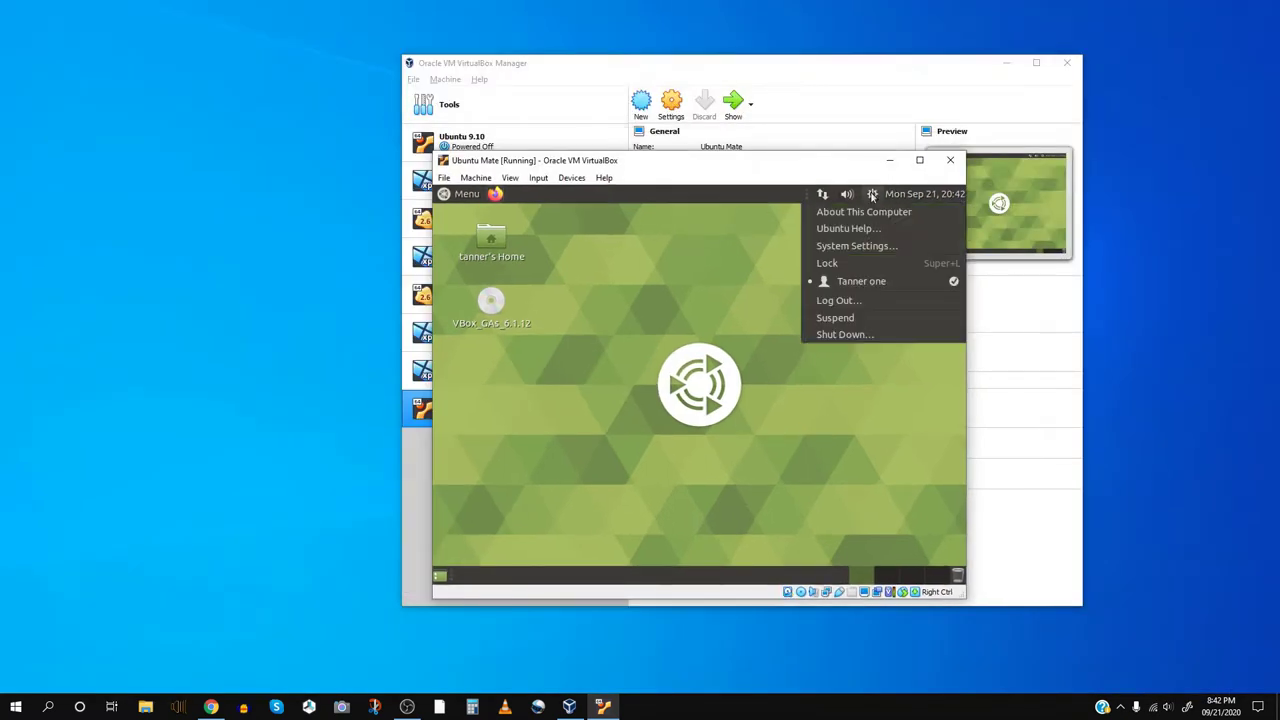
{"action": "left_click", "coordinate": [829, 335]}
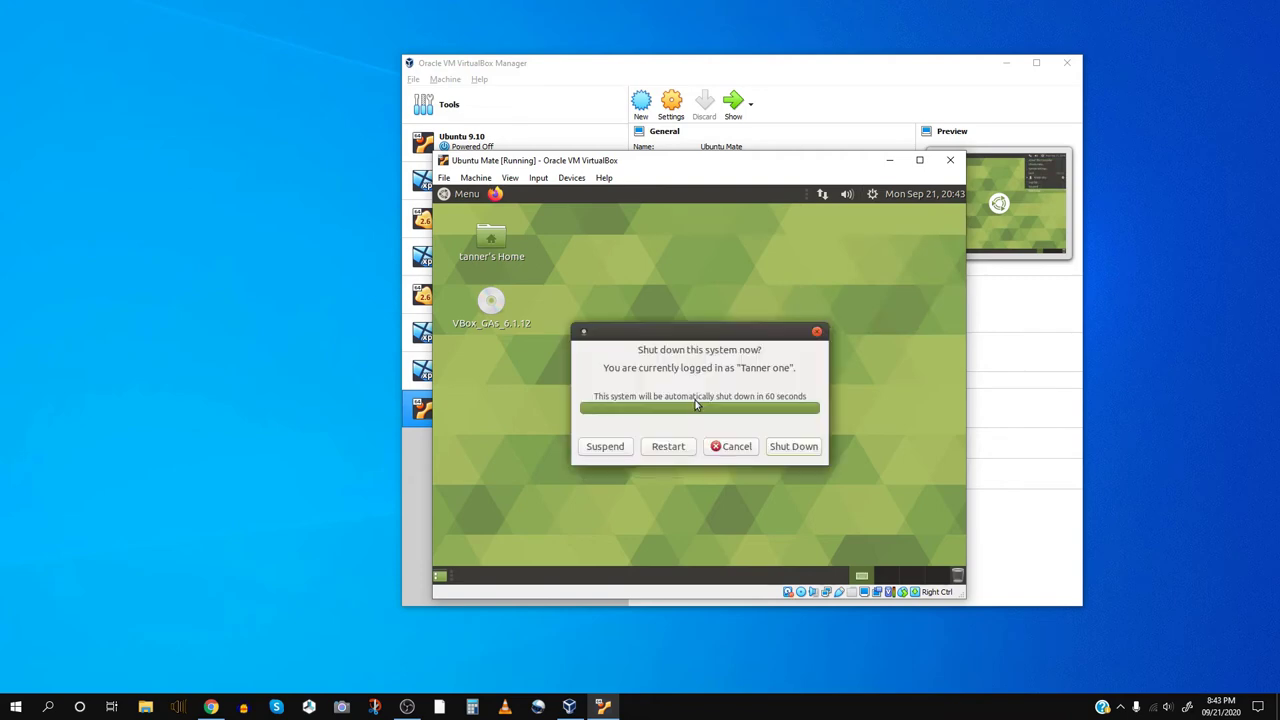
{"action": "left_click", "coordinate": [668, 448]}
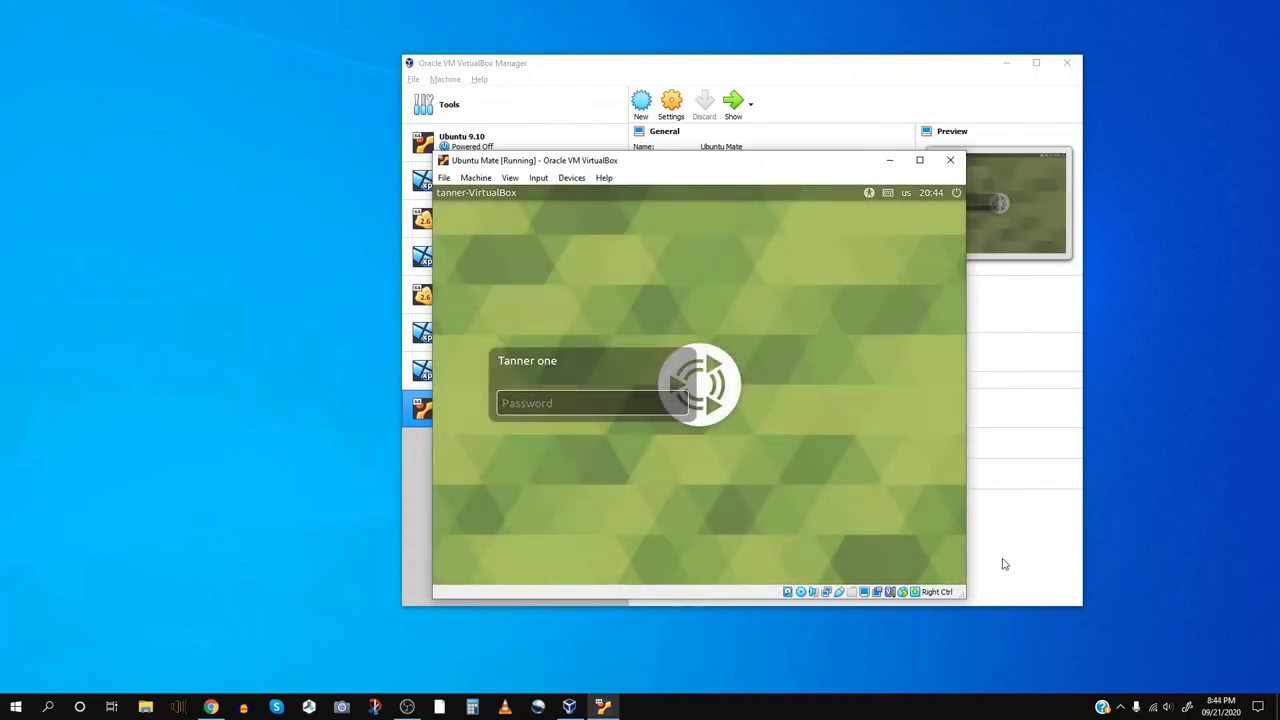
- Log in with the account password, maximize the VM window, and switch to View > Full-screen Mode
{"action": "type", "text": "p"}
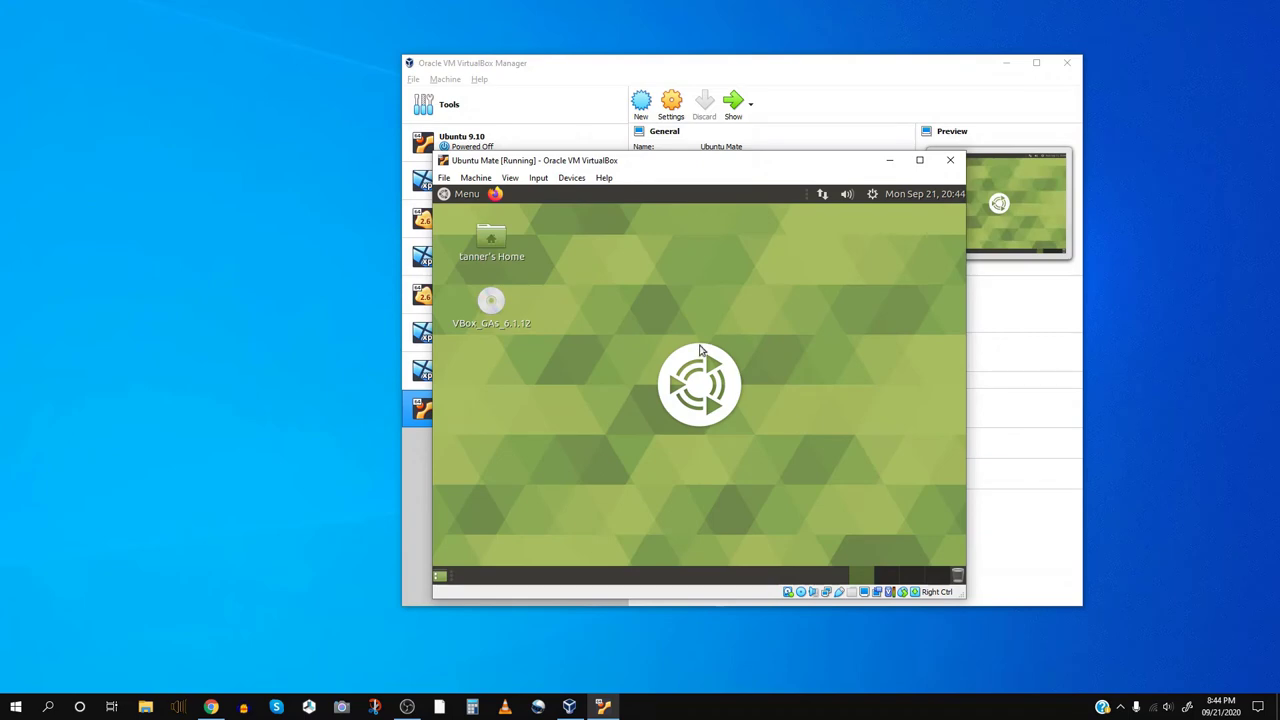
{"action": "left_click", "coordinate": [919, 160]}
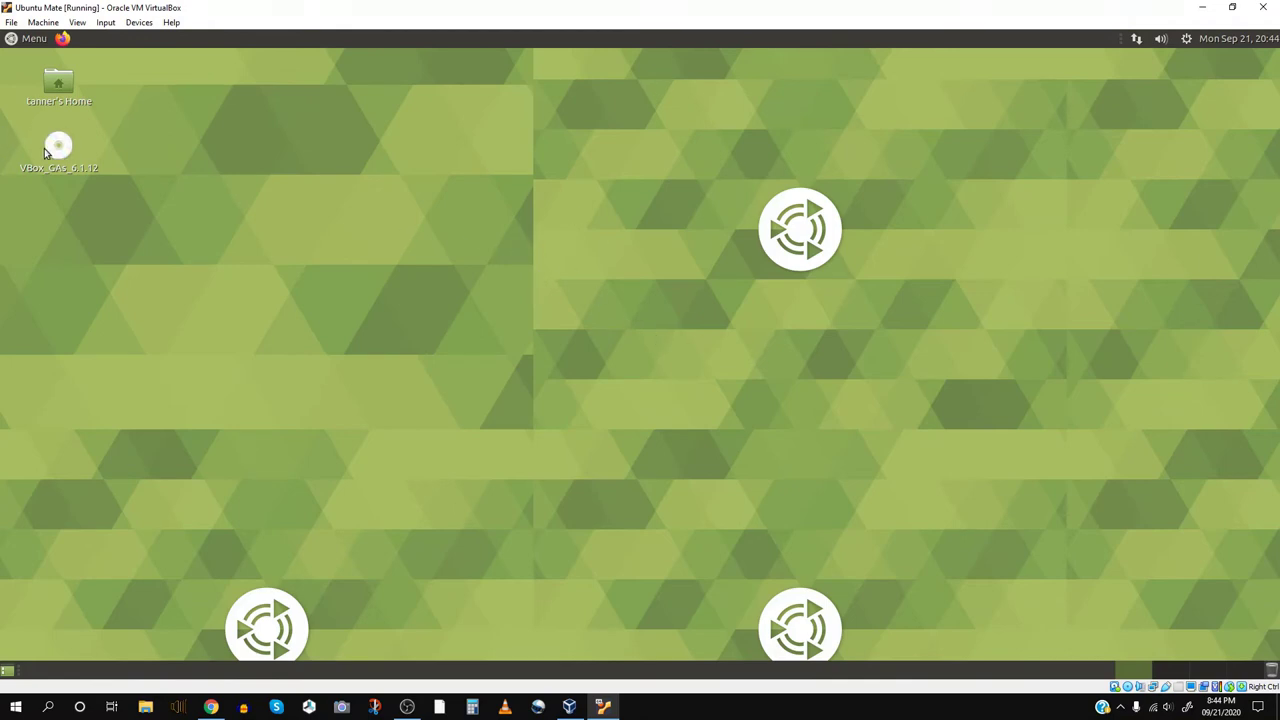
{"action": "left_click", "coordinate": [77, 22]}
{"action": "left_click", "coordinate": [120, 41]}
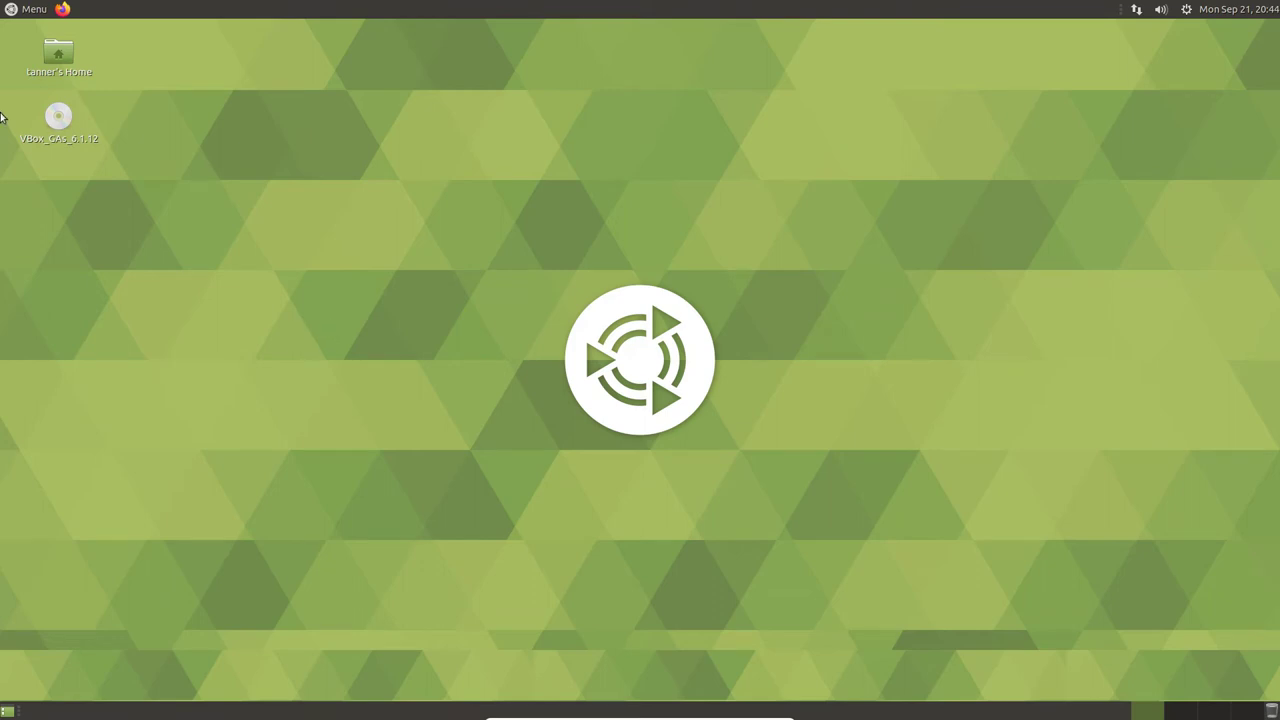
- Eject the VBox_GAs disc, then view the Welcome window's Features page and close it
{"action": "right_click", "coordinate": [61, 114]}
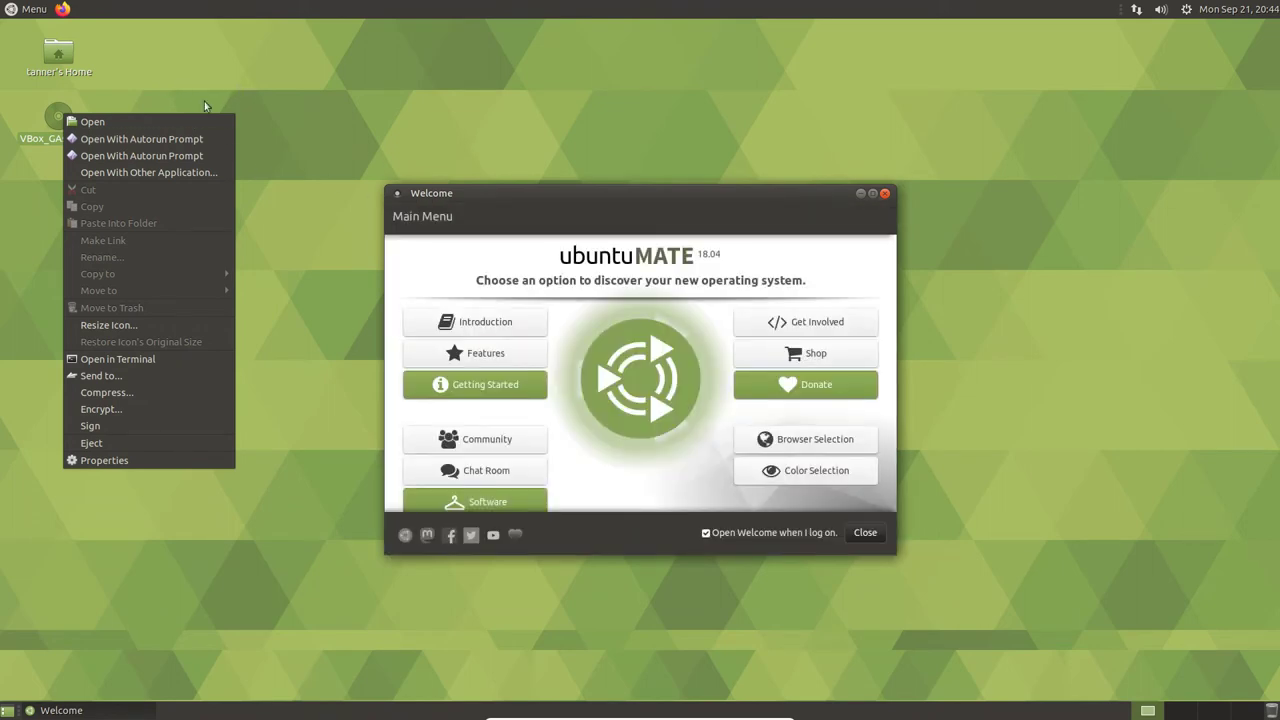
{"action": "left_click", "coordinate": [149, 446]}
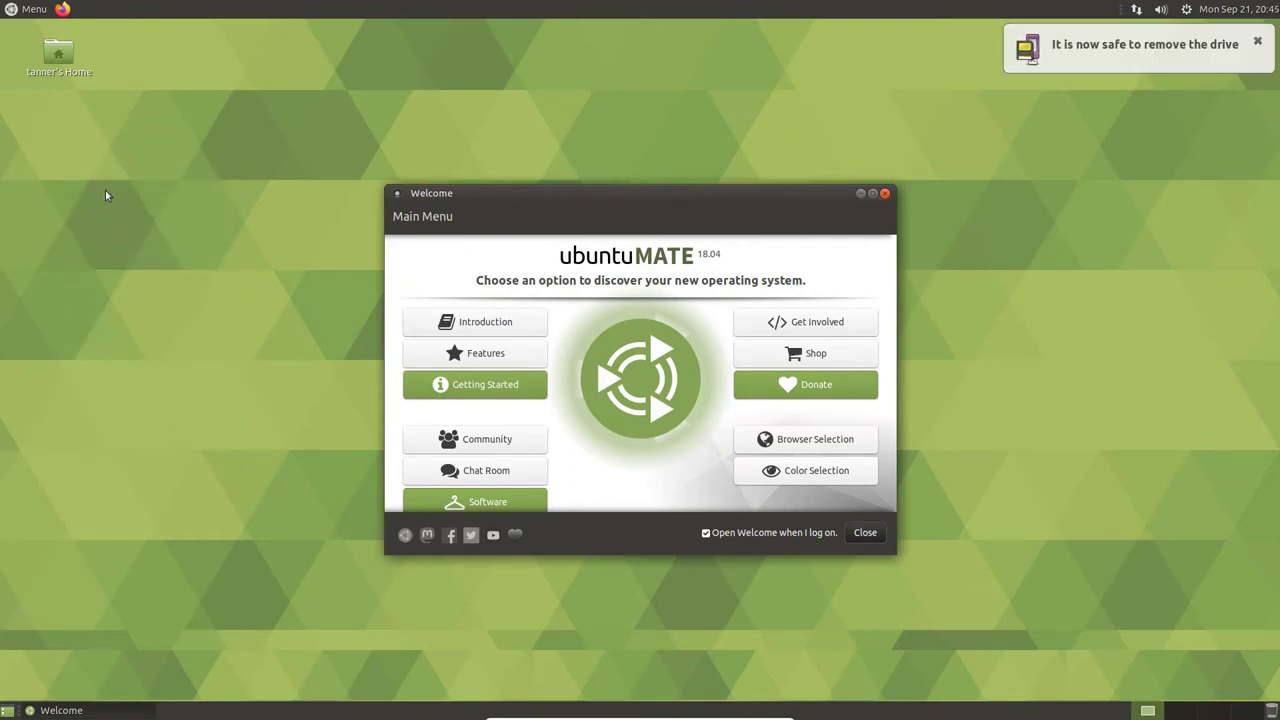
{"action": "left_click", "coordinate": [472, 340]}
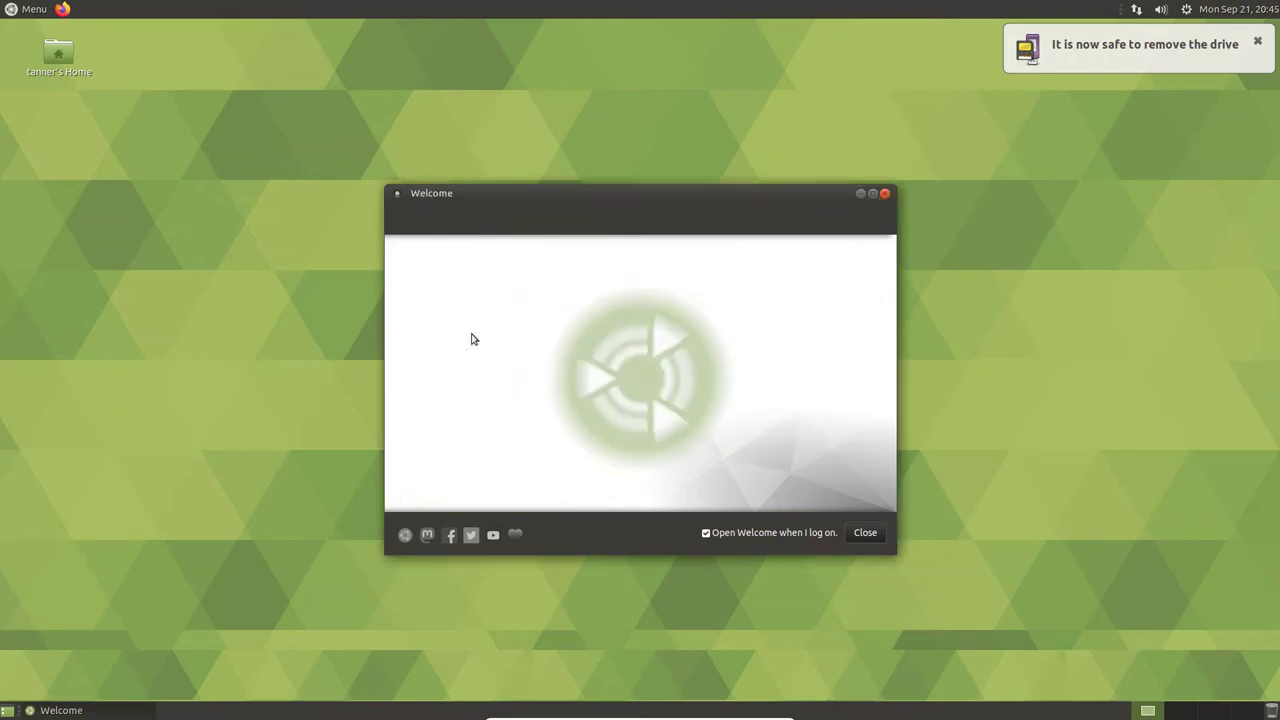
{"action": "scroll", "coordinate": [474, 350], "scroll_direction": "down", "scroll_amount": 3}
{"action": "scroll", "coordinate": [476, 364], "scroll_direction": "down", "scroll_amount": 10}
{"action": "scroll", "coordinate": [520, 420], "scroll_direction": "down", "scroll_amount": 3}
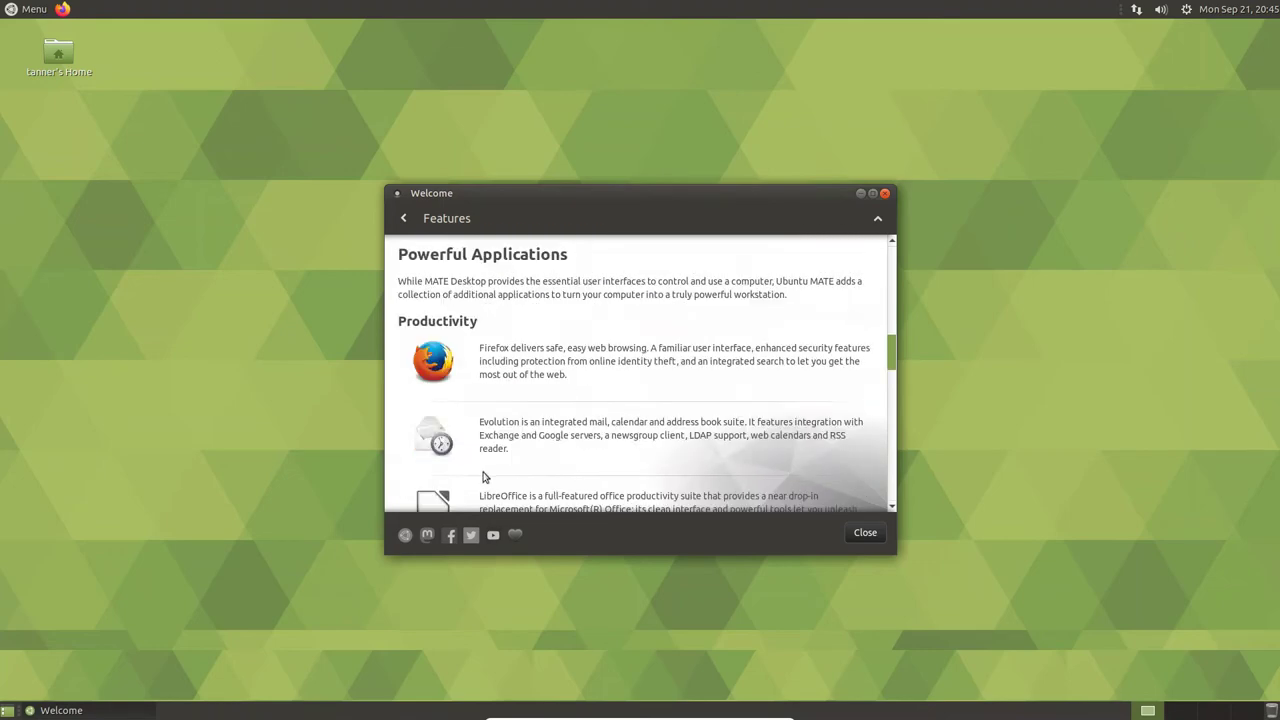
{"action": "scroll", "coordinate": [491, 491], "scroll_direction": "down", "scroll_amount": 1}
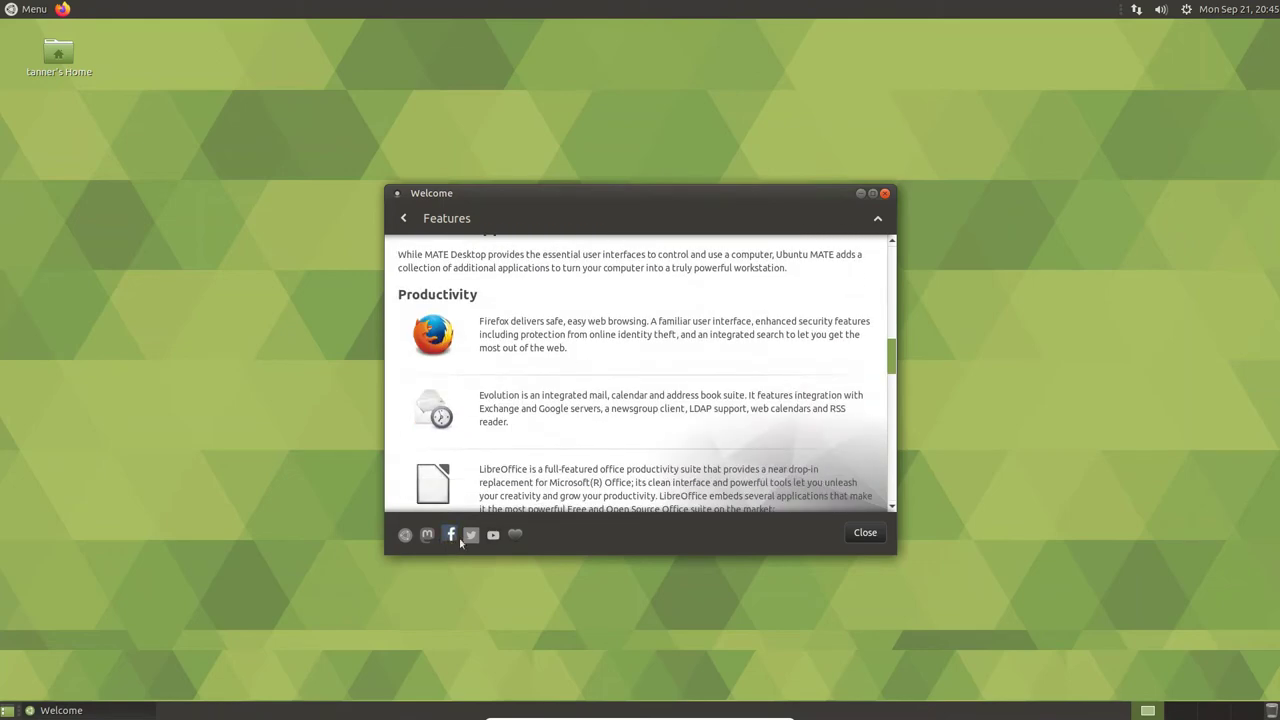
{"action": "left_click", "coordinate": [865, 533]}
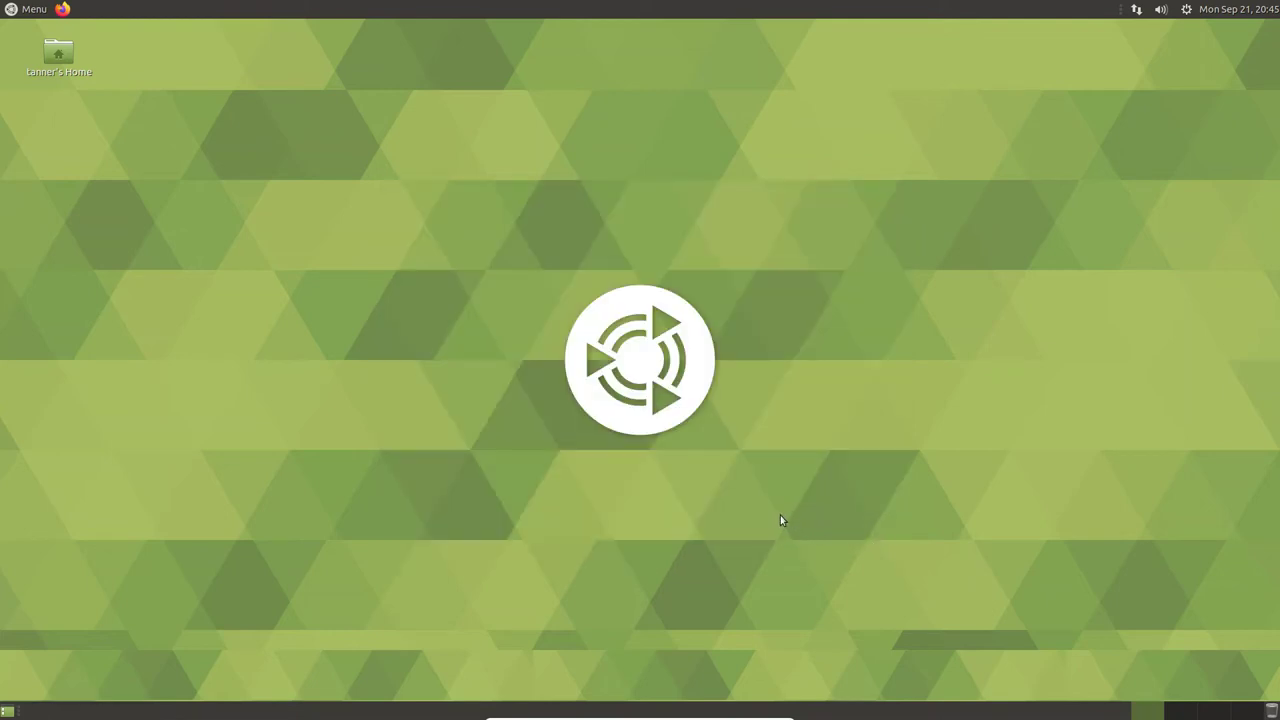
- Open Menu and browse categories like All, Graphics, Universal Access and Sound & Video
{"action": "left_click", "coordinate": [26, 10]}
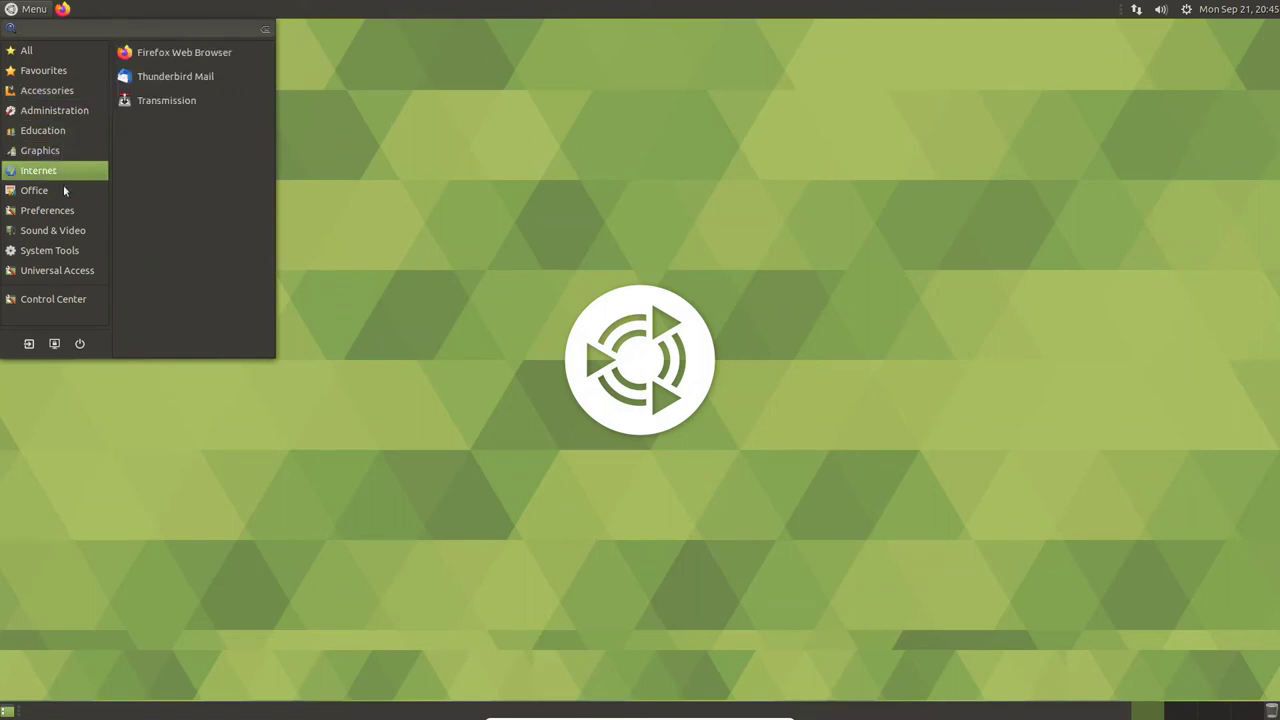
{"action": "mouse_move", "coordinate": [23, 192]}
{"action": "mouse_move", "coordinate": [5, 168]}
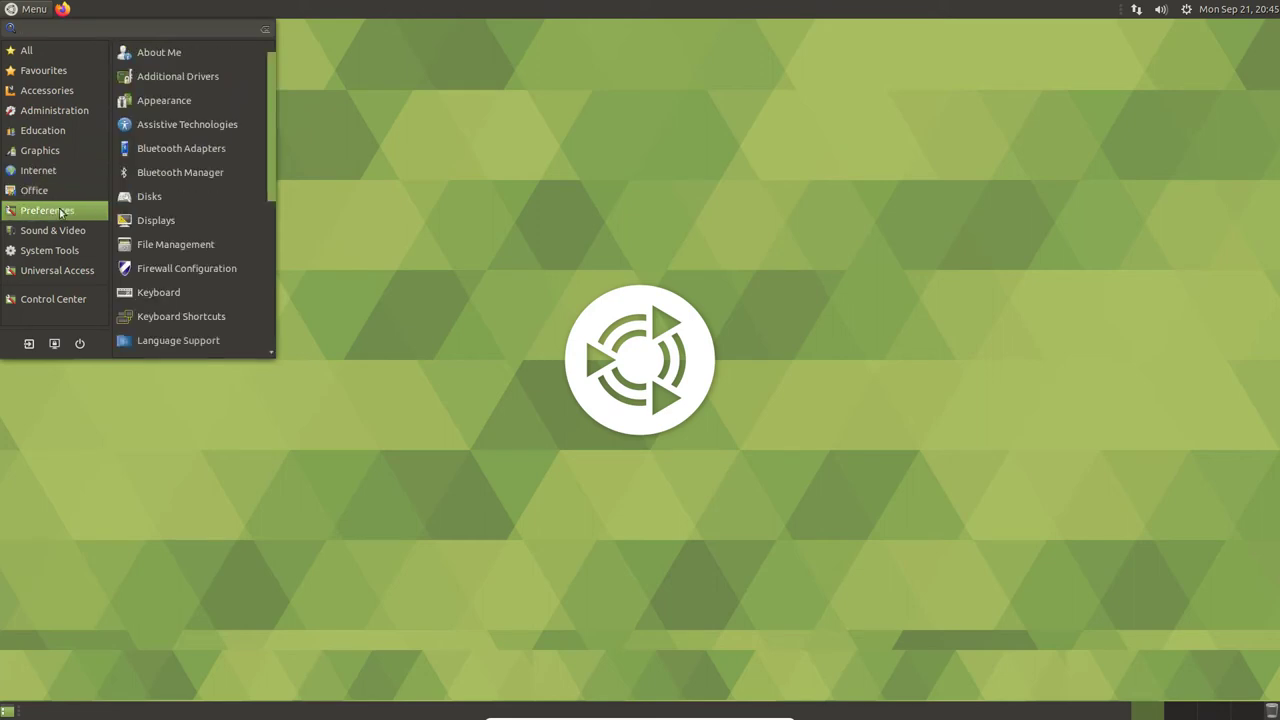
{"action": "mouse_move", "coordinate": [53, 84]}
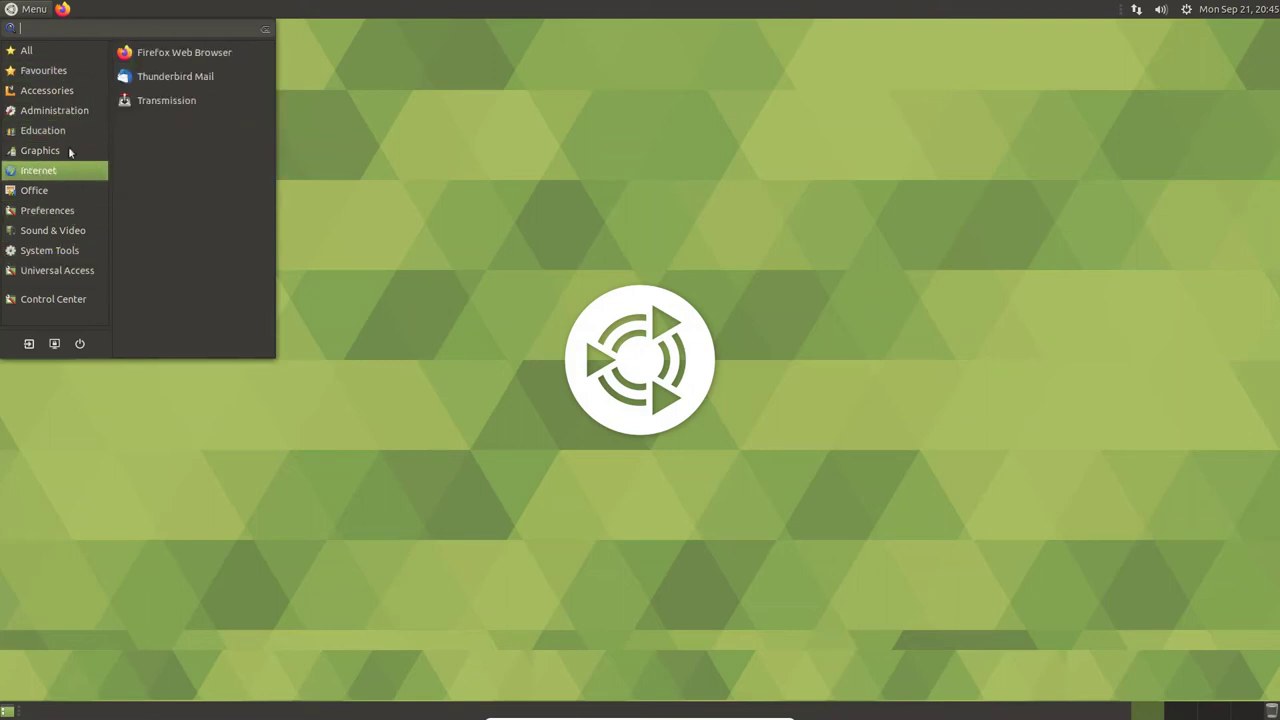
{"action": "mouse_move", "coordinate": [82, 113]}
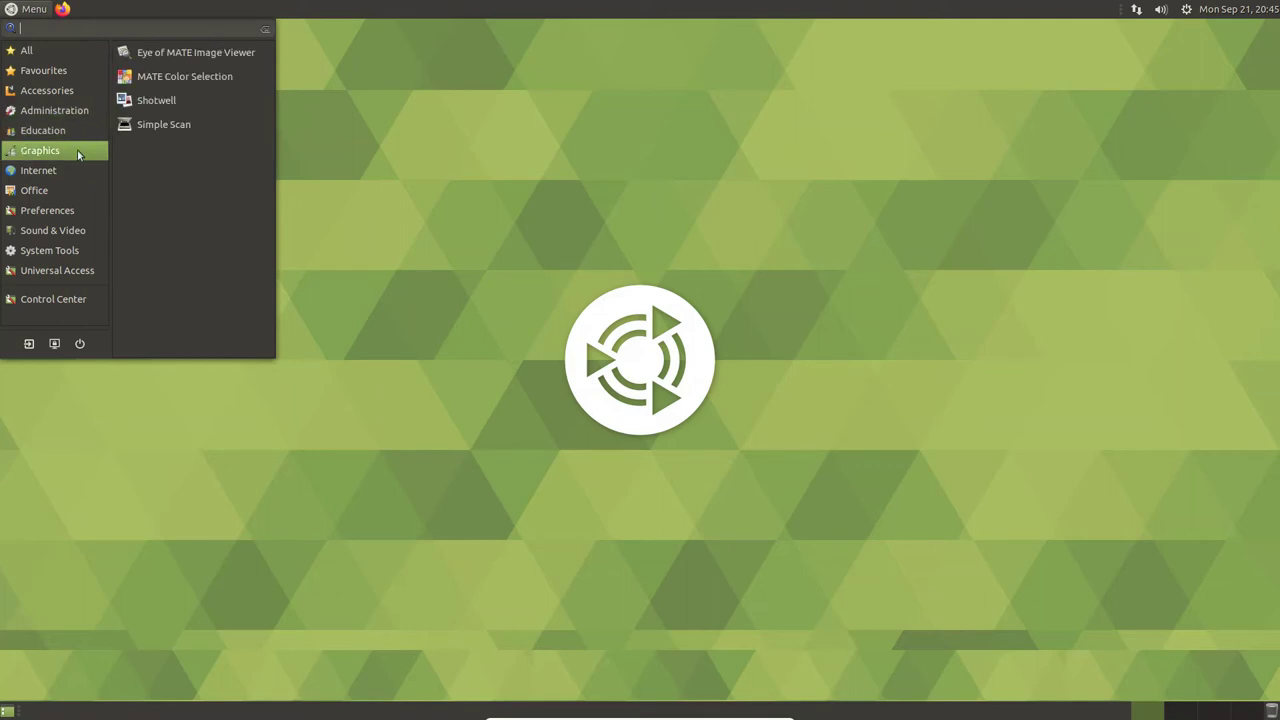
{"action": "mouse_move", "coordinate": [84, 49]}
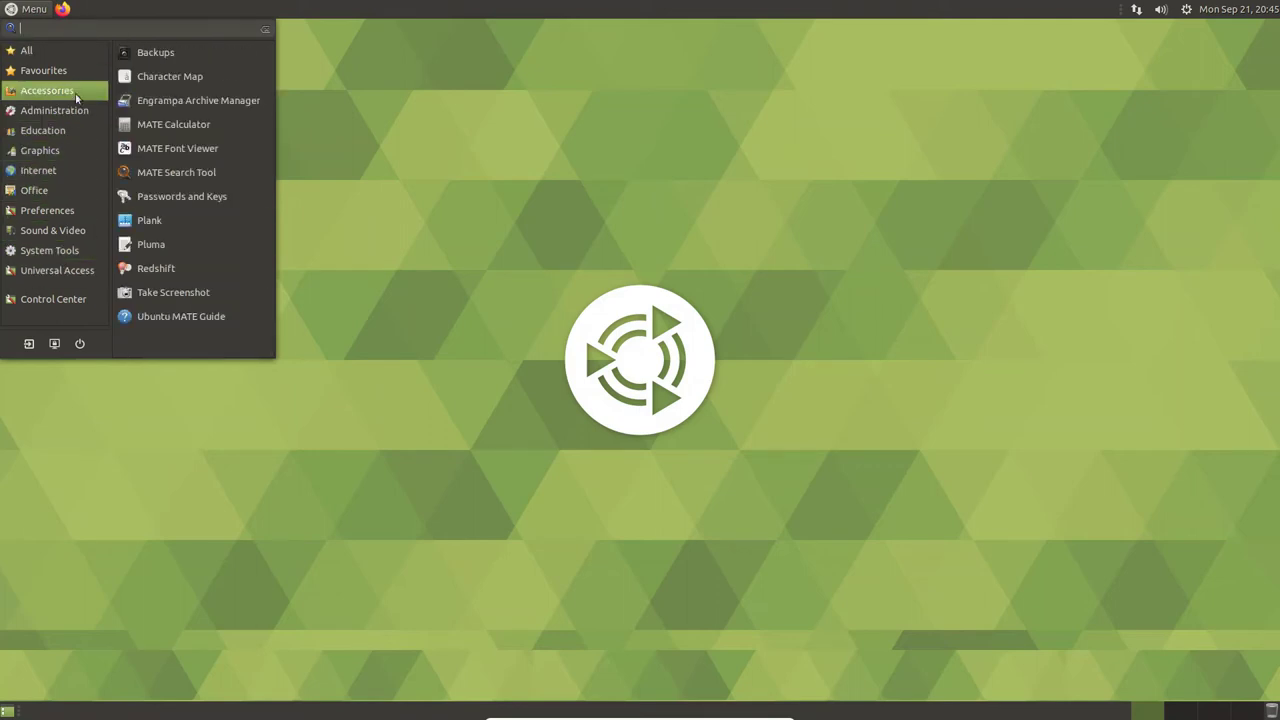
{"action": "mouse_move", "coordinate": [27, 146]}
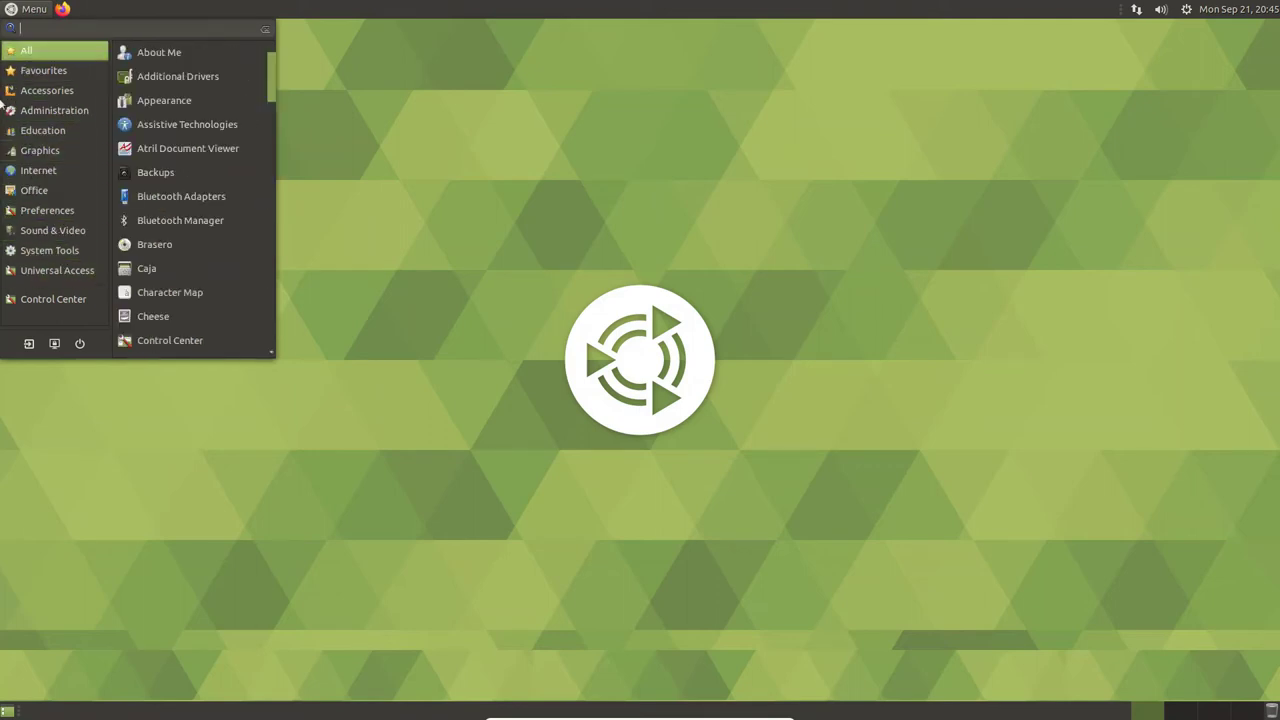
{"action": "mouse_move", "coordinate": [59, 236]}
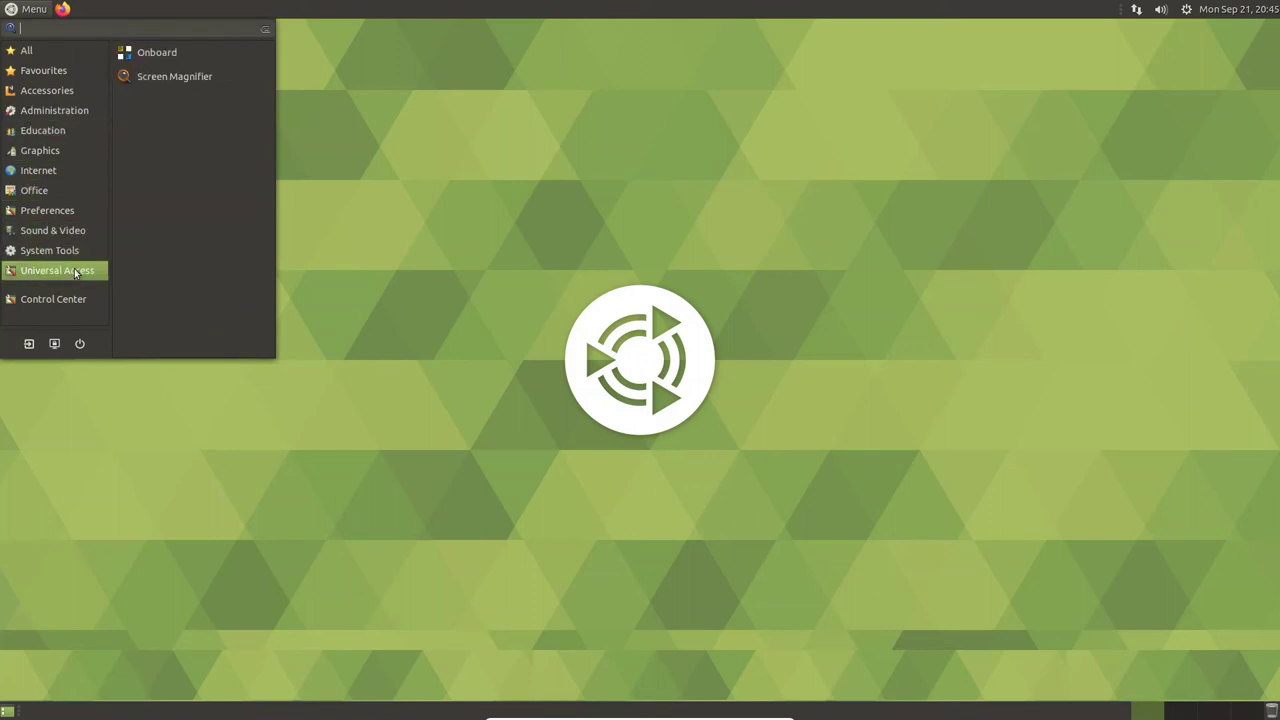
{"action": "mouse_move", "coordinate": [30, 50]}
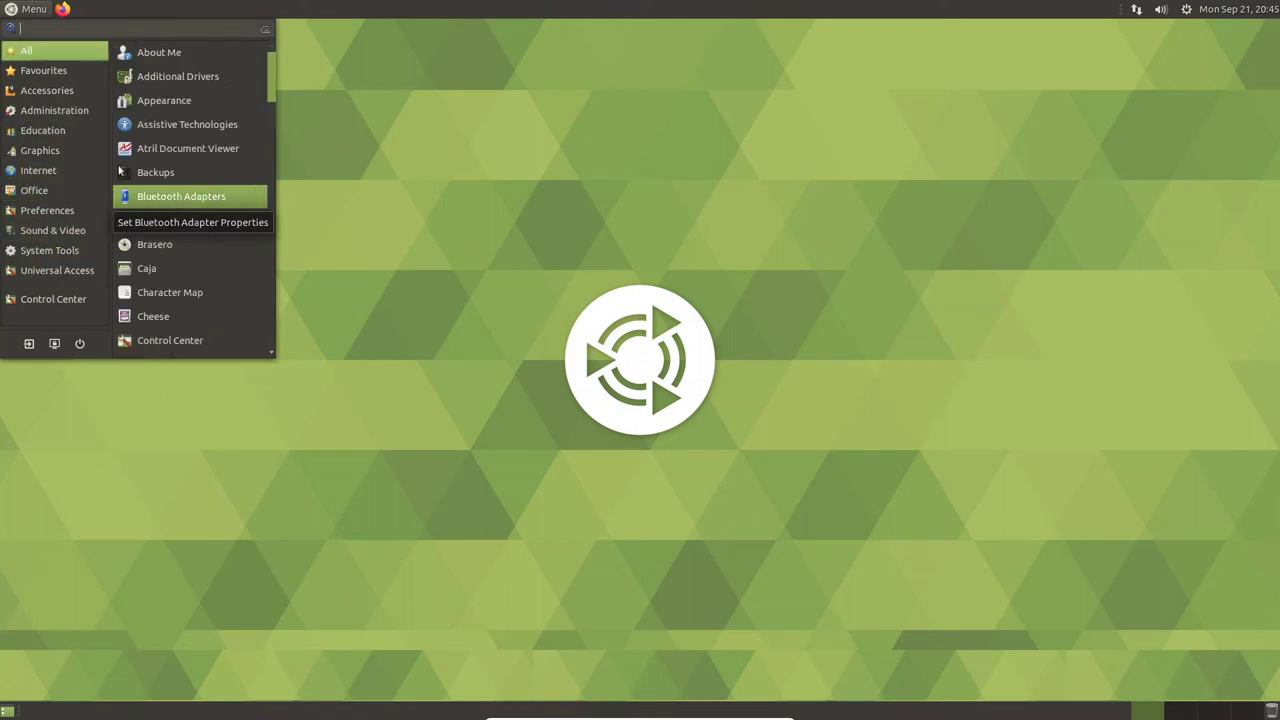
- Drag the panel's output volume slider to maximum
{"action": "left_click", "coordinate": [1162, 10]}
{"action": "left_click", "coordinate": [1163, 10]}
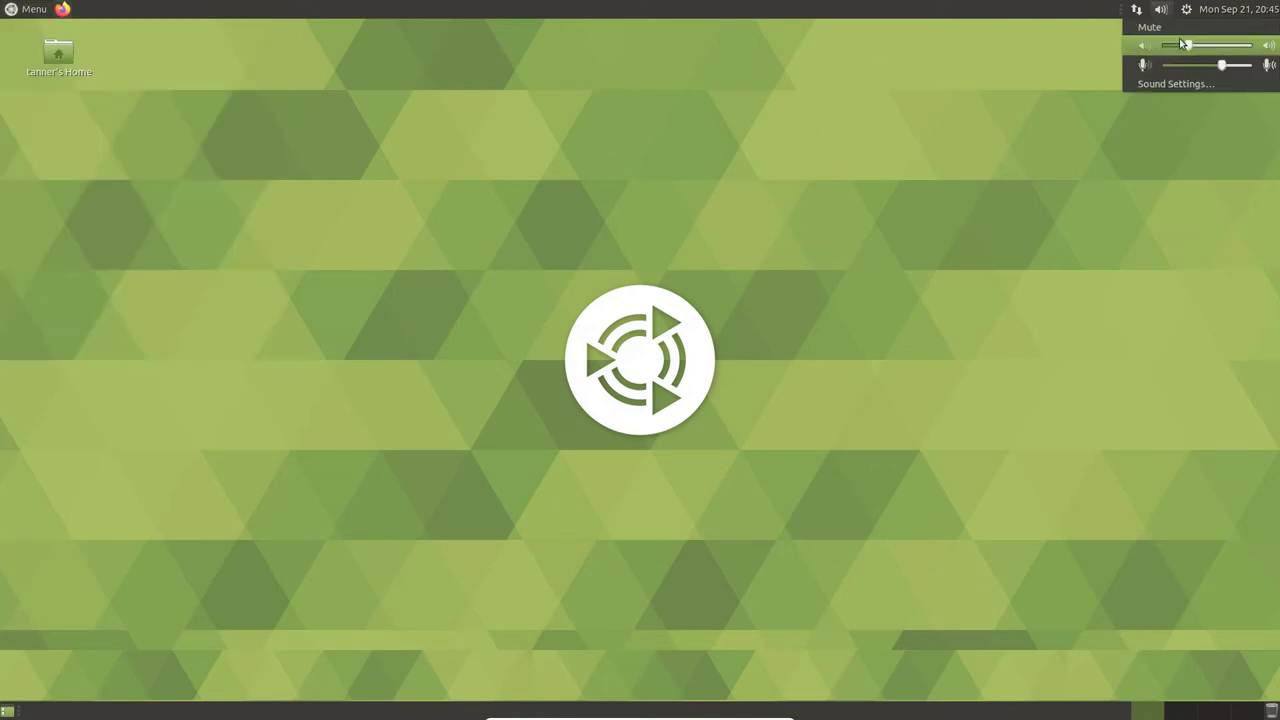
{"action": "left_click_drag", "start_coordinate": [1190, 46], "coordinate": [1278, 48]}
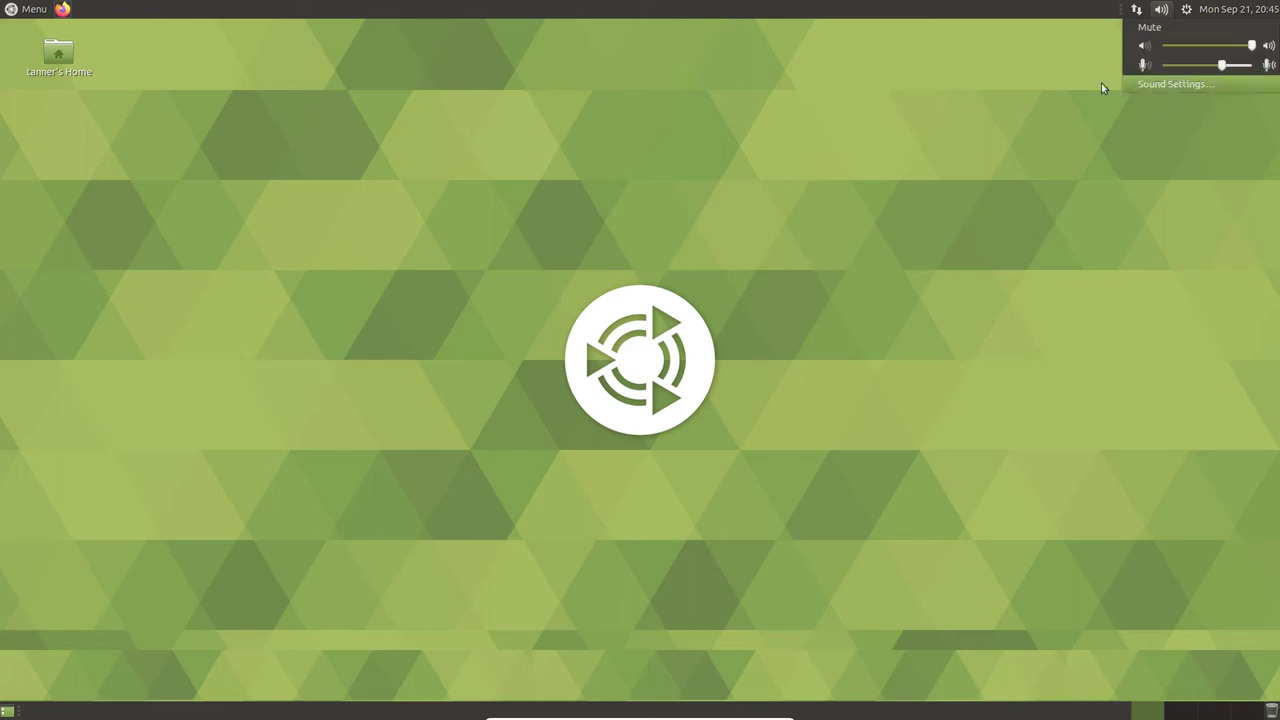
{"action": "left_click", "coordinate": [100, 12]}
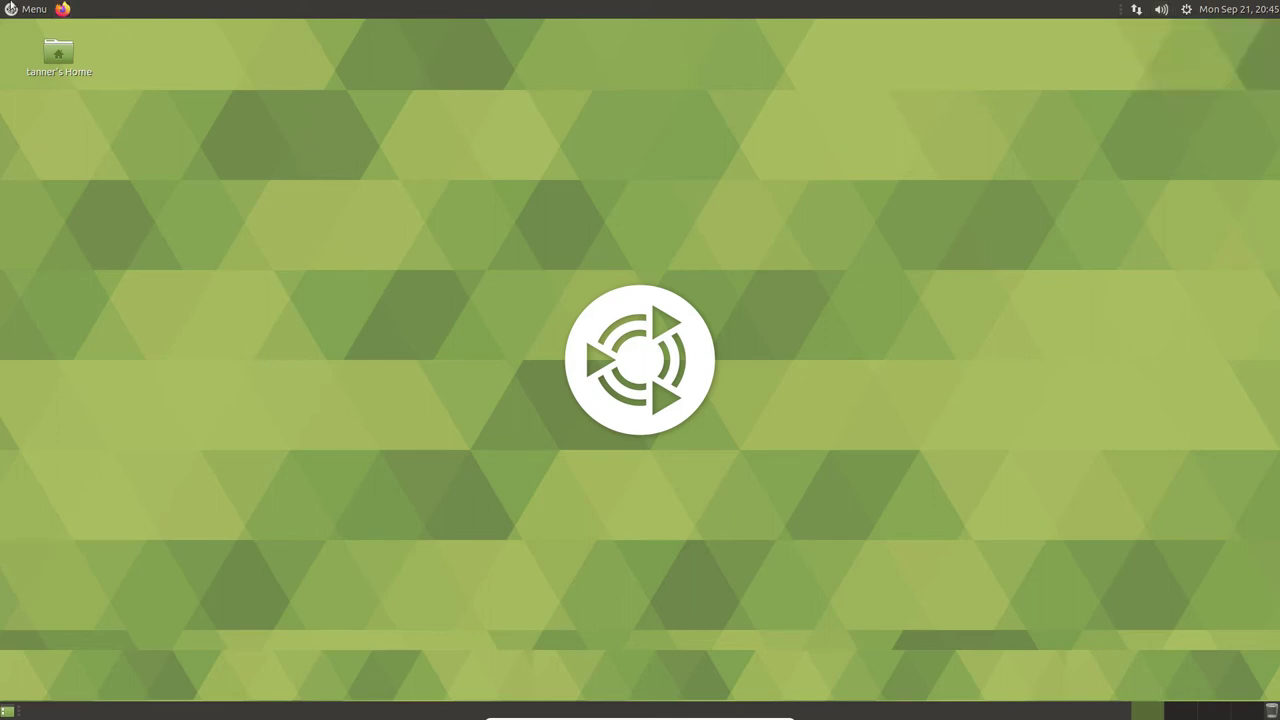
- Glance through the applications menu and the panel calendar
{"action": "left_click", "coordinate": [20, 9]}
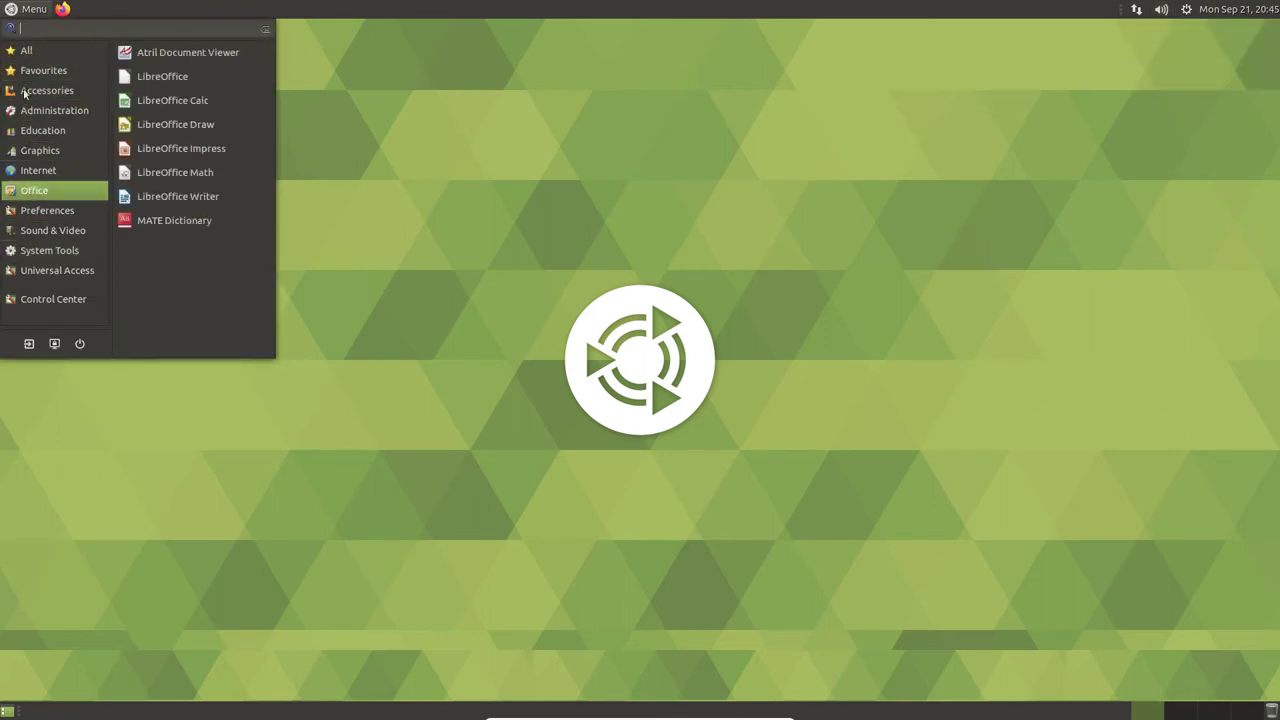
{"action": "mouse_move", "coordinate": [68, 152]}
{"action": "left_click", "coordinate": [1274, 6]}
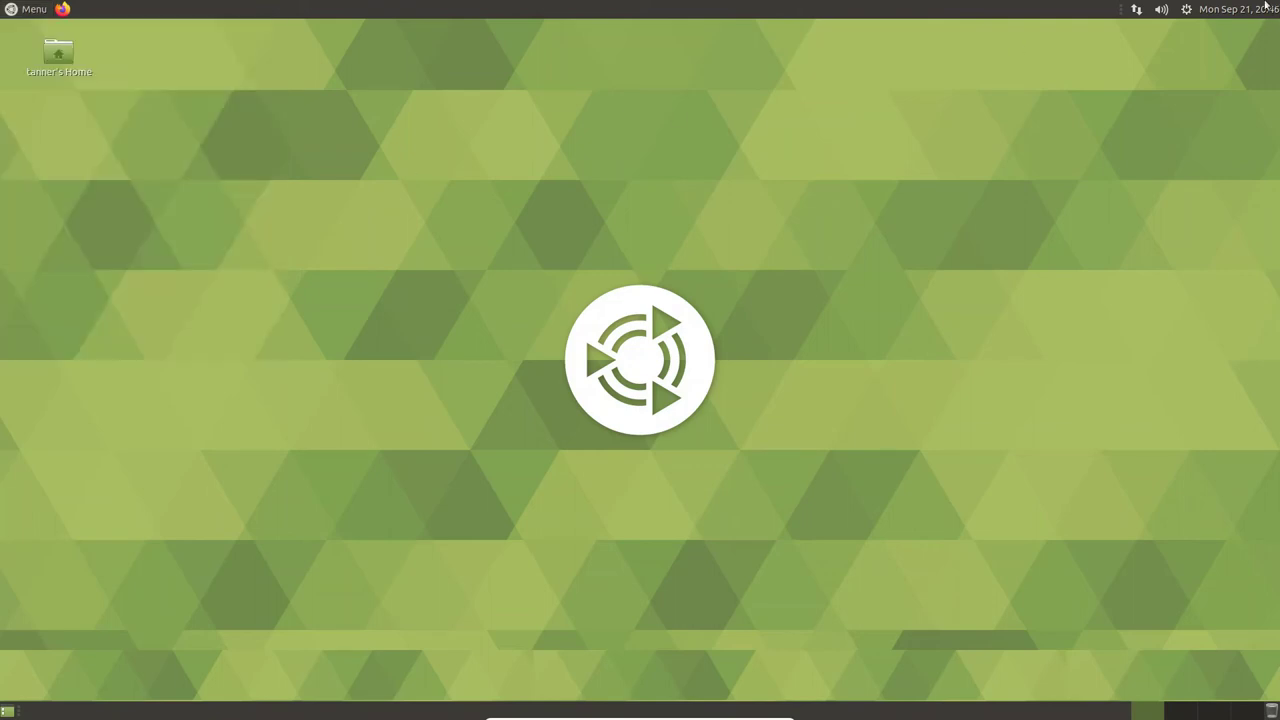
{"action": "left_click", "coordinate": [1266, 10]}
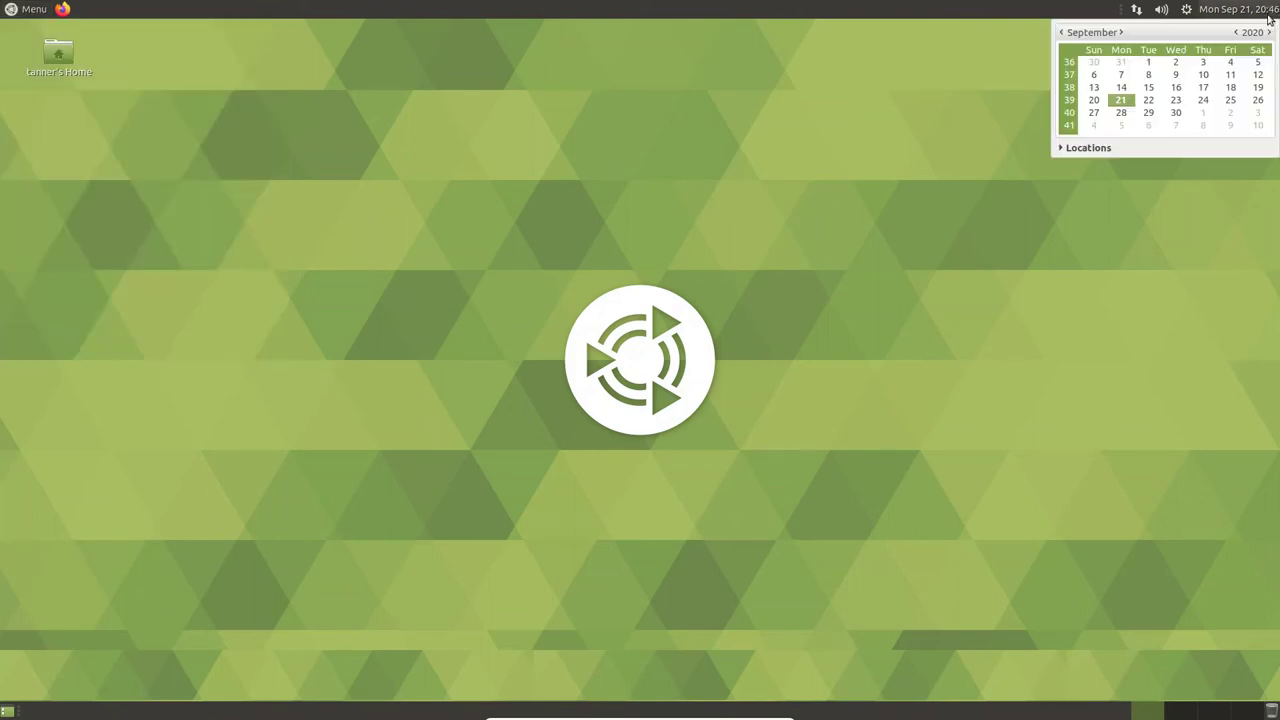
{"action": "left_click", "coordinate": [1208, 9]}
- Check the session menu, calendar and volume controls, then reopen the applications menu
{"action": "left_click", "coordinate": [1186, 10]}
{"action": "left_click", "coordinate": [1186, 10]}
{"action": "left_click", "coordinate": [1186, 10]}
{"action": "left_click", "coordinate": [1223, 10]}
{"action": "left_click", "coordinate": [1223, 10]}
{"action": "left_click", "coordinate": [1223, 10]}
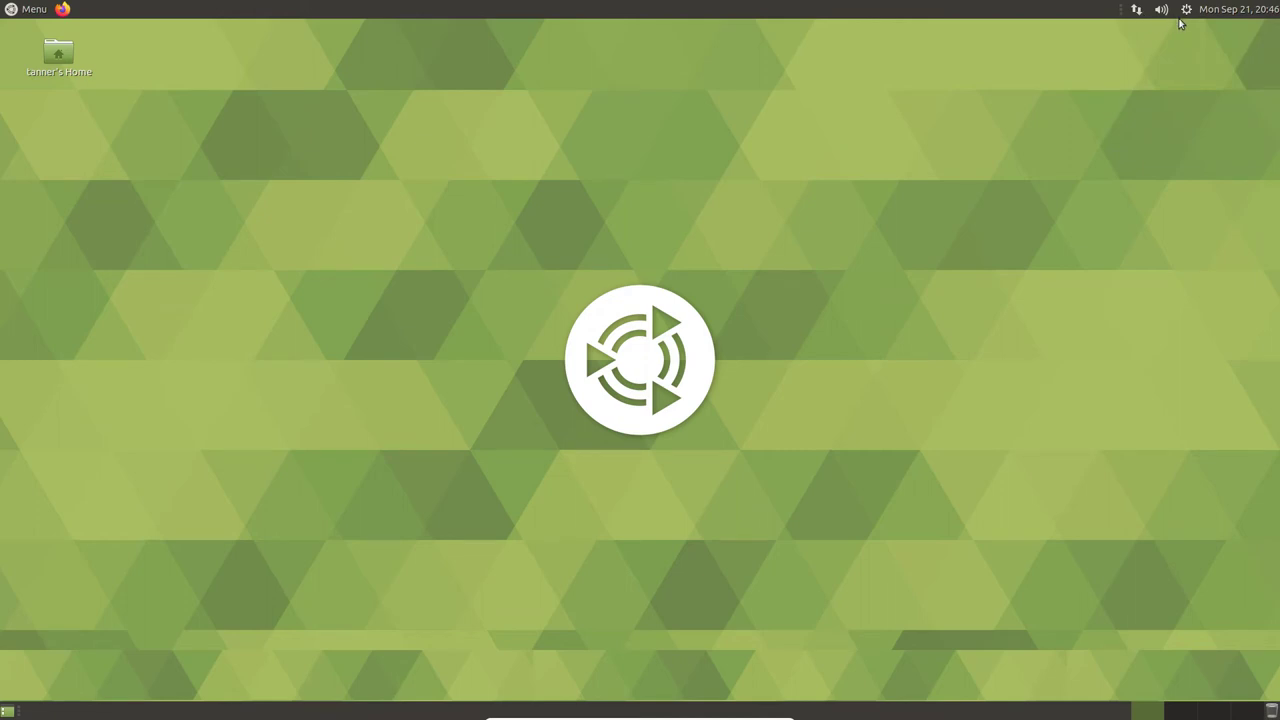
{"action": "left_click", "coordinate": [1162, 10]}
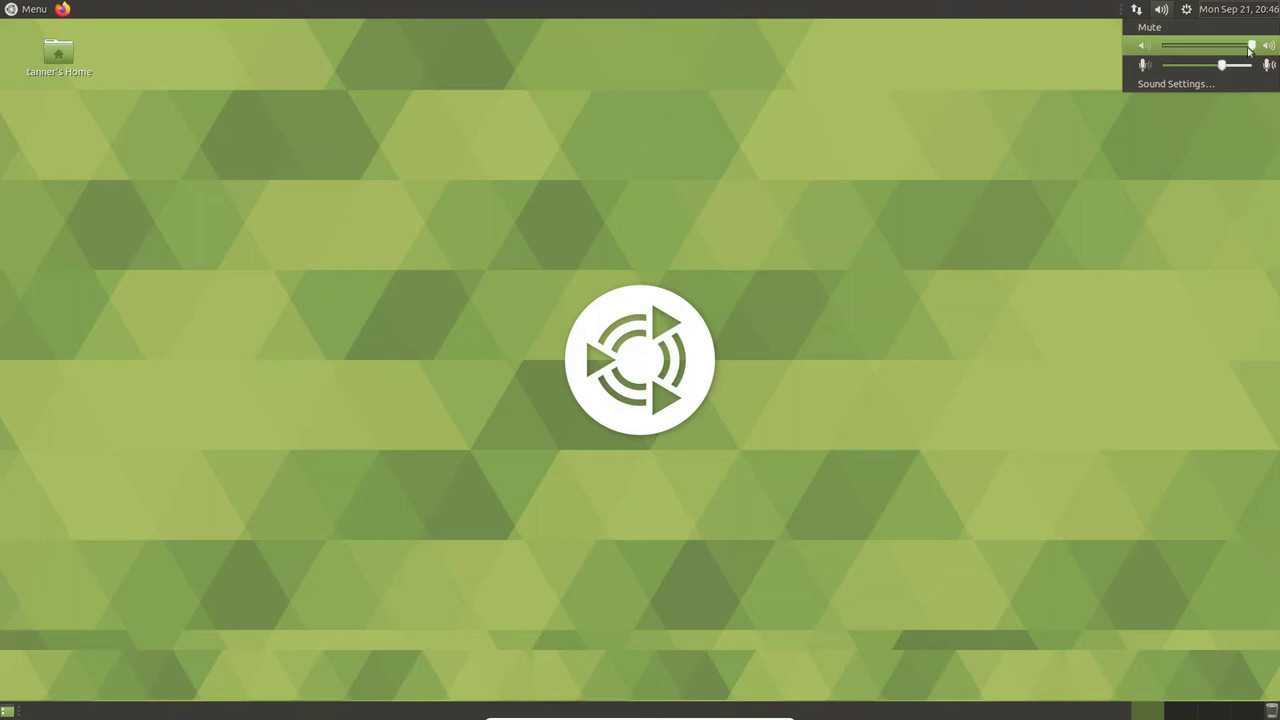
{"action": "left_click", "coordinate": [30, 9]}
{"action": "left_click", "coordinate": [30, 9]}
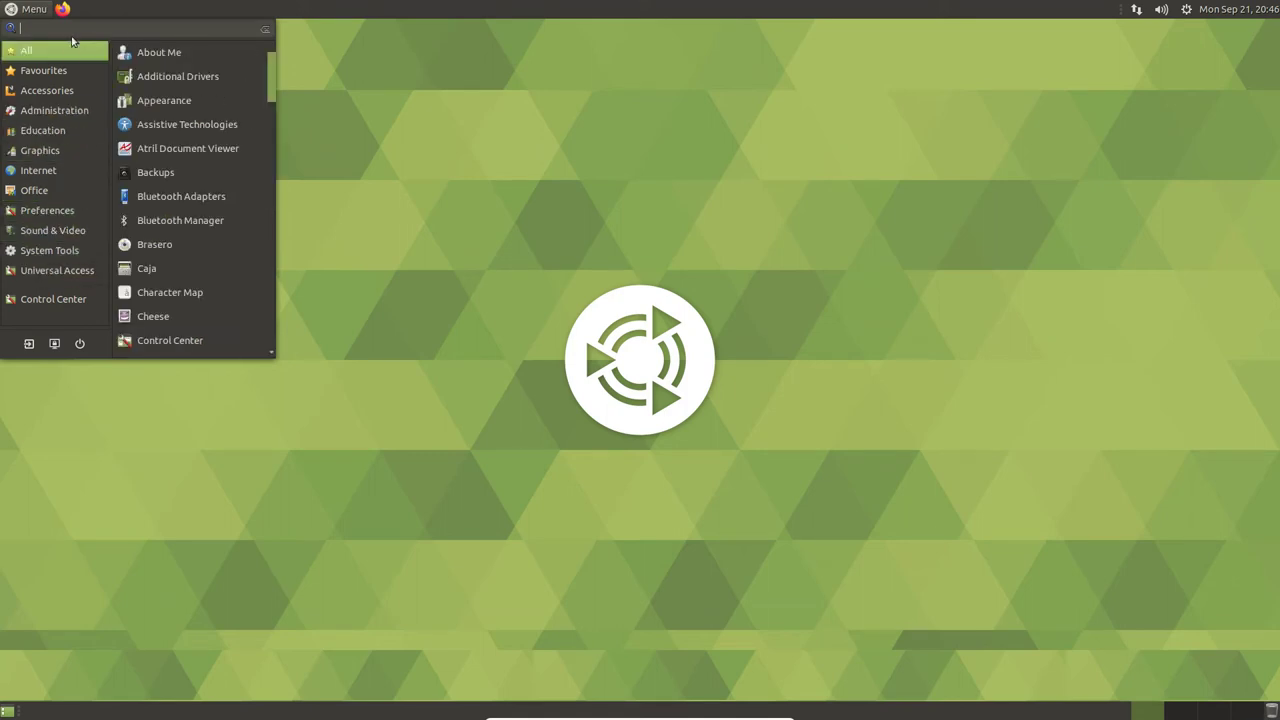
- Close the applications menu and the stray home folder windows
{"action": "left_click", "coordinate": [31, 715]}
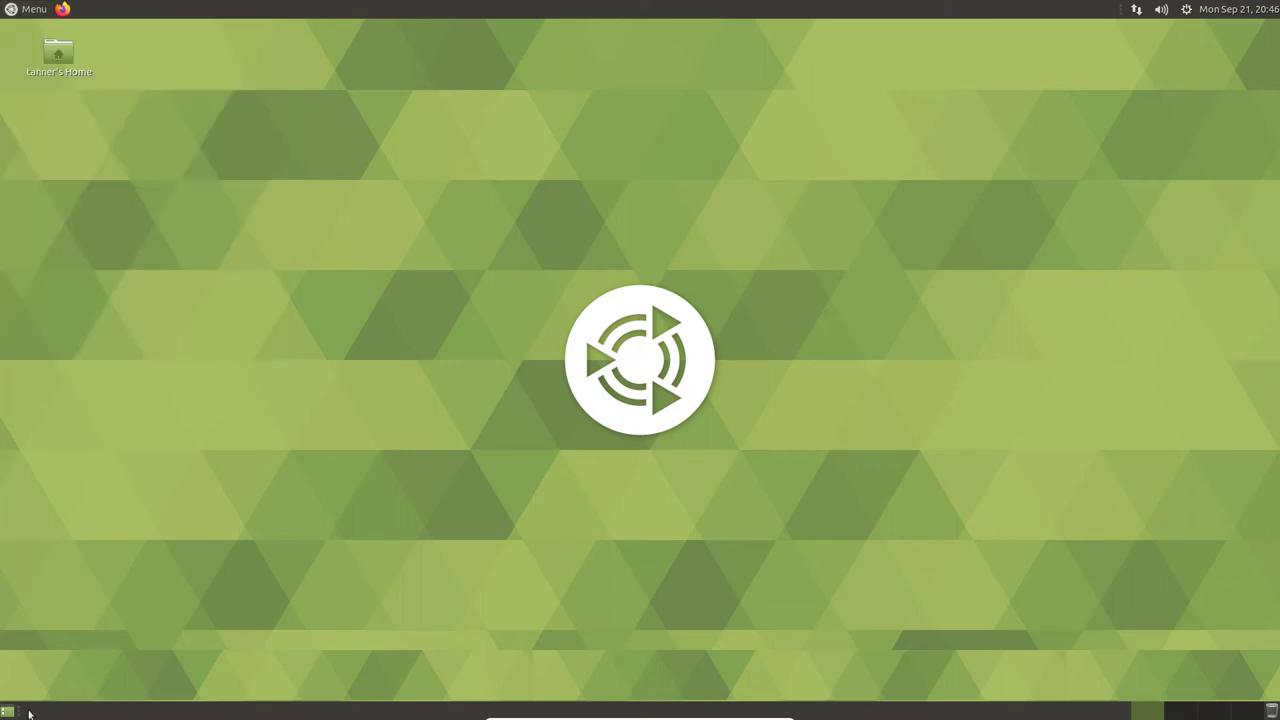
{"action": "left_click", "coordinate": [55, 56]}
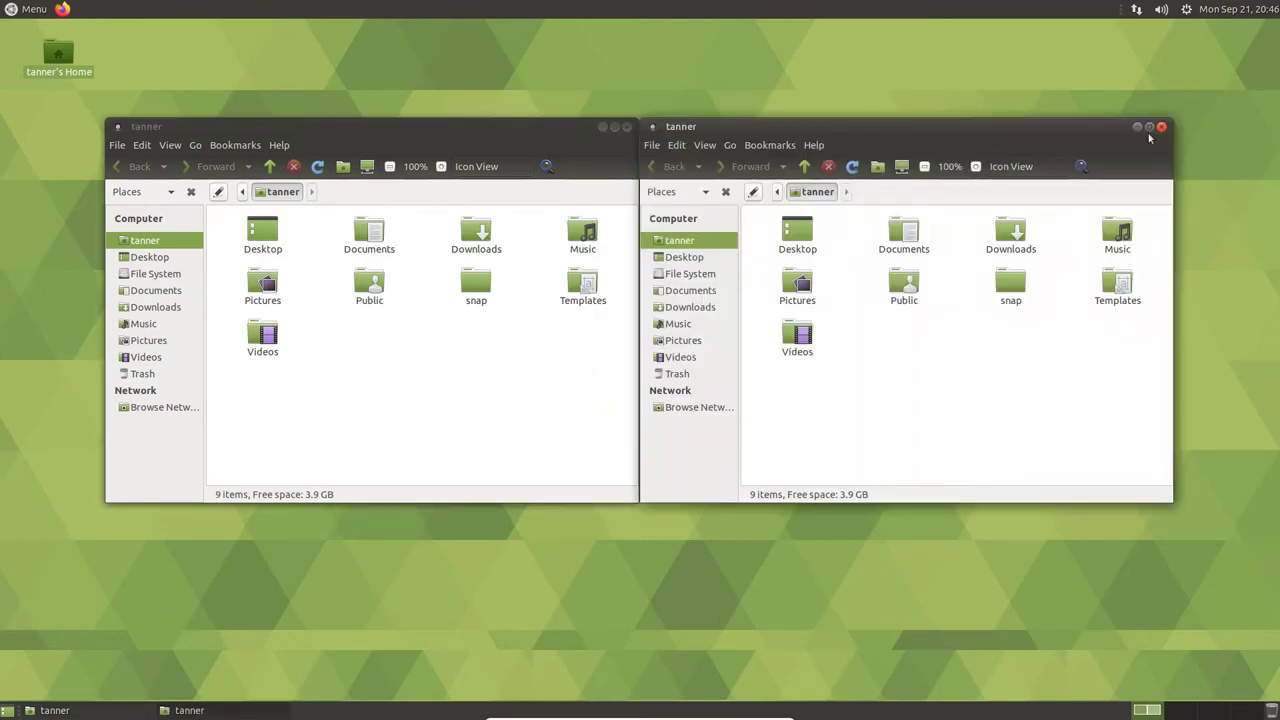
{"action": "left_click", "coordinate": [1161, 127]}
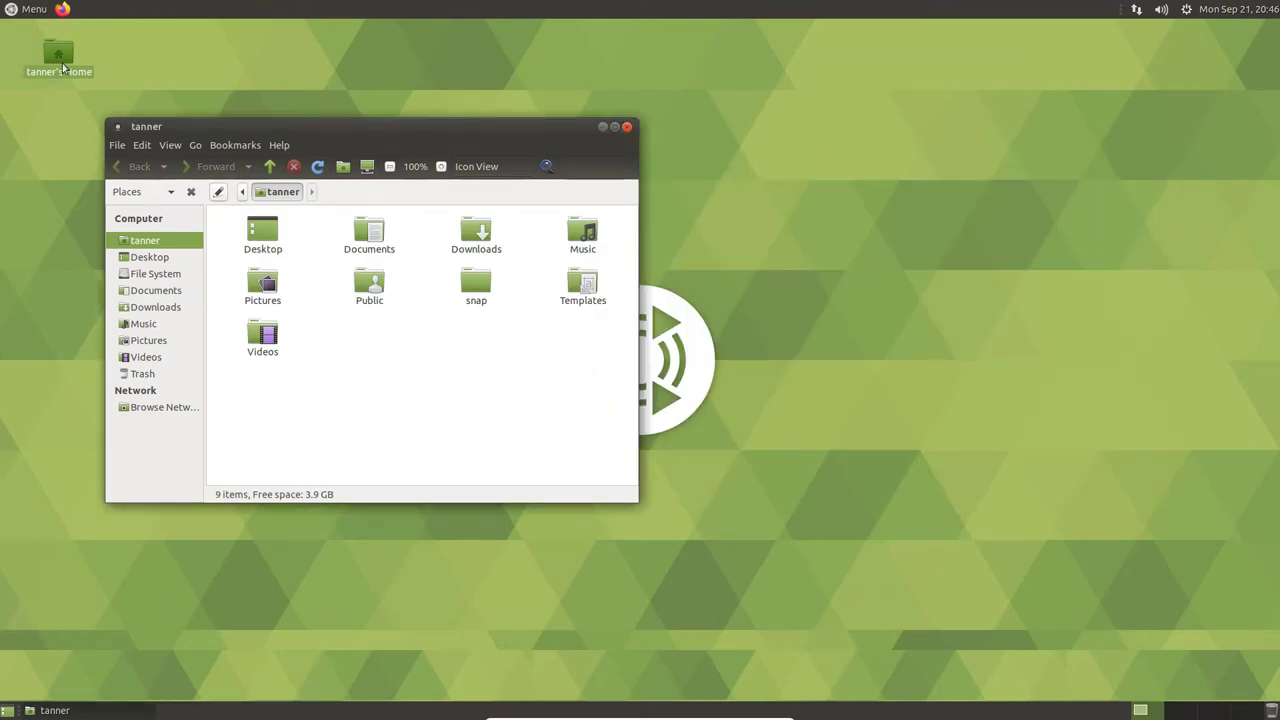
{"action": "left_click", "coordinate": [62, 63]}
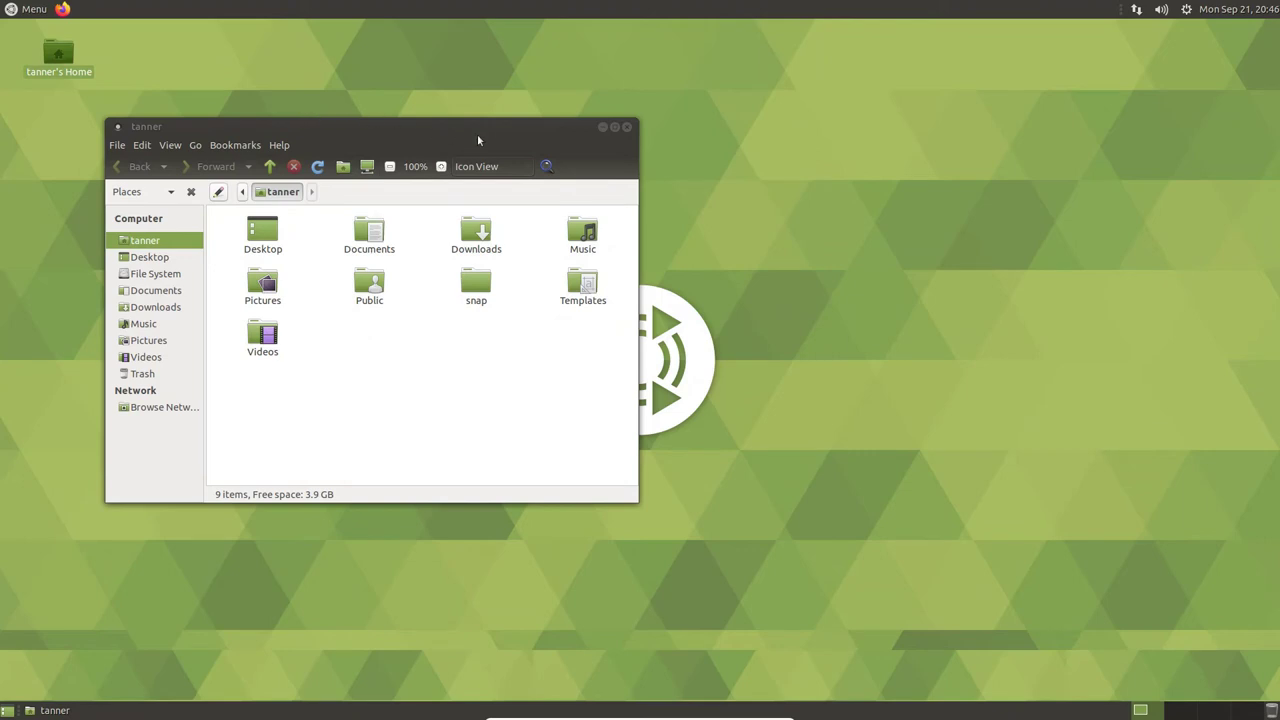
{"action": "left_click", "coordinate": [627, 127]}
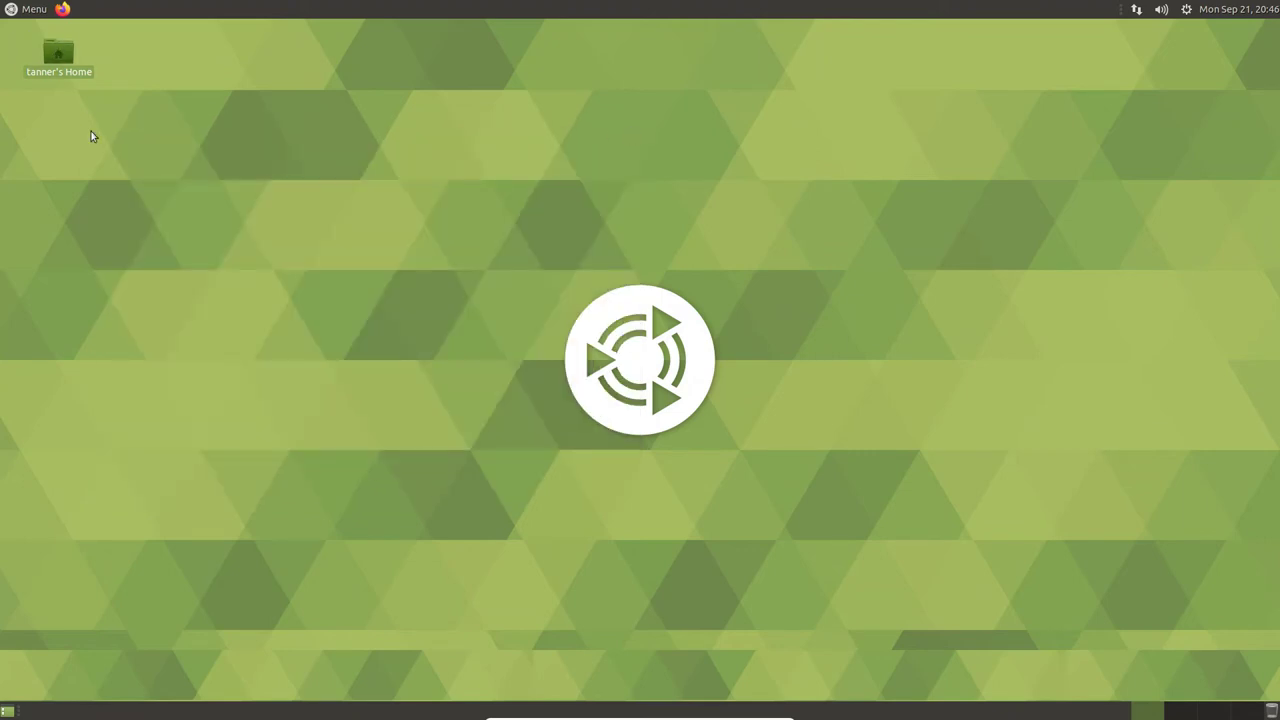
- Open the Home folder and view Pictures, Trash, Music and Downloads from the Places sidebar
{"action": "double_click", "coordinate": [62, 74]}
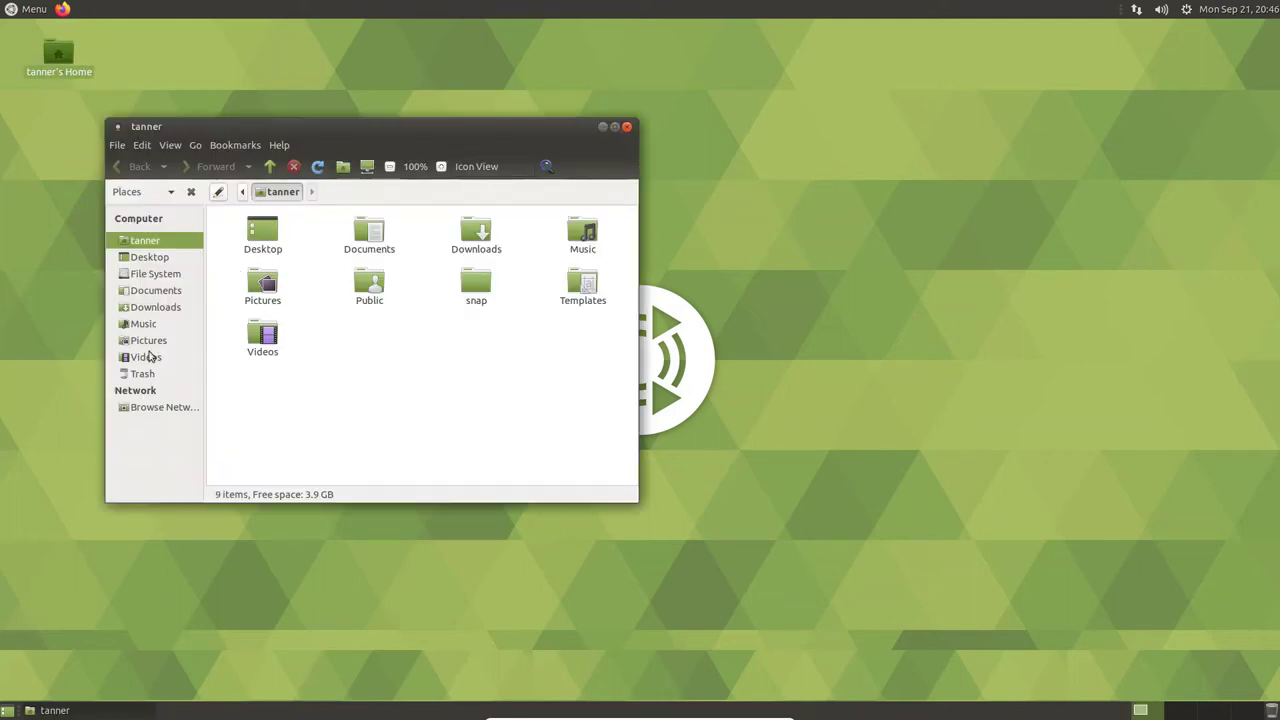
{"action": "left_click", "coordinate": [150, 340]}
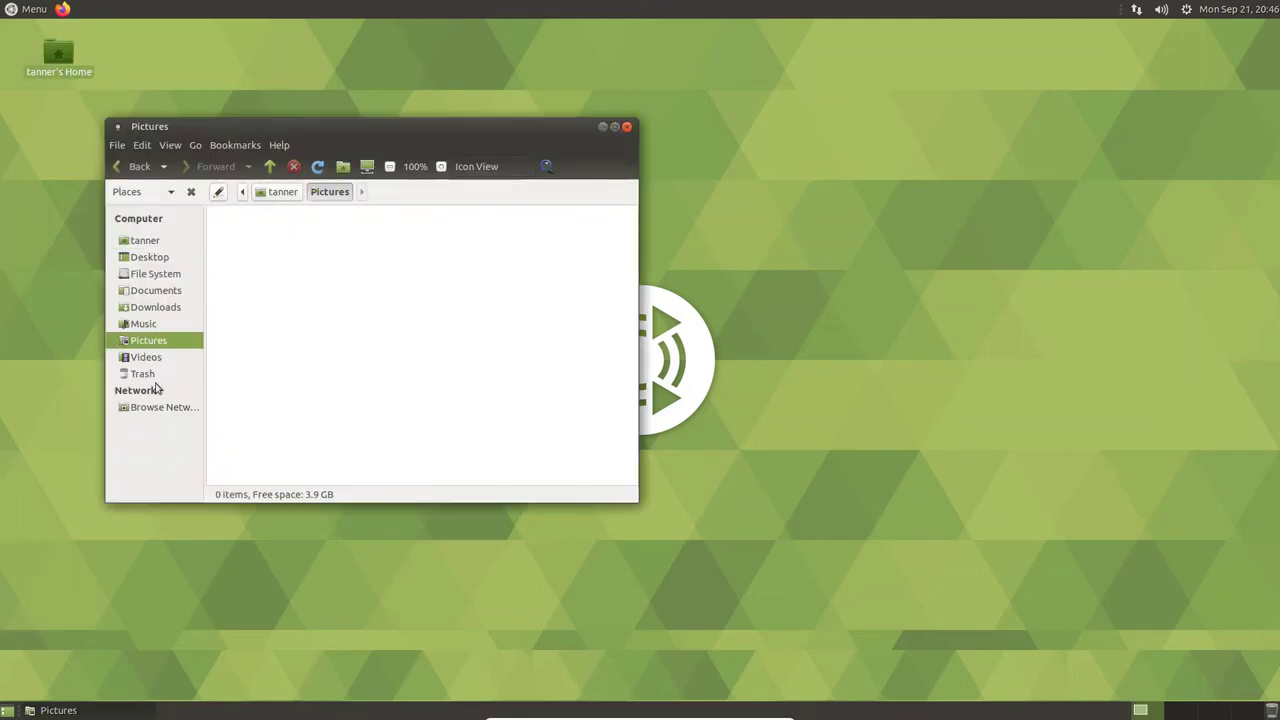
{"action": "left_click", "coordinate": [155, 373]}
{"action": "left_click", "coordinate": [155, 340]}
{"action": "left_click", "coordinate": [152, 324]}
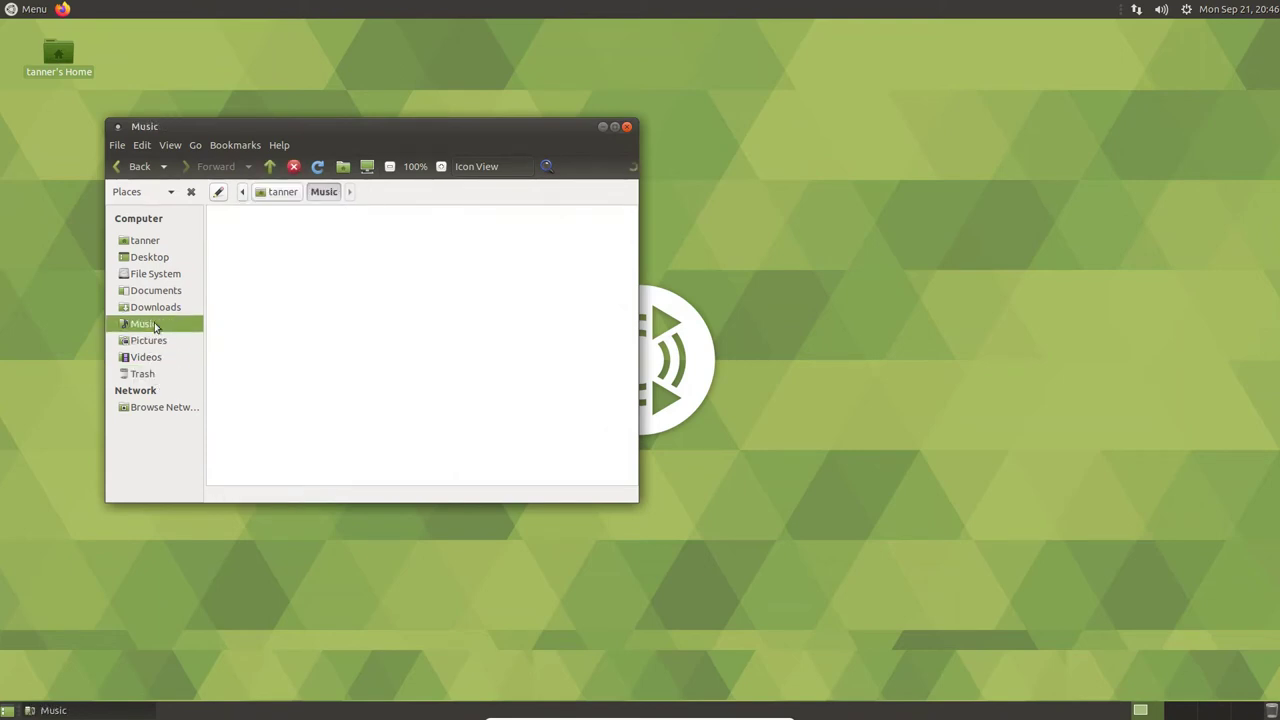
{"action": "left_click", "coordinate": [152, 307]}
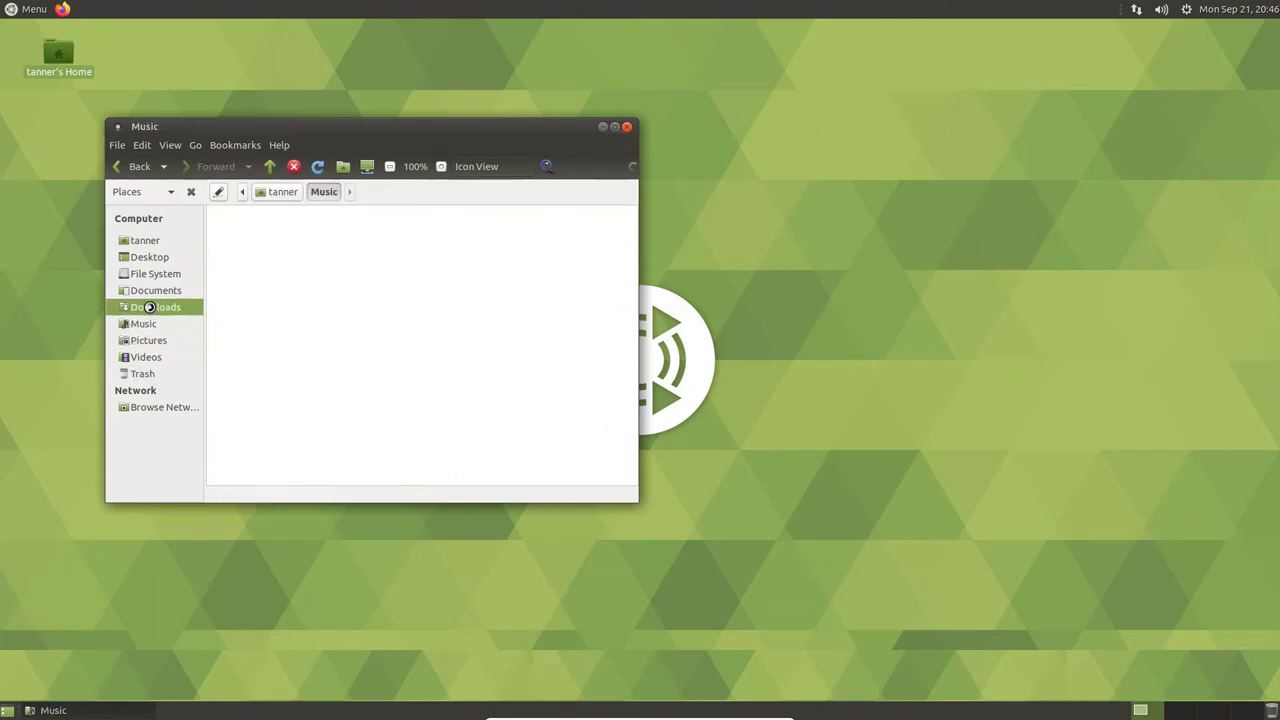
- Close Caja, open Menu's All category, and scroll the program list down to MATE Tweak
{"action": "left_click", "coordinate": [627, 127]}
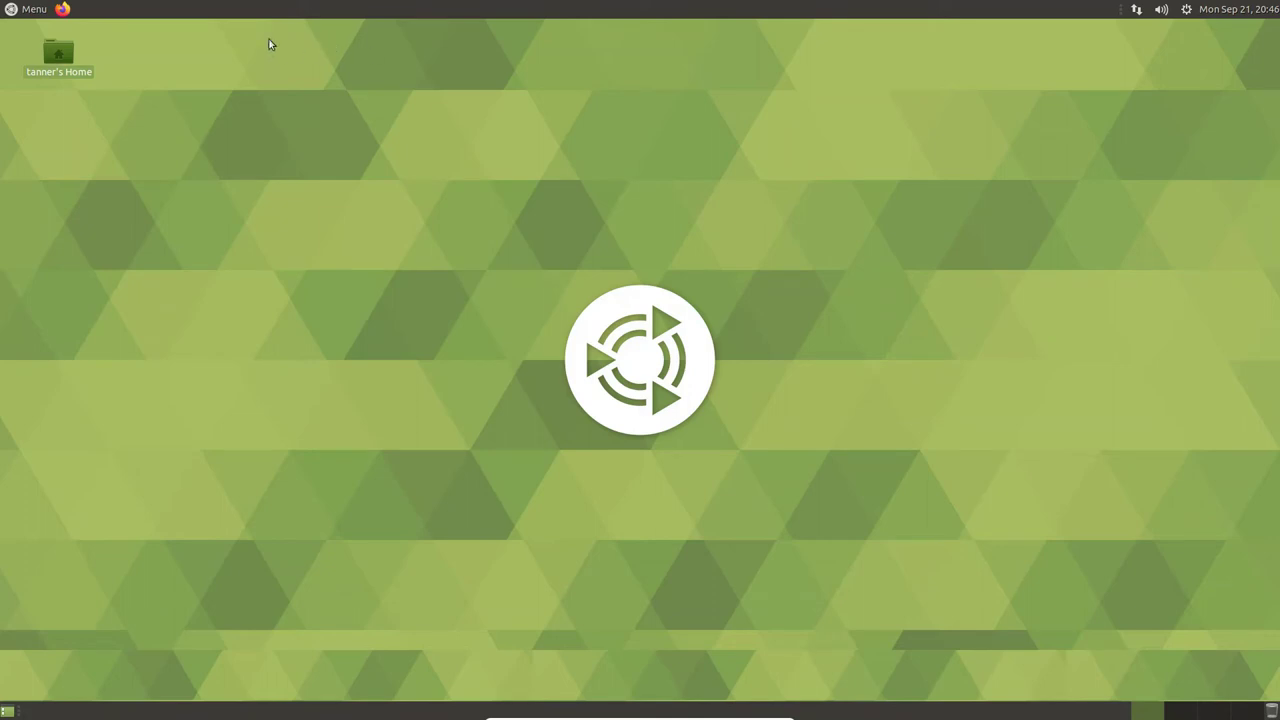
{"action": "left_click", "coordinate": [27, 9]}
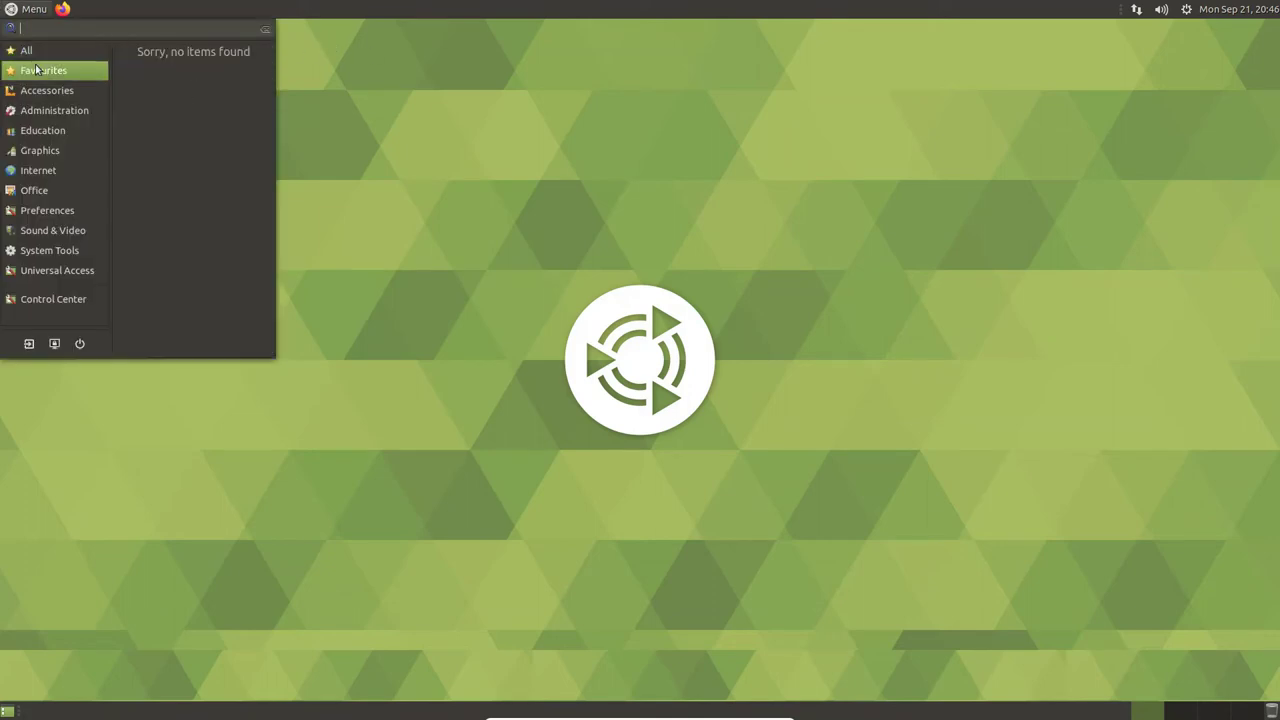
{"action": "mouse_move", "coordinate": [79, 176]}
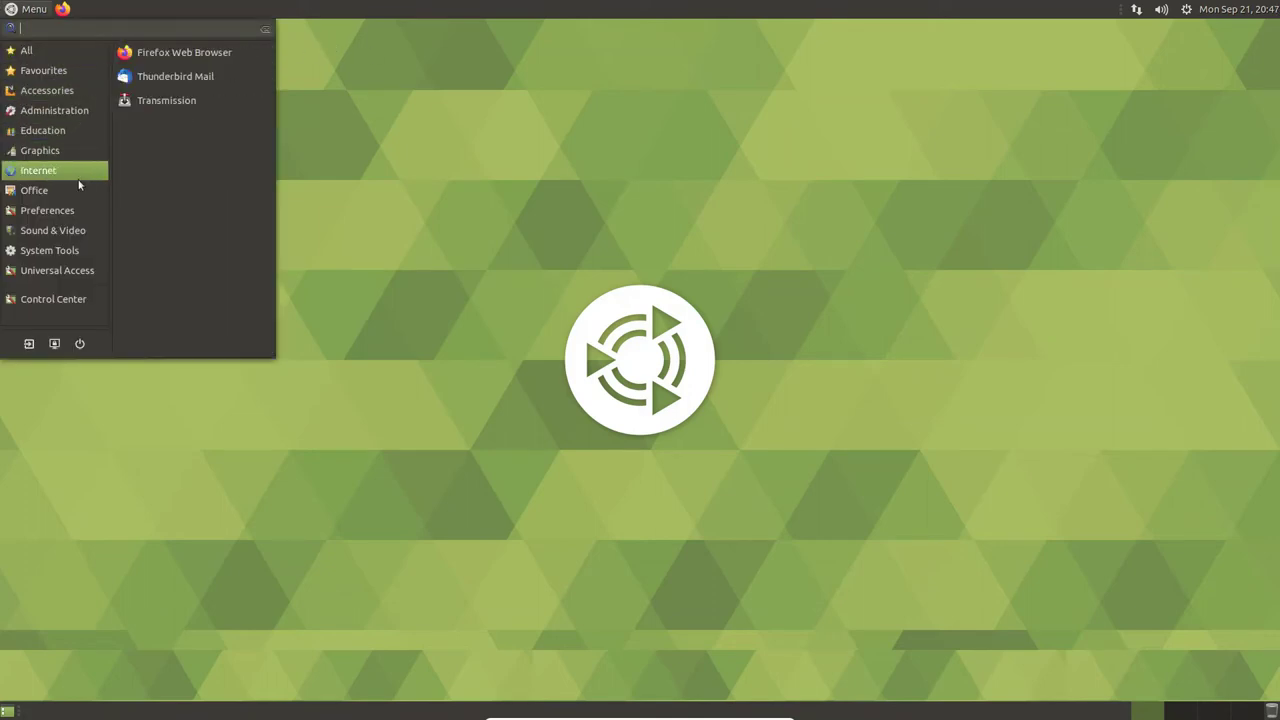
{"action": "mouse_move", "coordinate": [12, 57]}
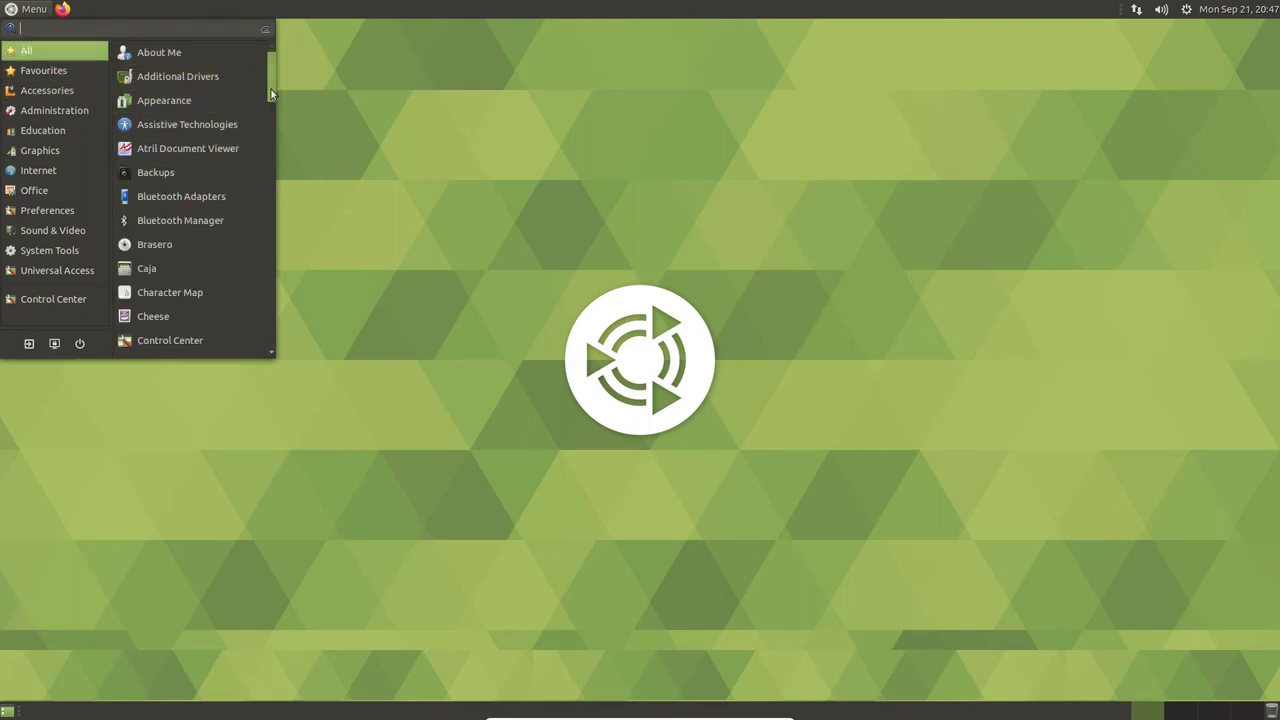
{"action": "left_click_drag", "start_coordinate": [271, 89], "coordinate": [300, 221]}
- Launch MATE Tweak and browse its Windows, Panel and Desktop pages, finishing on Windows
{"action": "left_click", "coordinate": [231, 224]}
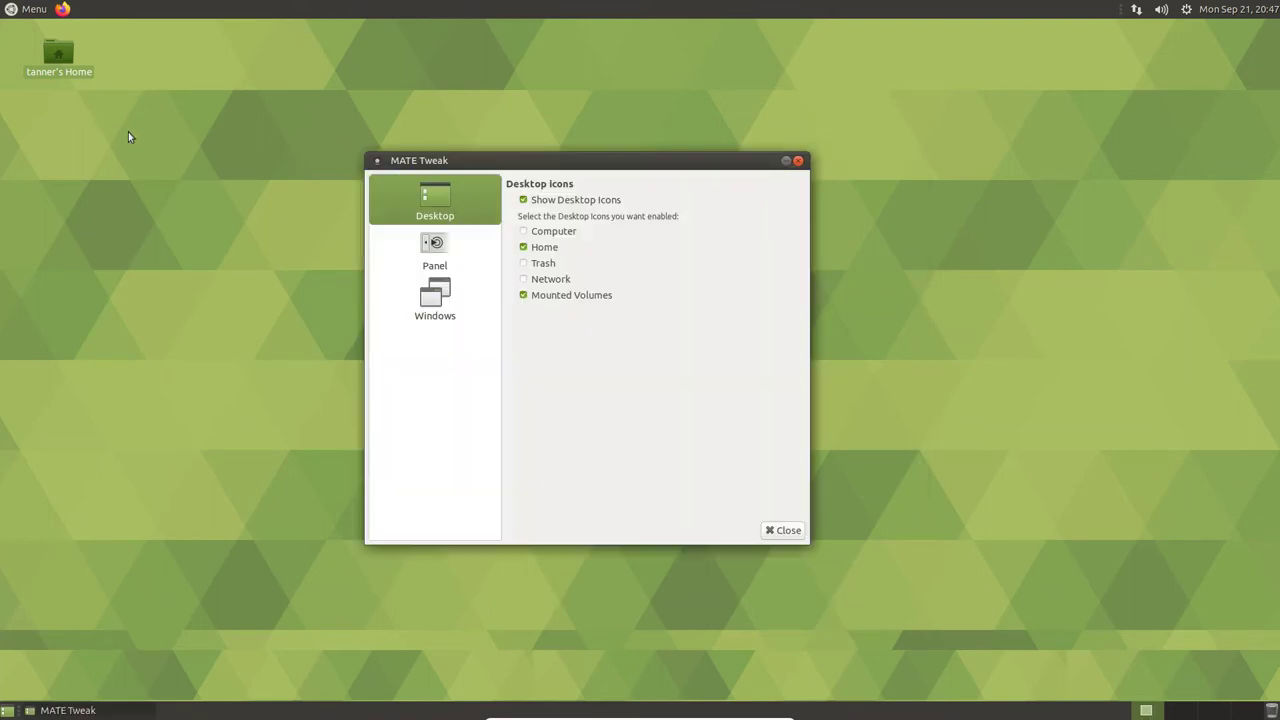
{"action": "left_click", "coordinate": [484, 296]}
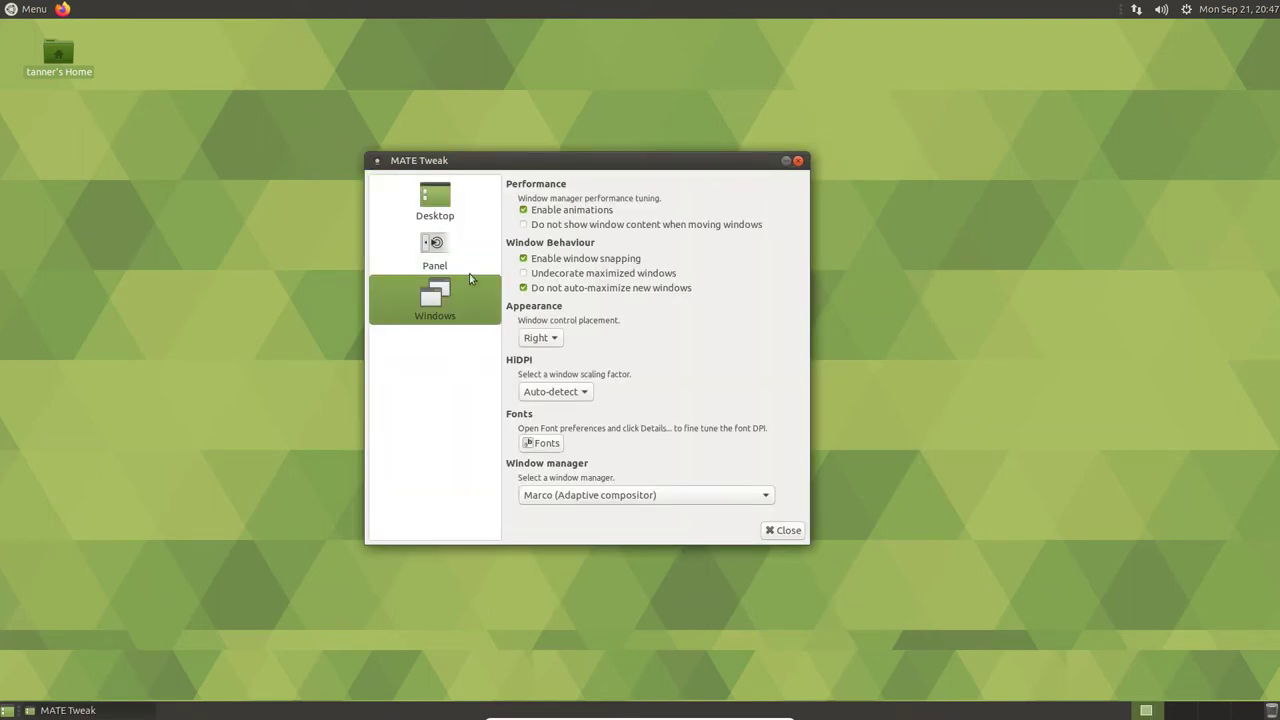
{"action": "left_click", "coordinate": [466, 268]}
{"action": "left_click", "coordinate": [419, 194]}
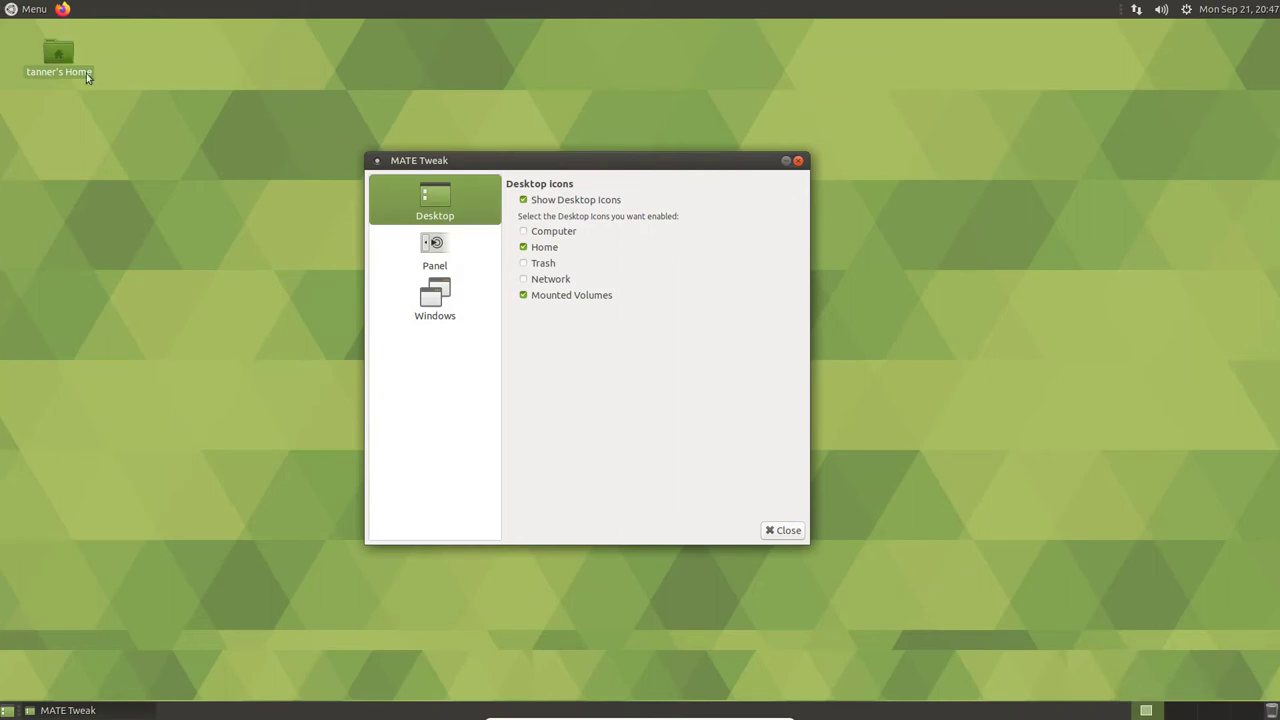
{"action": "left_click", "coordinate": [463, 290]}
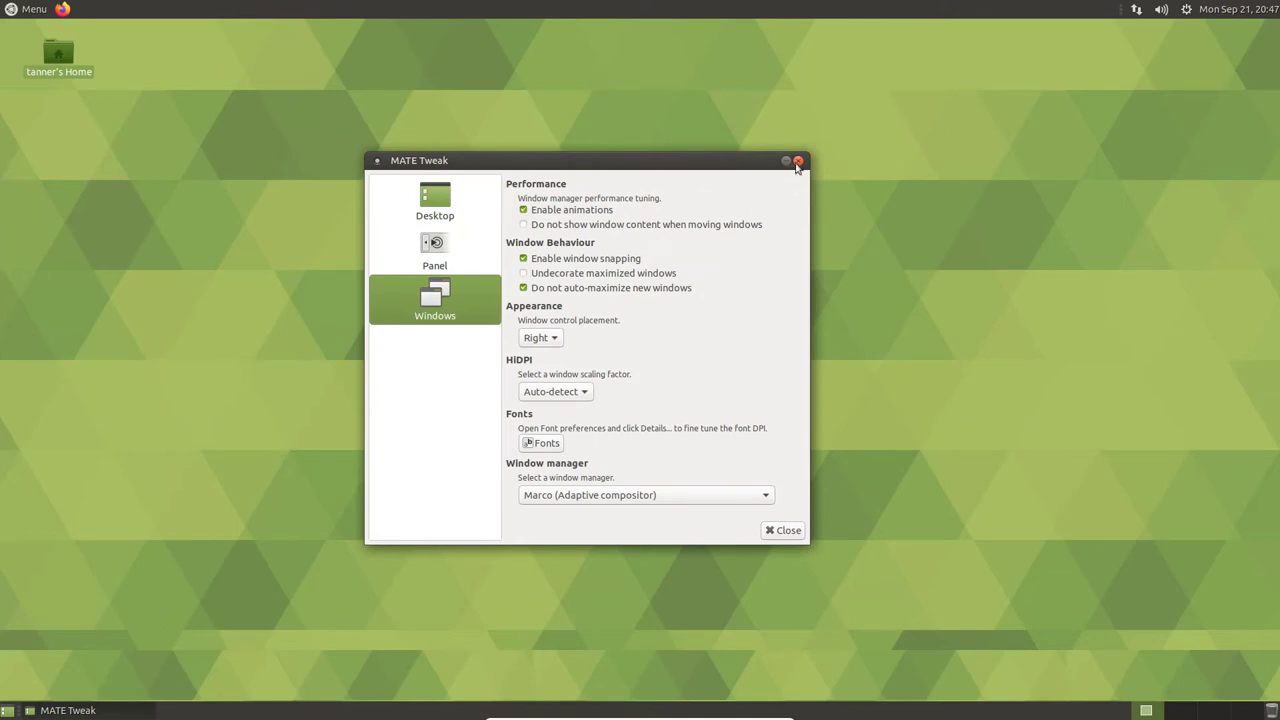
- Close MATE Tweak, then open and dismiss the applications menu to leave the bare desktop
{"action": "left_click", "coordinate": [798, 161]}
{"action": "left_click", "coordinate": [10, 8]}
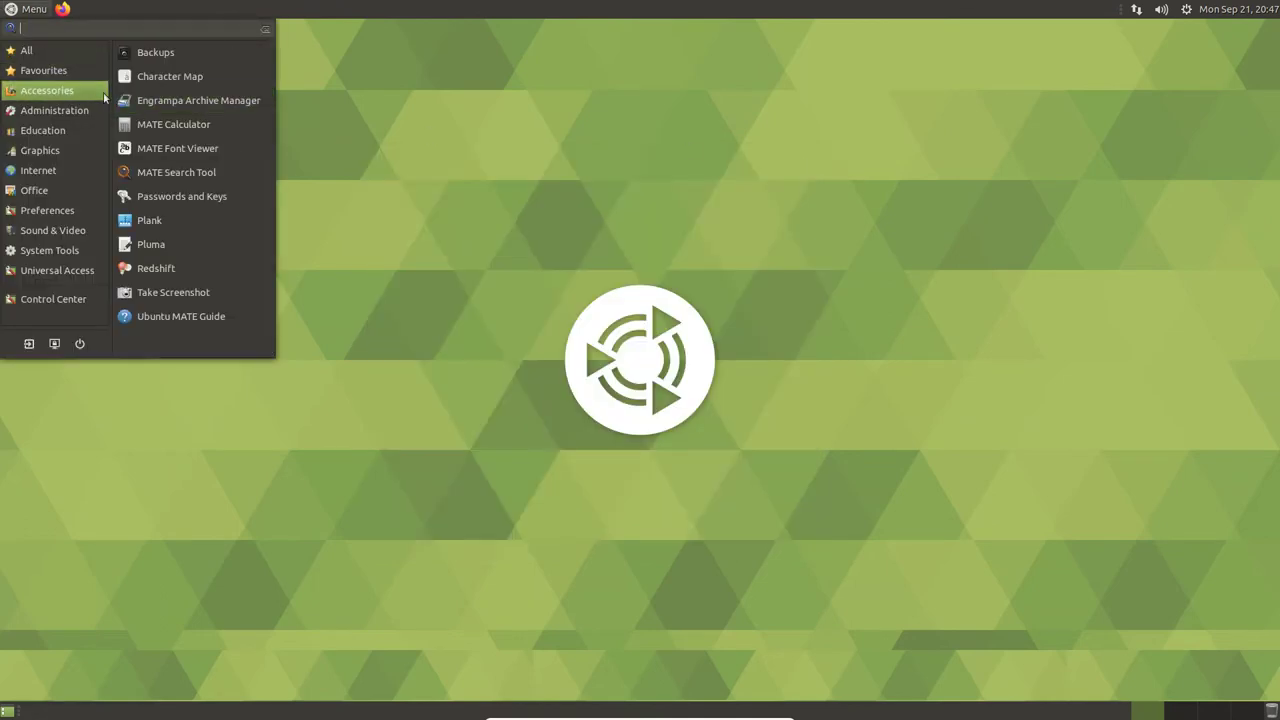
{"action": "mouse_move", "coordinate": [78, 108]}
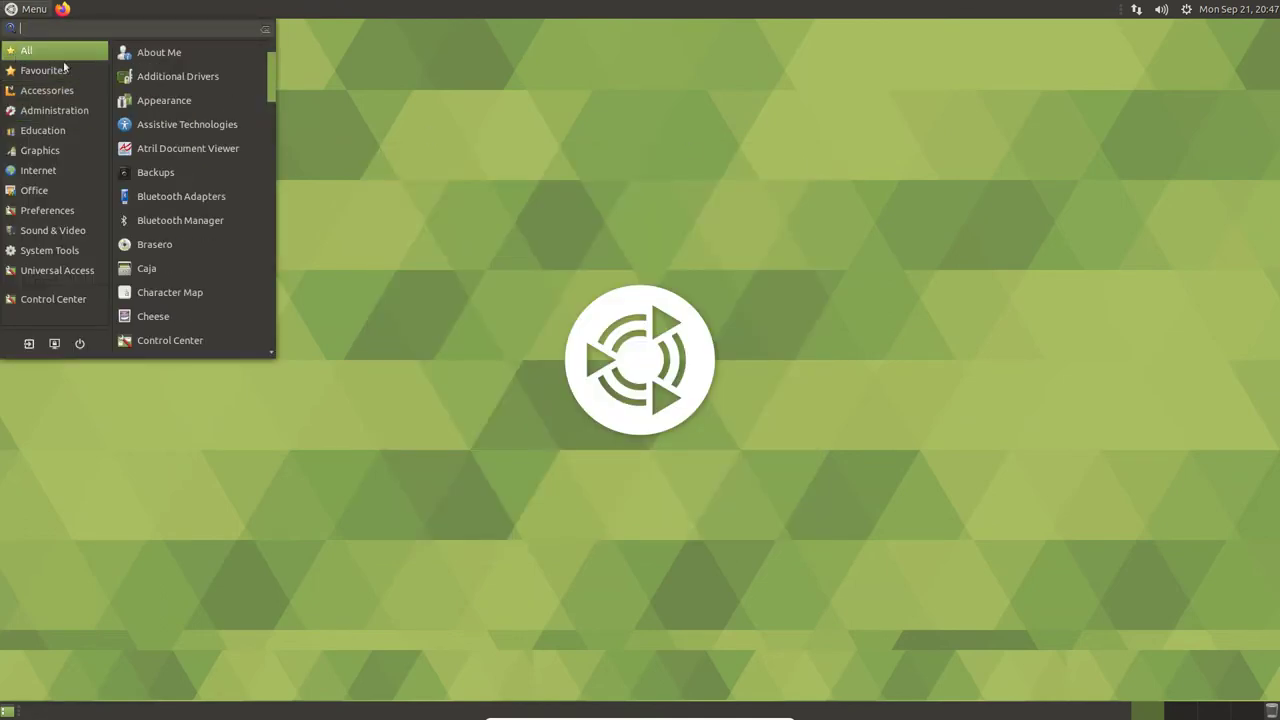
{"action": "mouse_move", "coordinate": [91, 60]}
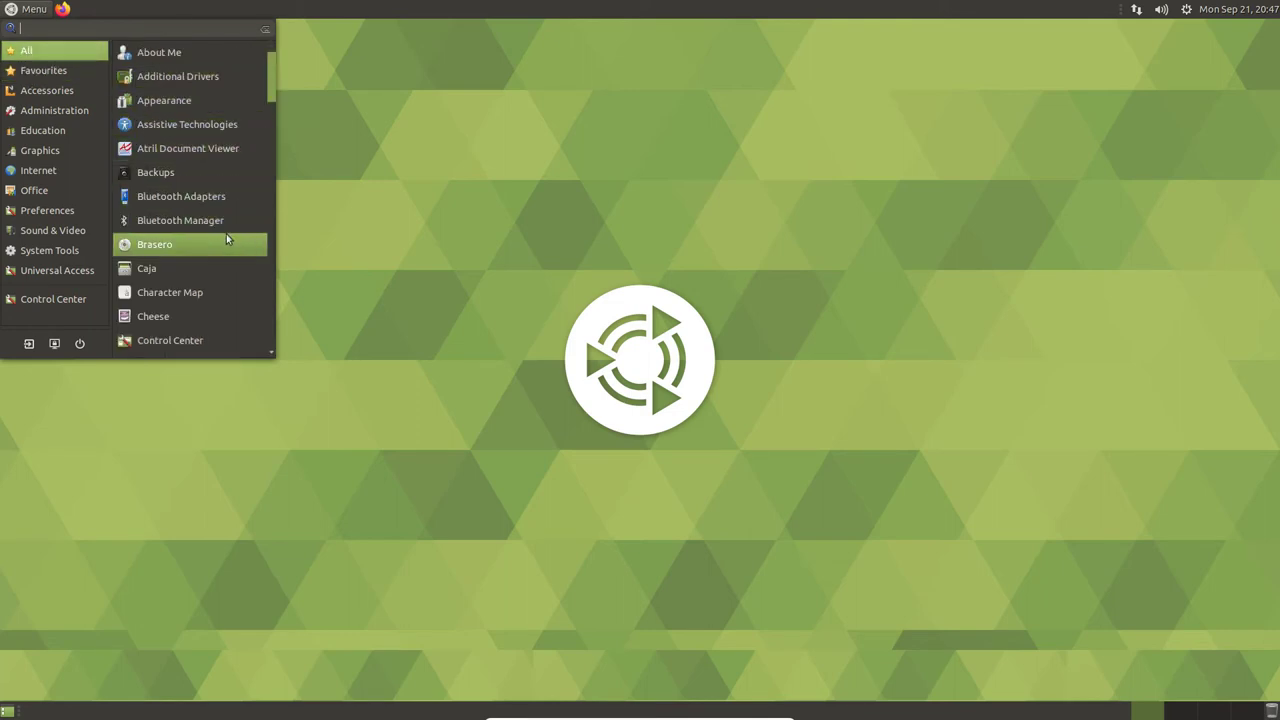
{"action": "left_click_drag", "start_coordinate": [271, 83], "coordinate": [292, 205]}
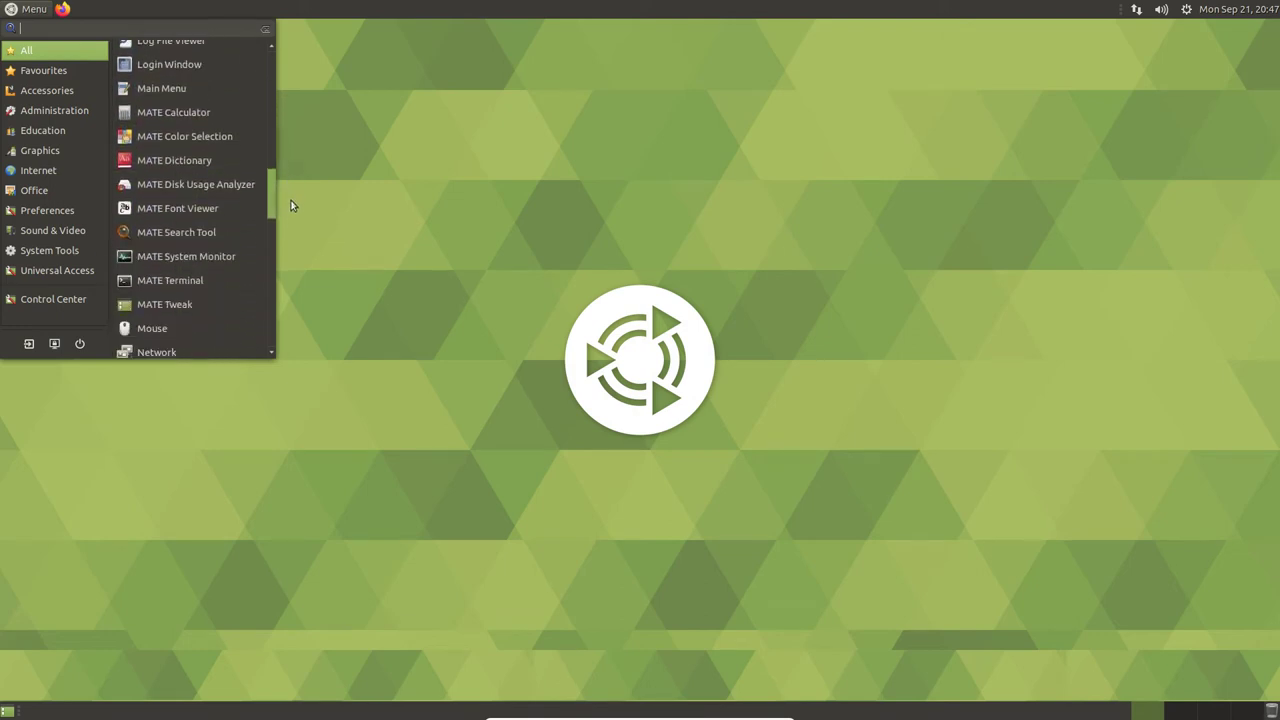
{"action": "left_click", "coordinate": [336, 204]}
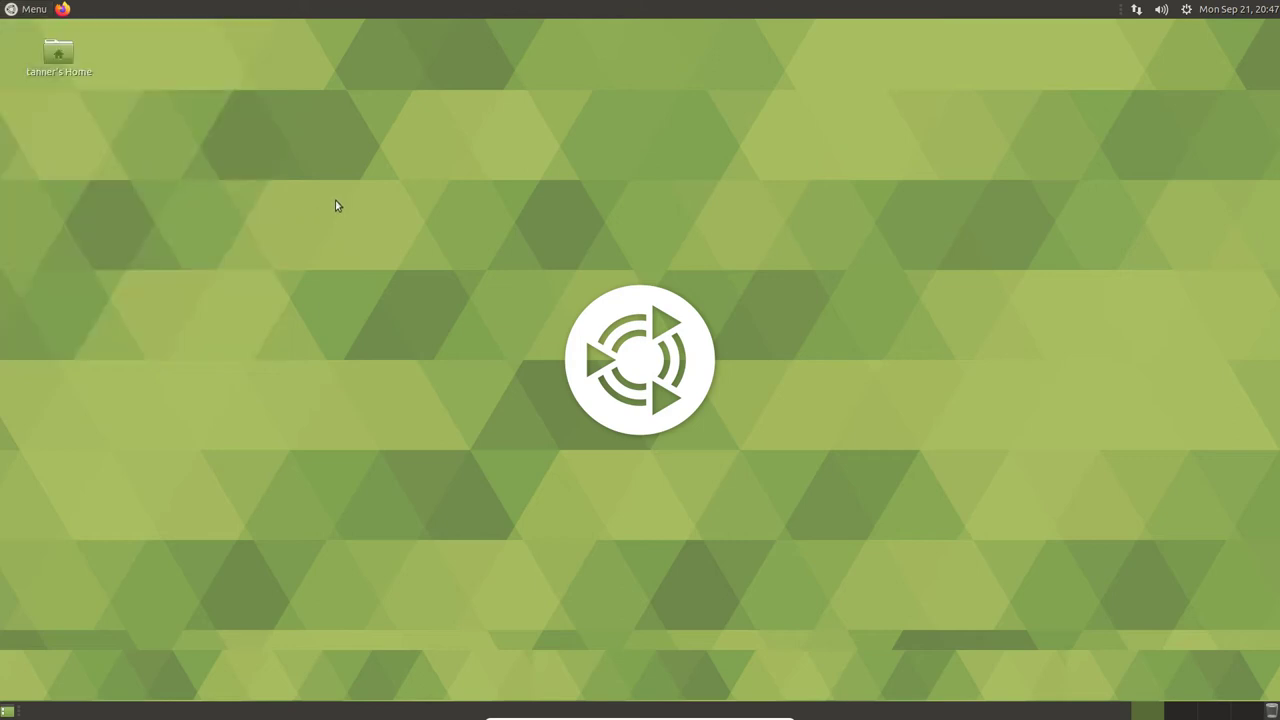
- Open a terminal with Ctrl+Alt+T and run 'sudo apt-get upgrade', entering the administrator password
{"action": "key", "text": "ctrl+alt+t"}
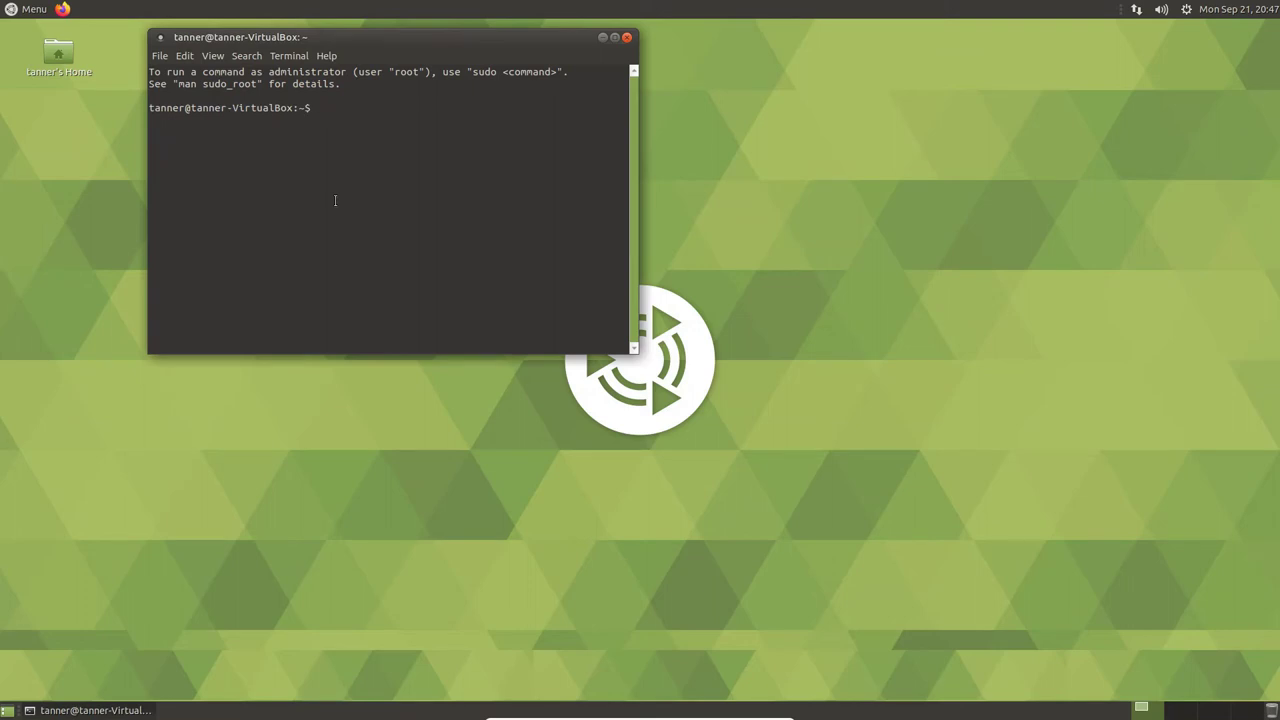
{"action": "type", "text": "sudo apt-get upgrade"}
{"action": "key", "text": "Return"}
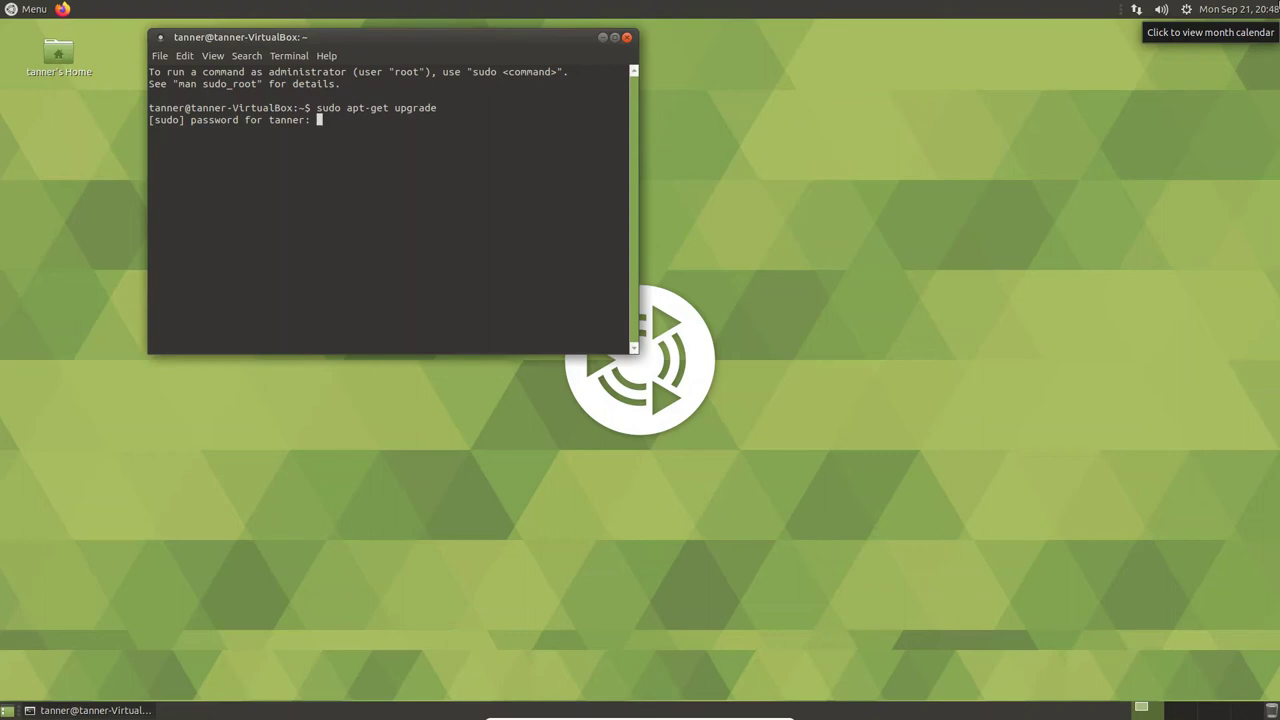
{"action": "key", "text": "Return"}
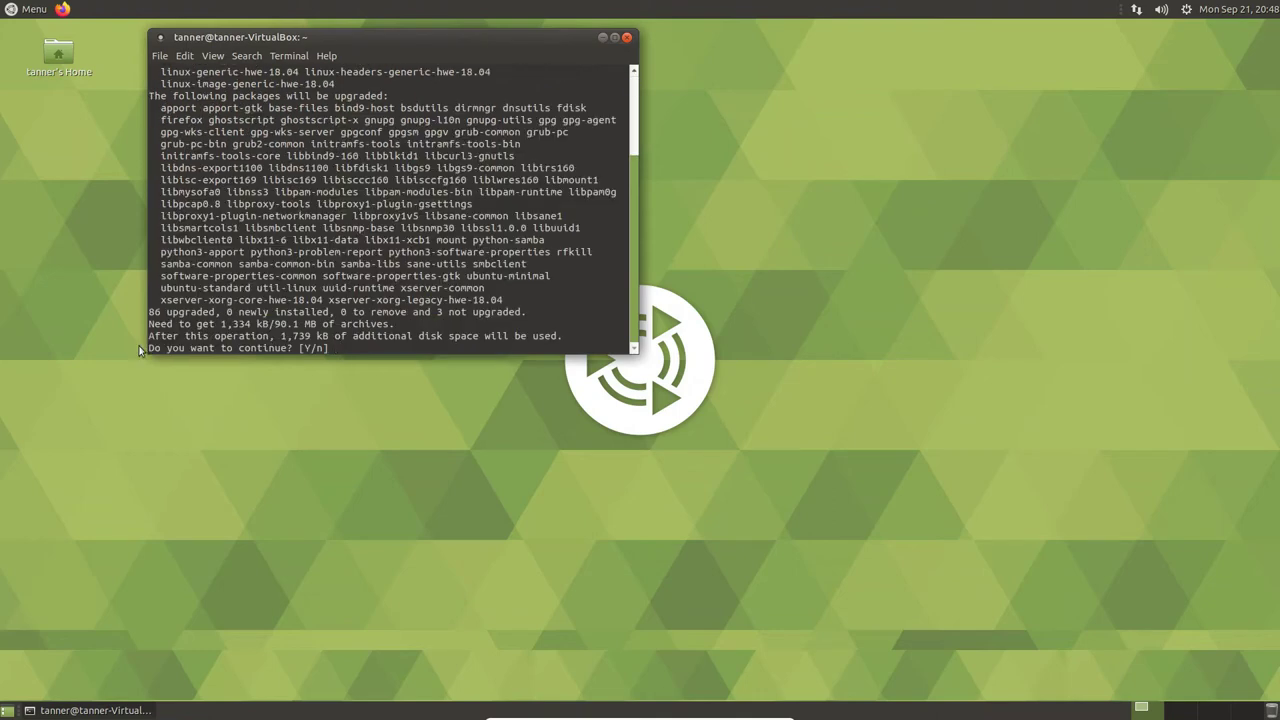
- After a 't' answer aborts the prompt, recall and rerun 'sudo apt-get upgrade'
{"action": "type", "text": "t"}
{"action": "key", "text": "Return"}
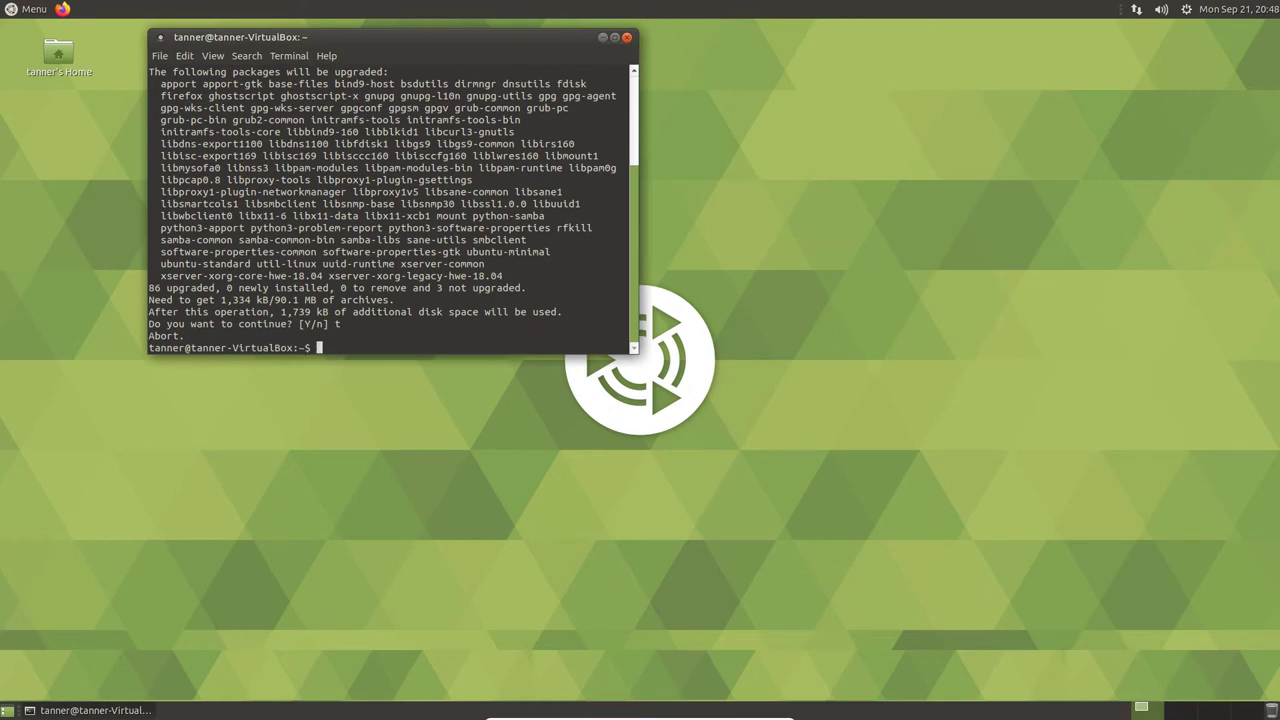
{"action": "key", "text": "Up"}
{"action": "key", "text": "Return"}
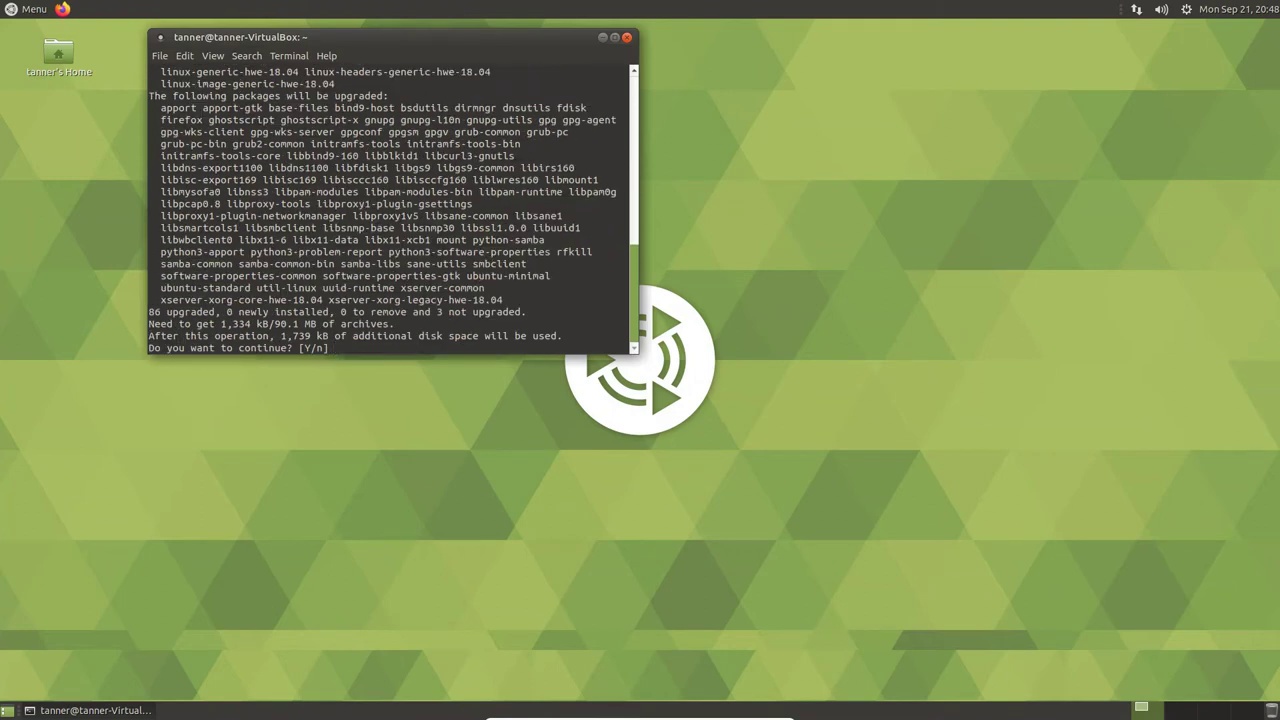
- Answer 'y' at the [Y/n] prompt so the 86 package upgrades download and install
{"action": "type", "text": "y"}
{"action": "key", "text": "Return"}
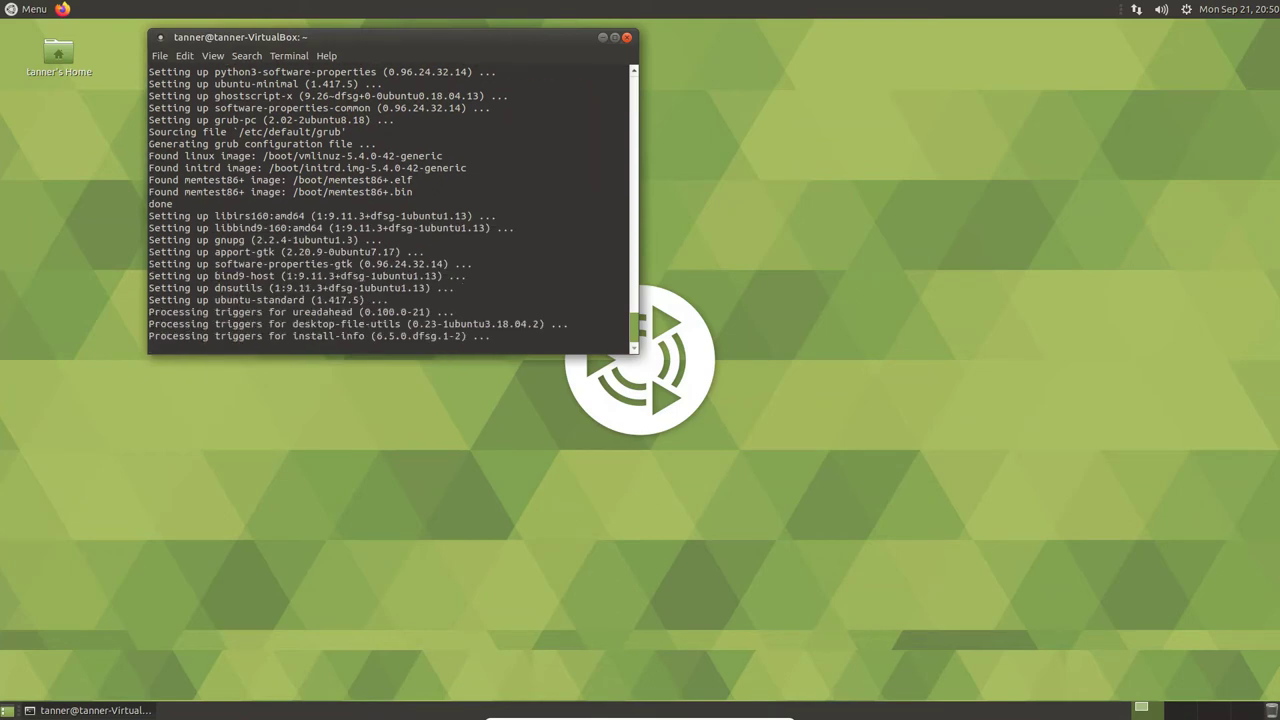
{"action": "left_click", "coordinate": [33, 8]}
{"action": "left_click", "coordinate": [33, 8]}
{"action": "left_click", "coordinate": [33, 8]}
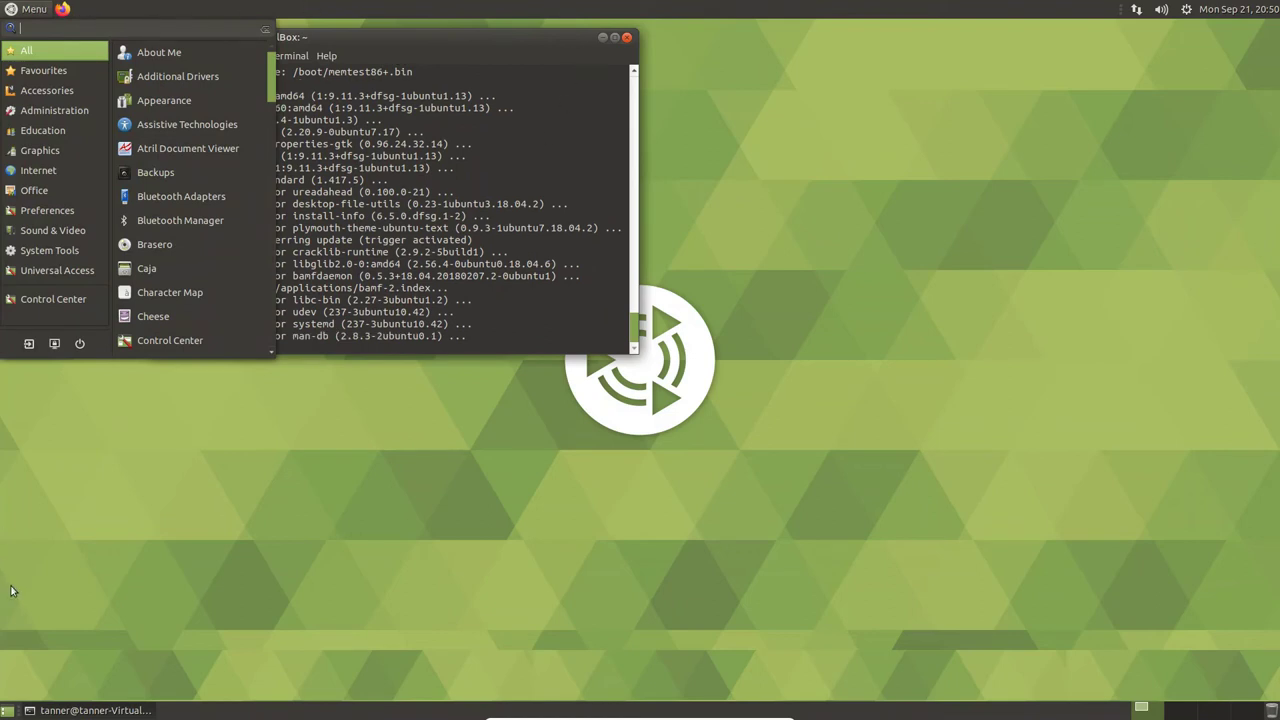
{"action": "mouse_move", "coordinate": [70, 194]}
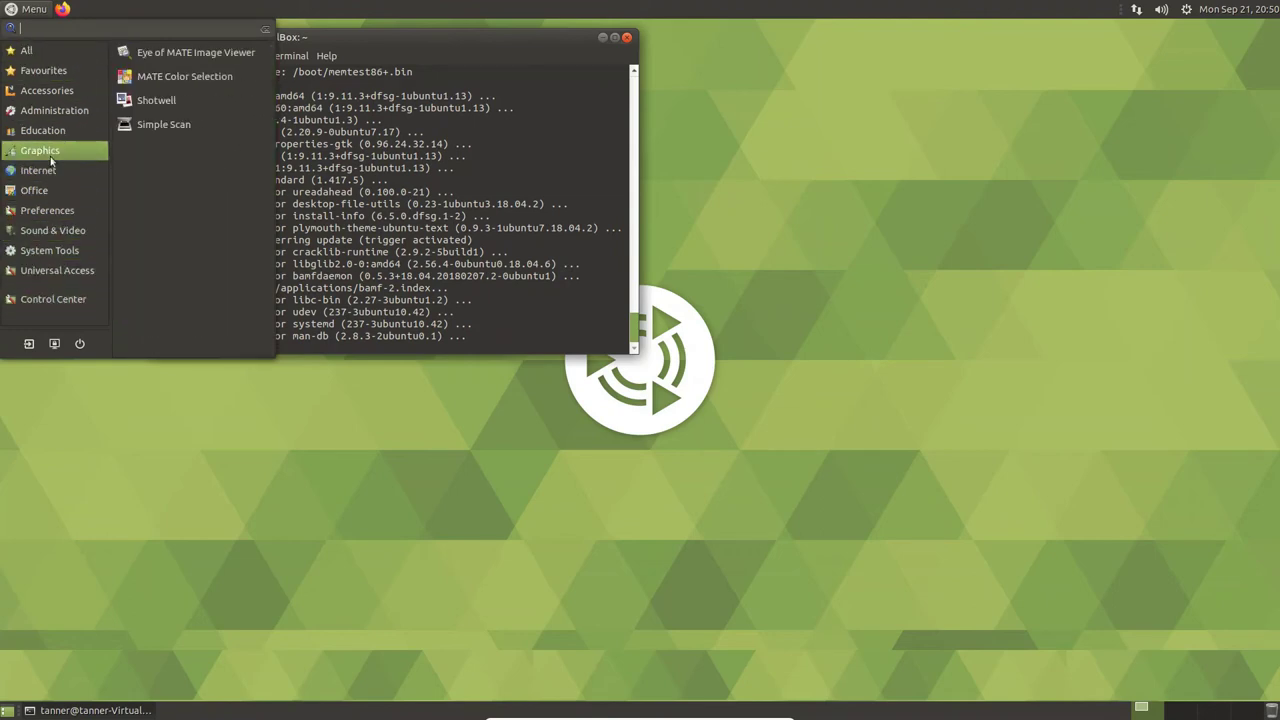
{"action": "left_click", "coordinate": [20, 7]}
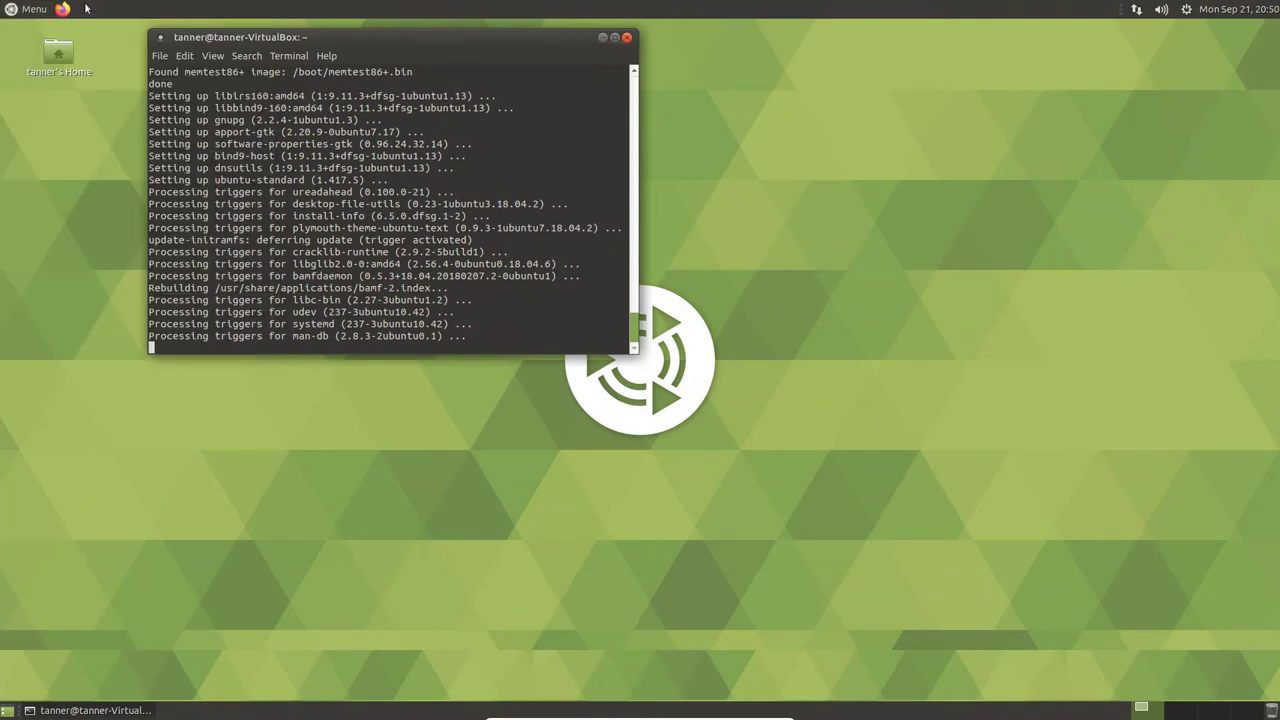
{"action": "right_click", "coordinate": [1192, 87]}
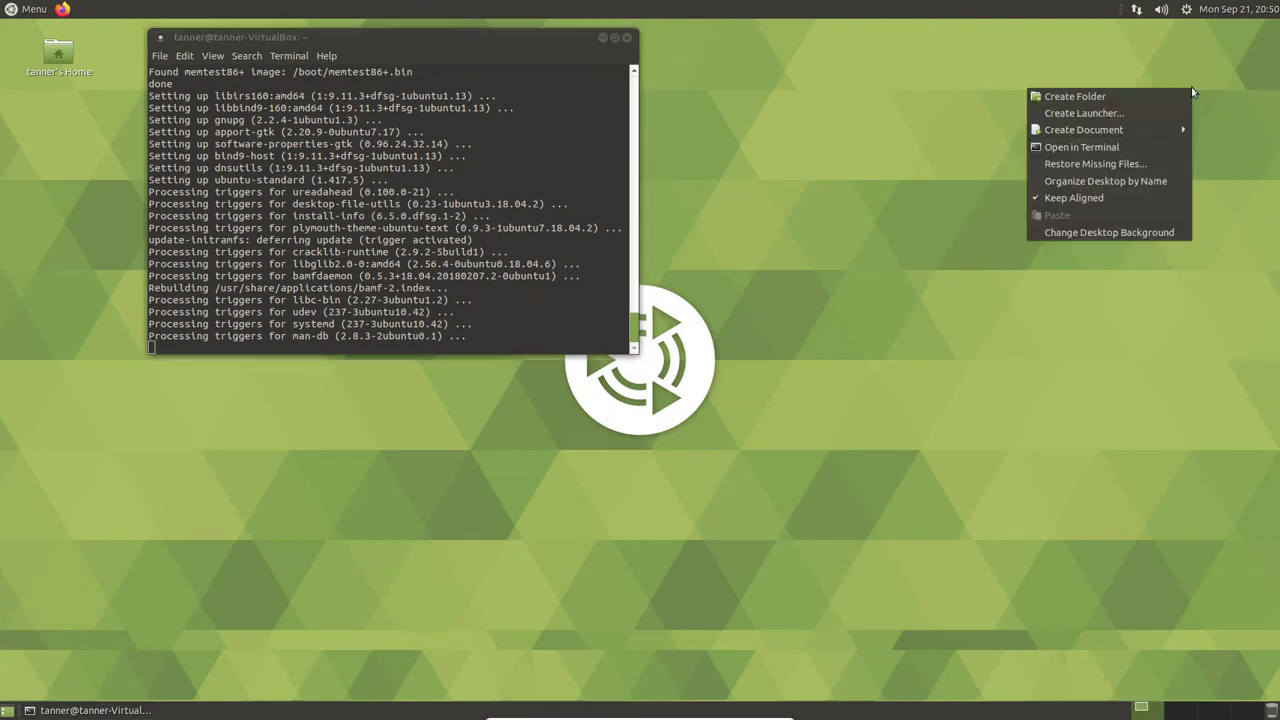
{"action": "left_click", "coordinate": [1262, 8]}
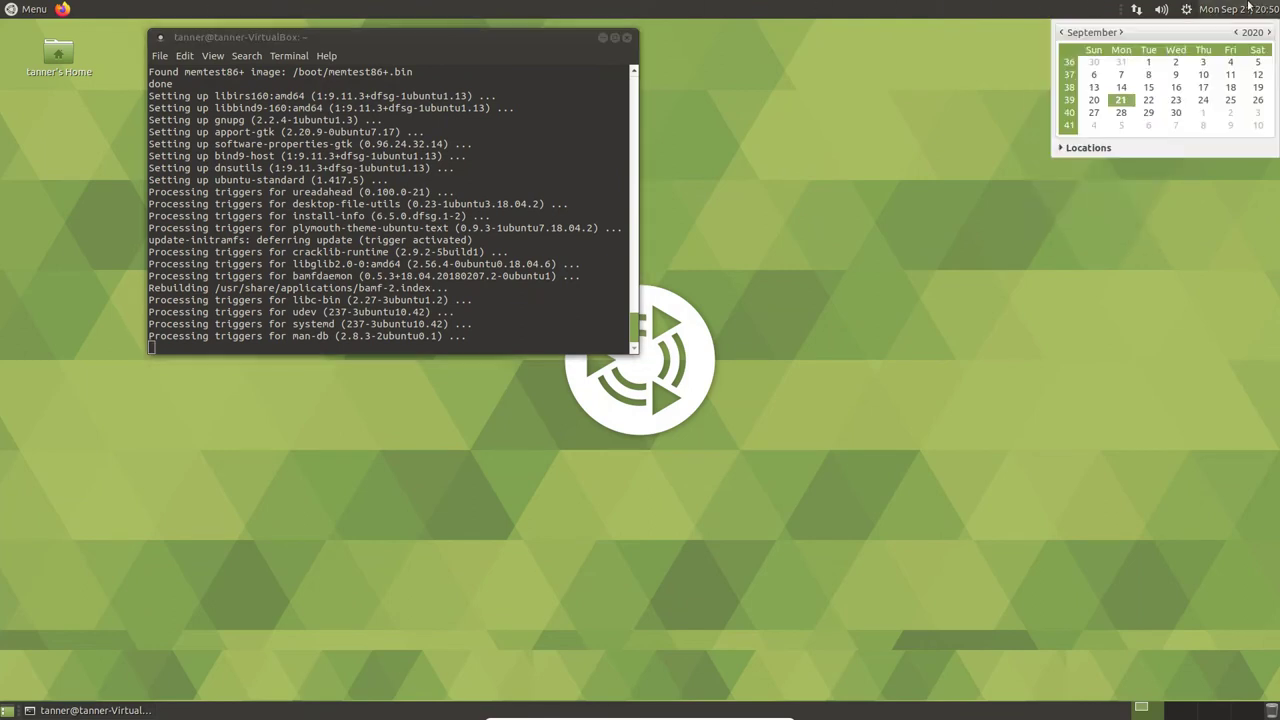
{"action": "left_click", "coordinate": [1248, 7]}
{"action": "right_click", "coordinate": [1103, 206]}
{"action": "left_click", "coordinate": [1103, 206]}
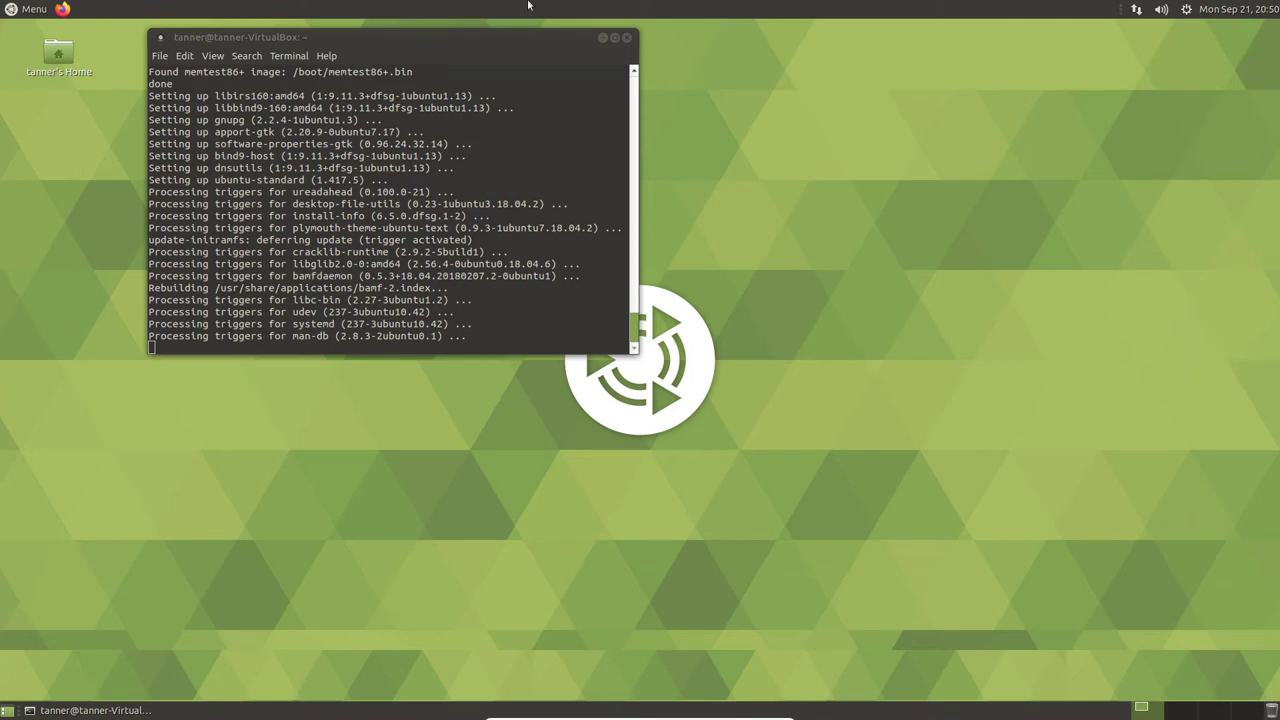
{"action": "left_click", "coordinate": [49, 6]}
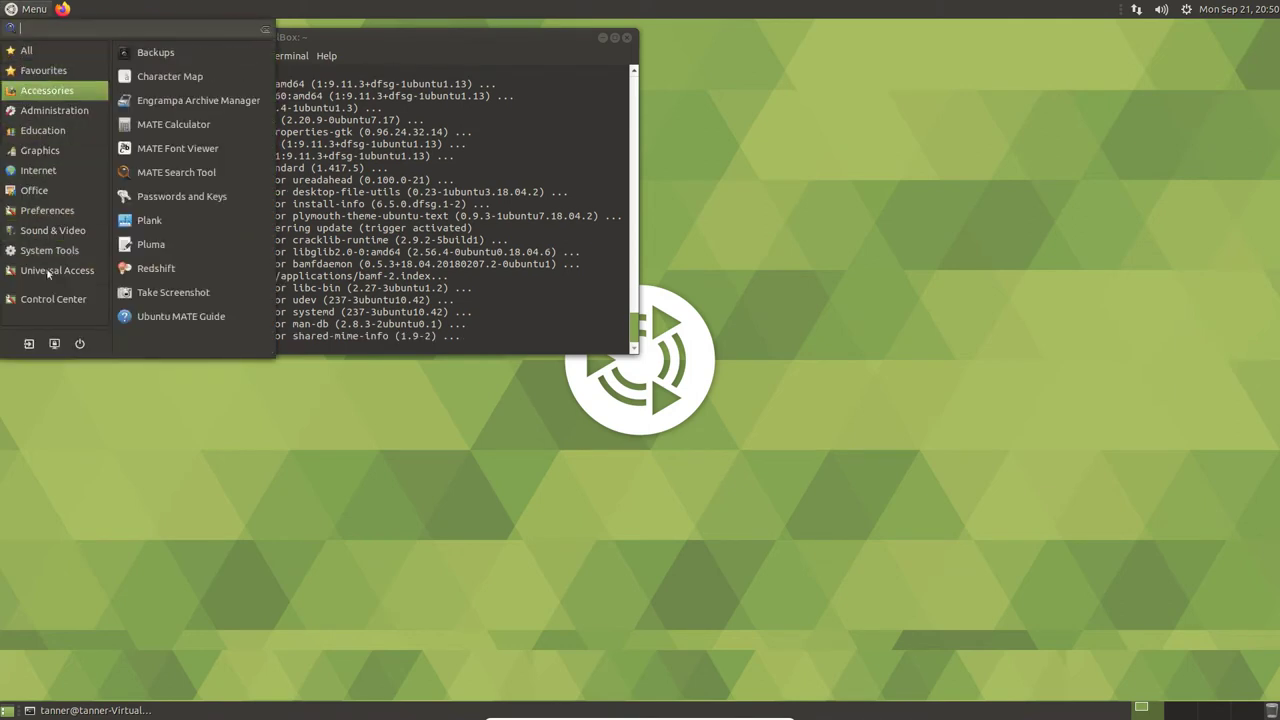
{"action": "left_click", "coordinate": [53, 619]}
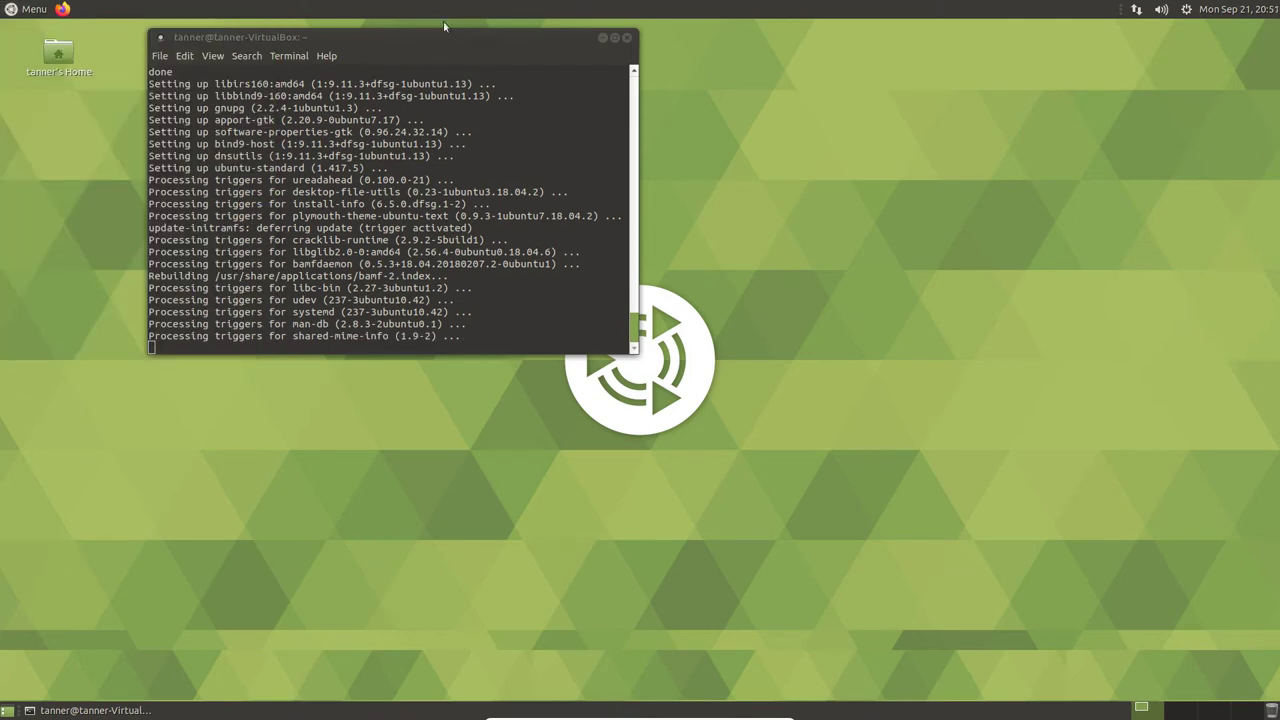
{"action": "left_click", "coordinate": [409, 40]}
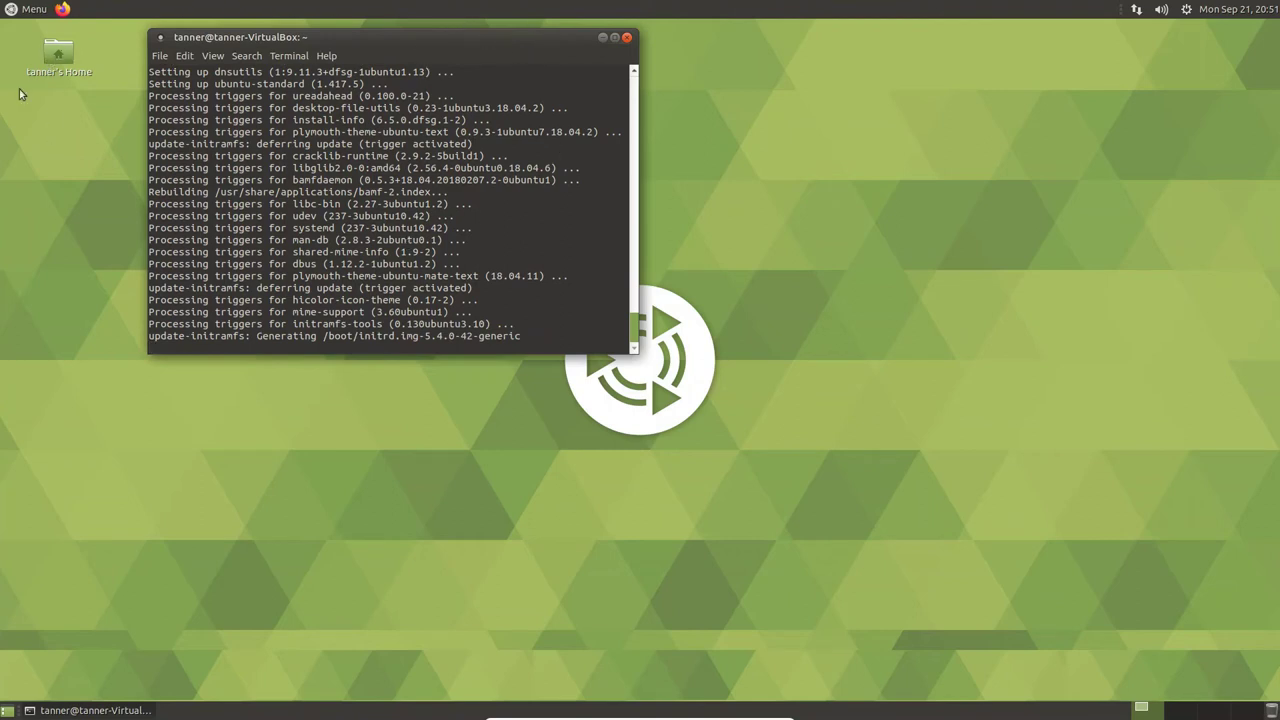
{"action": "left_click", "coordinate": [8, 10]}
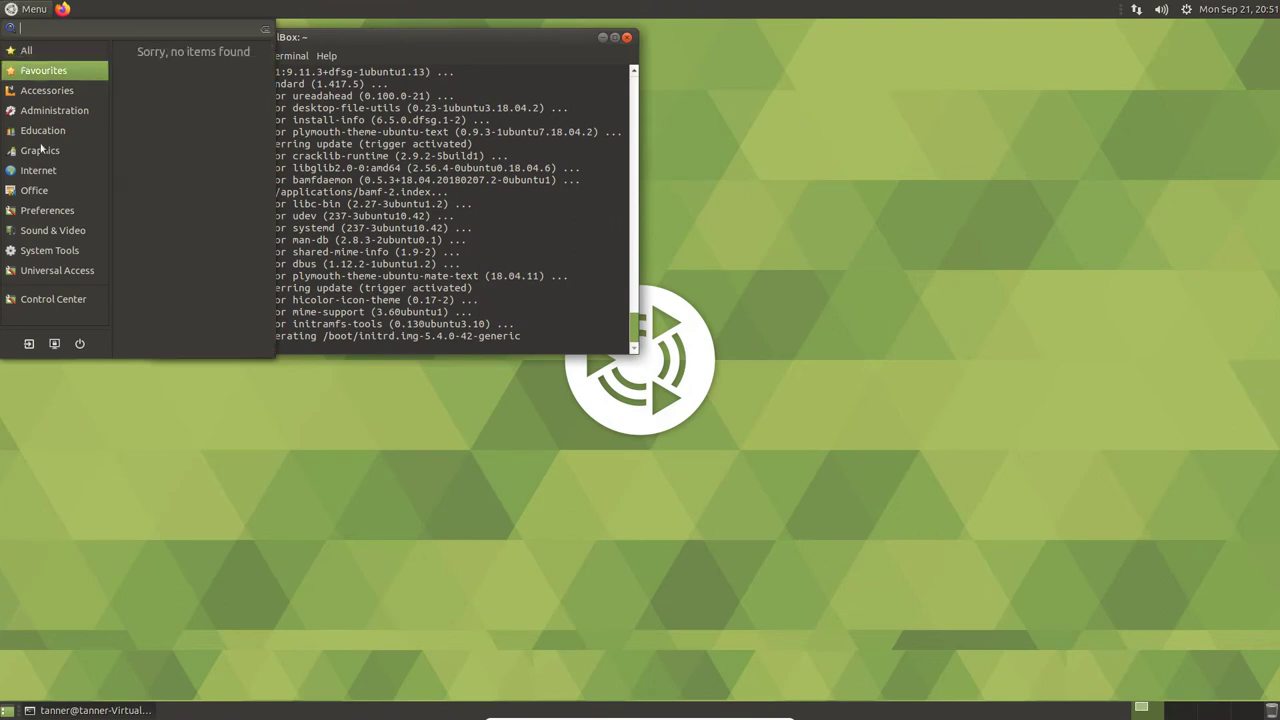
{"action": "mouse_move", "coordinate": [72, 253]}
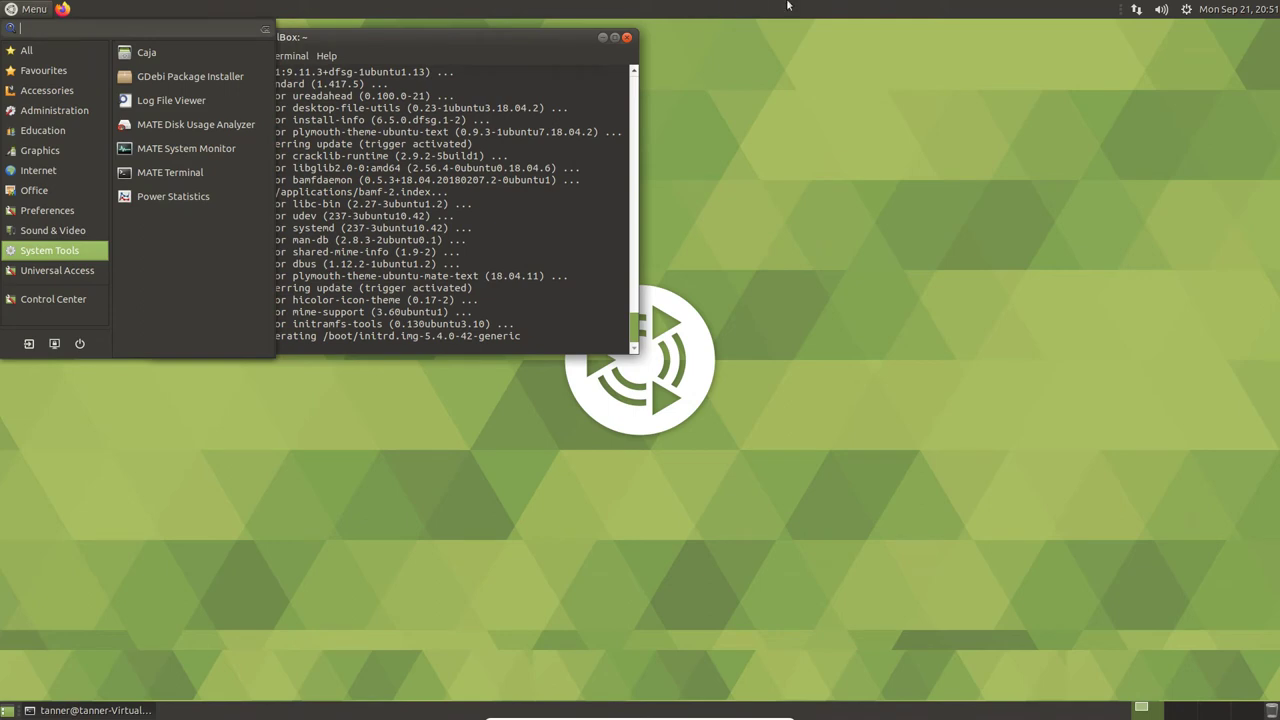
{"action": "key", "text": "Escape"}
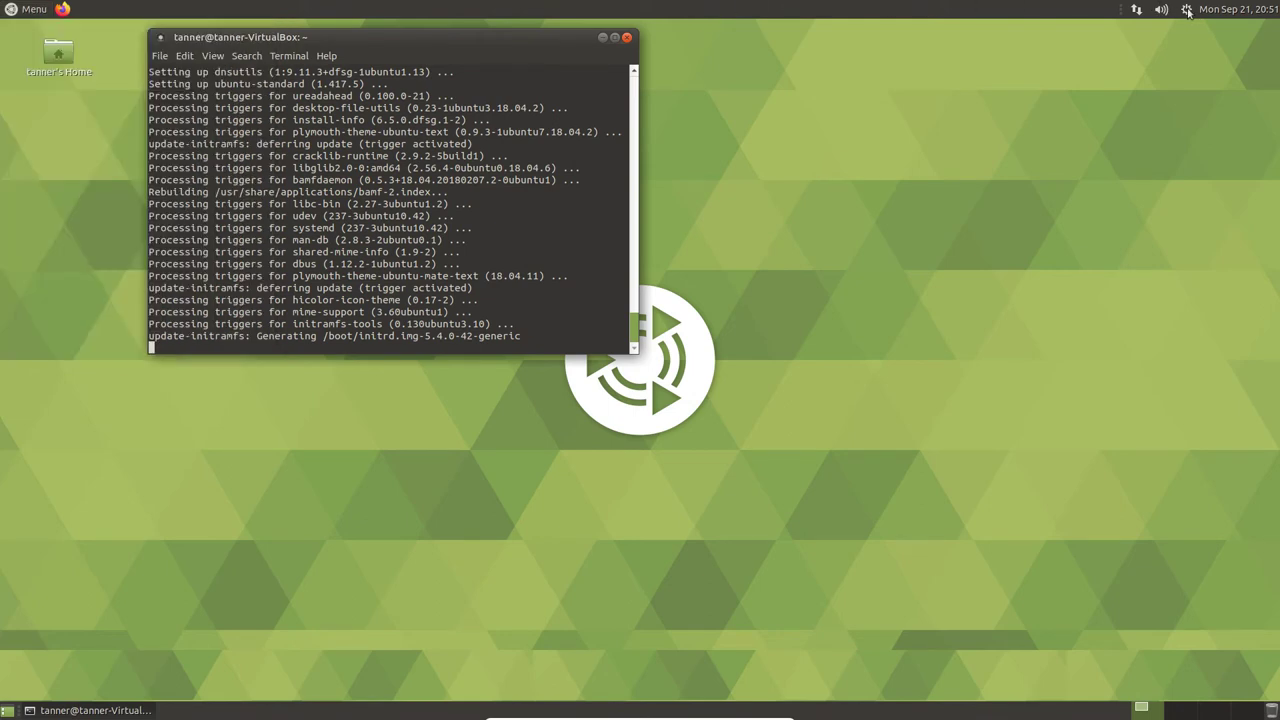
- Open System Settings from the gear indicator, then dismiss the stray calendar, menu, volume and network popups
{"action": "left_click", "coordinate": [1186, 10]}
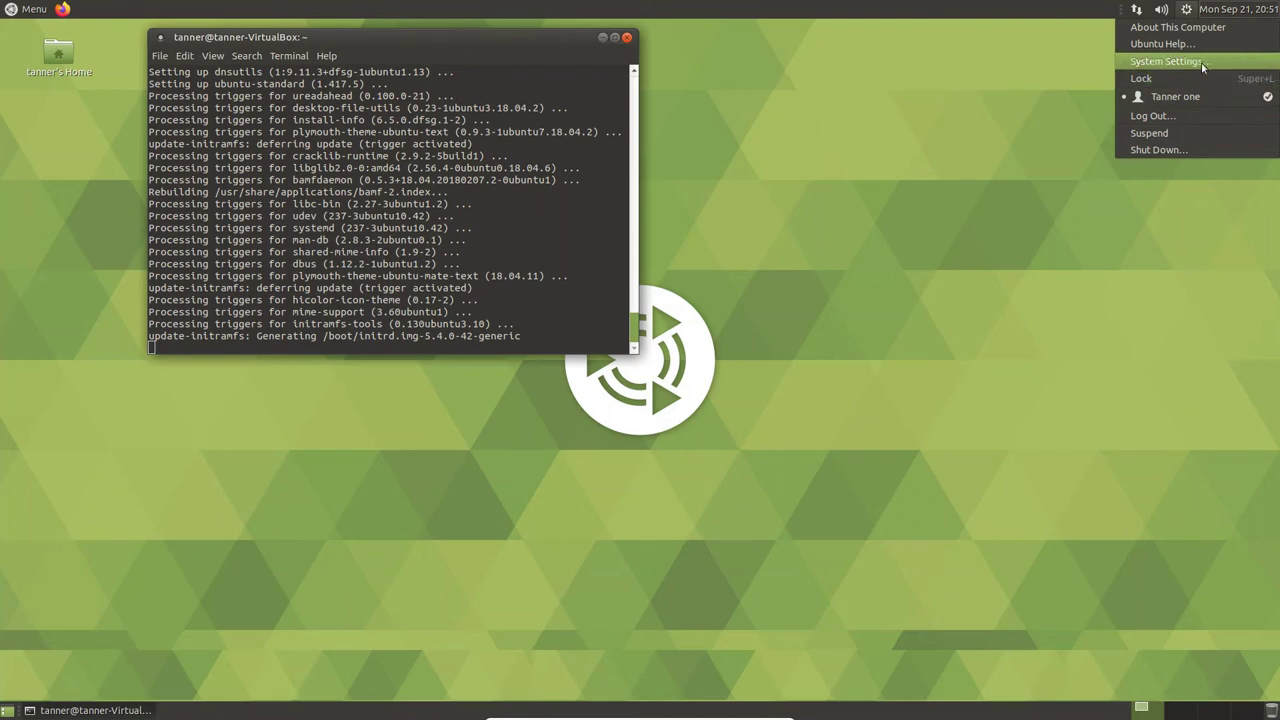
{"action": "left_click", "coordinate": [1203, 61]}
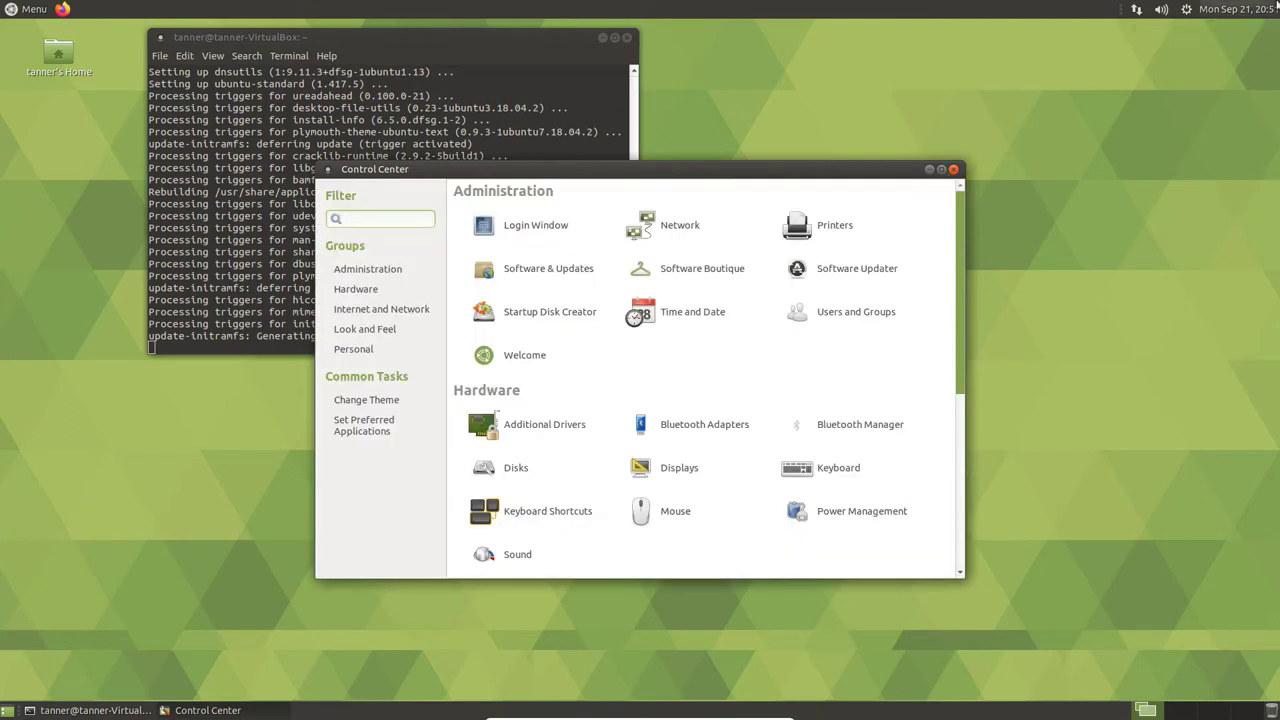
{"action": "left_click", "coordinate": [1225, 9]}
{"action": "left_click", "coordinate": [6, 9]}
{"action": "left_click", "coordinate": [6, 9]}
{"action": "left_click", "coordinate": [1162, 9]}
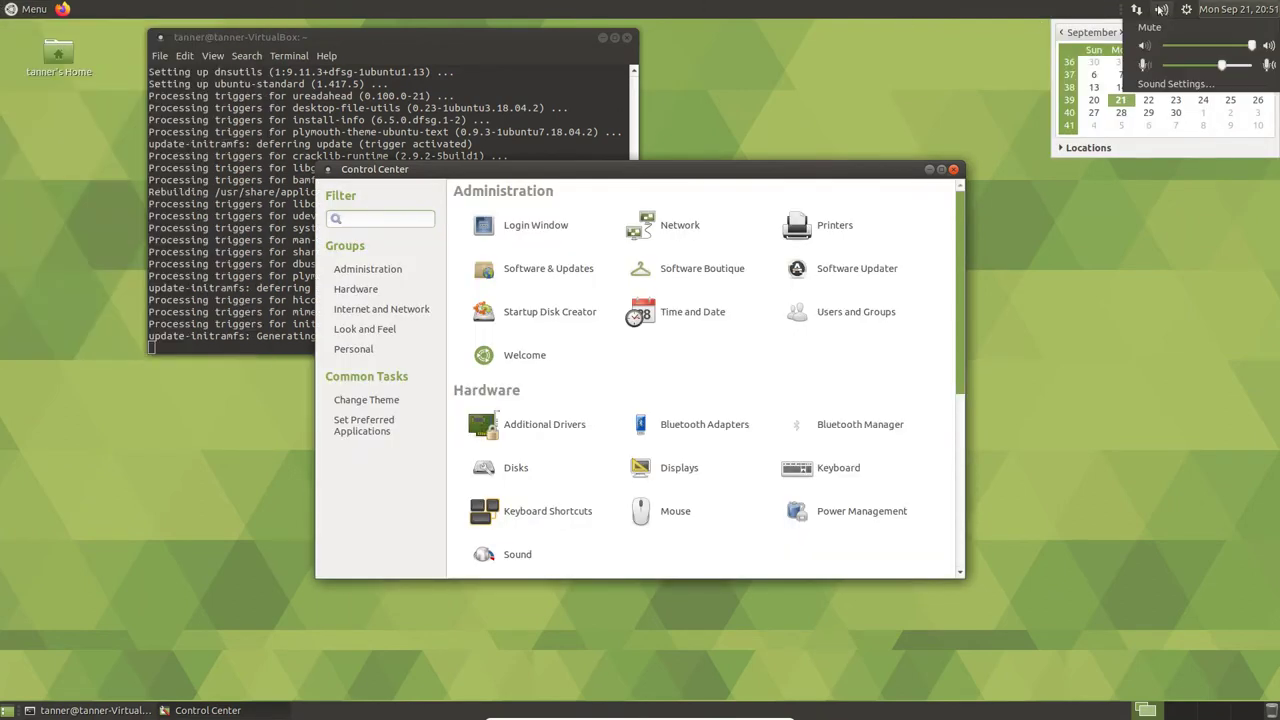
{"action": "mouse_move", "coordinate": [1136, 9]}
{"action": "left_click", "coordinate": [1003, 66]}
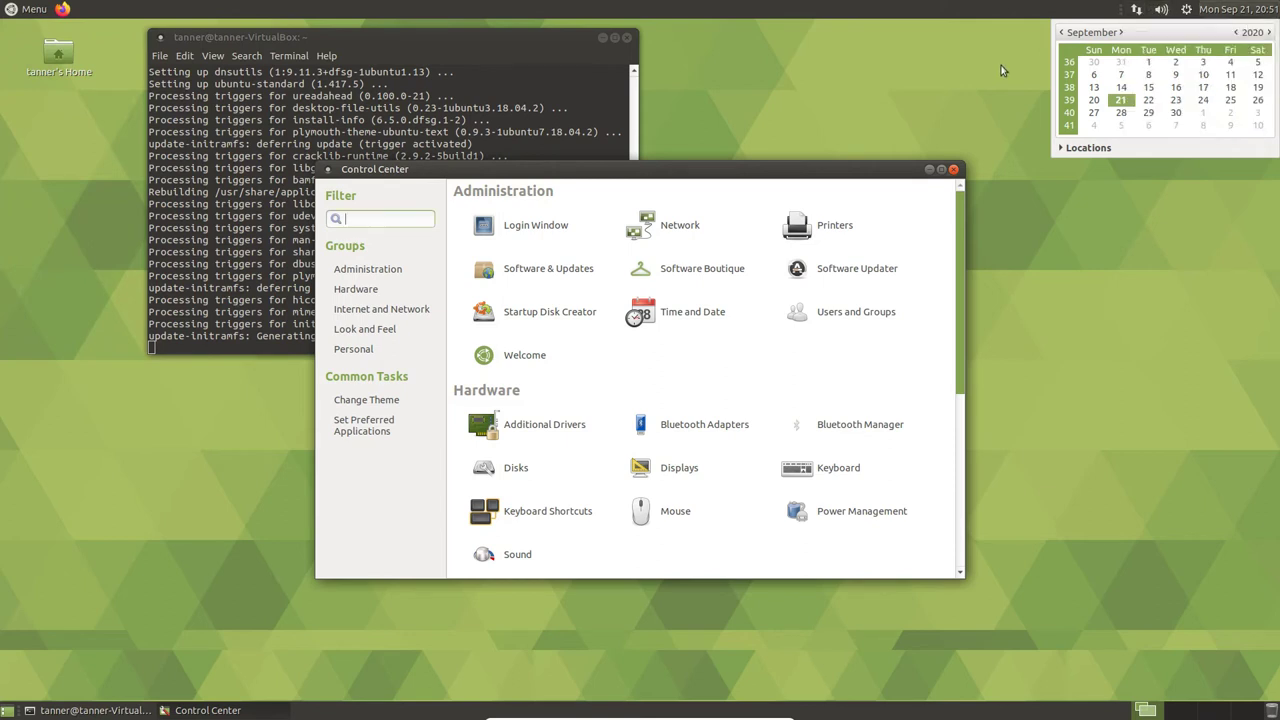
{"action": "left_click", "coordinate": [1103, 40]}
{"action": "left_click", "coordinate": [1238, 9]}
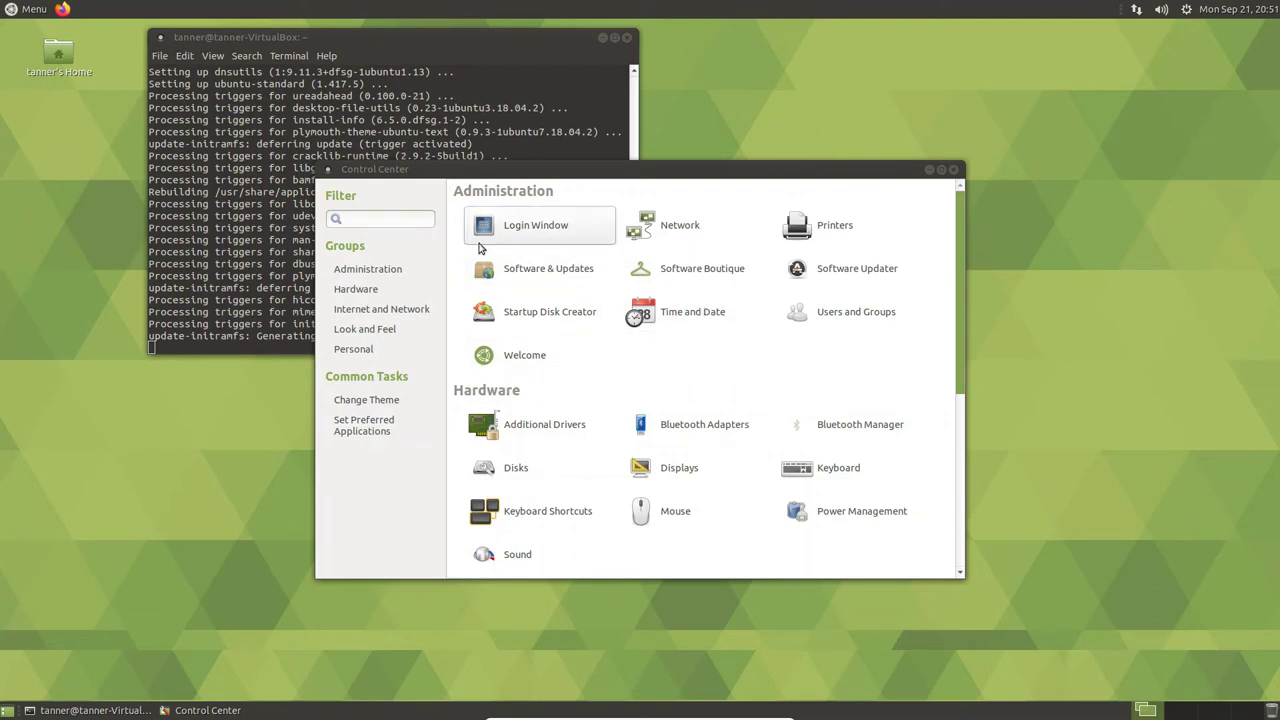
- Nudge the Control Center down-right, scroll to Look and Feel and launch MATE Tweak
{"action": "left_click", "coordinate": [434, 33]}
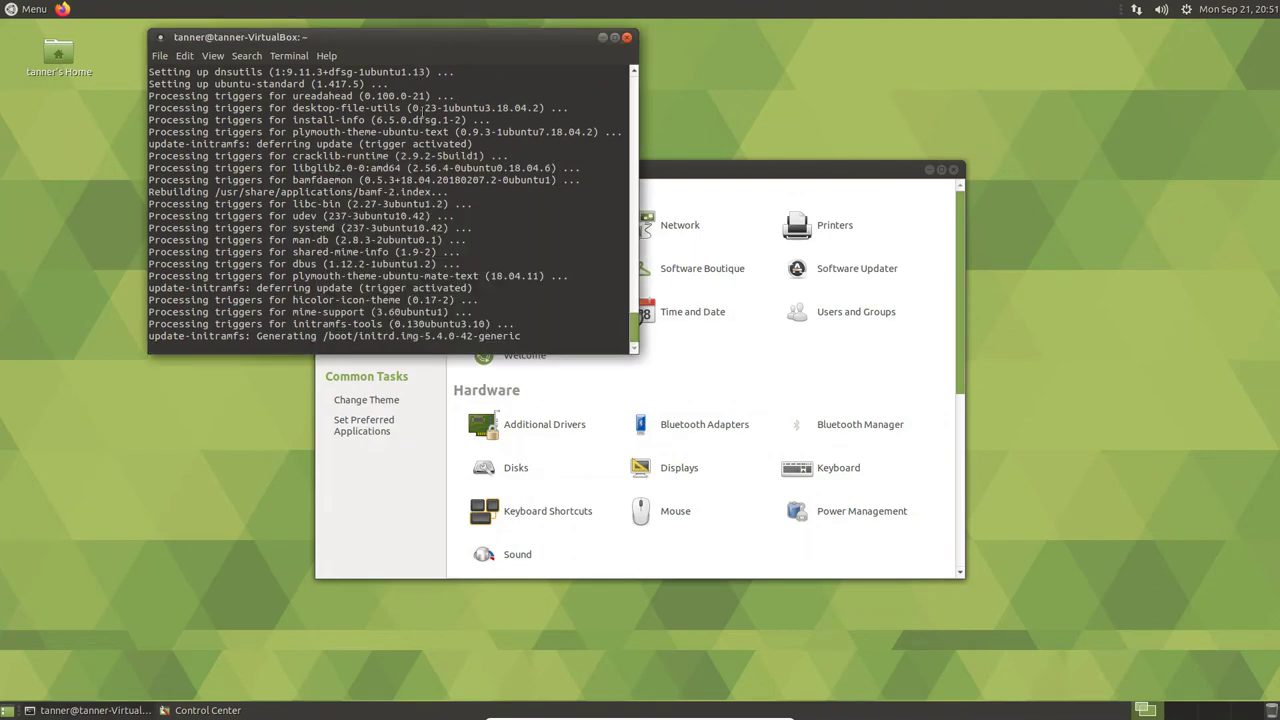
{"action": "left_click_drag", "start_coordinate": [667, 171], "coordinate": [708, 198]}
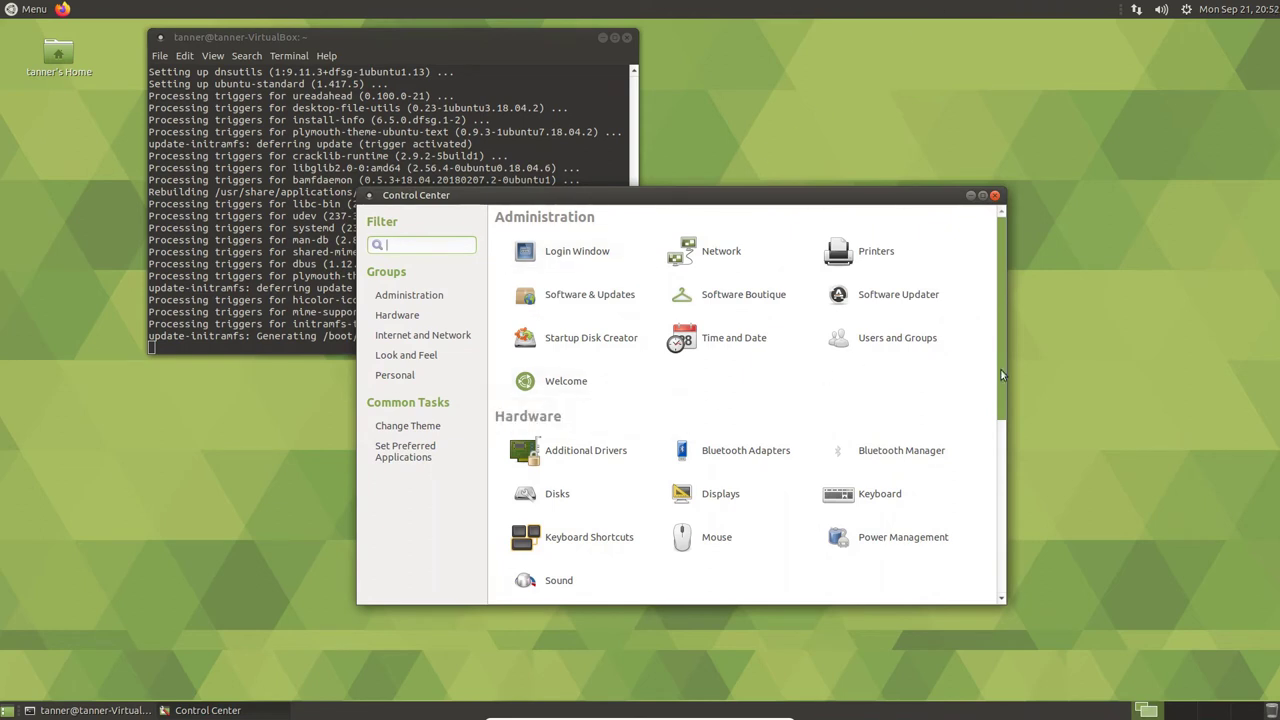
{"action": "left_click_drag", "start_coordinate": [1003, 375], "coordinate": [991, 560]}
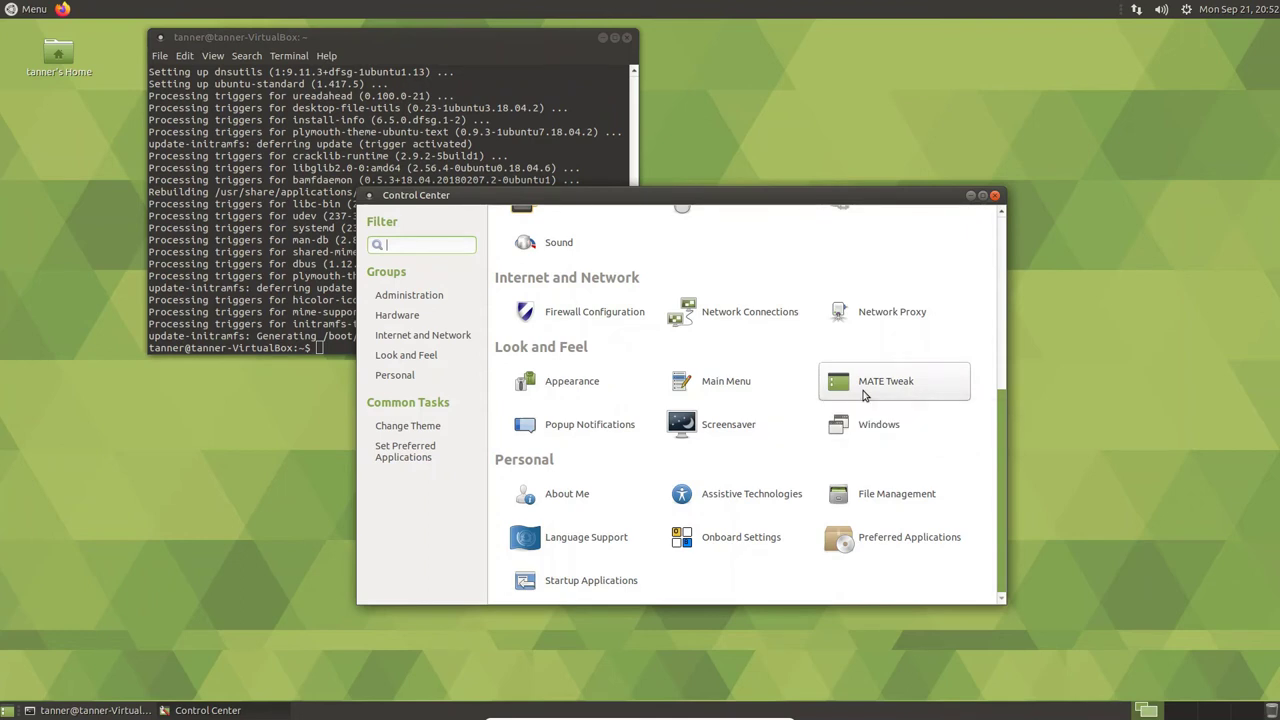
{"action": "left_click", "coordinate": [864, 394]}
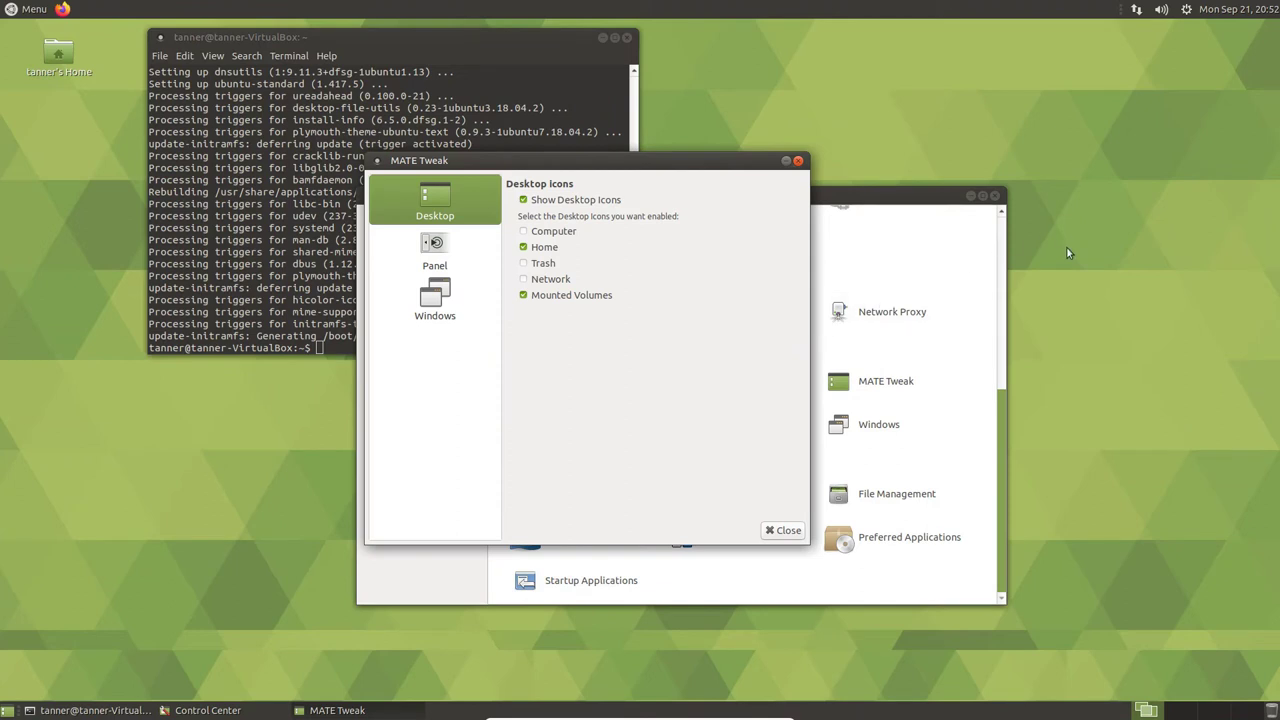
- Flip through MATE Tweak's Panel, Windows and Desktop pages, then close it
{"action": "left_click", "coordinate": [434, 255]}
{"action": "left_click", "coordinate": [436, 305]}
{"action": "left_click", "coordinate": [427, 219]}
{"action": "left_click", "coordinate": [784, 531]}
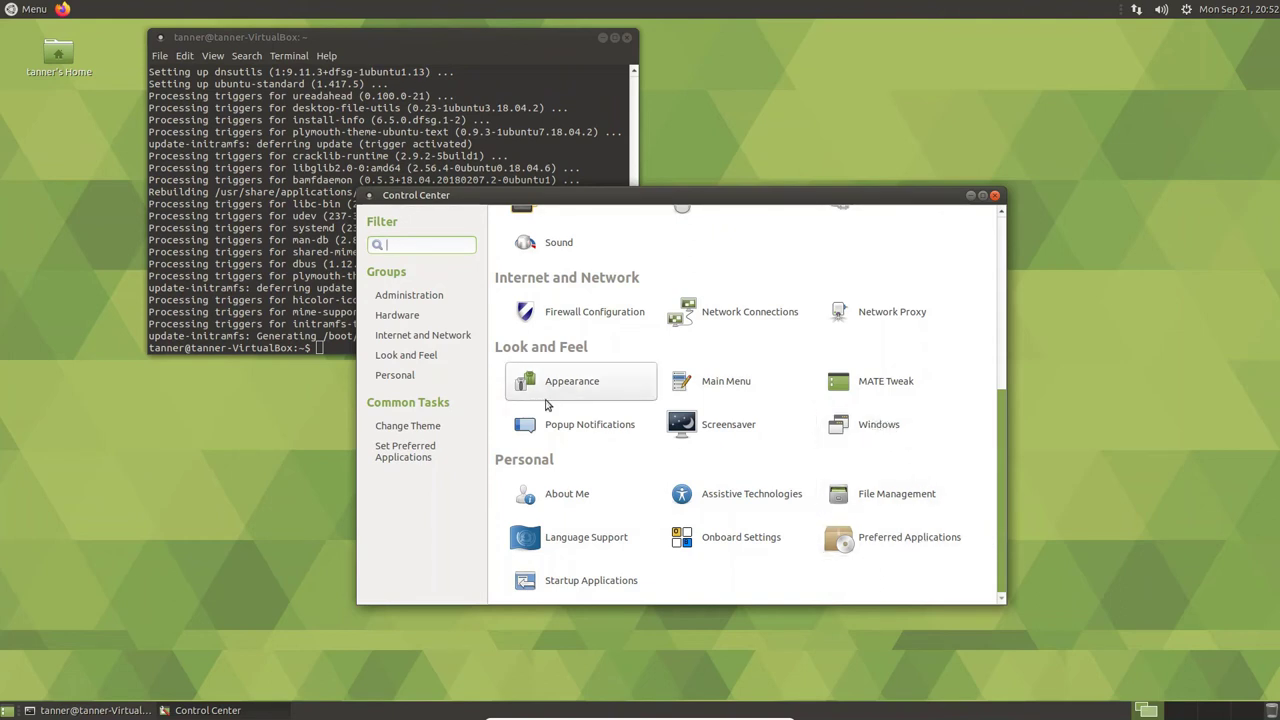
- Open Appearance Preferences from the Control Center and apply the TraditionalOk theme
{"action": "left_click", "coordinate": [590, 402]}
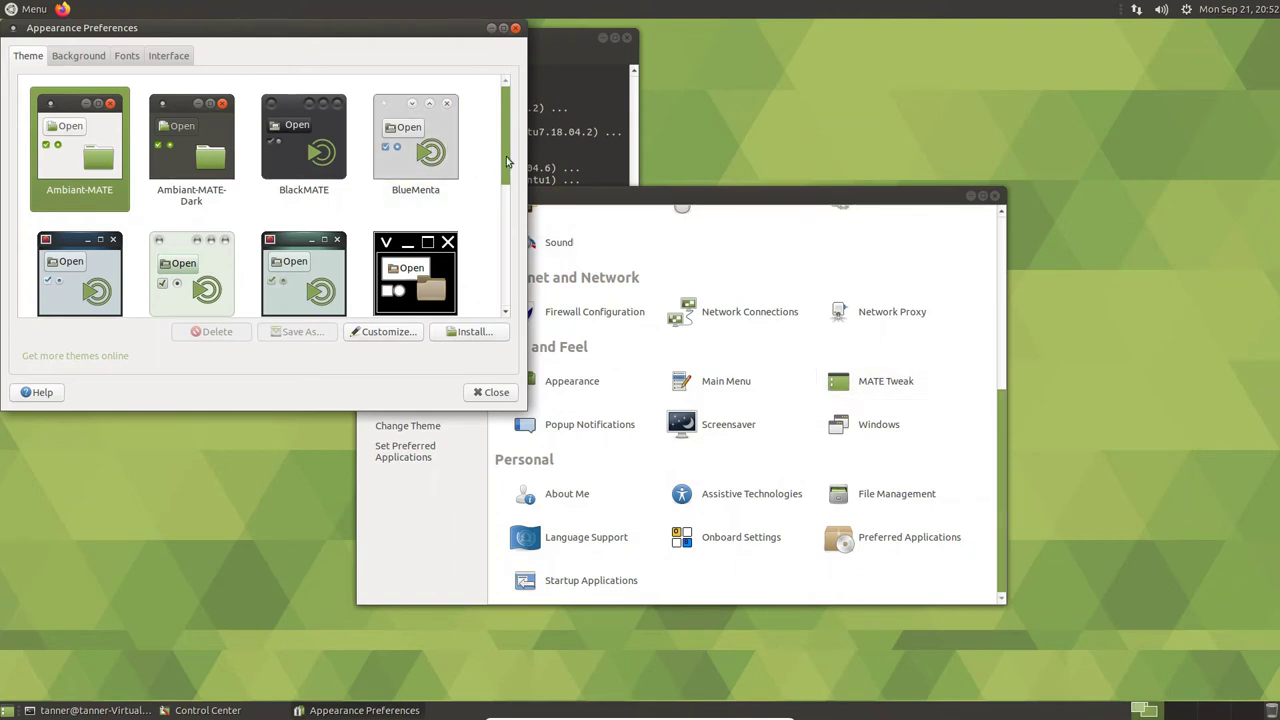
{"action": "scroll", "coordinate": [506, 177], "scroll_direction": "down", "scroll_amount": 1}
{"action": "left_click_drag", "start_coordinate": [506, 177], "coordinate": [493, 295]}
{"action": "left_click", "coordinate": [75, 235]}
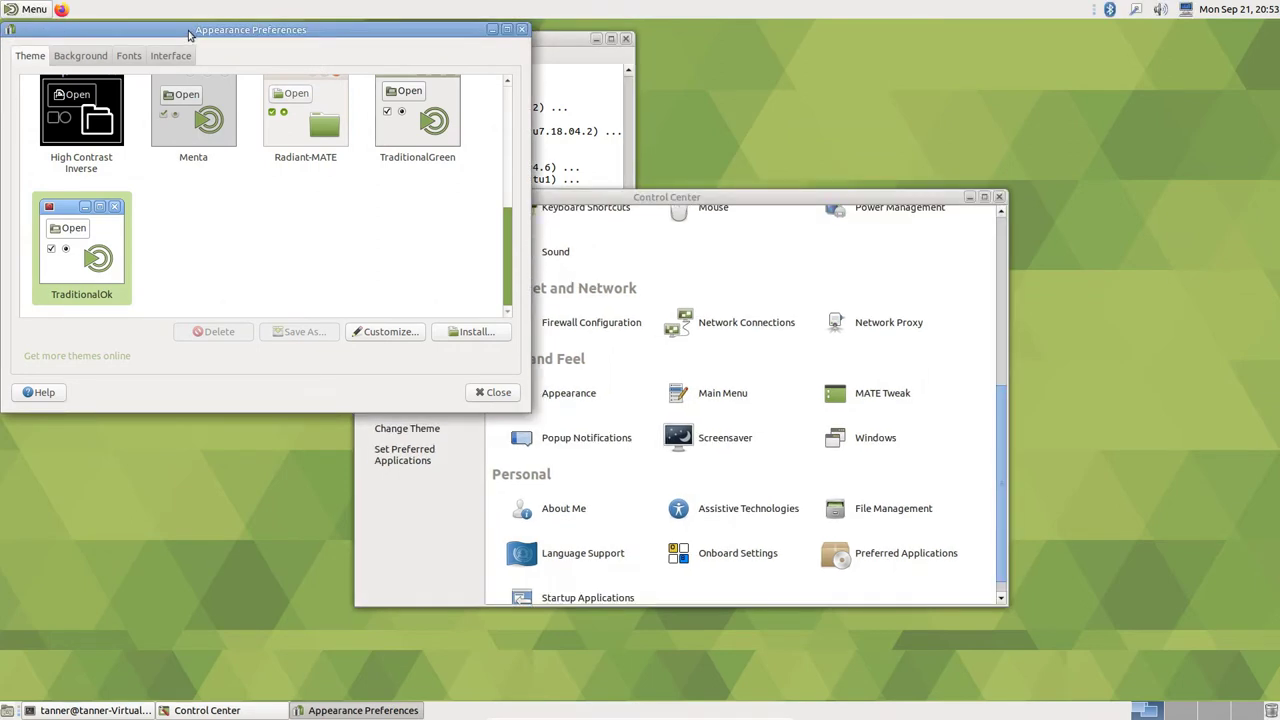
- After briefly opening the applications menu, apply the Ambiant-MATE-Dark theme
{"action": "left_click", "coordinate": [10, 9]}
{"action": "left_click", "coordinate": [16, 10]}
{"action": "left_click", "coordinate": [18, 12]}
{"action": "mouse_move", "coordinate": [40, 214]}
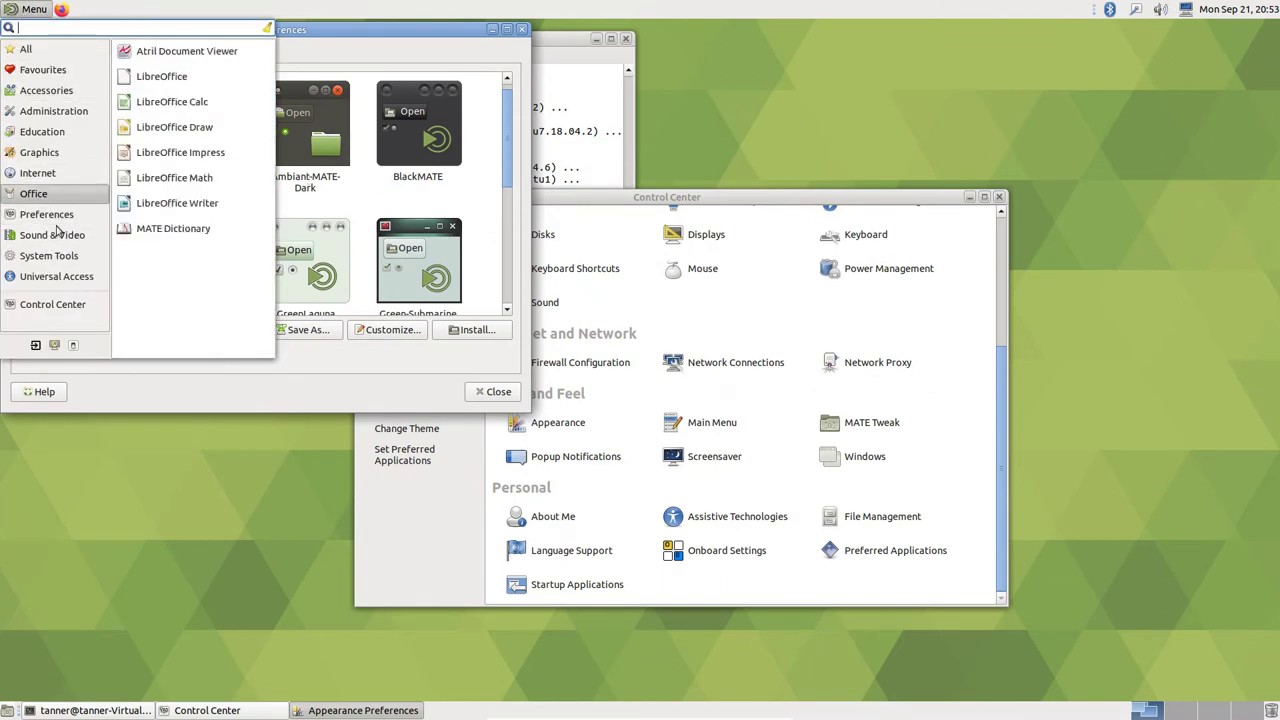
{"action": "mouse_move", "coordinate": [85, 147]}
{"action": "mouse_move", "coordinate": [90, 173]}
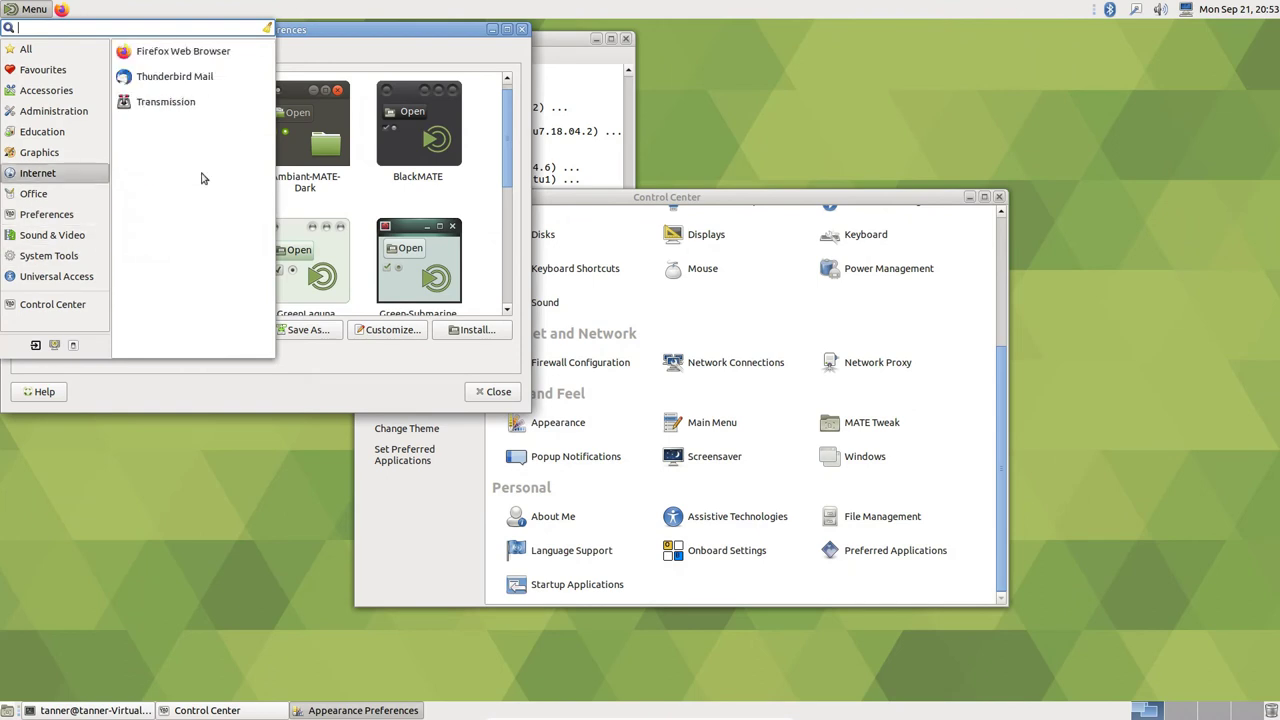
{"action": "left_click", "coordinate": [510, 186]}
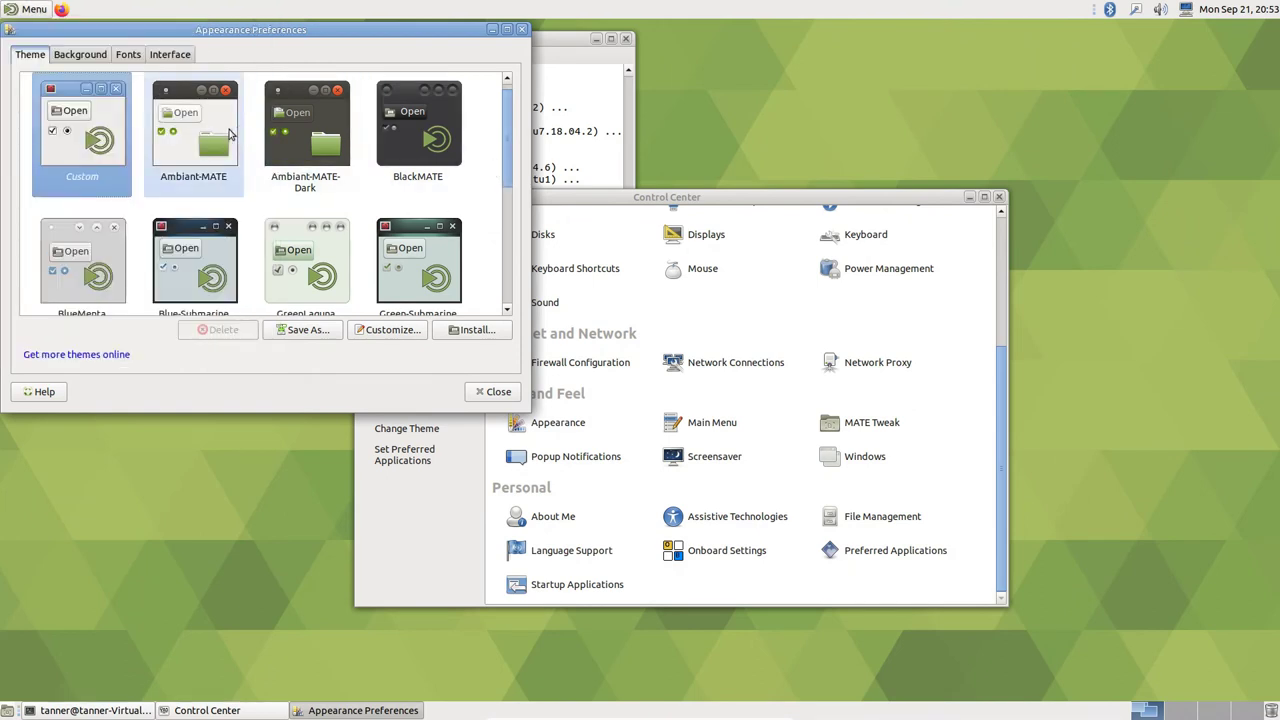
{"action": "scroll", "coordinate": [314, 167], "scroll_direction": "up", "scroll_amount": 1}
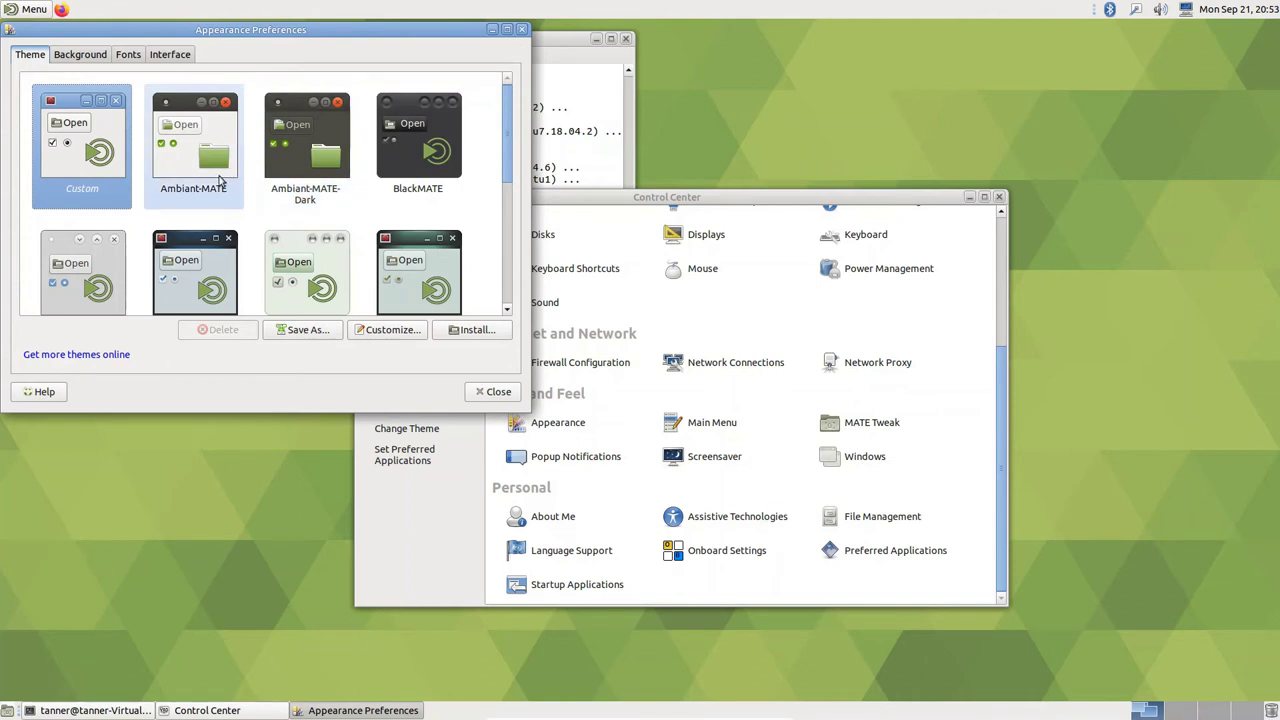
{"action": "left_click", "coordinate": [220, 178]}
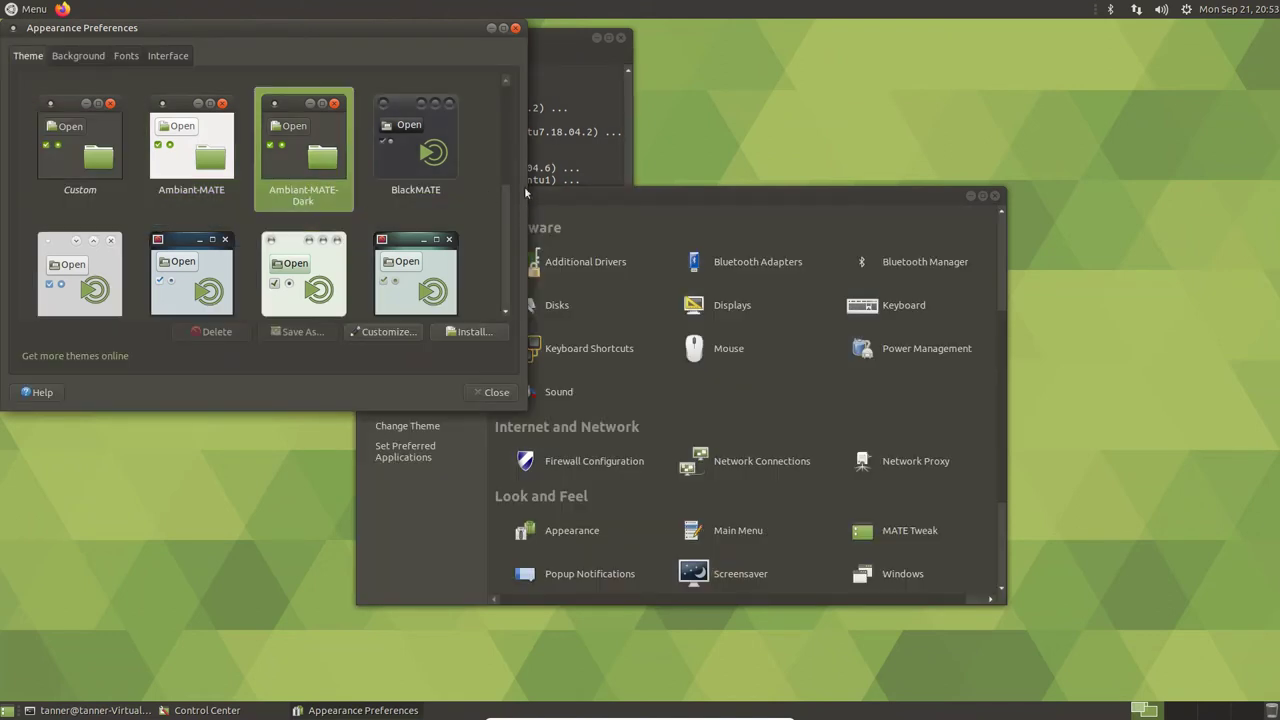
- Open and close the Menu, then scroll the Appearance theme list toward BlueMenta
{"action": "left_click", "coordinate": [24, 10]}
{"action": "left_click", "coordinate": [22, 10]}
{"action": "left_click_drag", "start_coordinate": [504, 146], "coordinate": [501, 186]}
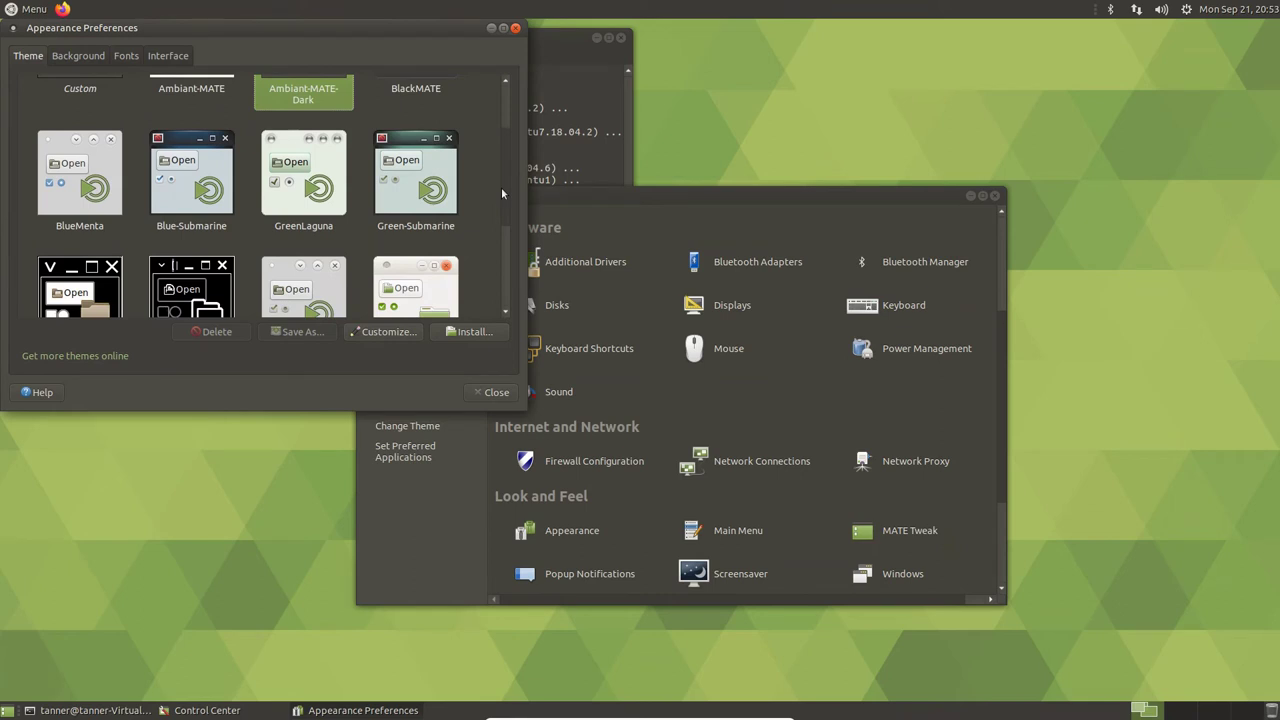
{"action": "left_click_drag", "start_coordinate": [501, 187], "coordinate": [515, 157]}
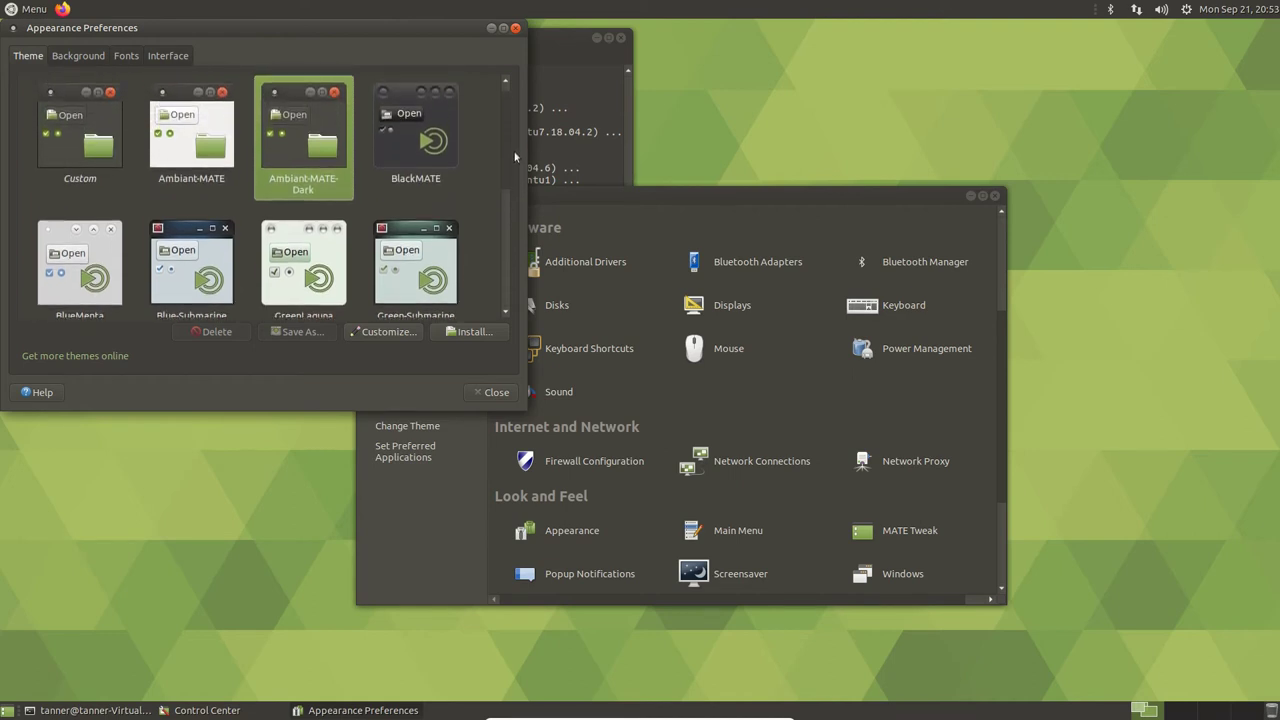
{"action": "scroll", "coordinate": [500, 176], "scroll_direction": "down", "scroll_amount": 1}
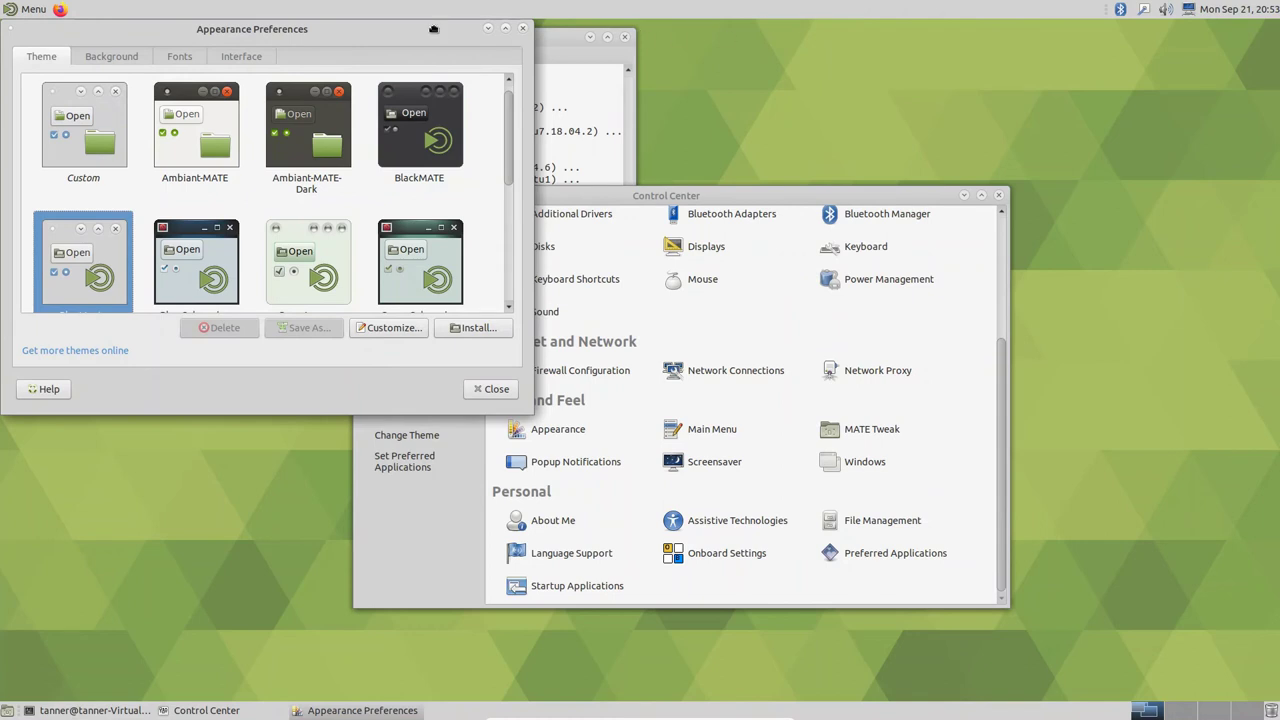
- Move Appearance Preferences down and right, briefly viewing the menu's Administration applications
{"action": "left_click_drag", "start_coordinate": [438, 33], "coordinate": [598, 125]}
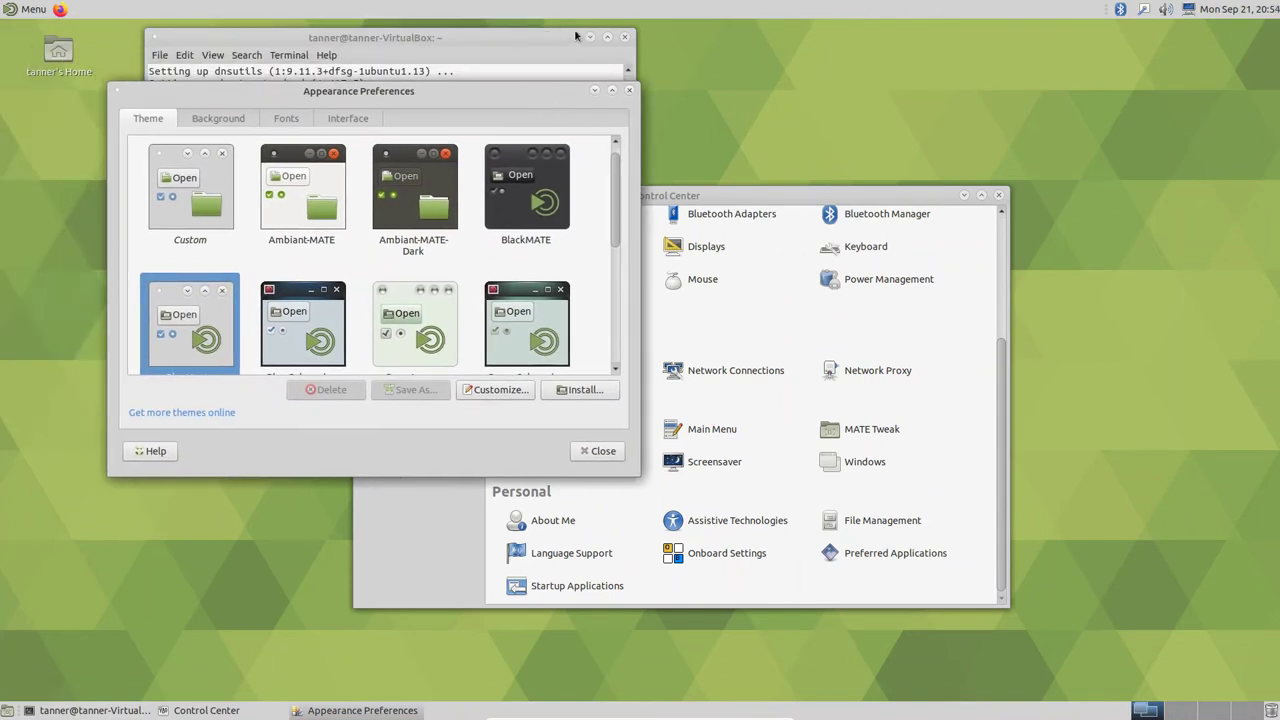
{"action": "left_click", "coordinate": [8, 9]}
{"action": "left_click", "coordinate": [50, 106]}
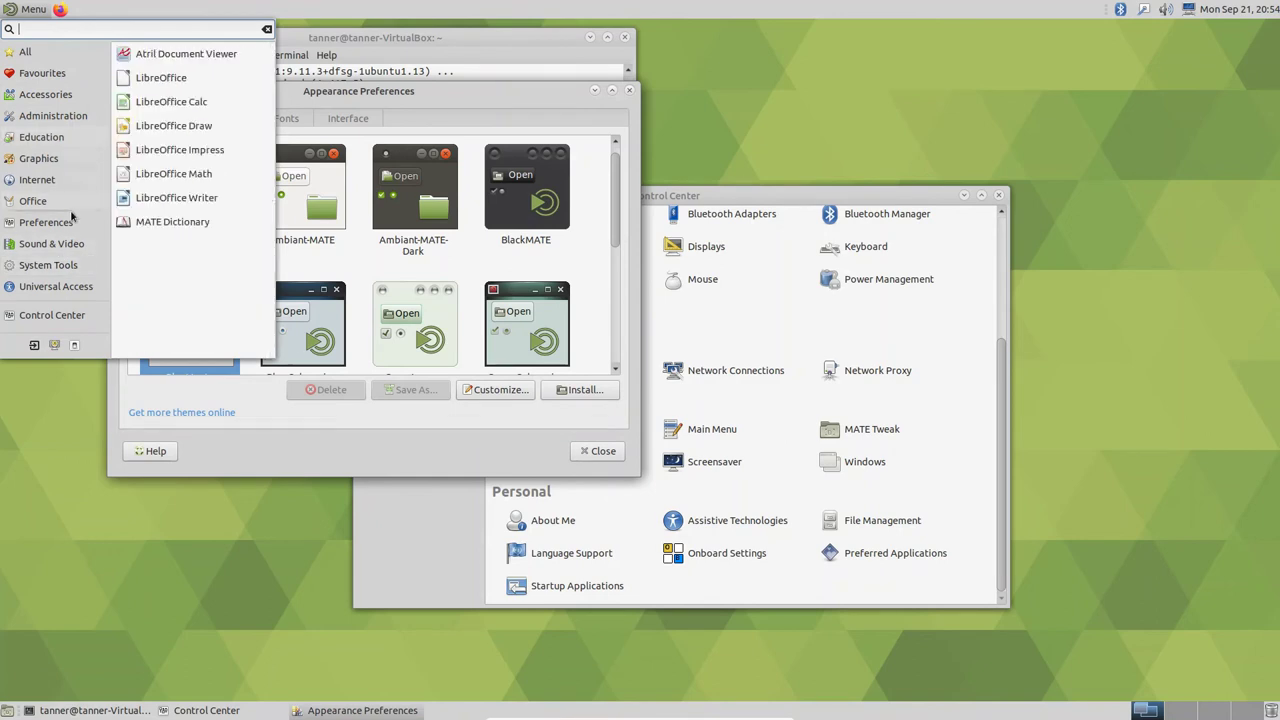
{"action": "left_click", "coordinate": [621, 240]}
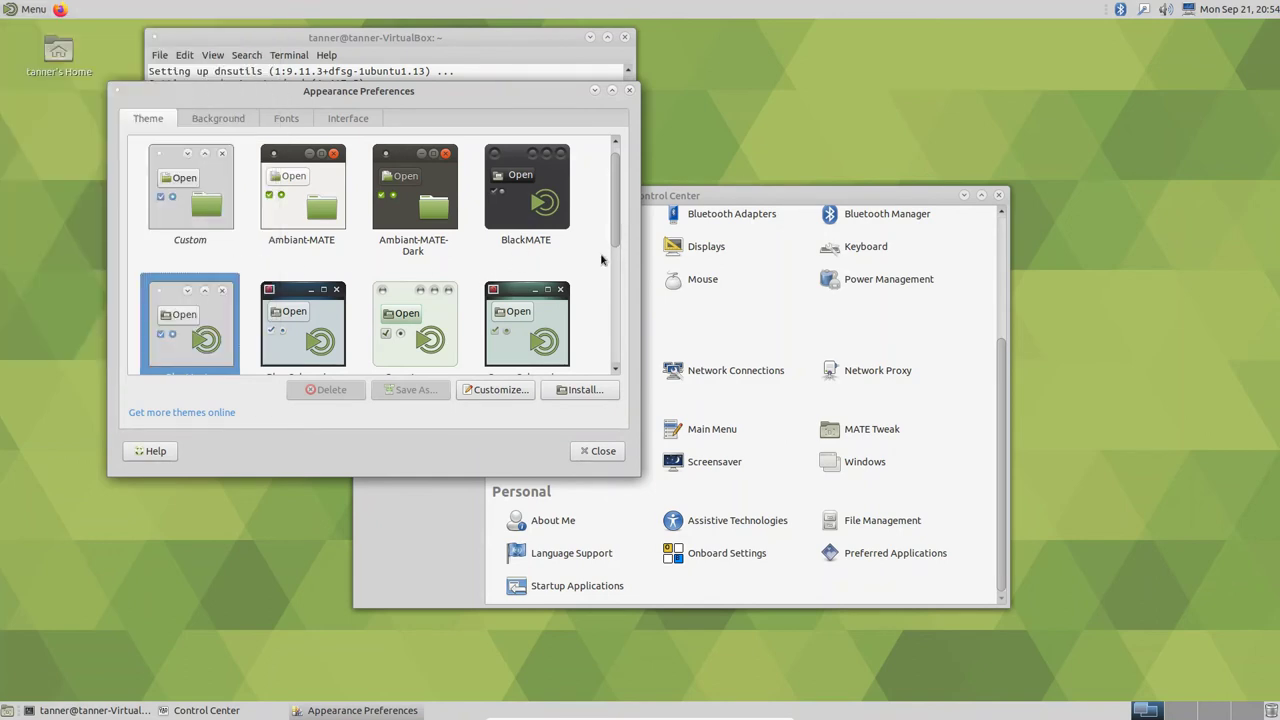
{"action": "left_click_drag", "start_coordinate": [614, 226], "coordinate": [609, 334]}
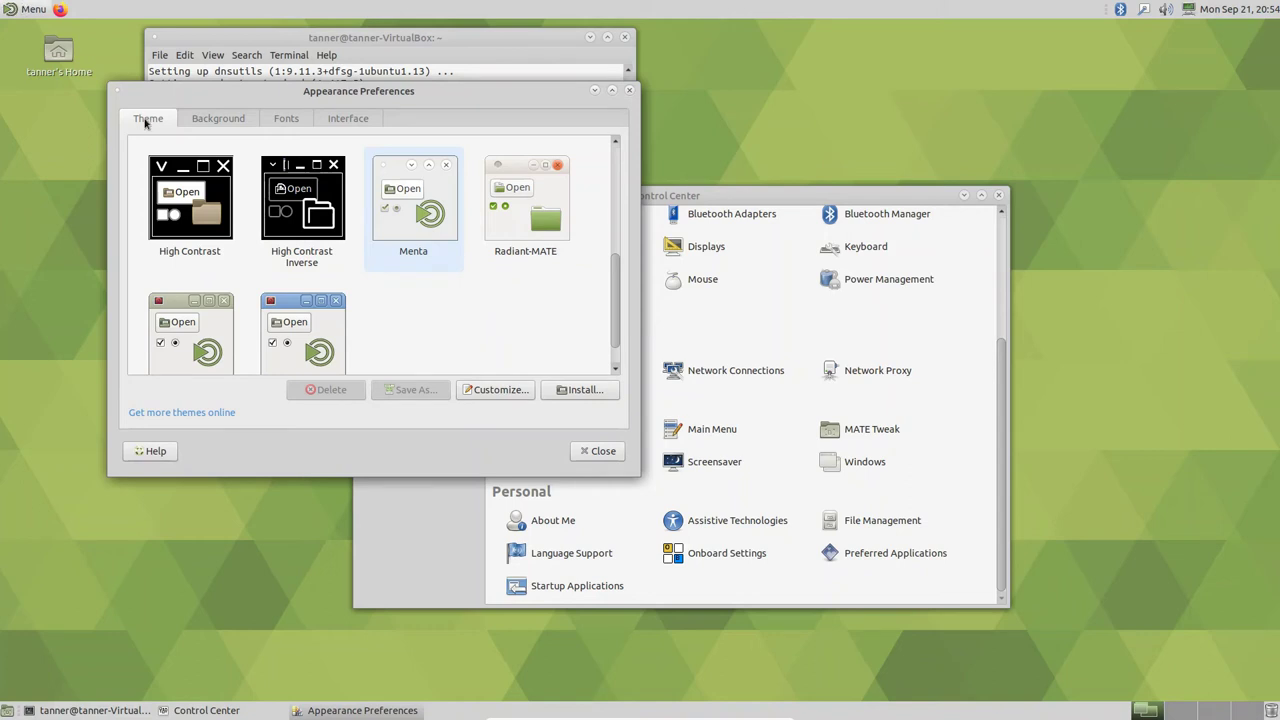
- Scroll the Theme list, apply Ambiant-MATE, and drag the preferences window to the right
{"action": "left_click", "coordinate": [3, 7]}
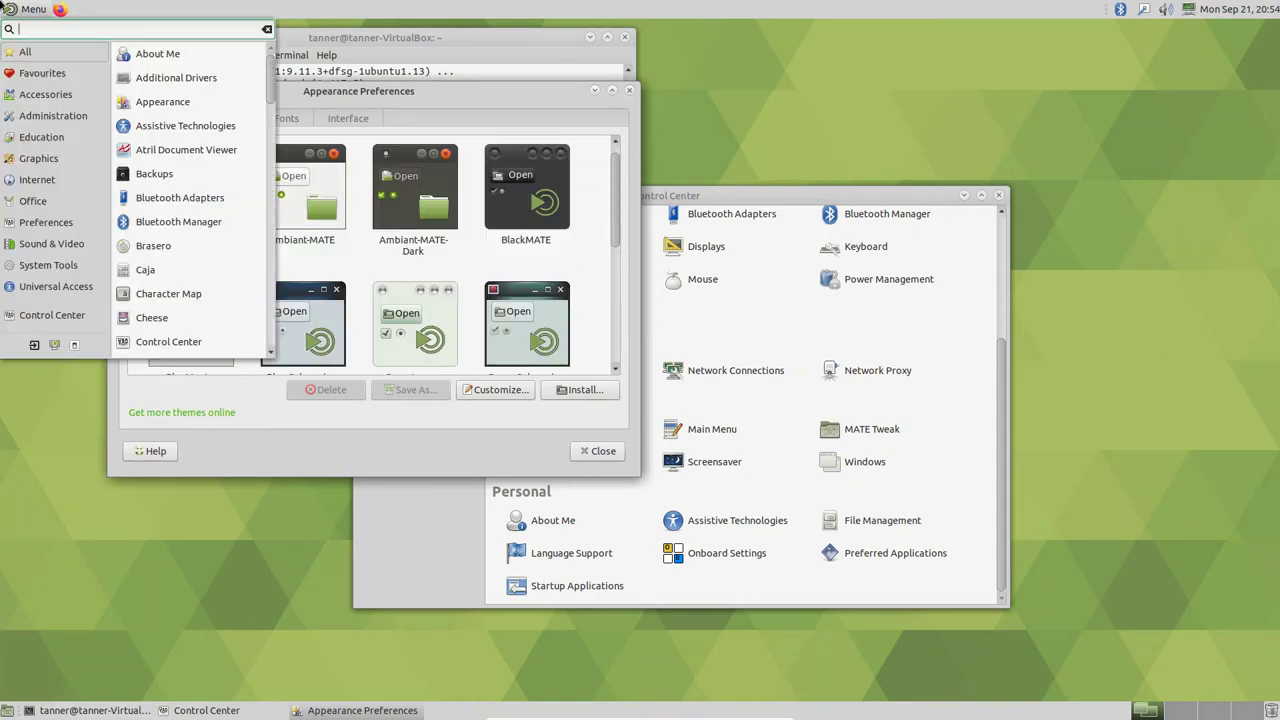
{"action": "left_click", "coordinate": [468, 92]}
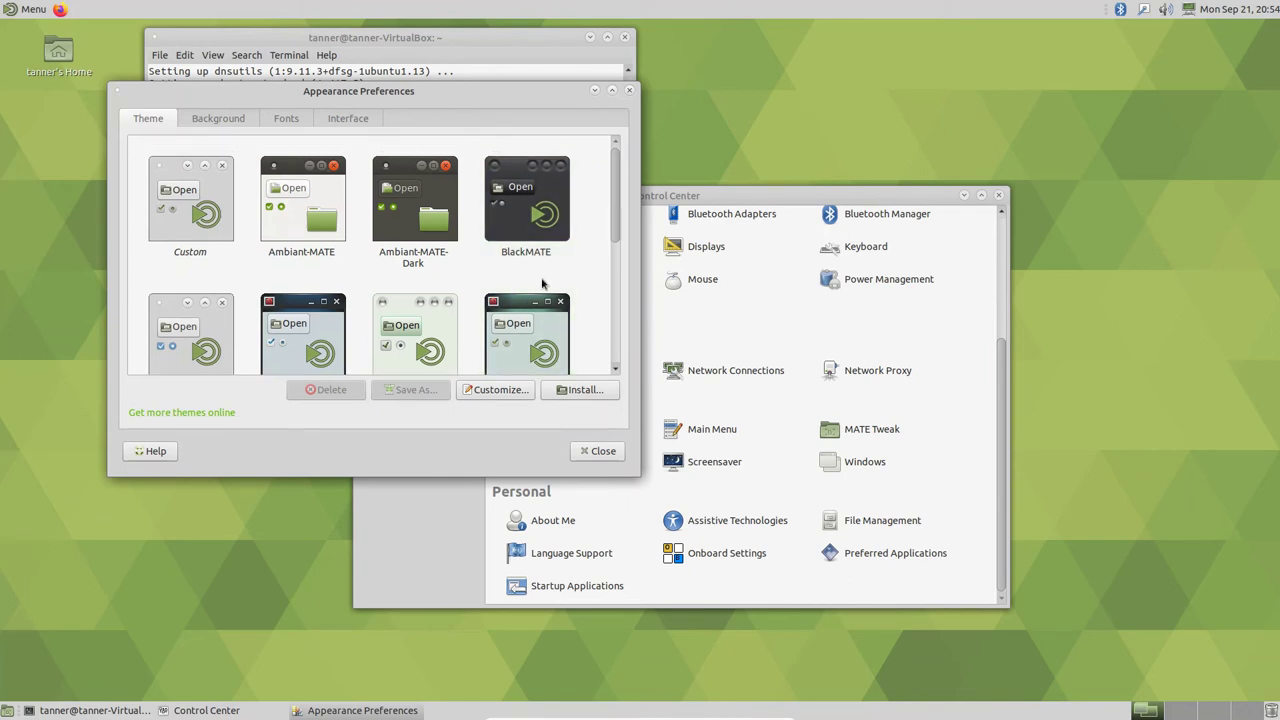
{"action": "scroll", "coordinate": [538, 264], "scroll_direction": "down", "scroll_amount": 3}
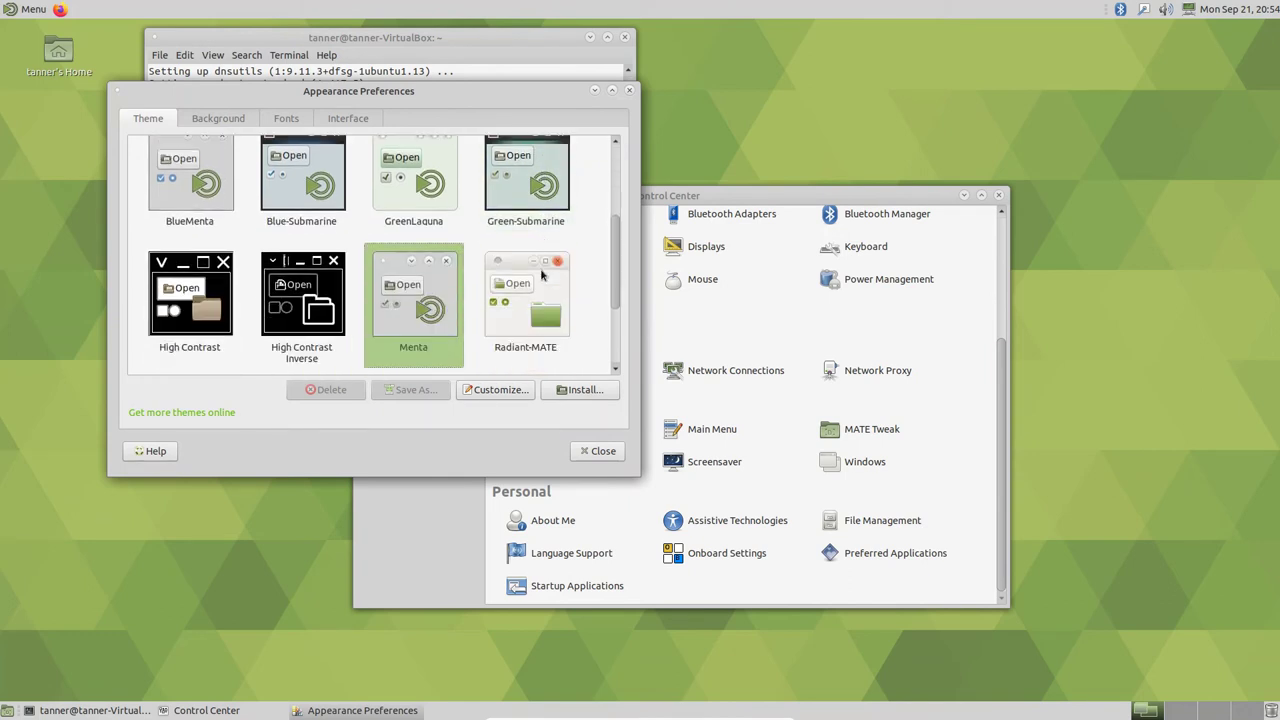
{"action": "scroll", "coordinate": [541, 275], "scroll_direction": "down", "scroll_amount": 2}
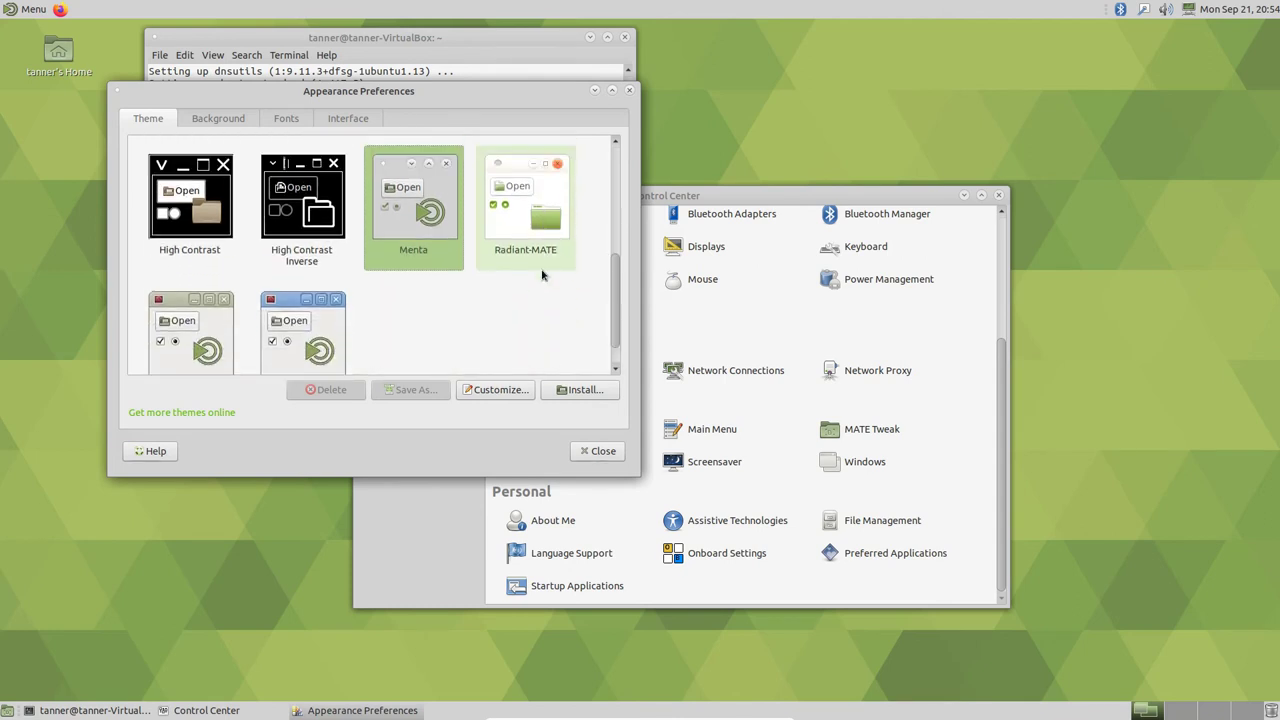
{"action": "scroll", "coordinate": [416, 311], "scroll_direction": "down", "scroll_amount": 1}
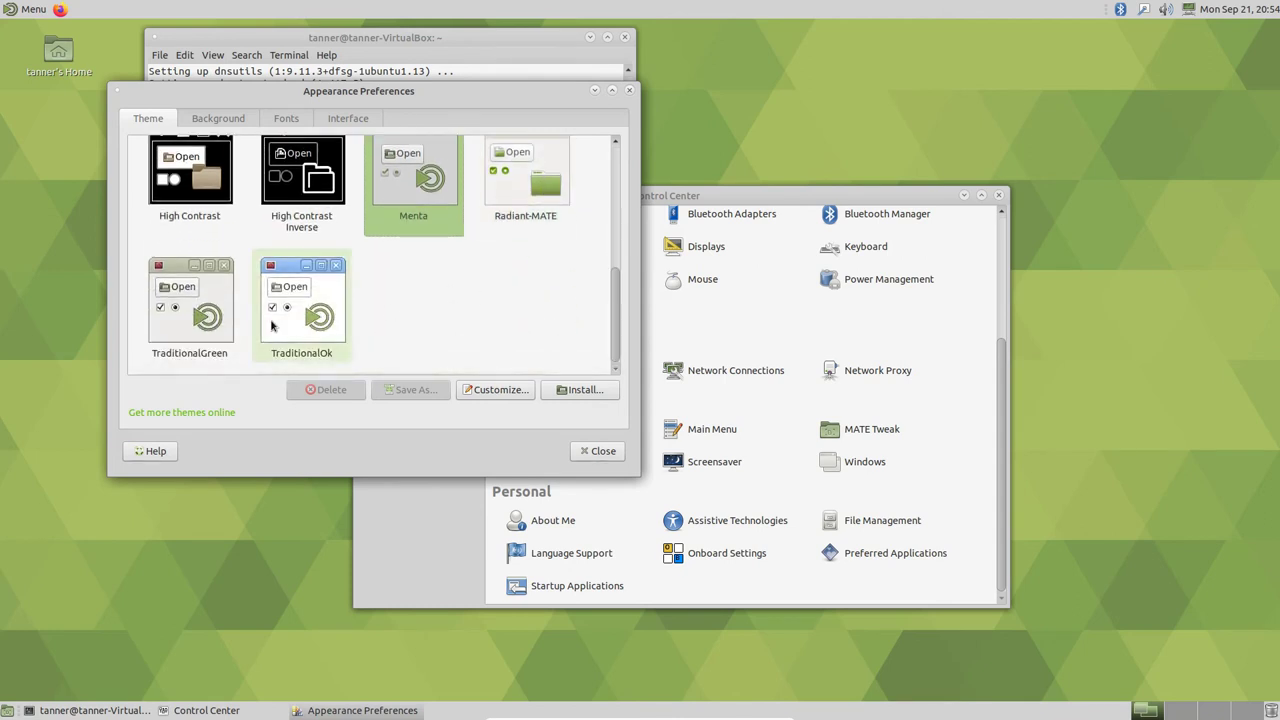
{"action": "scroll", "coordinate": [270, 325], "scroll_direction": "up", "scroll_amount": 2}
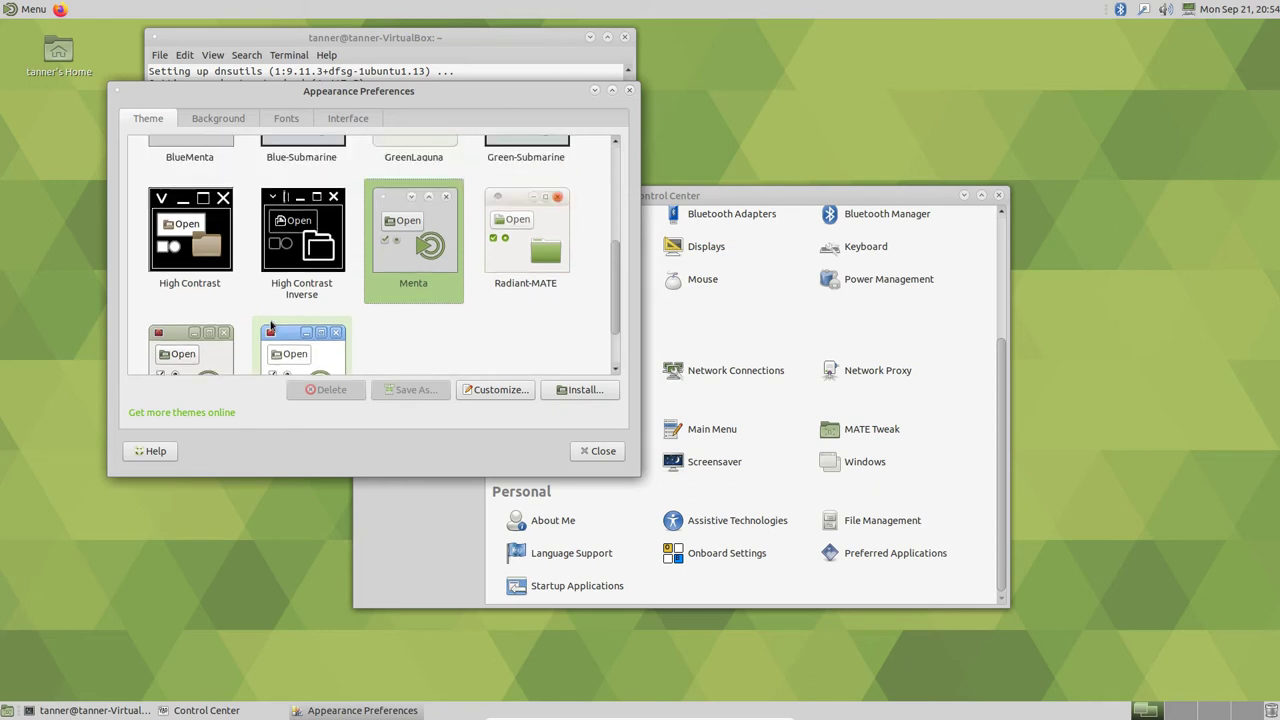
{"action": "scroll", "coordinate": [274, 330], "scroll_direction": "down", "scroll_amount": 2}
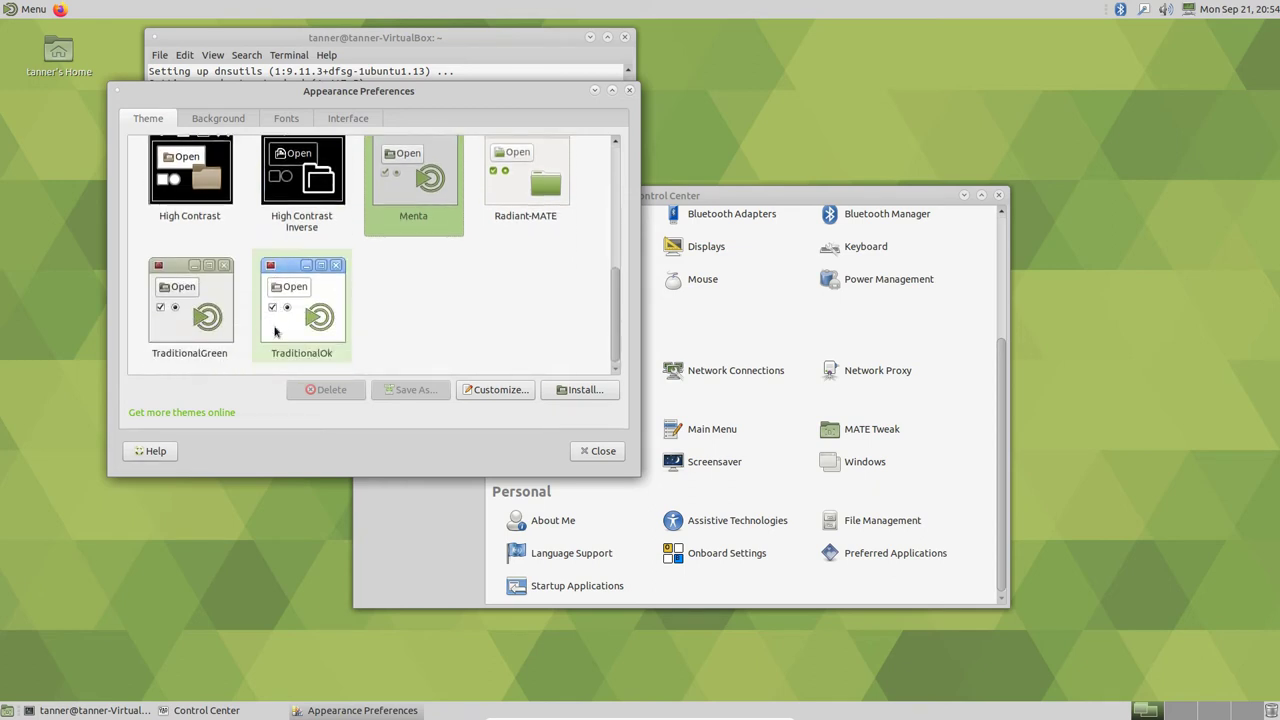
{"action": "scroll", "coordinate": [275, 332], "scroll_direction": "up", "scroll_amount": 5}
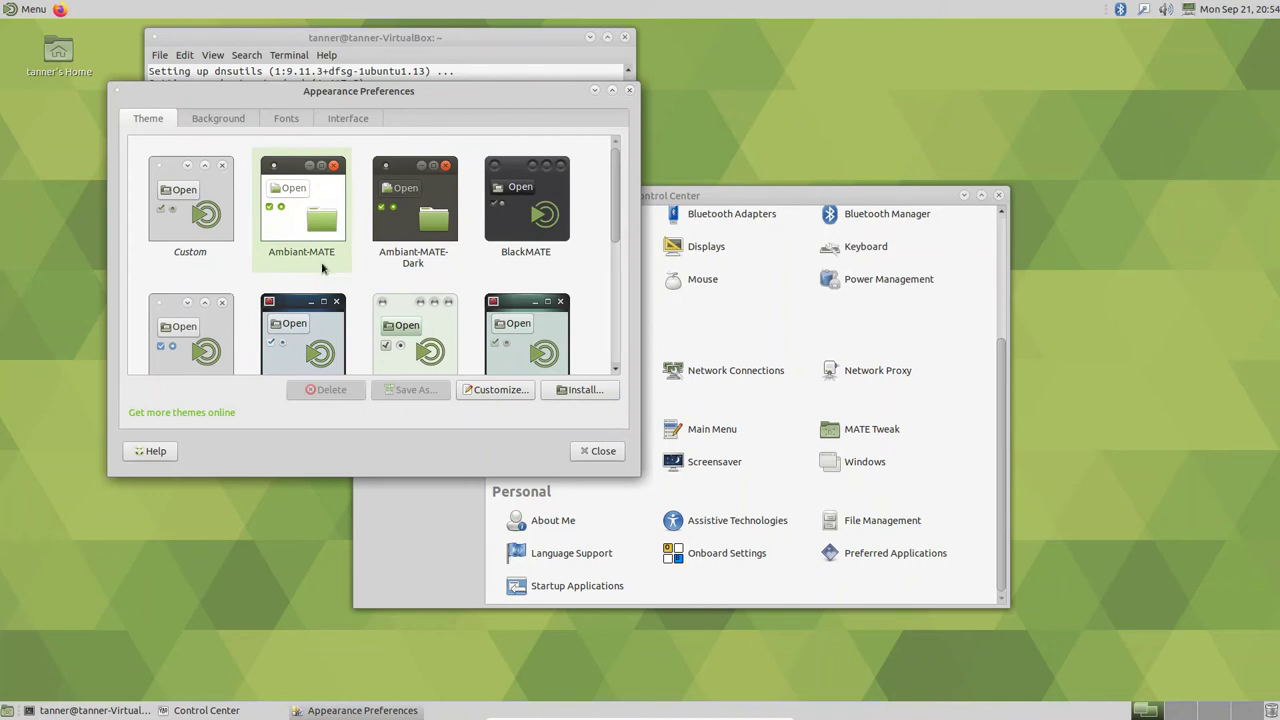
{"action": "left_click", "coordinate": [322, 268]}
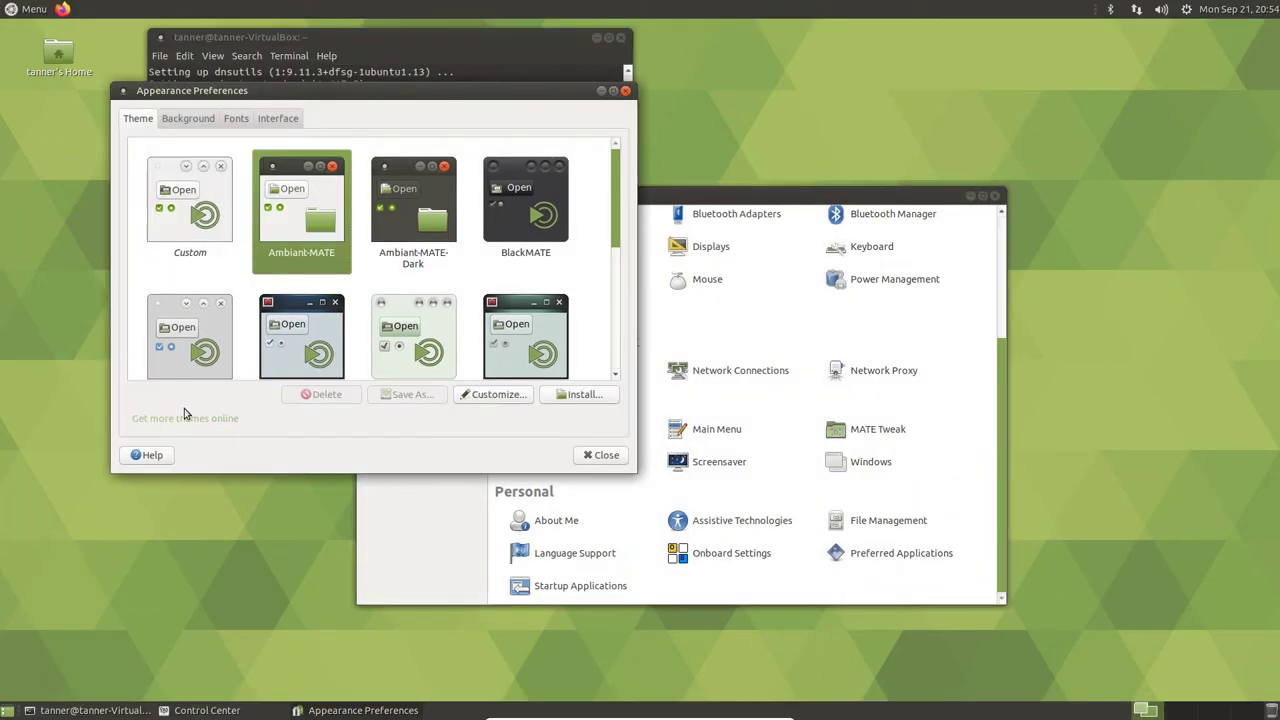
{"action": "left_click_drag", "start_coordinate": [449, 99], "coordinate": [1091, 160]}
- In the terminal, run 'sudo apt-get install gimp' and confirm the installation with 'y'
{"action": "left_click", "coordinate": [378, 40]}
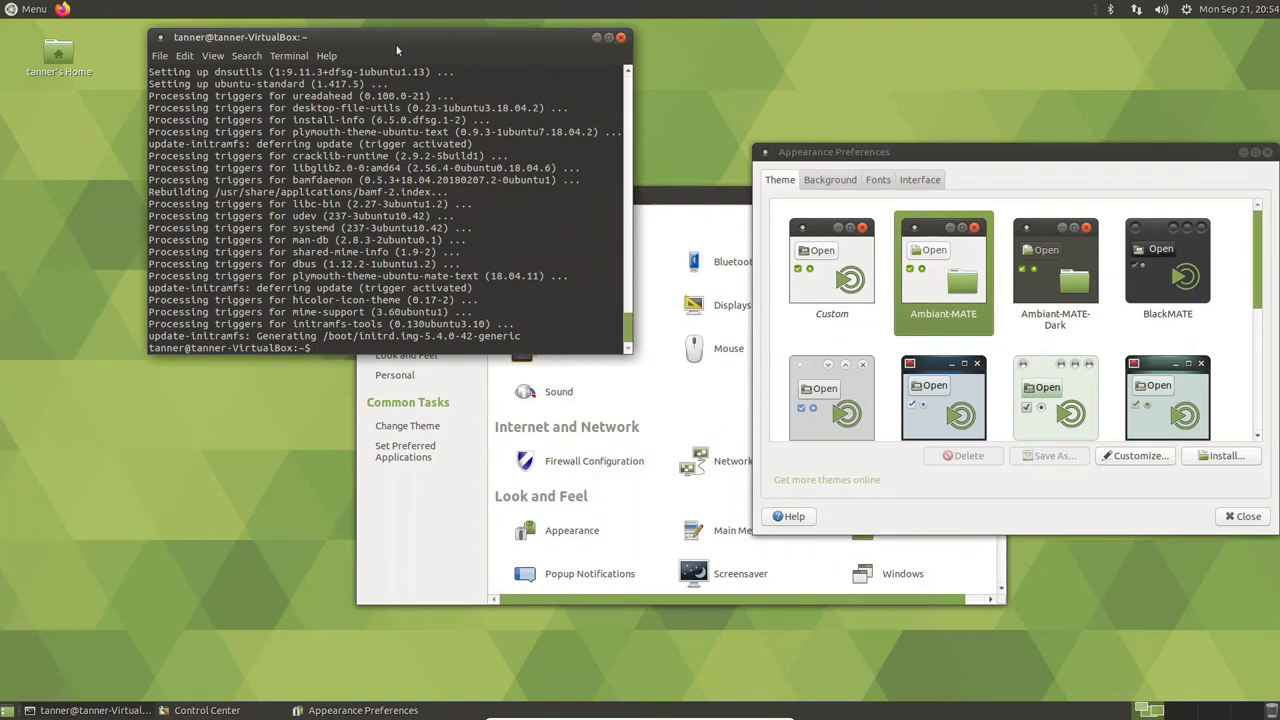
{"action": "type", "text": "sudo apt-get install gimp"}
{"action": "key", "text": "Return"}
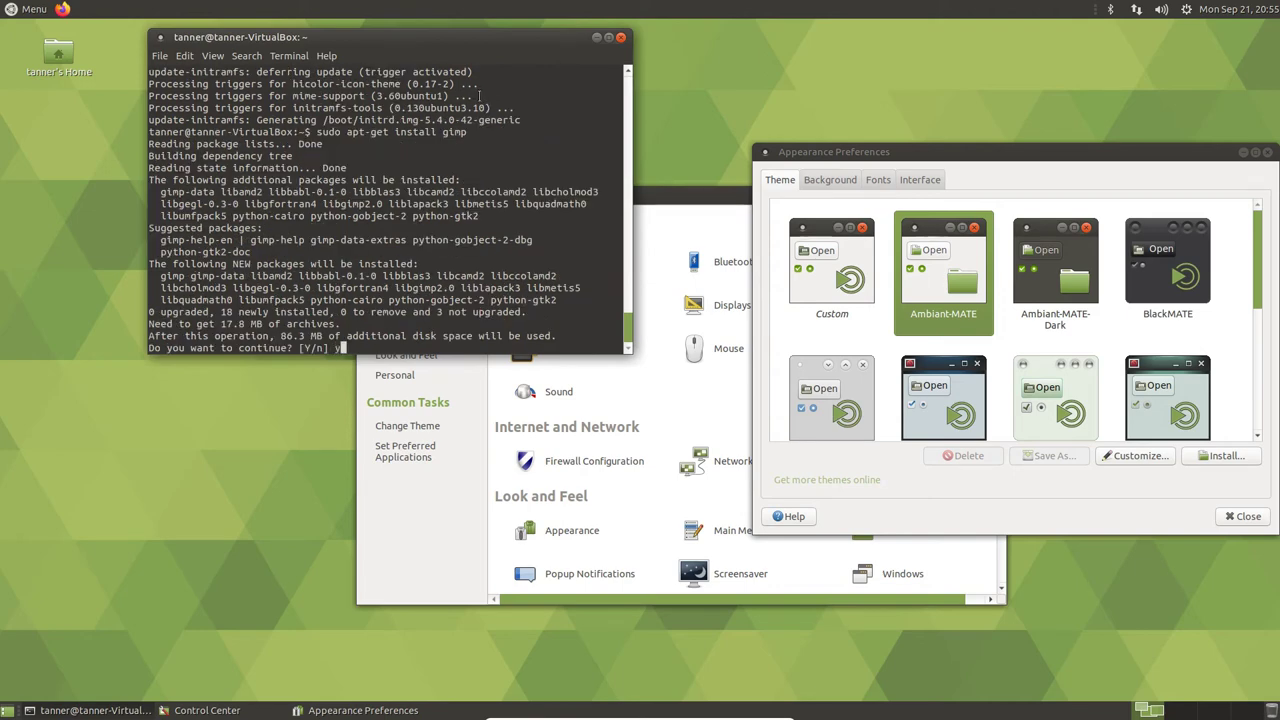
{"action": "type", "text": "y"}
{"action": "key", "text": "Return"}
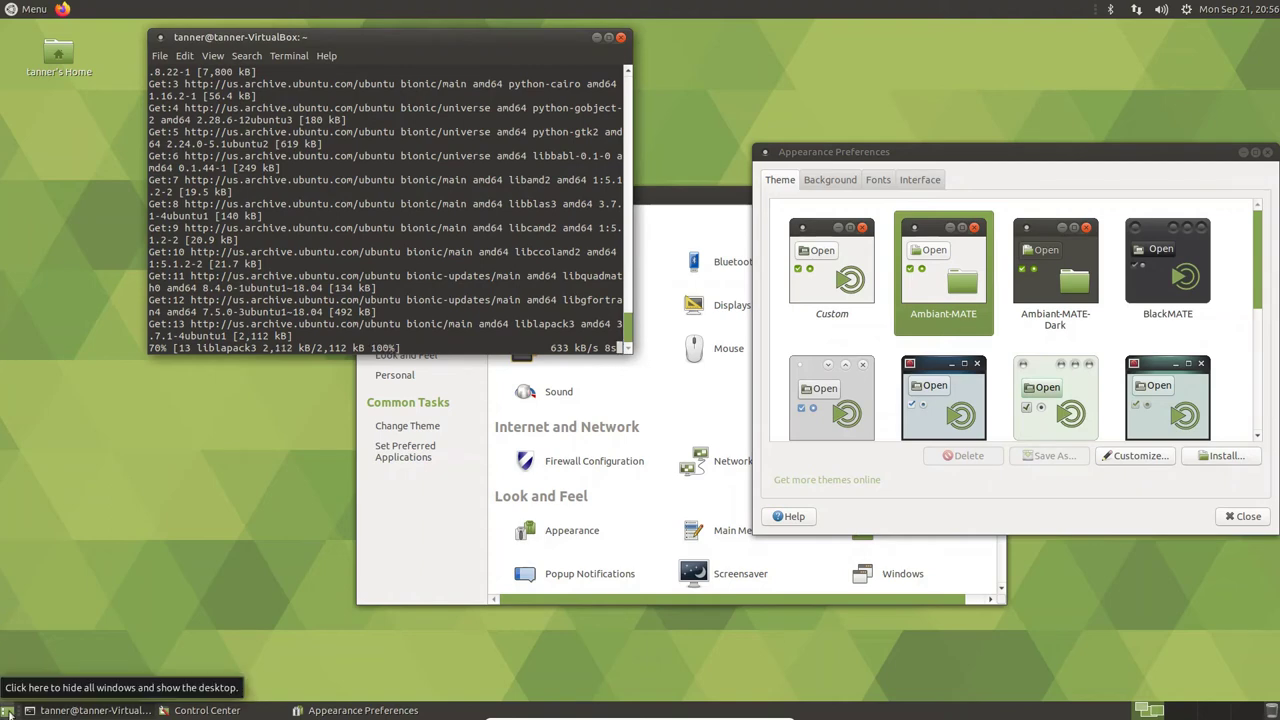
- Switch to the empty second workspace and then back to the first one
{"action": "left_click", "coordinate": [1178, 716]}
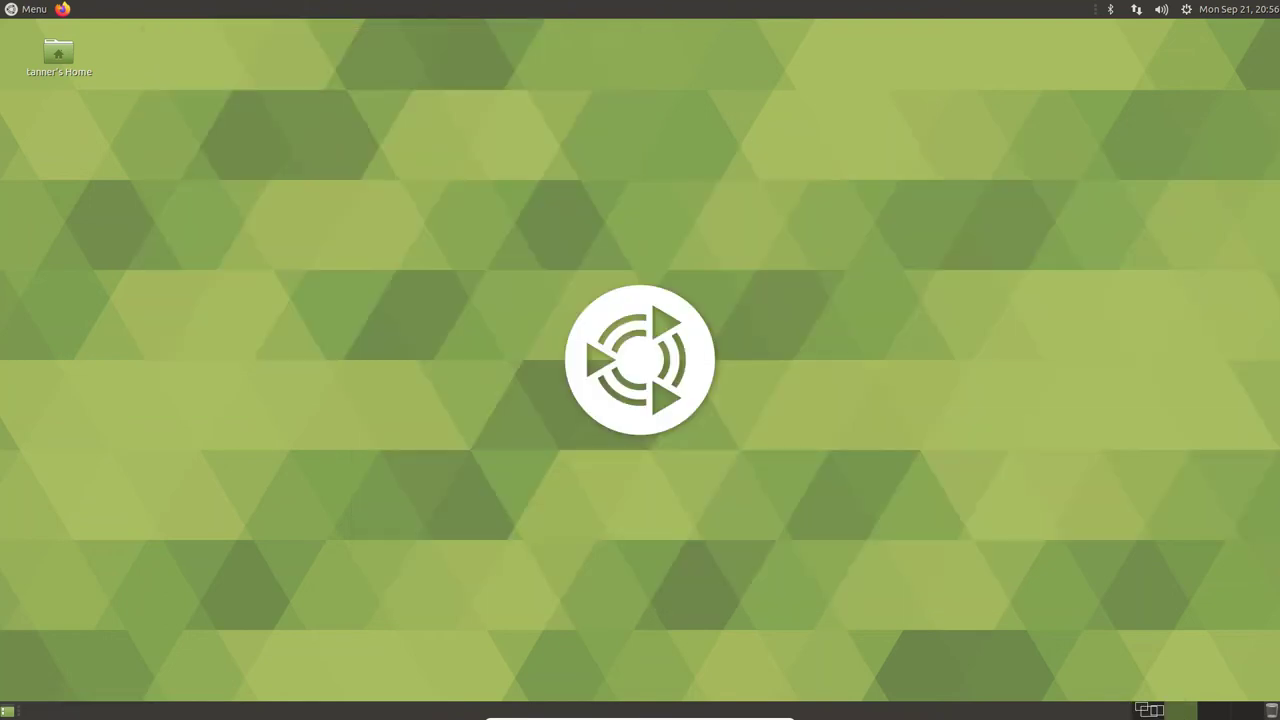
{"action": "scroll", "coordinate": [1165, 714], "scroll_direction": "down", "scroll_amount": 2}
{"action": "left_click", "coordinate": [1143, 710]}
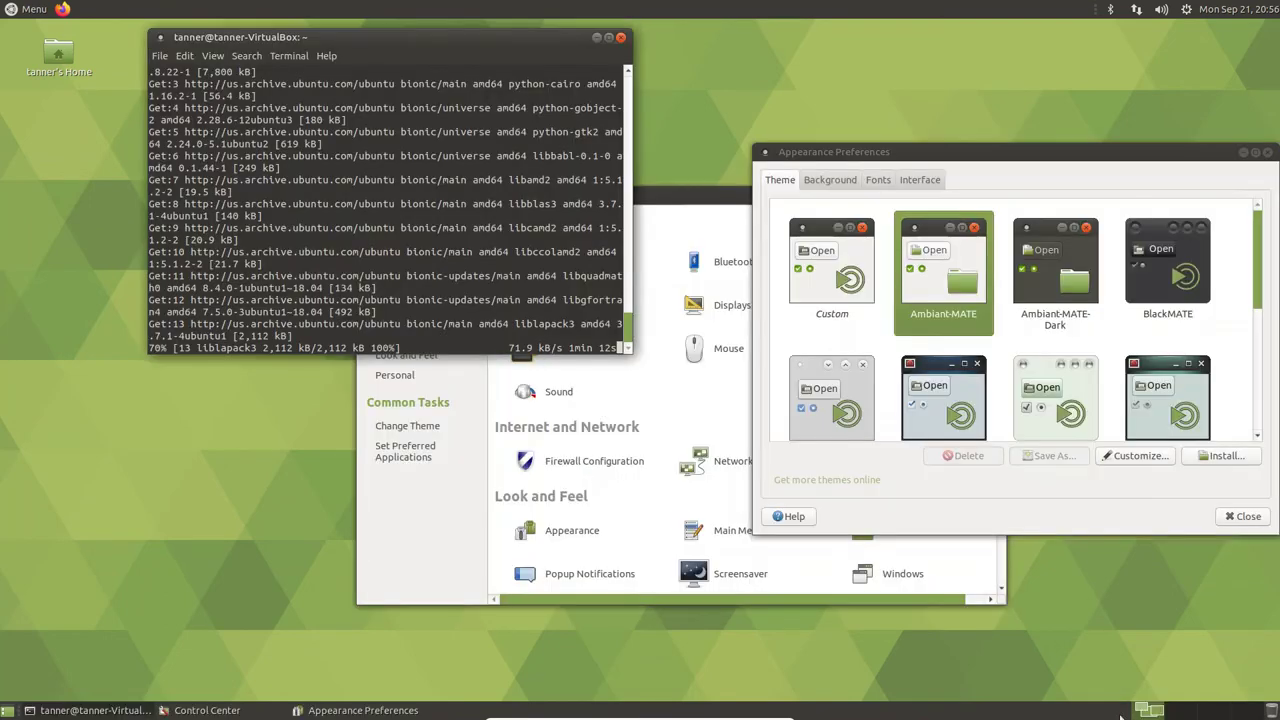
- Create a new folder on the desktop, drag it to the Trash, and open the Trash
{"action": "right_click", "coordinate": [40, 250]}
{"action": "left_click", "coordinate": [67, 258]}
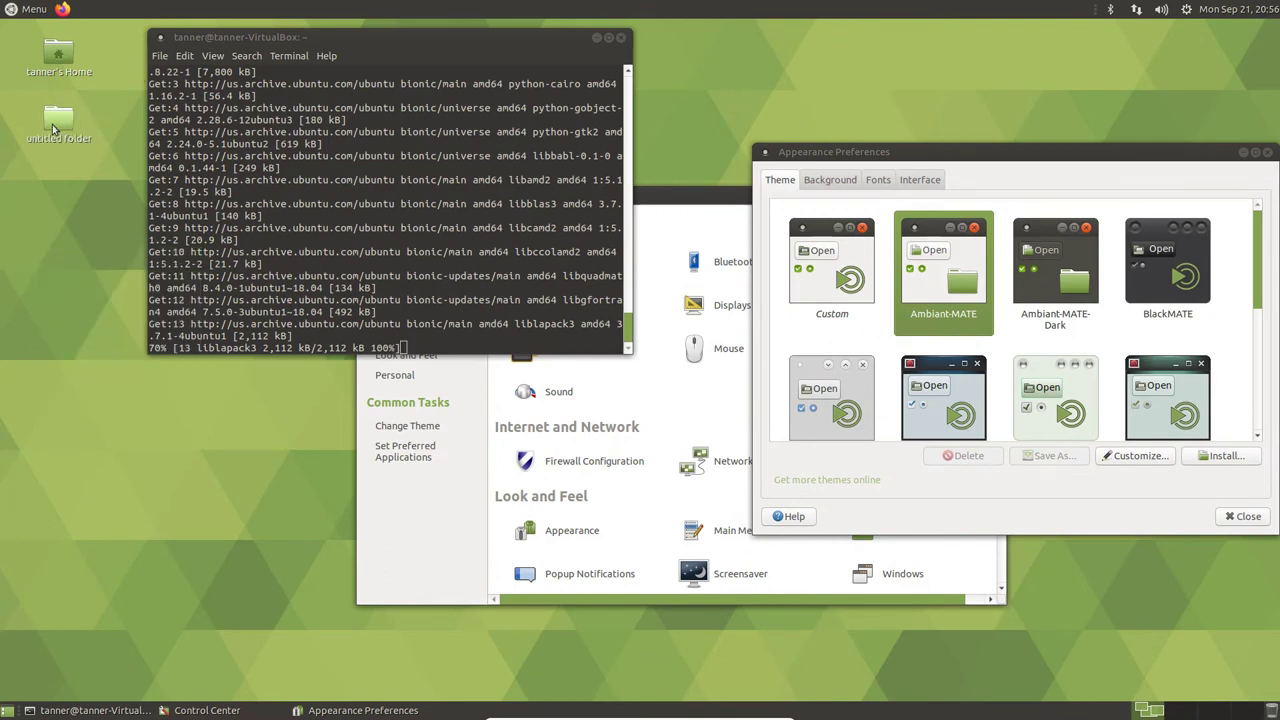
{"action": "left_click_drag", "start_coordinate": [59, 118], "coordinate": [1270, 712]}
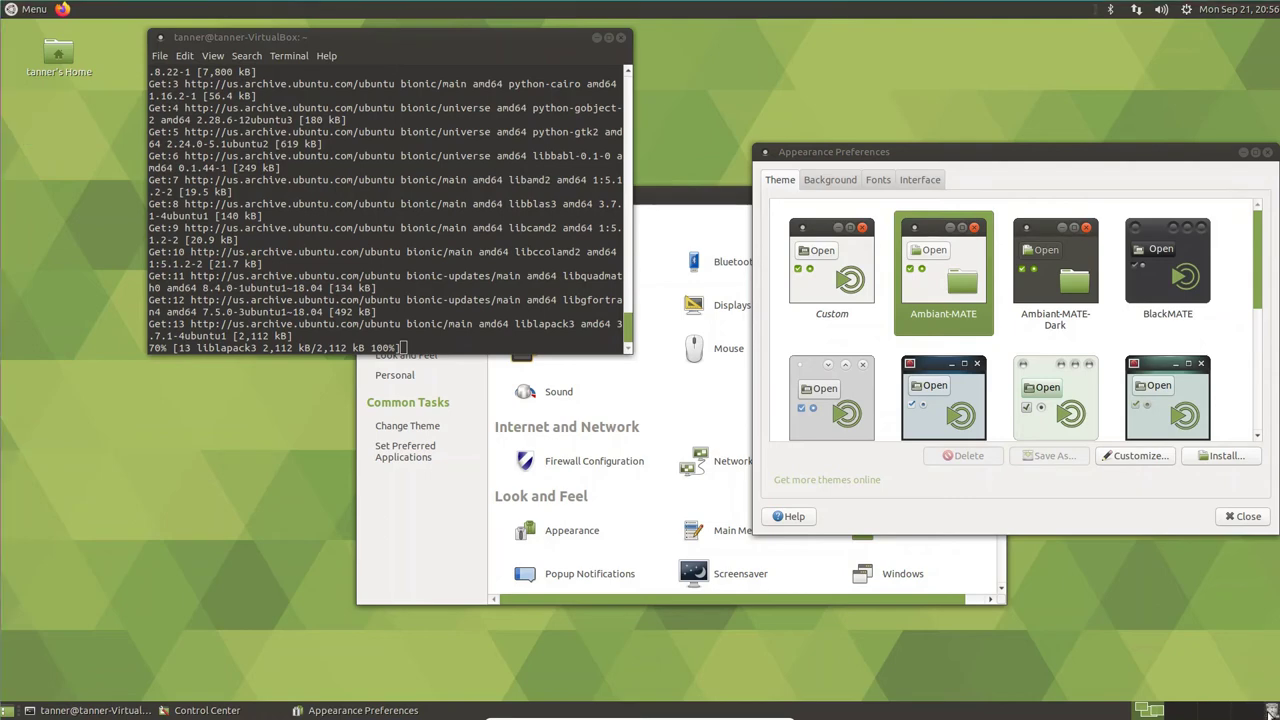
{"action": "left_click", "coordinate": [1270, 712]}
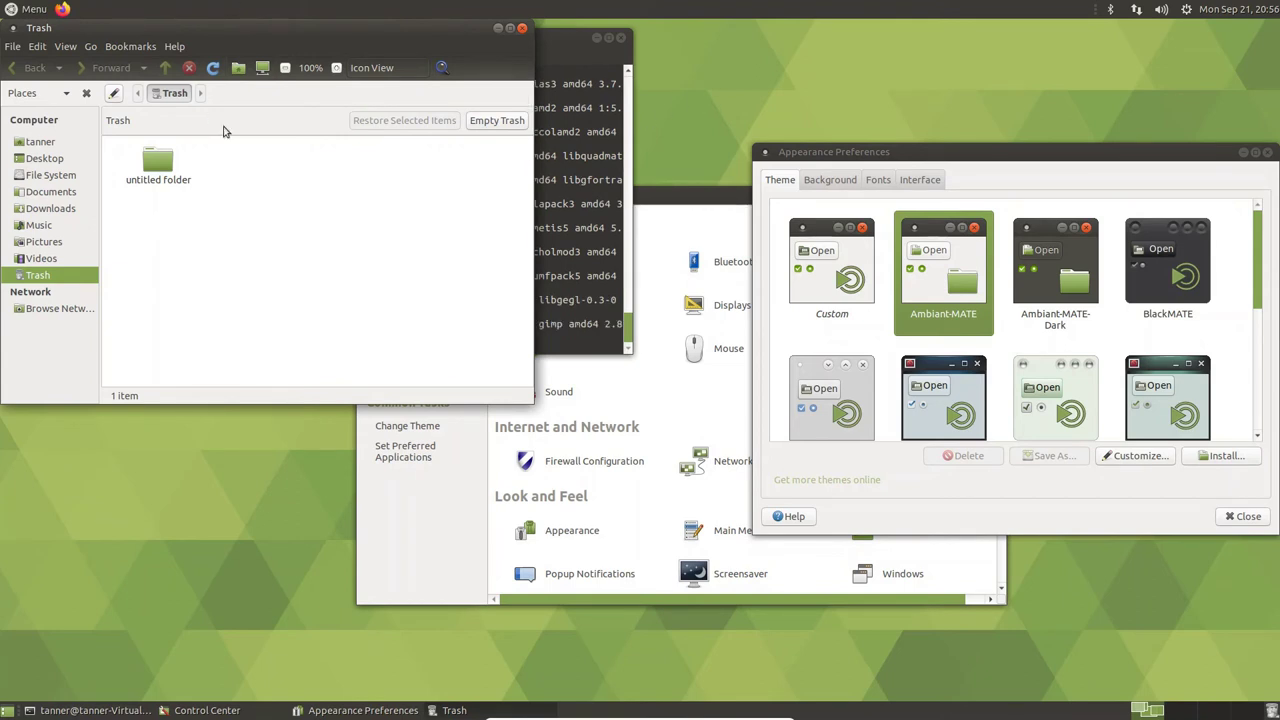
- Empty the Trash permanently after backing out once, then close the Trash window
{"action": "left_click", "coordinate": [505, 120]}
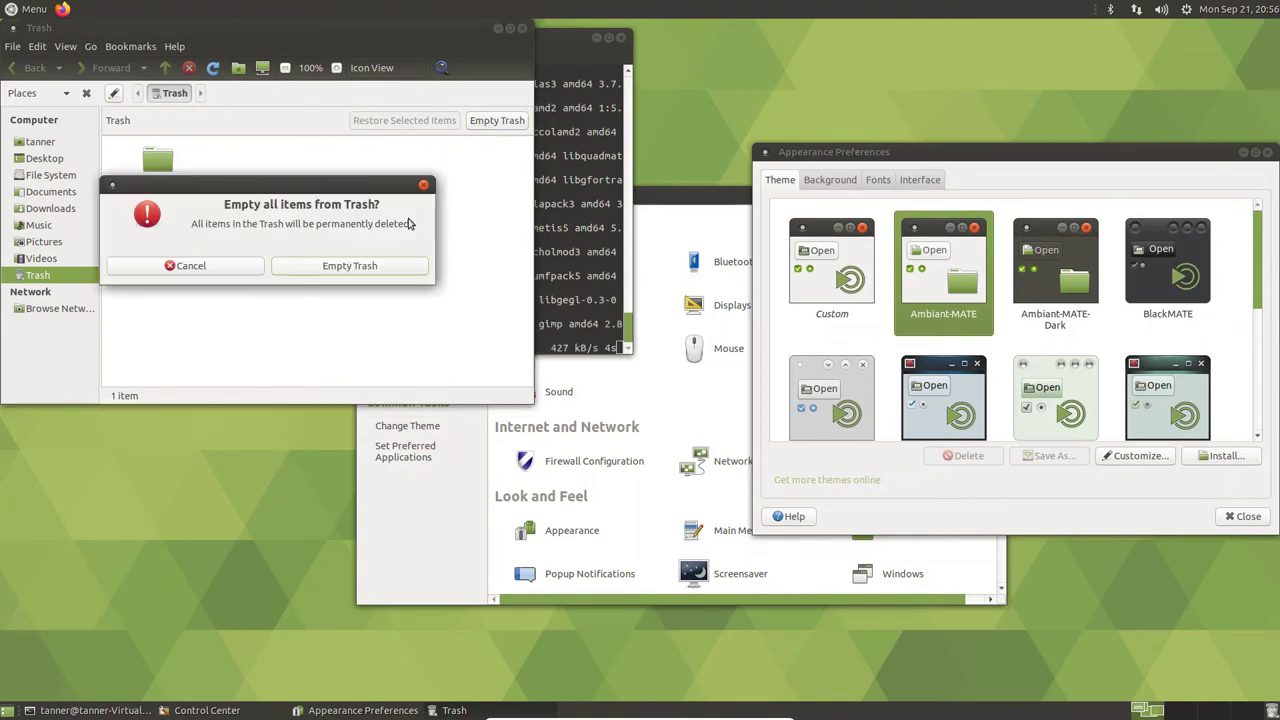
{"action": "left_click", "coordinate": [261, 268]}
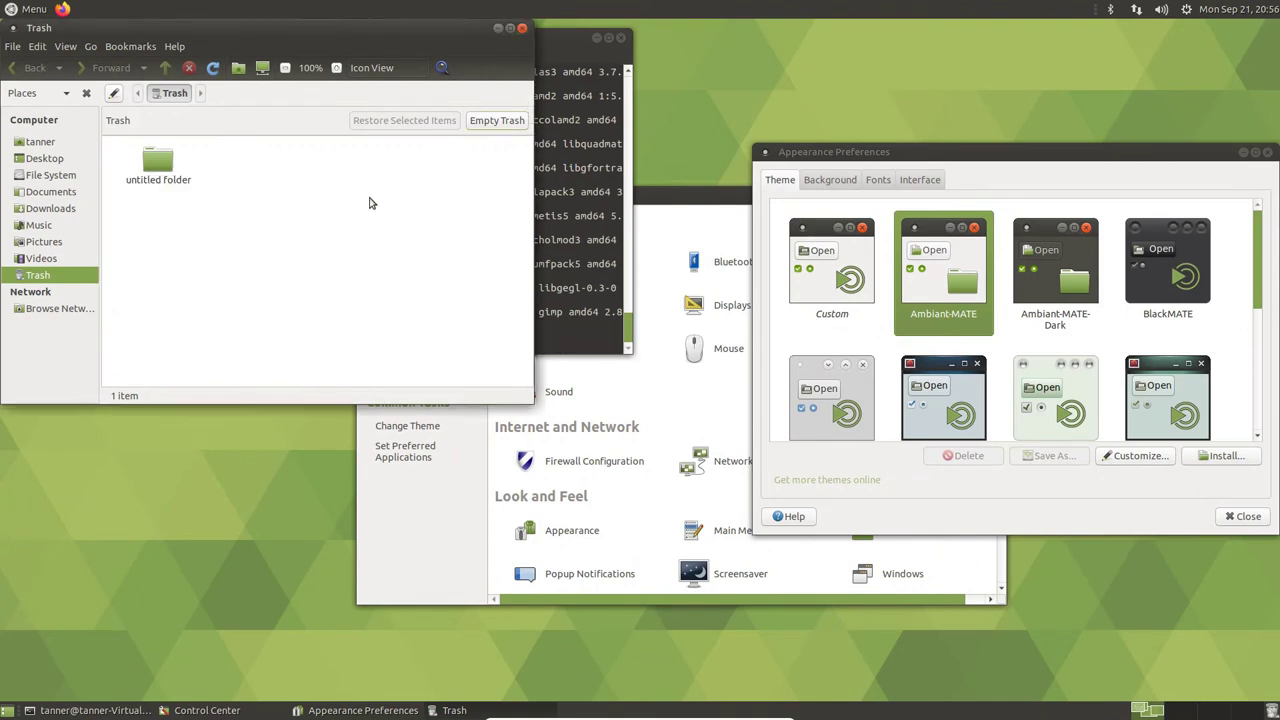
{"action": "left_click", "coordinate": [505, 124]}
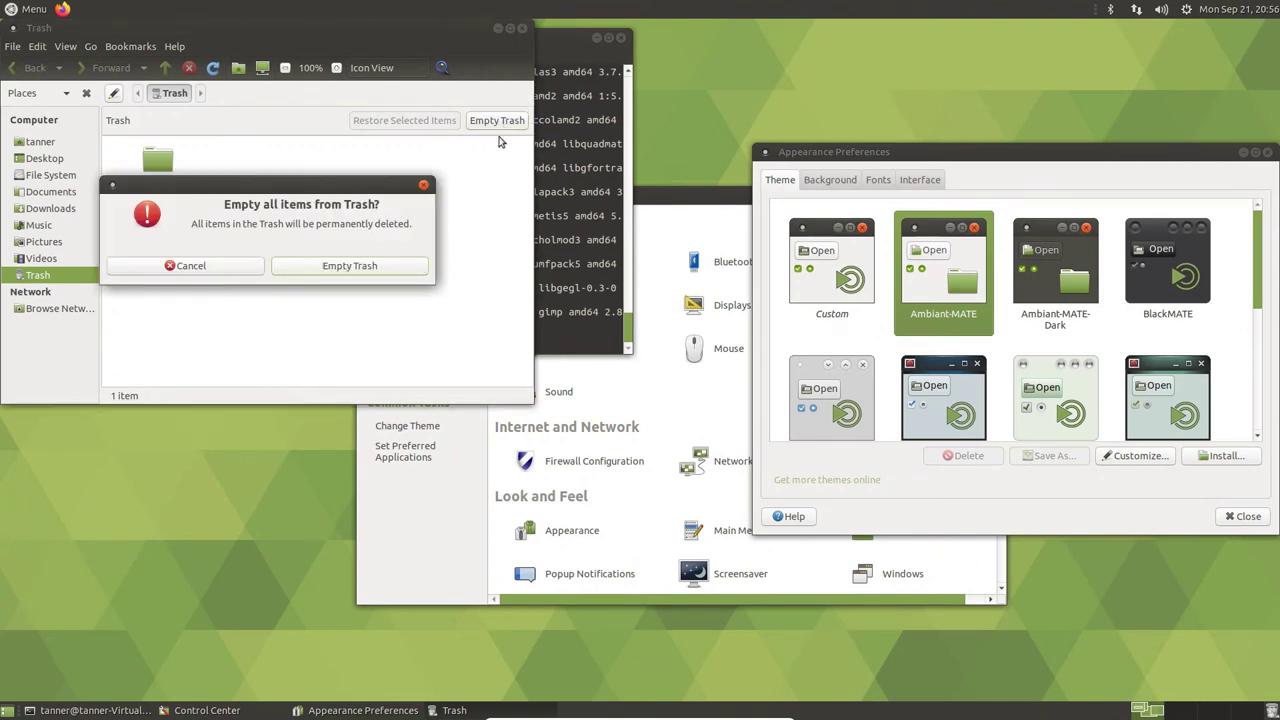
{"action": "left_click", "coordinate": [335, 268]}
{"action": "left_click", "coordinate": [520, 29]}
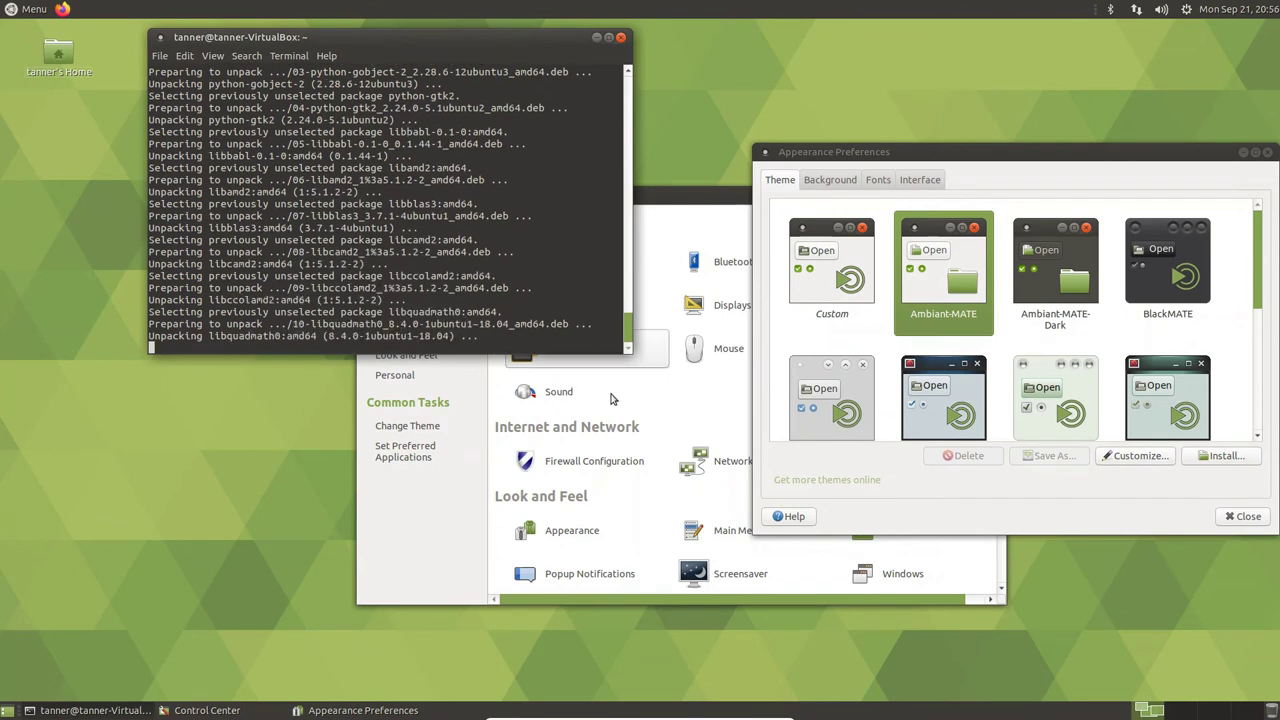
- Create another desktop folder, drop it on the trash applet, and empty the trash
{"action": "right_click", "coordinate": [44, 130]}
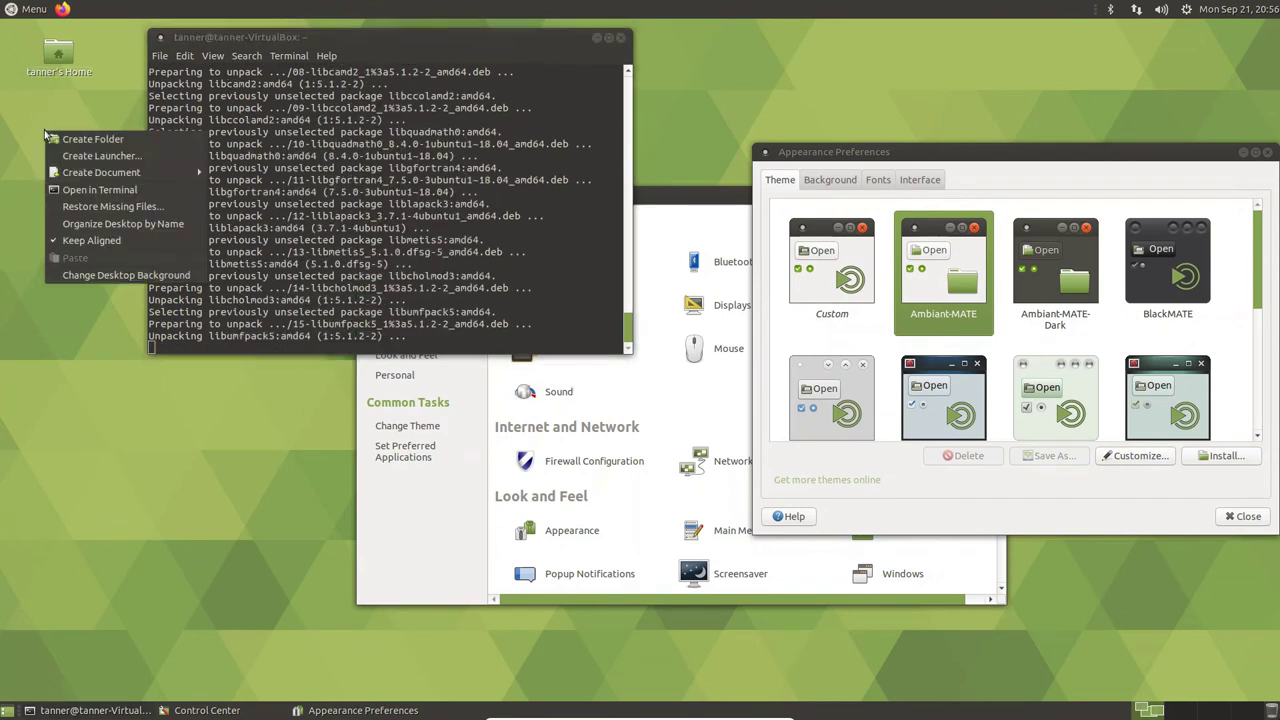
{"action": "left_click", "coordinate": [56, 142]}
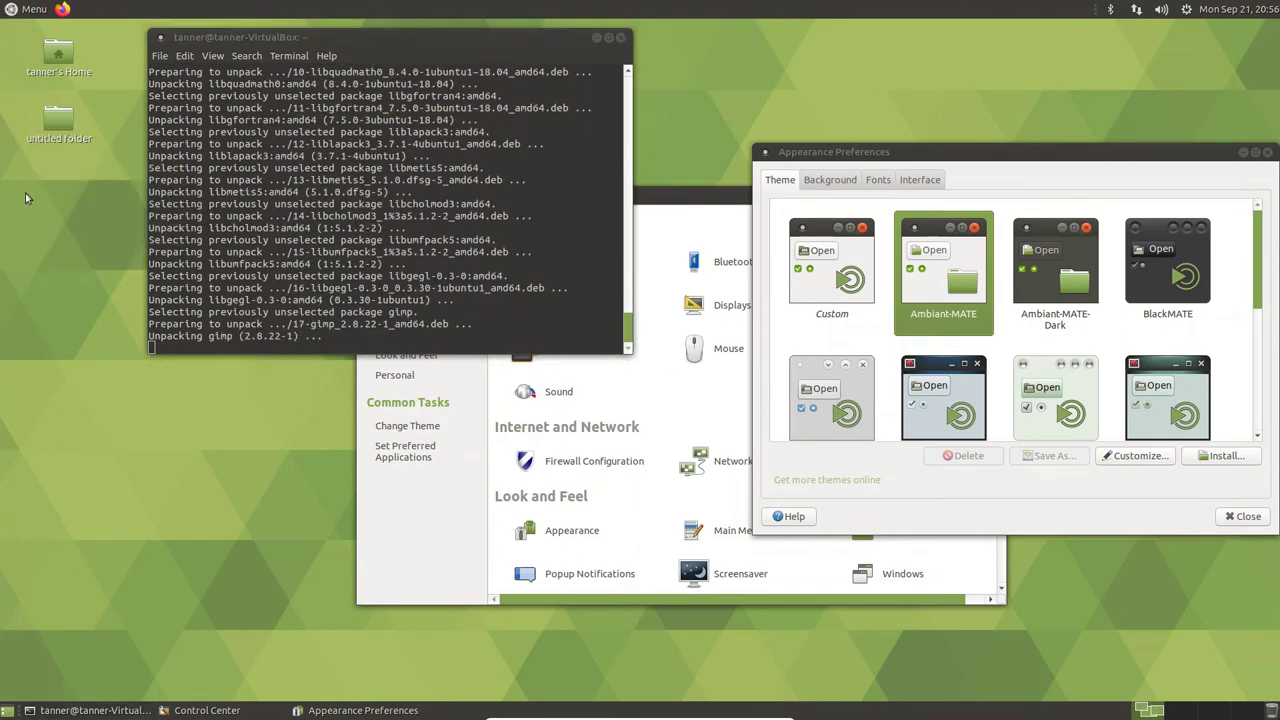
{"action": "left_click_drag", "start_coordinate": [58, 122], "coordinate": [1252, 716]}
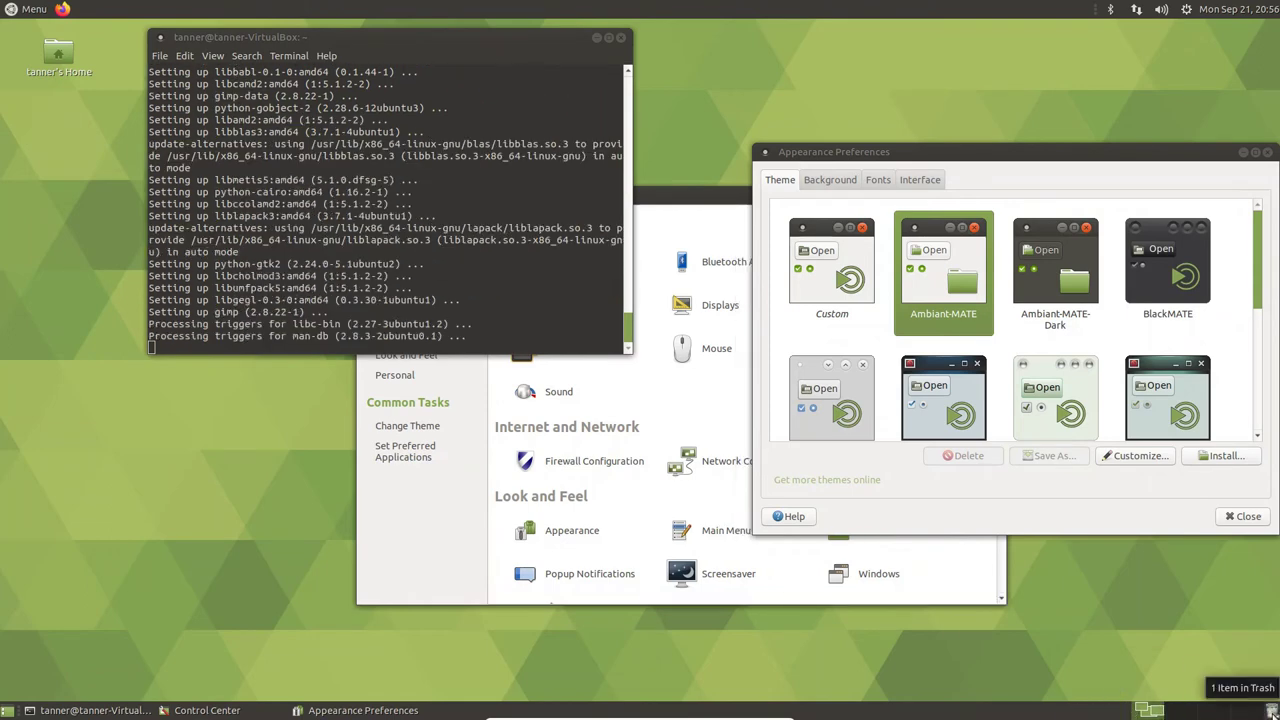
{"action": "right_click", "coordinate": [1270, 710]}
{"action": "left_click", "coordinate": [1230, 608]}
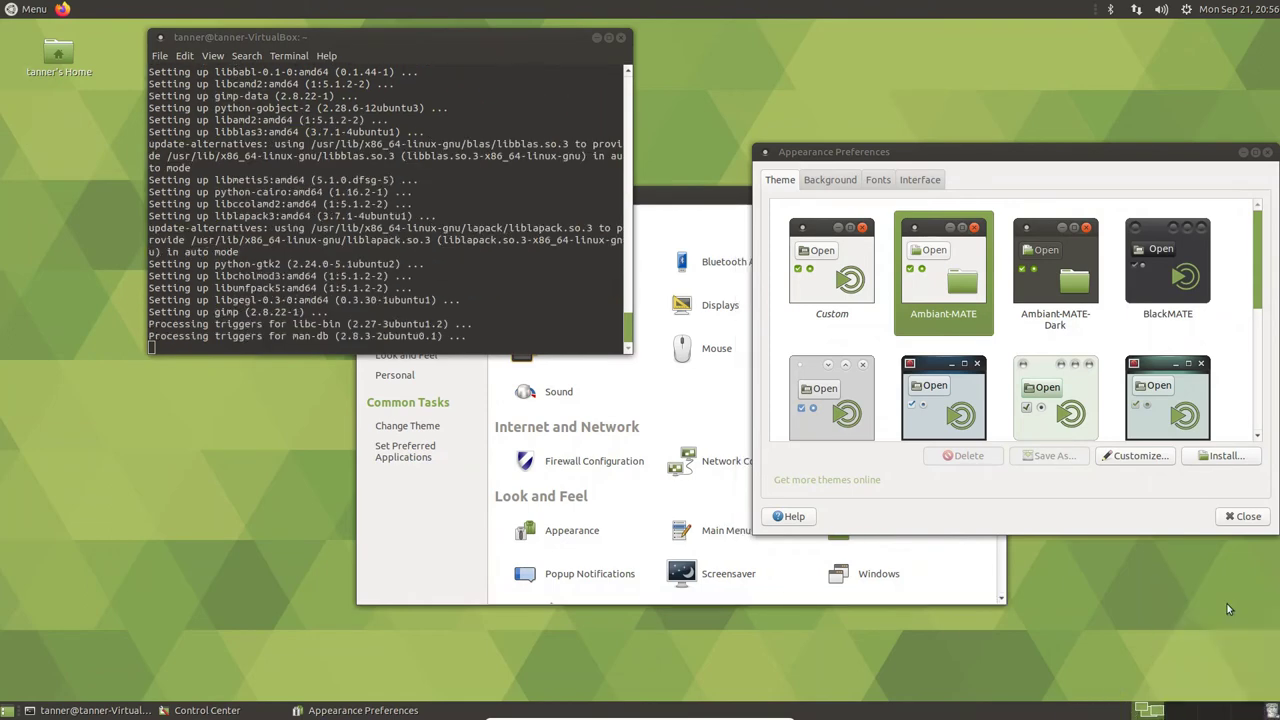
{"action": "left_click", "coordinate": [740, 394]}
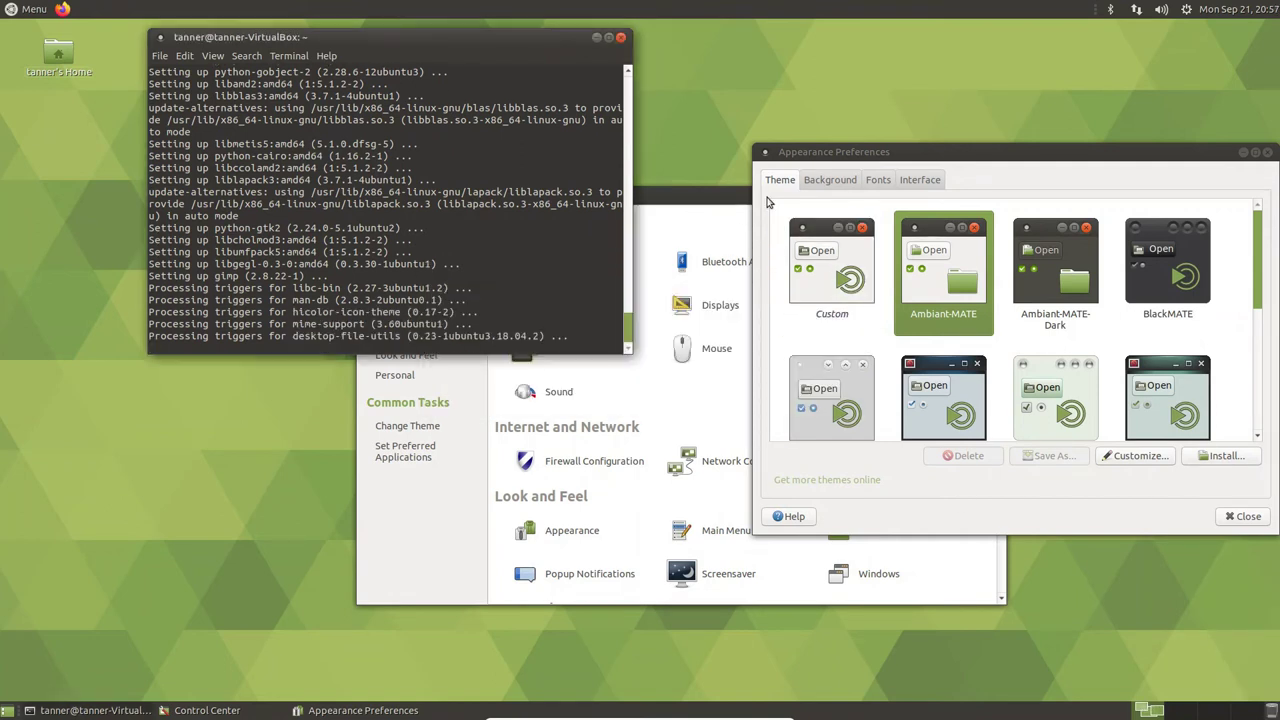
- Move the Appearance Preferences window down and left, then close it
{"action": "left_click_drag", "start_coordinate": [791, 155], "coordinate": [699, 211]}
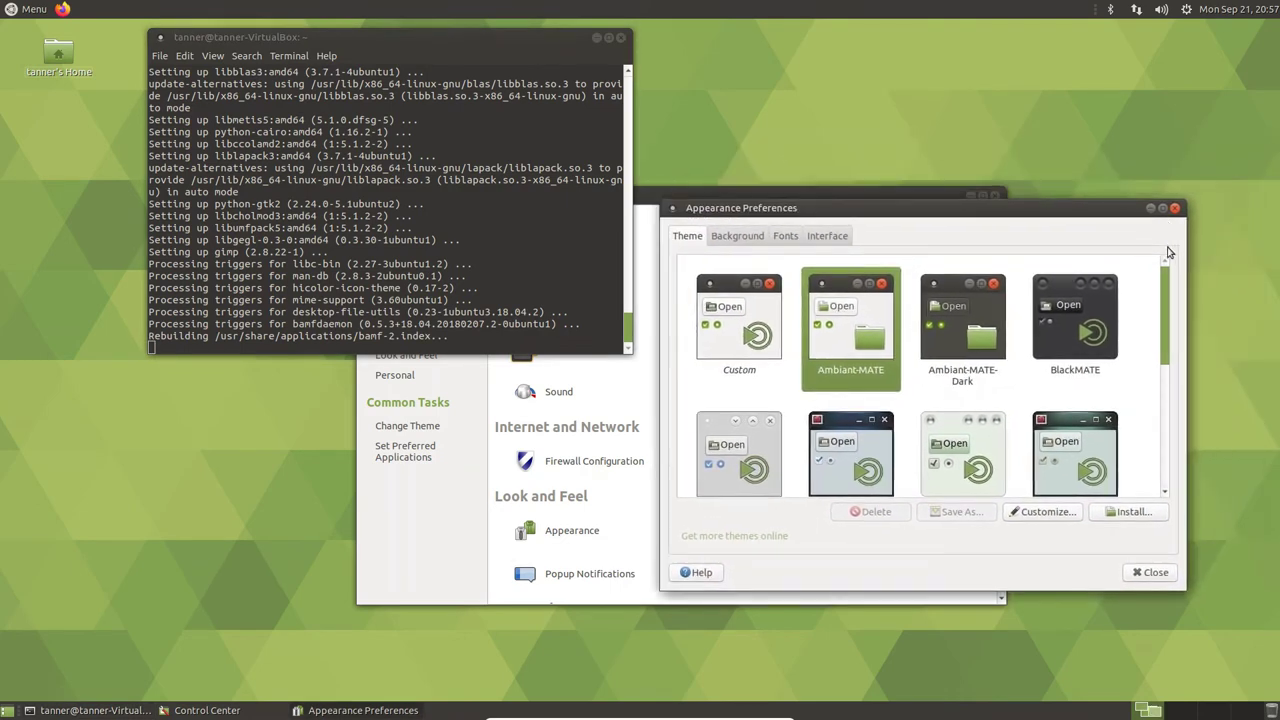
{"action": "left_click_drag", "start_coordinate": [1178, 212], "coordinate": [1179, 211]}
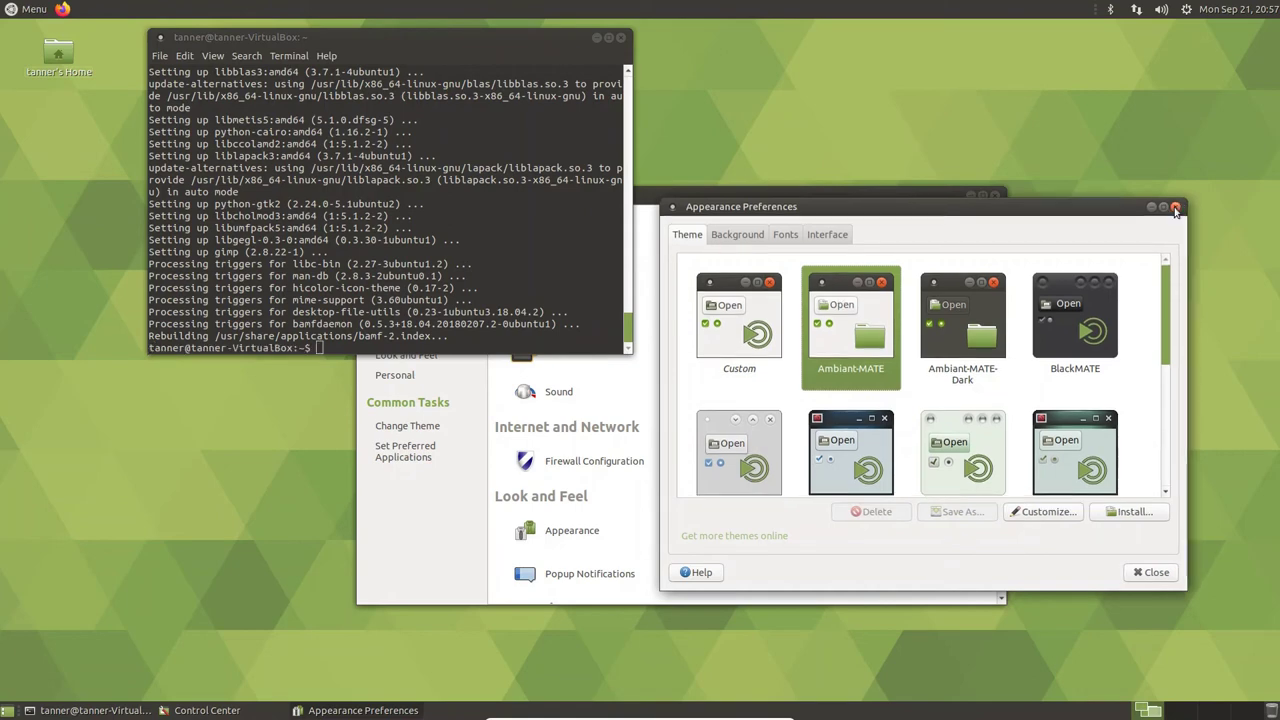
{"action": "left_click", "coordinate": [1177, 208]}
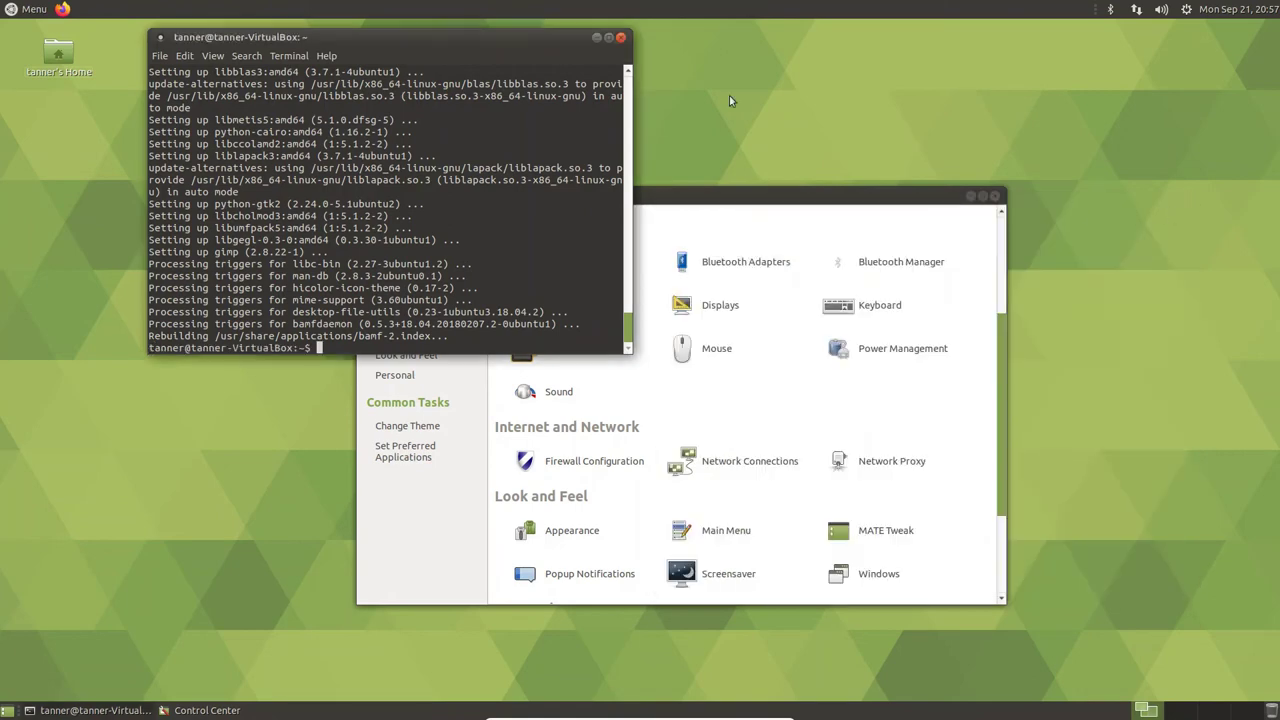
- Bring Control Center forward, then start GNU Image Manipulation Program from the MATE Menu
{"action": "left_click", "coordinate": [790, 218]}
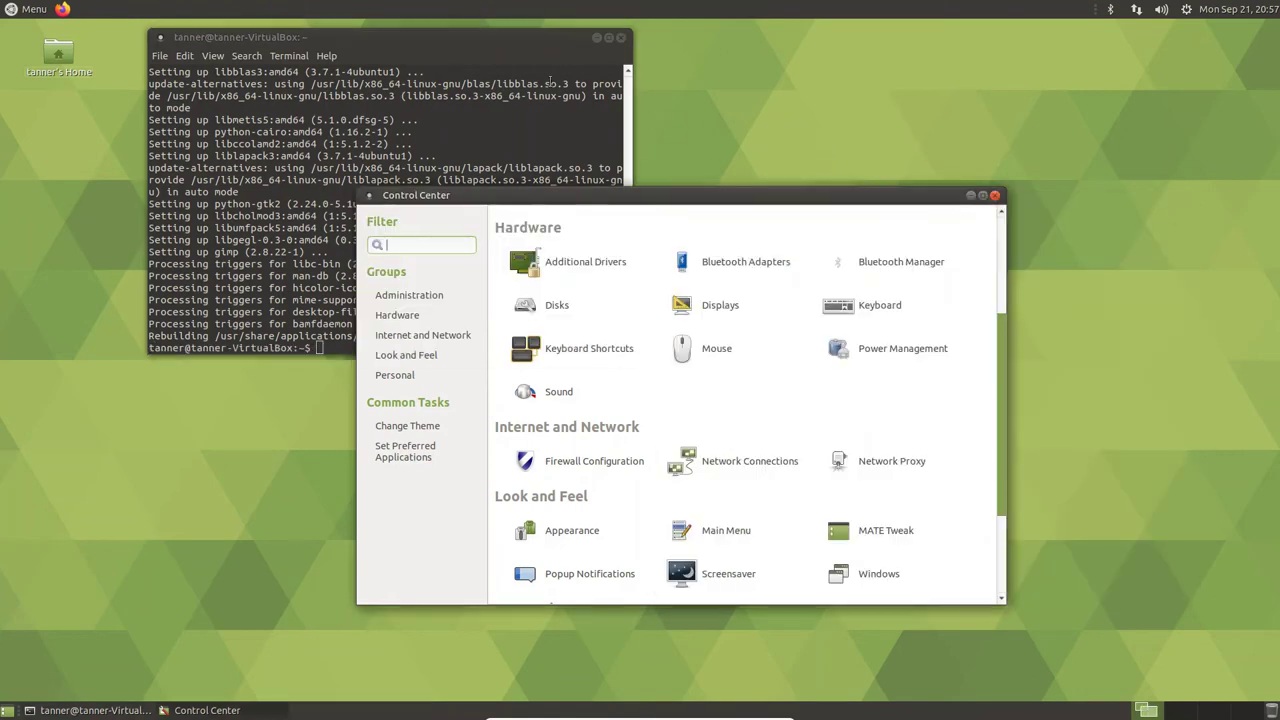
{"action": "left_click", "coordinate": [8, 8]}
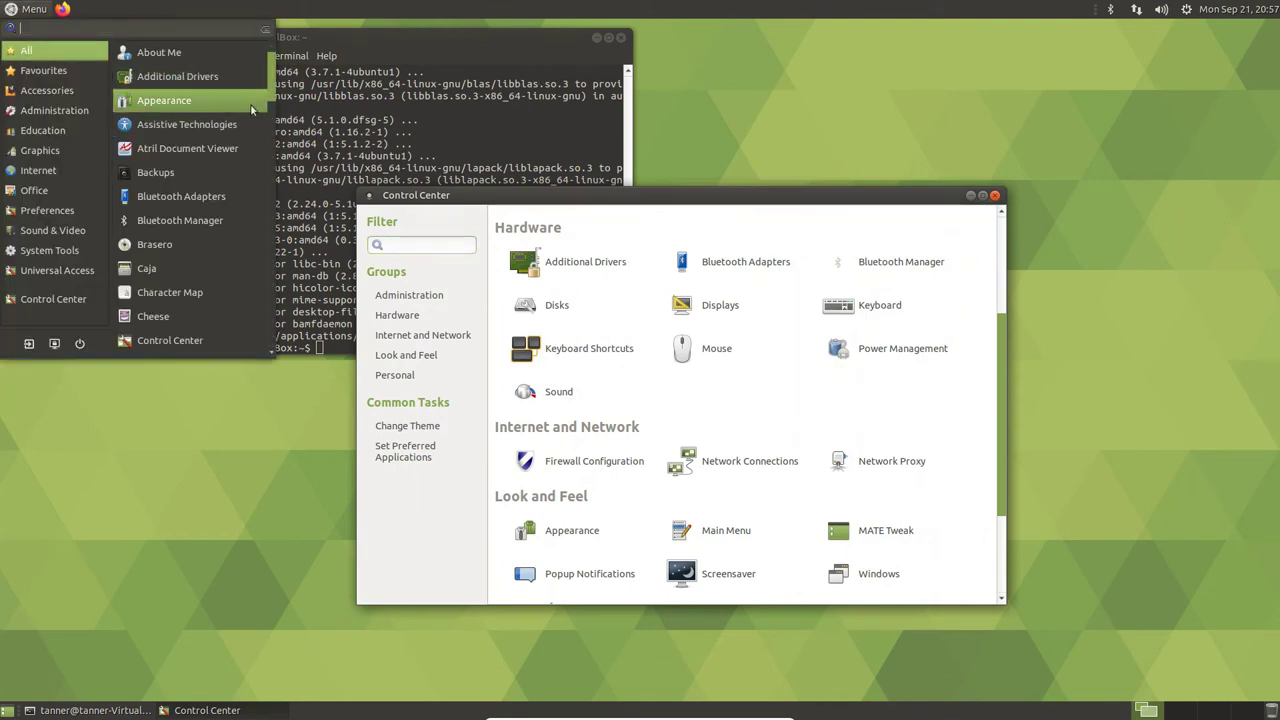
{"action": "left_click_drag", "start_coordinate": [271, 70], "coordinate": [283, 122]}
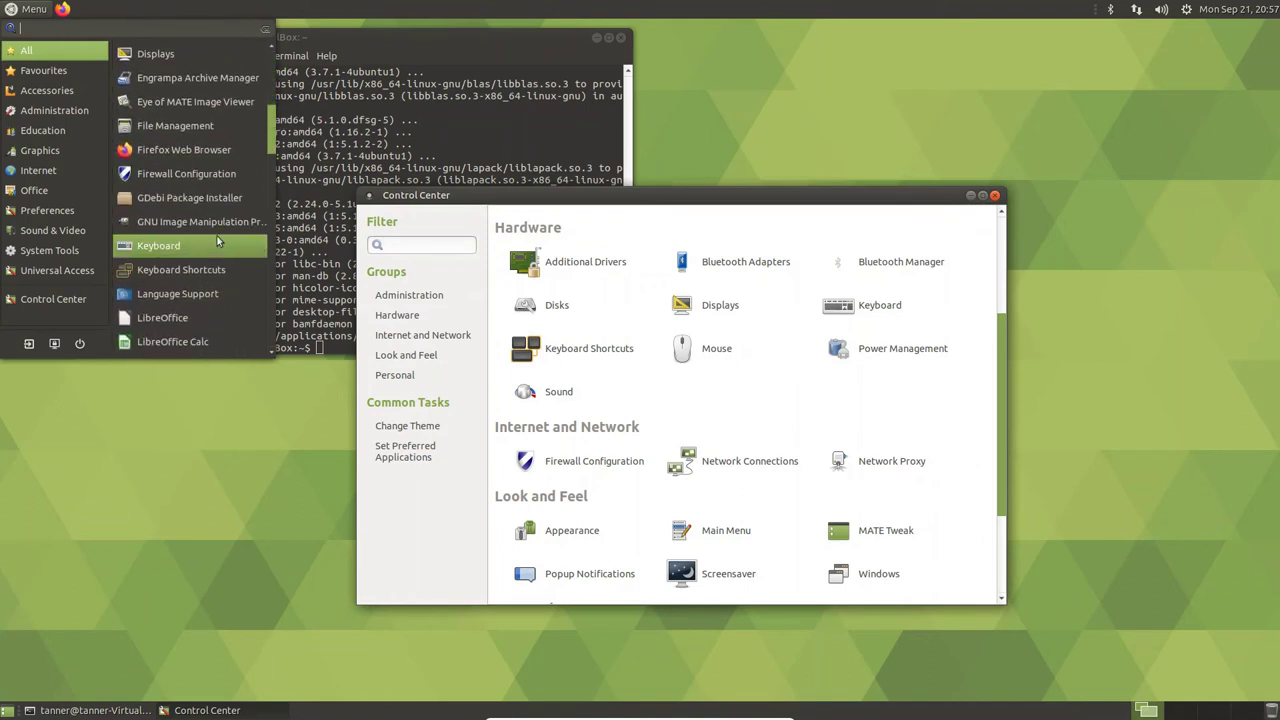
{"action": "key", "text": "Escape"}
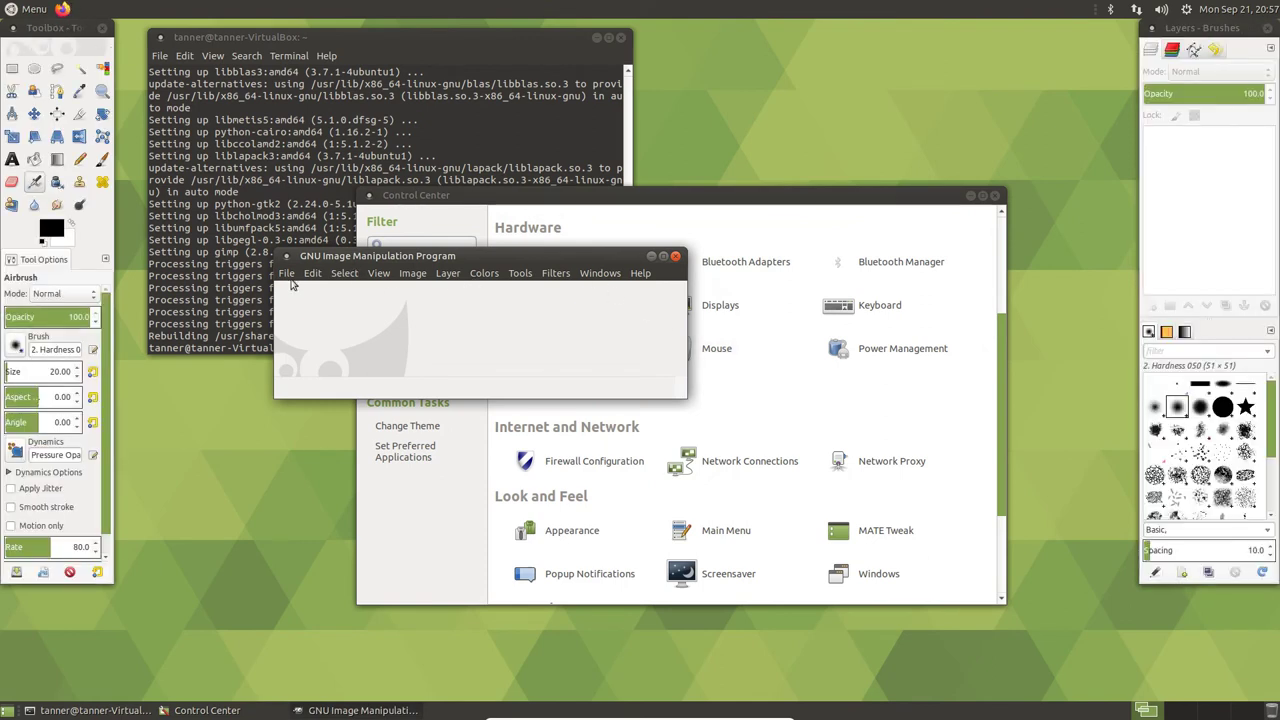
- Create a new 640×400 image and airbrush a rough loop on the canvas
{"action": "left_click", "coordinate": [288, 274]}
{"action": "left_click", "coordinate": [300, 290]}
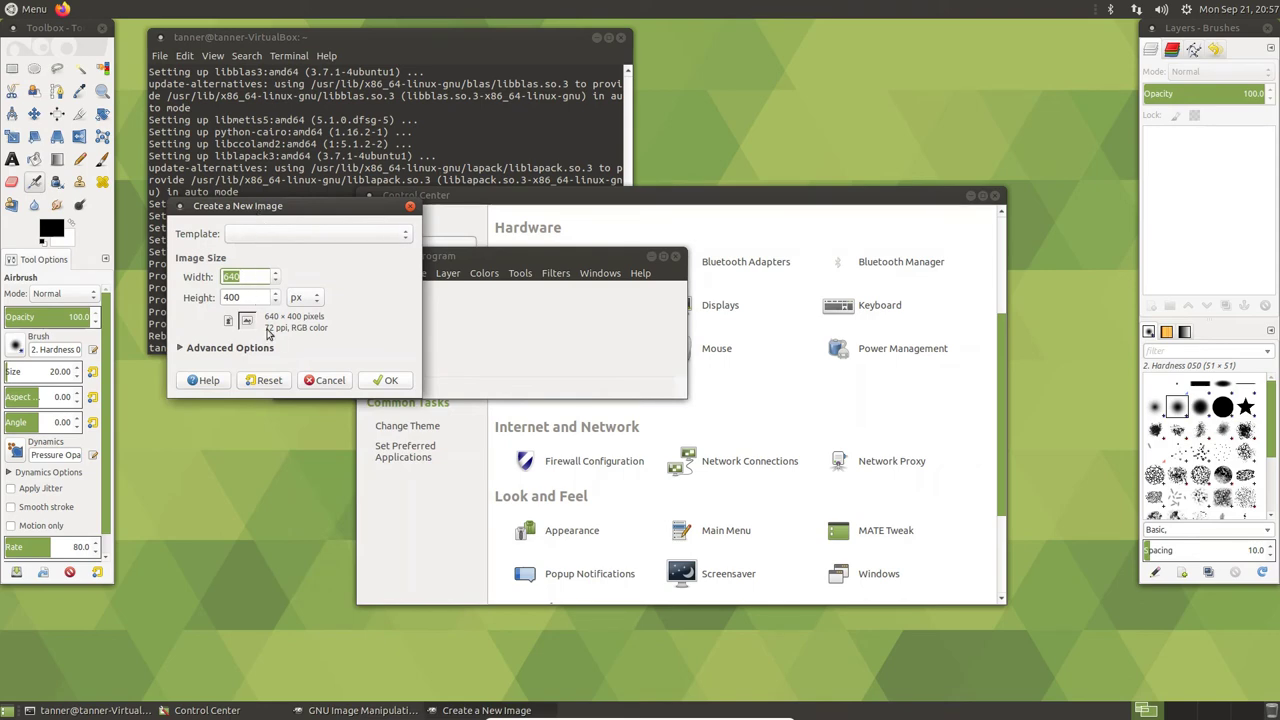
{"action": "left_click", "coordinate": [387, 382]}
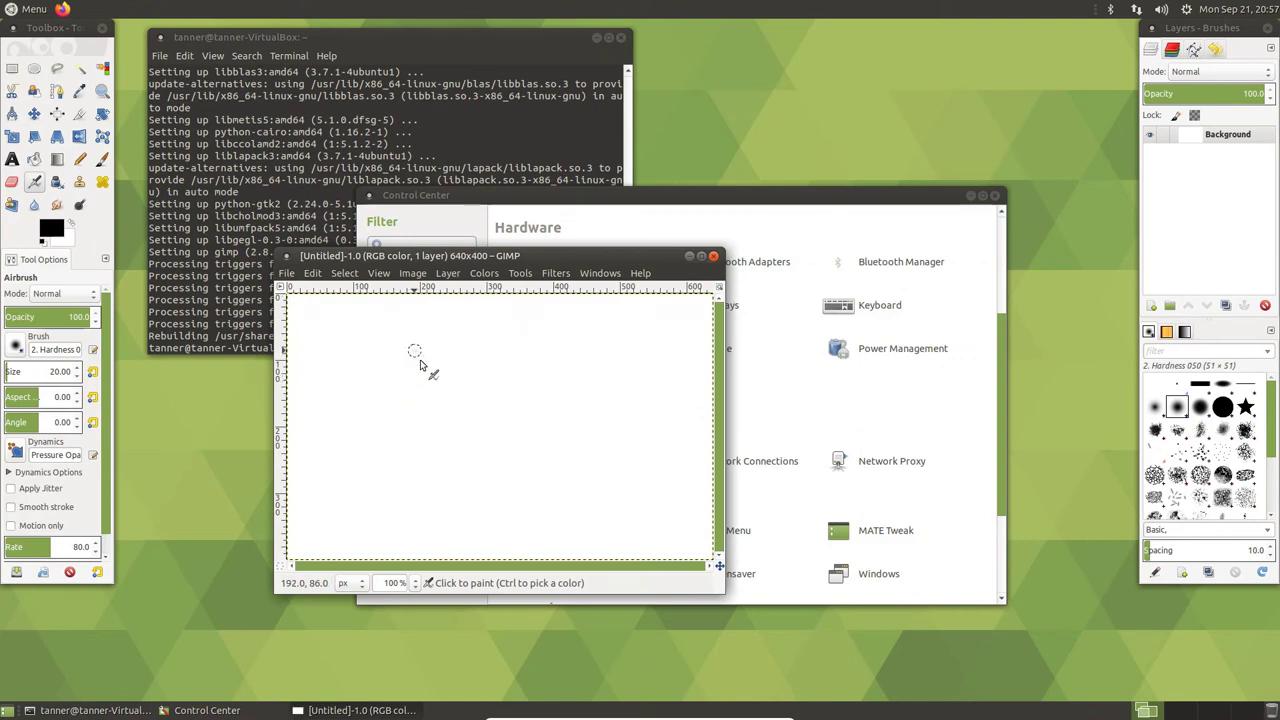
{"action": "mouse_move", "coordinate": [415, 351]}
{"action": "left_mouse_down"}
{"action": "mouse_move", "coordinate": [455, 405]}
{"action": "mouse_move", "coordinate": [508, 362]}
{"action": "mouse_move", "coordinate": [364, 472]}
{"action": "mouse_move", "coordinate": [297, 292]}
{"action": "mouse_move", "coordinate": [418, 322]}
{"action": "left_mouse_up"}
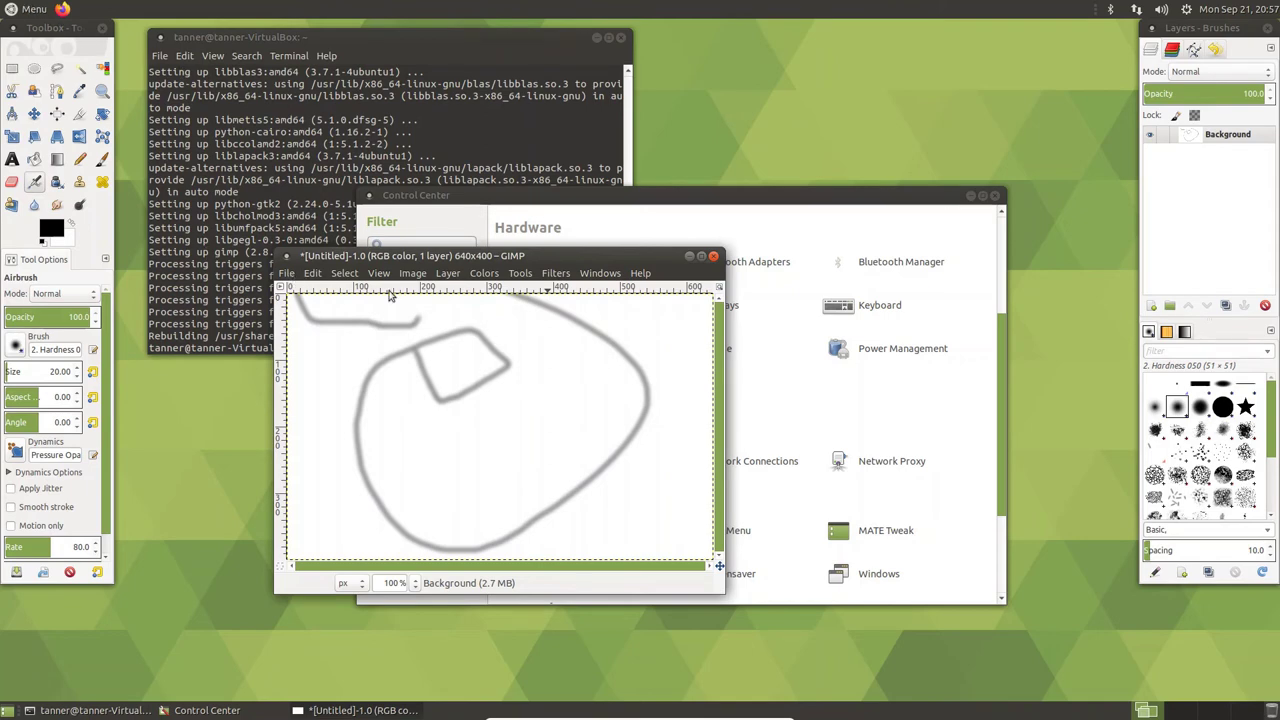
- Maximize and restore the image window, nudging the Layers–Brushes dock down and back up
{"action": "left_click", "coordinate": [701, 256]}
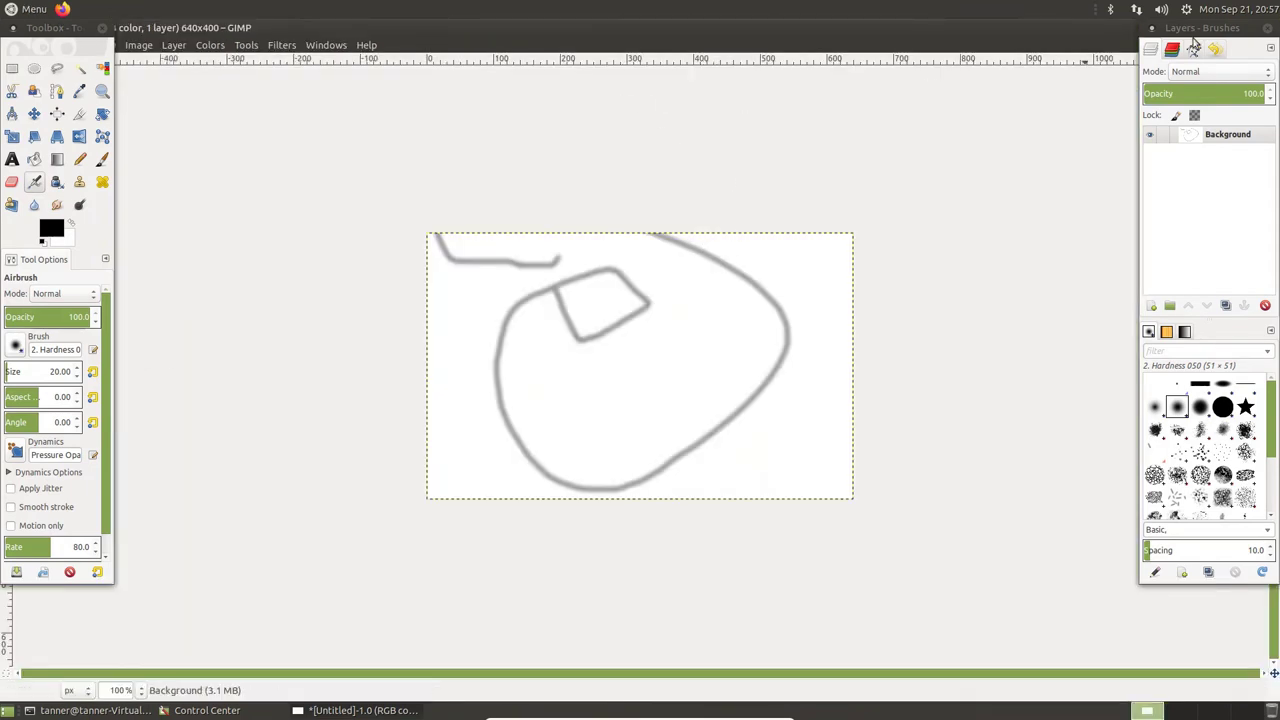
{"action": "left_click_drag", "start_coordinate": [1210, 28], "coordinate": [1198, 49]}
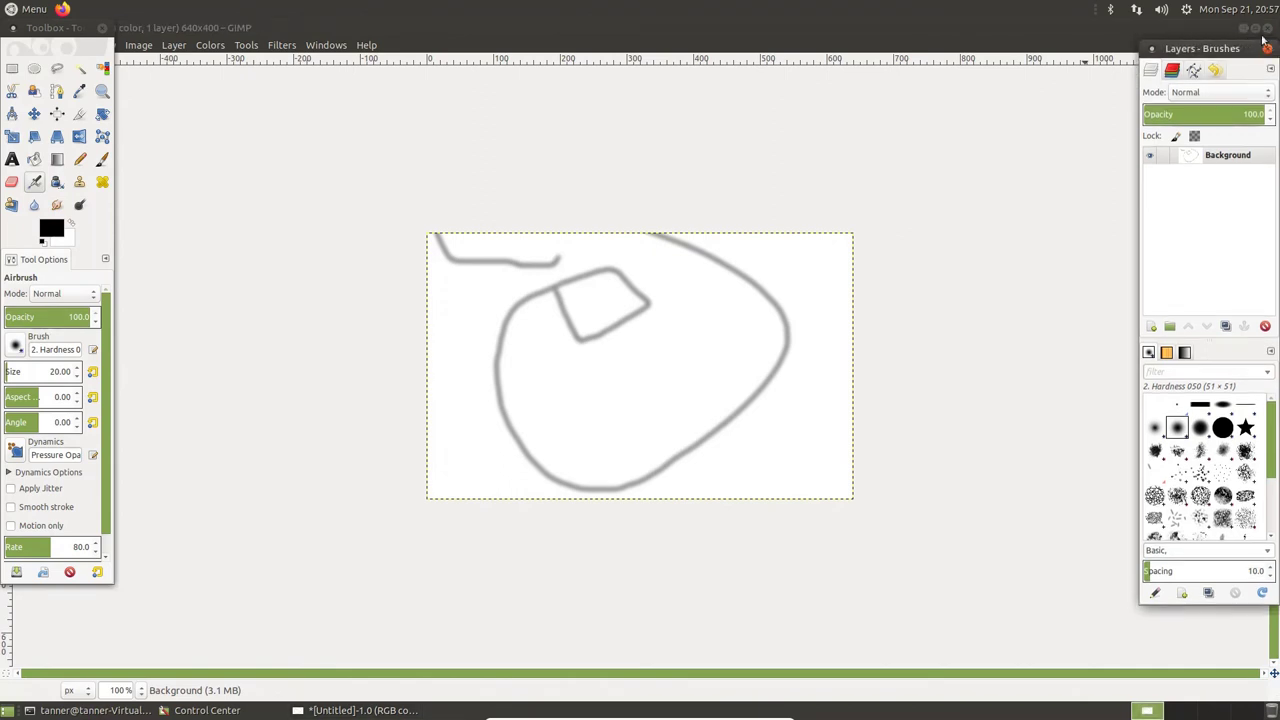
{"action": "left_click", "coordinate": [1263, 38]}
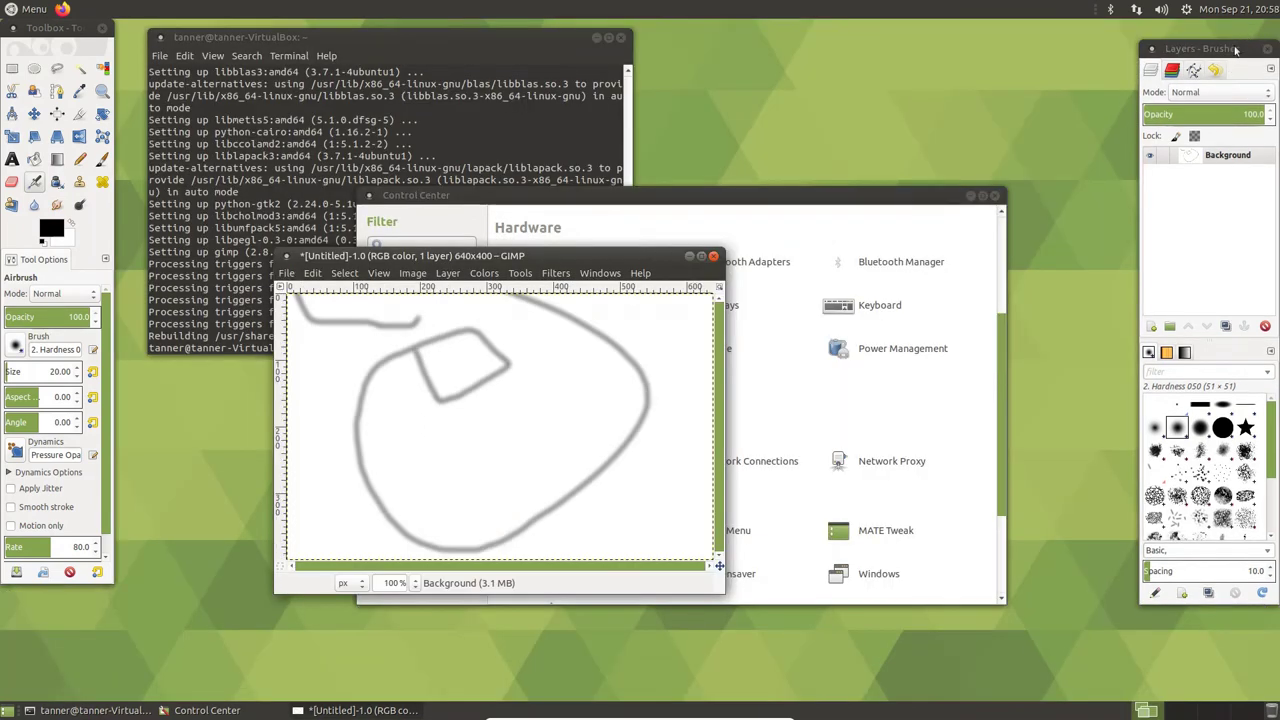
{"action": "left_click_drag", "start_coordinate": [1236, 49], "coordinate": [1236, 36]}
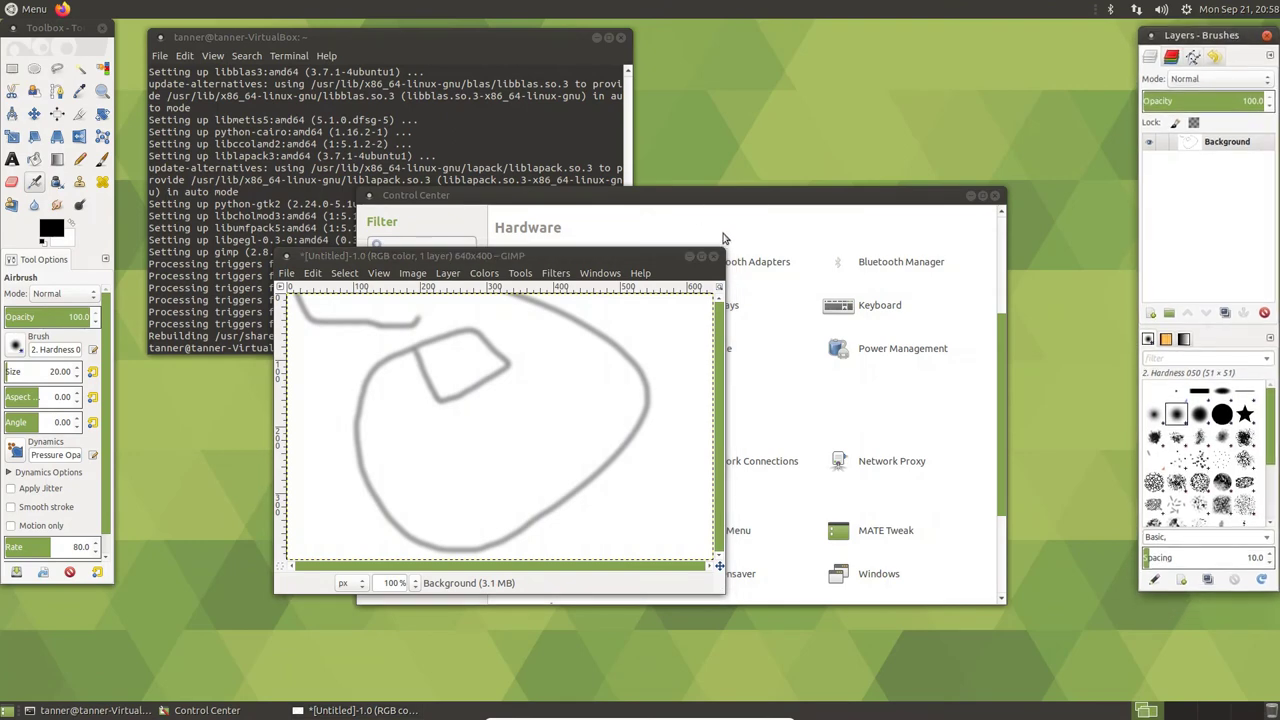
- Close the sketched image, discarding its changes without saving
{"action": "left_click", "coordinate": [713, 256]}
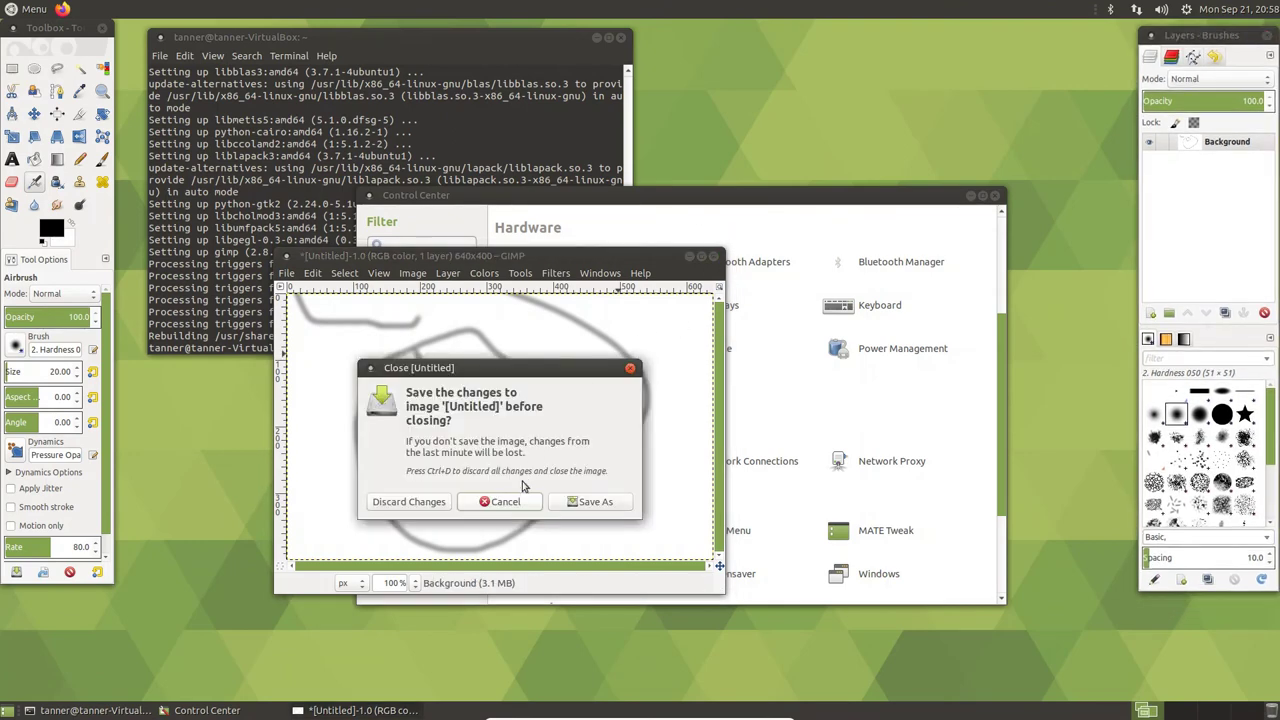
{"action": "left_click", "coordinate": [438, 510]}
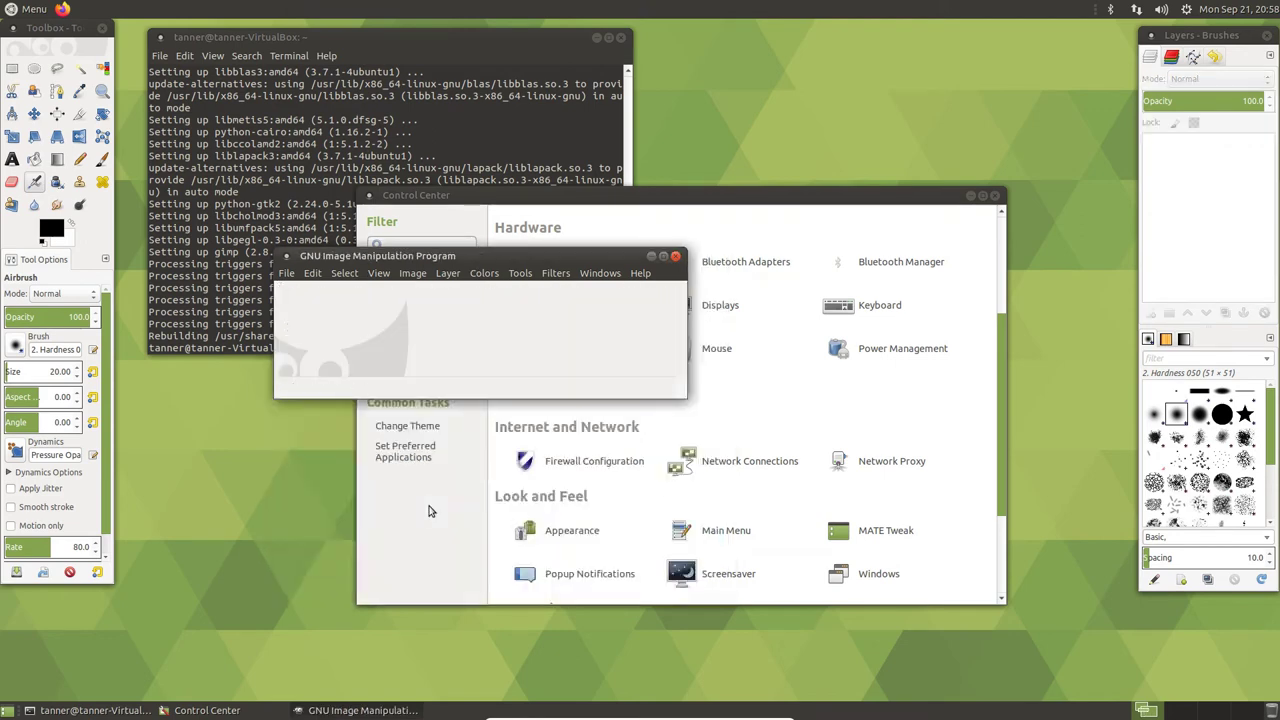
{"action": "left_click", "coordinate": [288, 275]}
- Quit GIMP, close the Control Center, and exit the terminal with the exit command
{"action": "left_click", "coordinate": [297, 589]}
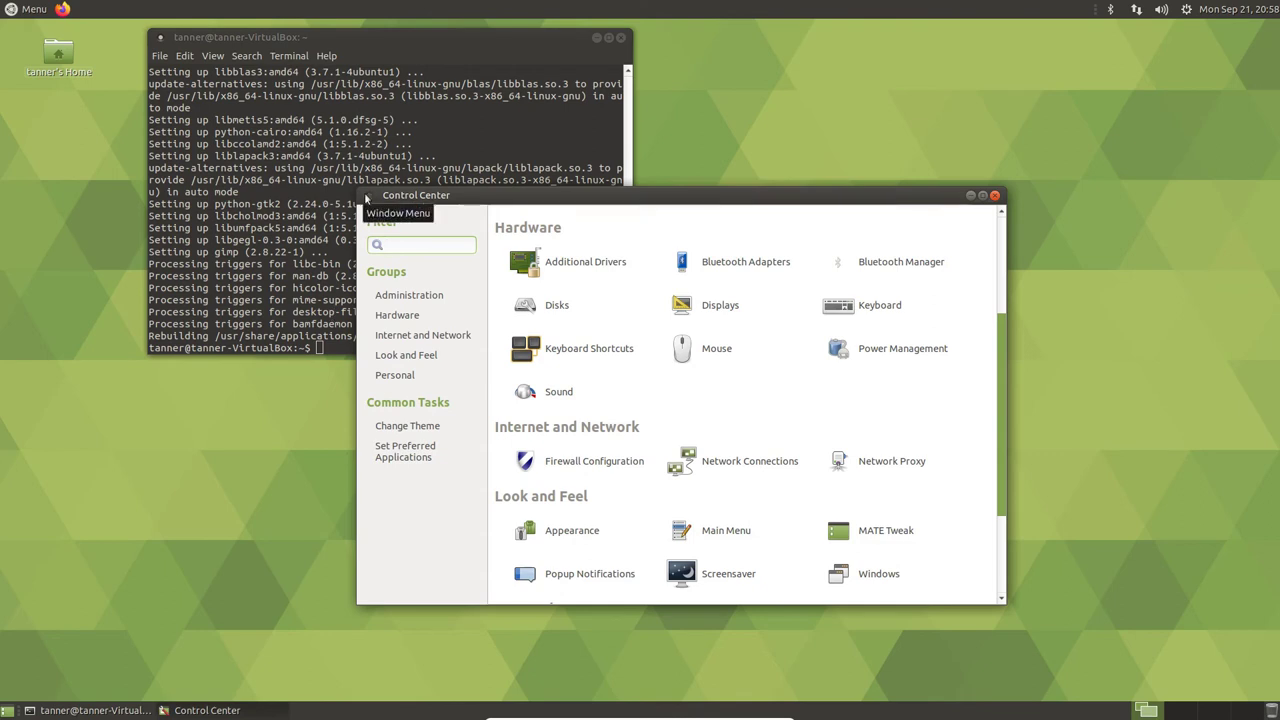
{"action": "left_click", "coordinate": [995, 195]}
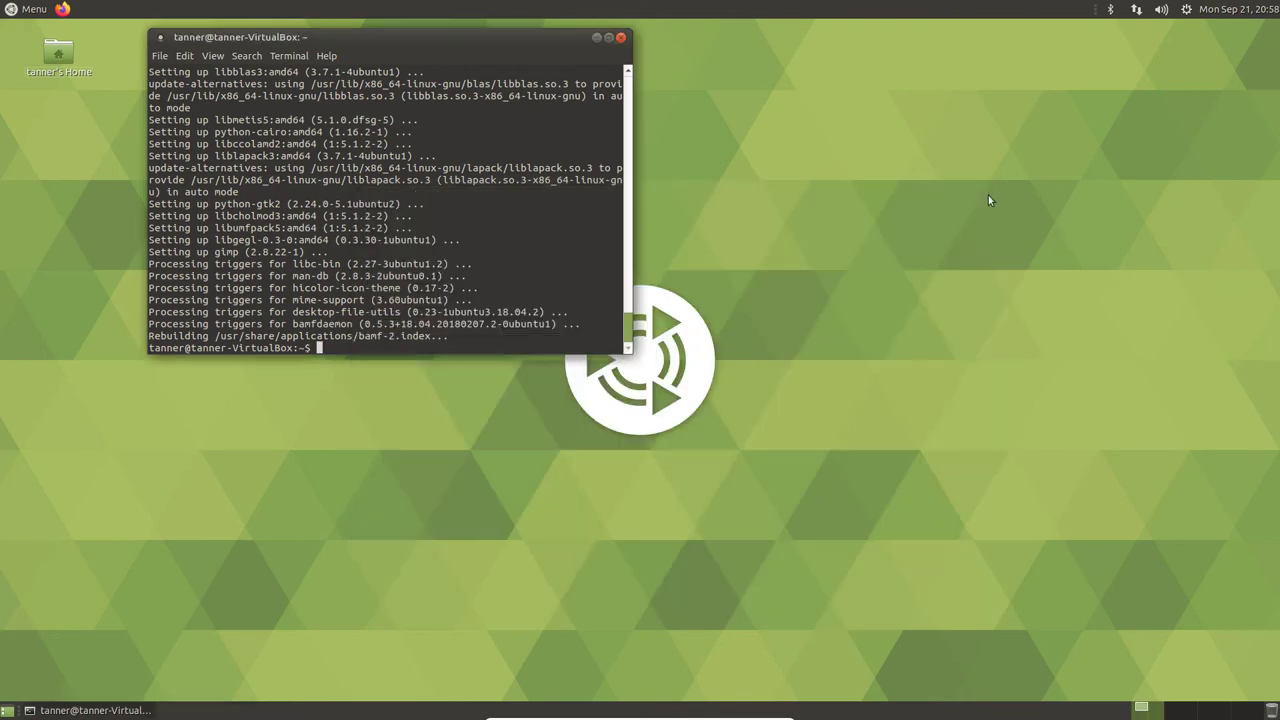
{"action": "left_click", "coordinate": [4, 6]}
{"action": "left_click", "coordinate": [370, 6]}
{"action": "type", "text": "xit"}
{"action": "key", "text": "Return"}
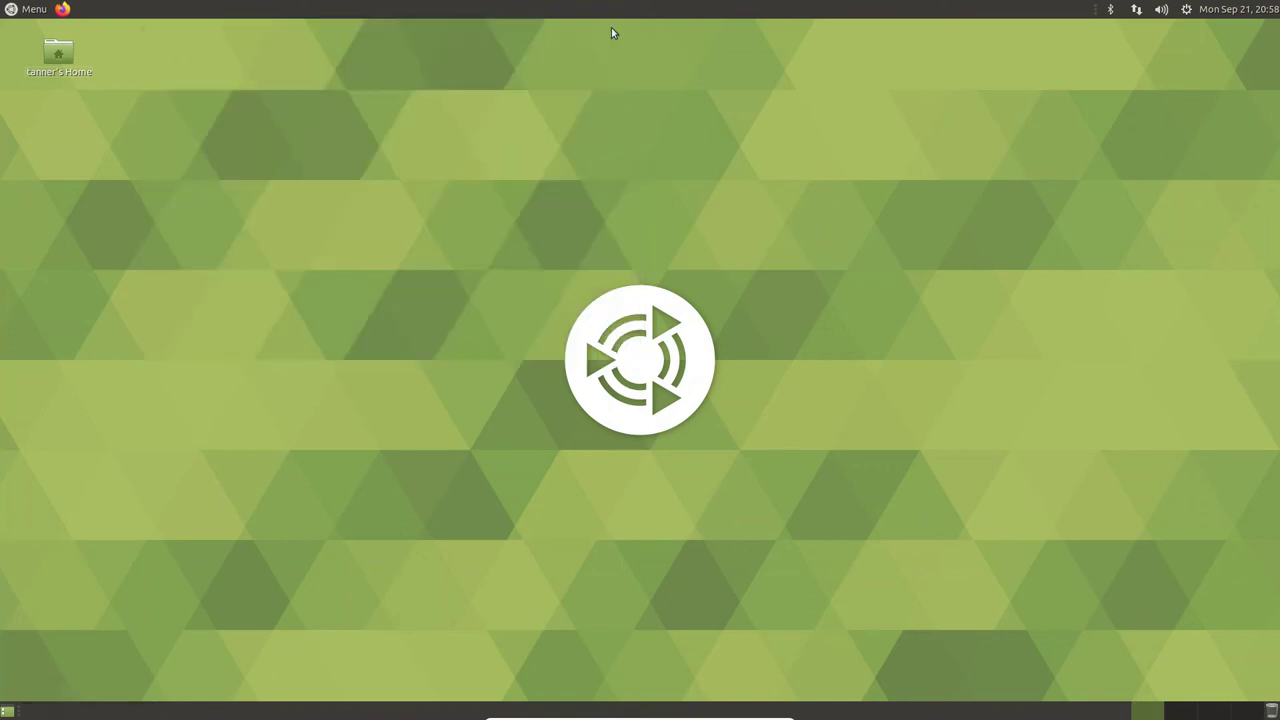
- Check the panel calendar, then open System Settings from the top-panel session menu
{"action": "left_click", "coordinate": [1238, 9]}
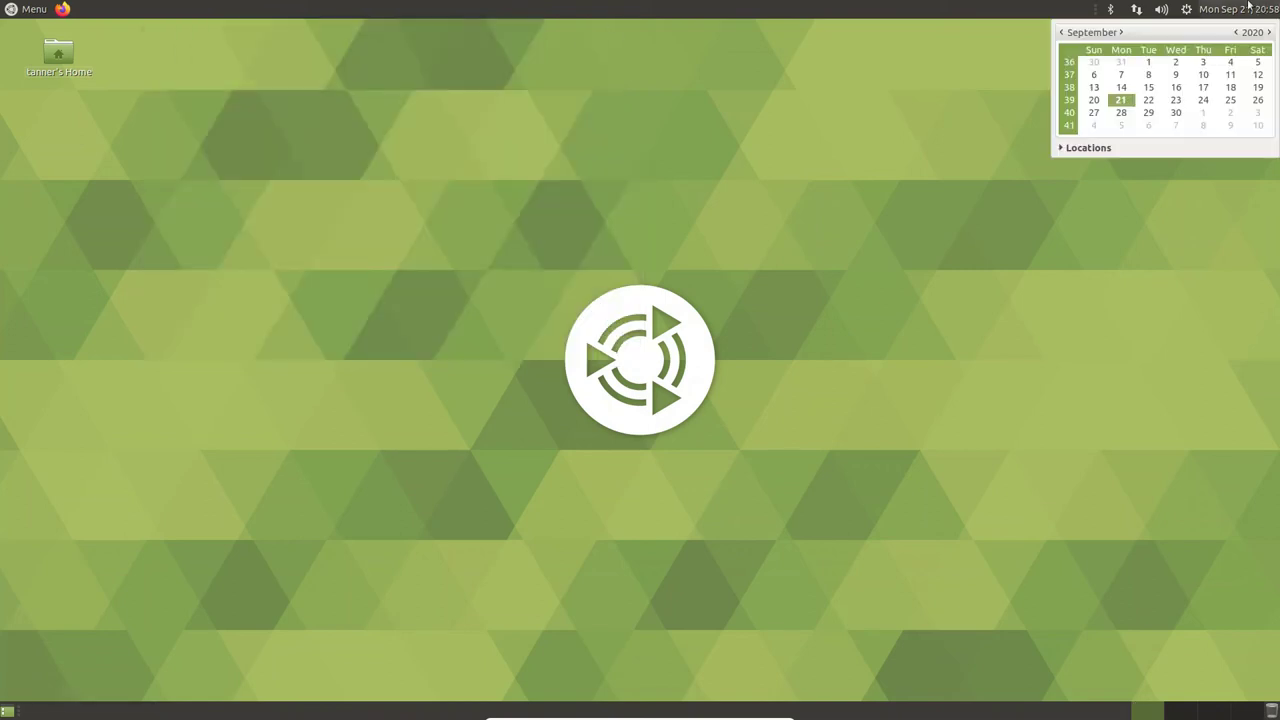
{"action": "left_click", "coordinate": [1187, 10]}
{"action": "left_click", "coordinate": [1101, 55]}
{"action": "left_click", "coordinate": [1257, 7]}
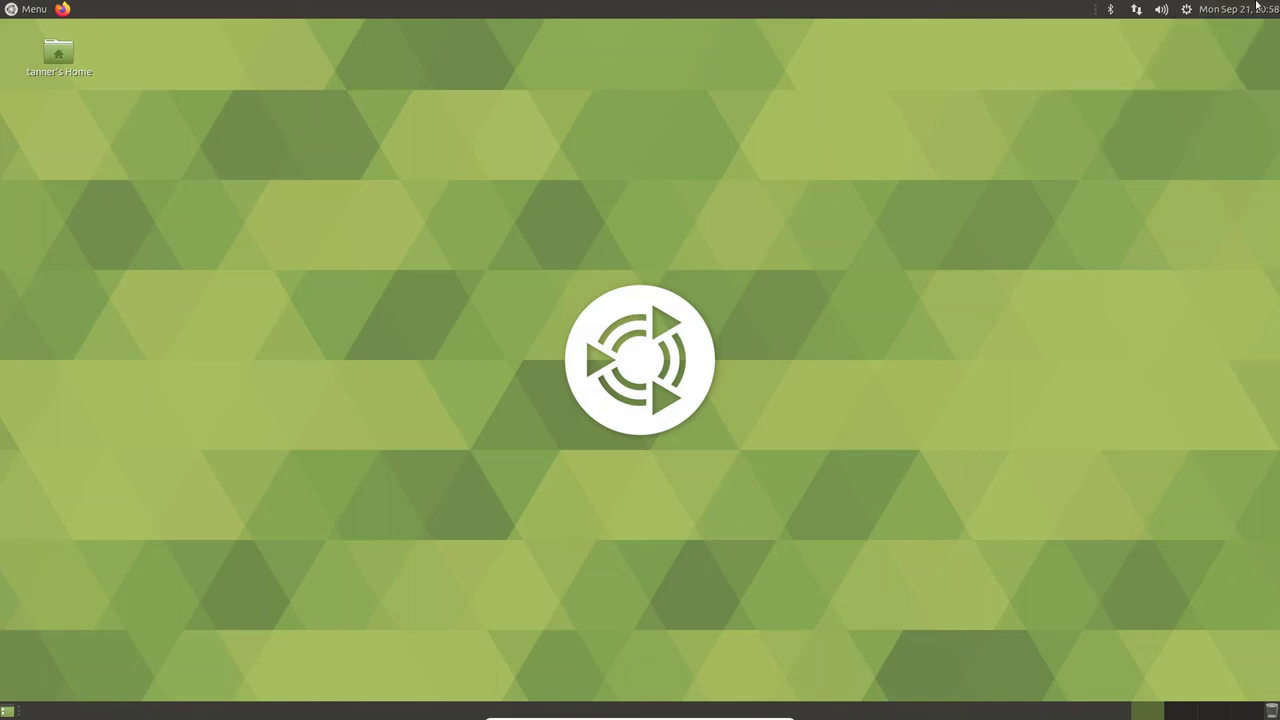
{"action": "left_click", "coordinate": [1188, 9]}
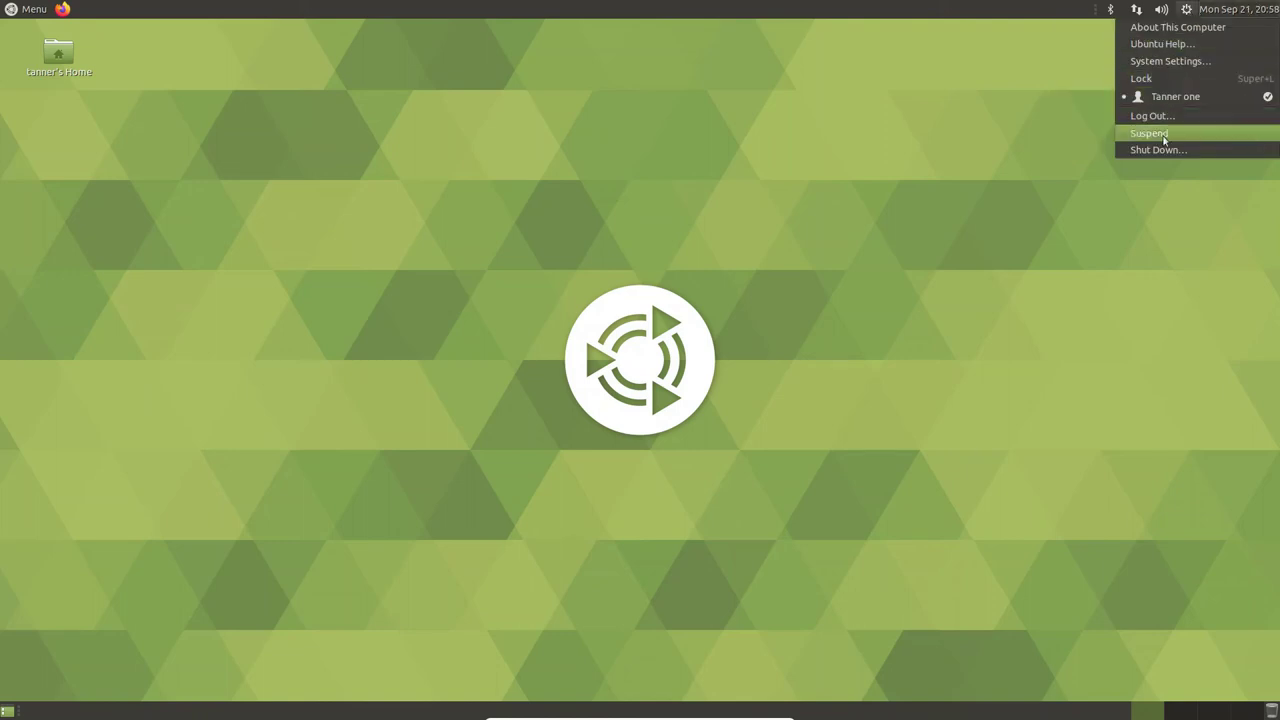
{"action": "left_click", "coordinate": [1240, 9]}
{"action": "left_click", "coordinate": [1240, 9]}
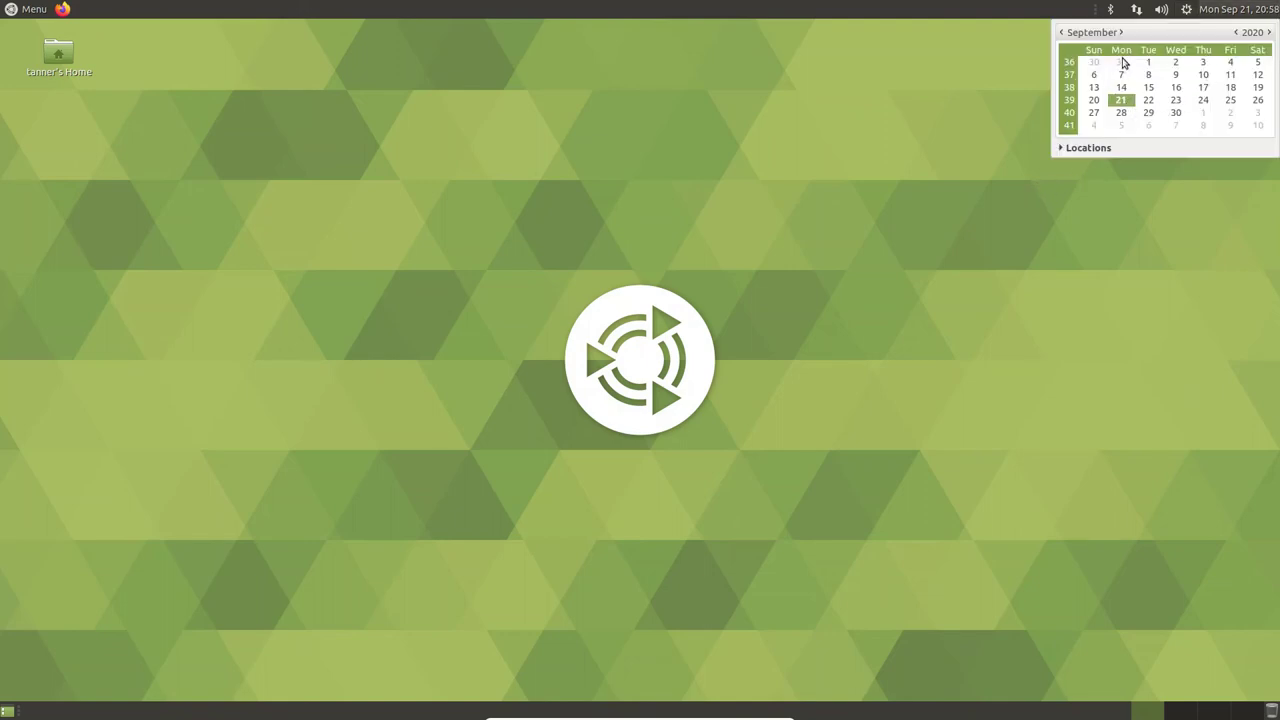
{"action": "left_click", "coordinate": [1188, 9]}
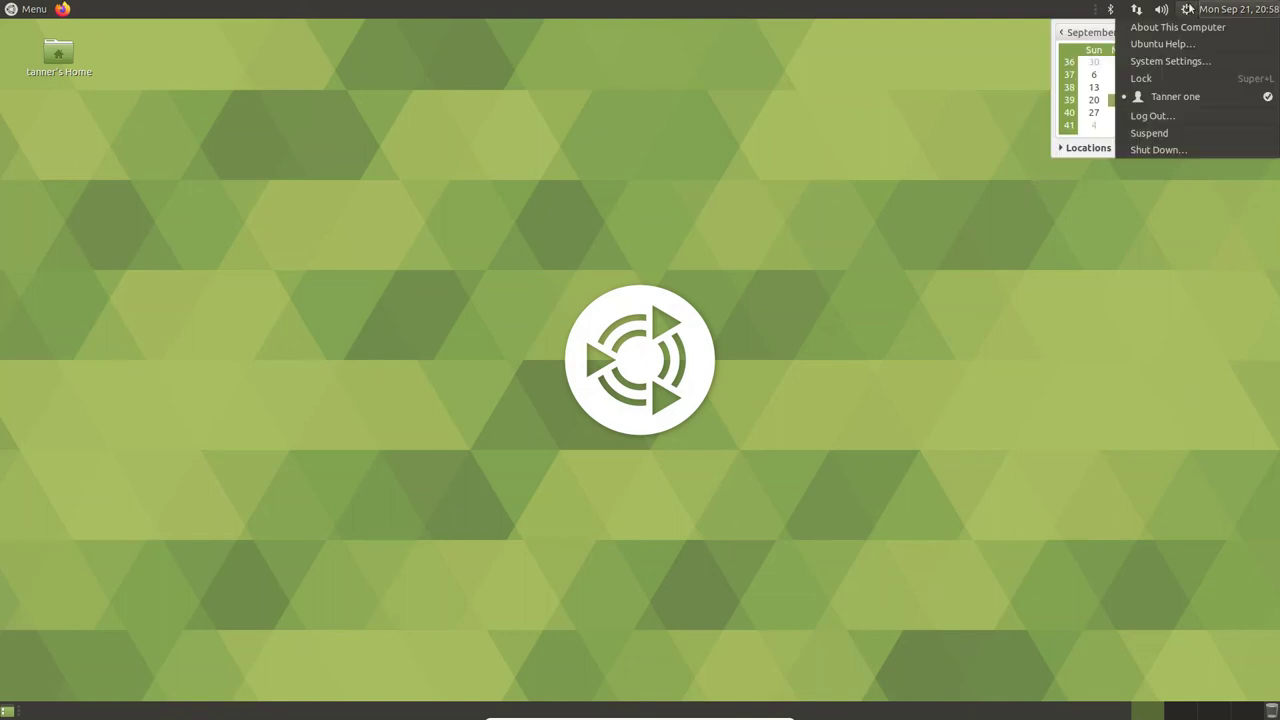
{"action": "left_click", "coordinate": [1176, 64]}
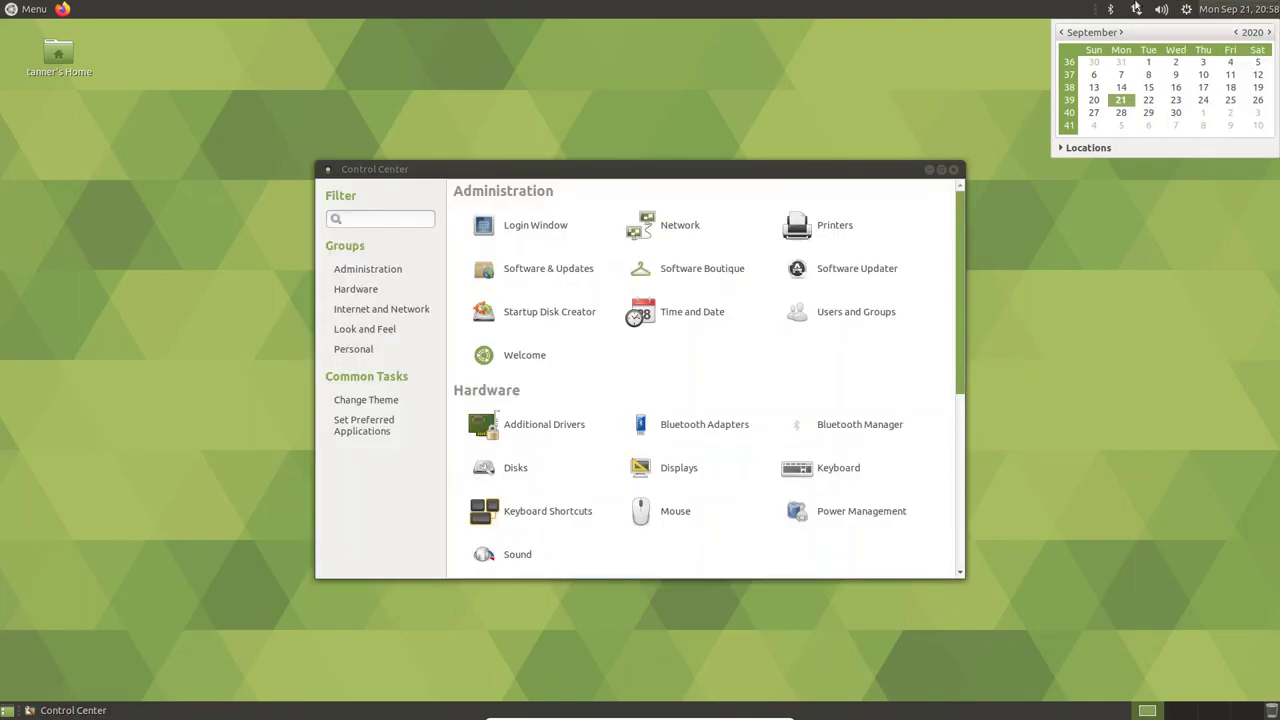
{"action": "left_click", "coordinate": [1265, 10]}
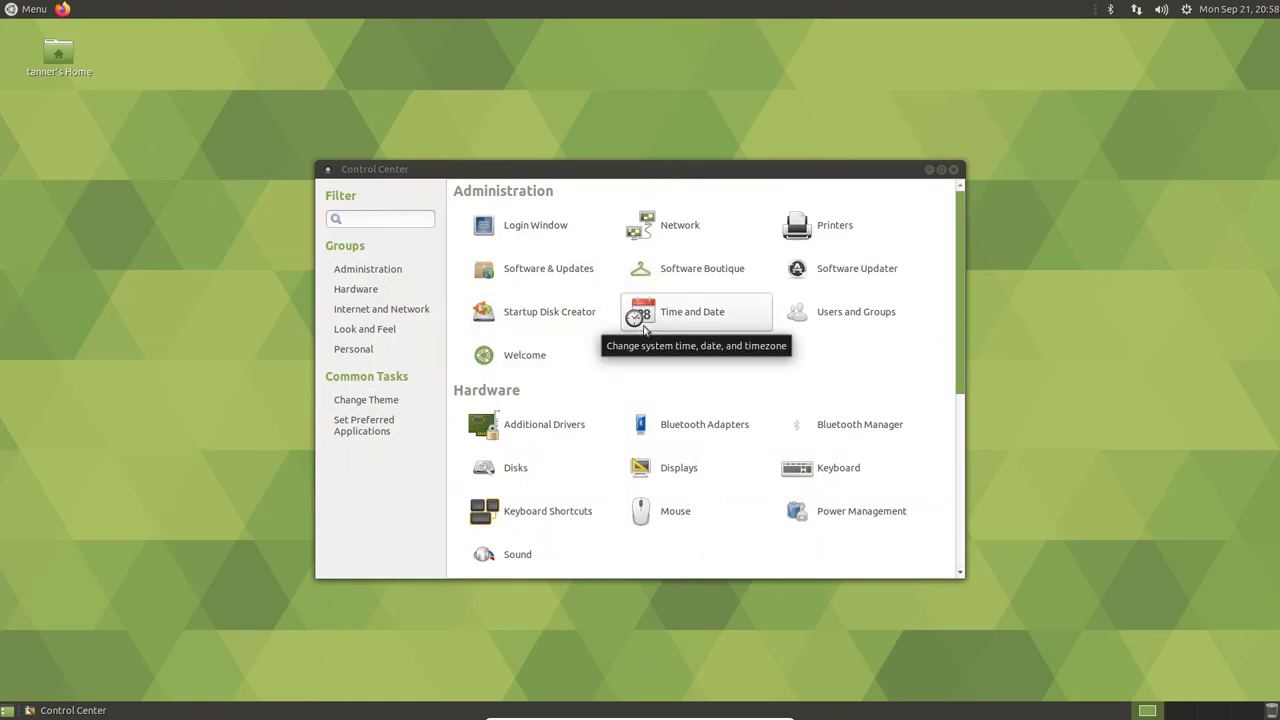
{"action": "left_click", "coordinate": [661, 312]}
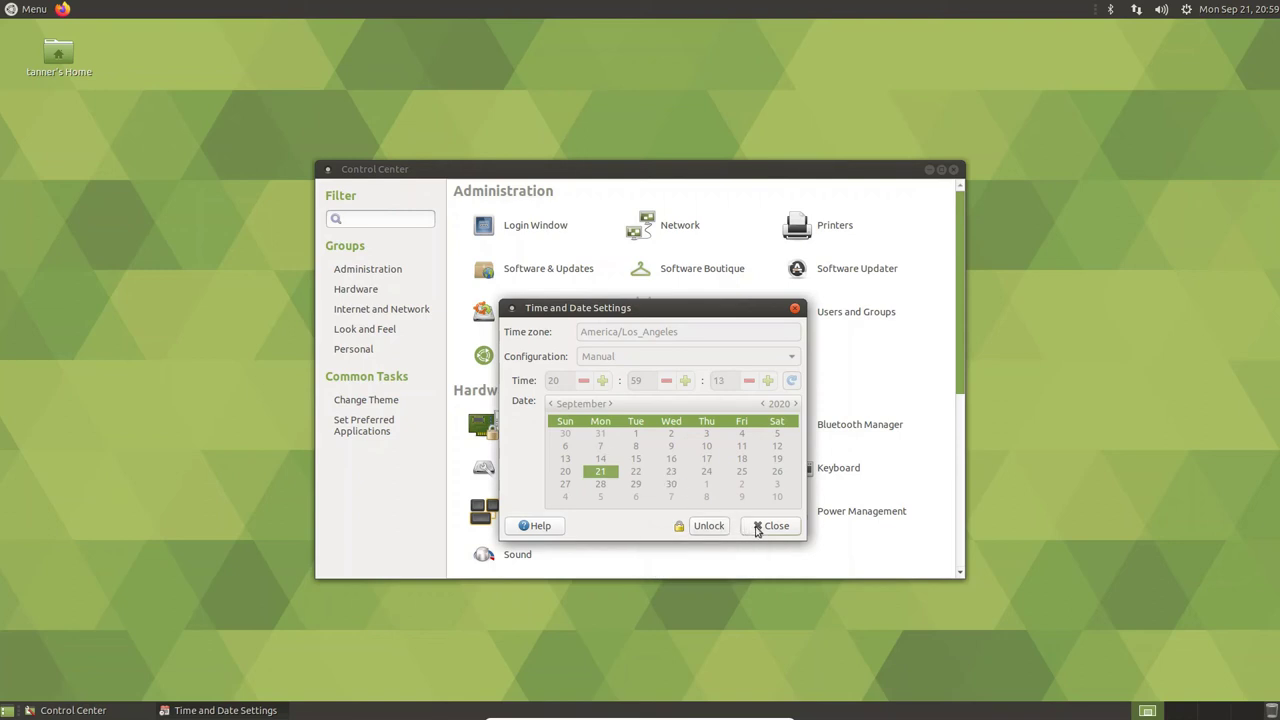
{"action": "left_click", "coordinate": [757, 529]}
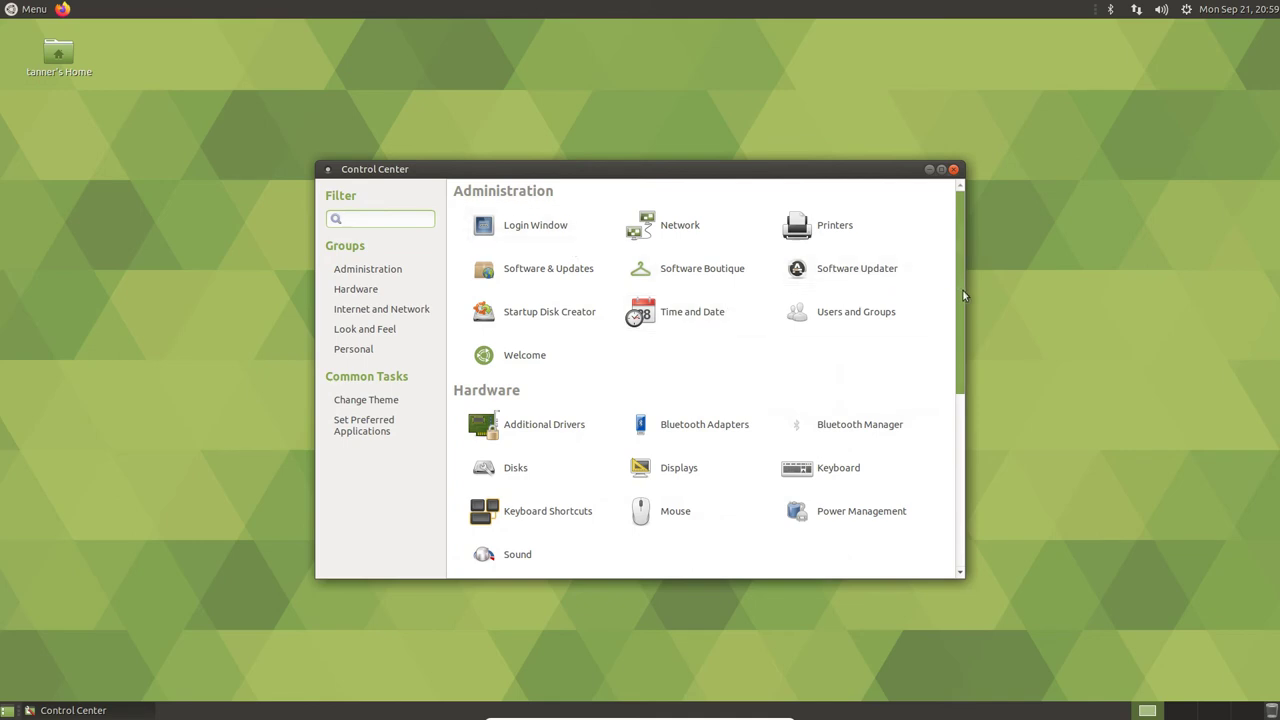
- Launch Software Updater from the Control Center's Administration section
{"action": "left_click", "coordinate": [886, 271]}
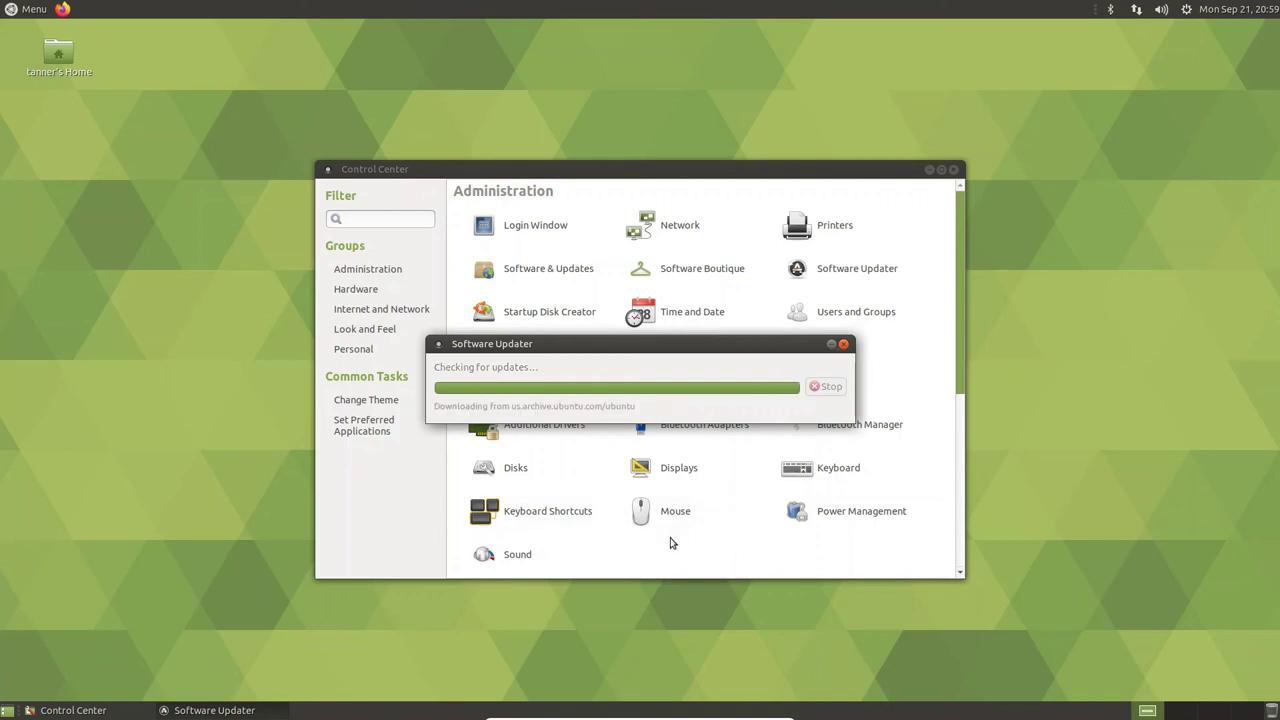
- Raise Software Updater and select the Generic Linux kernel image update in its list
{"action": "scroll", "coordinate": [726, 474], "scroll_direction": "down", "scroll_amount": 1}
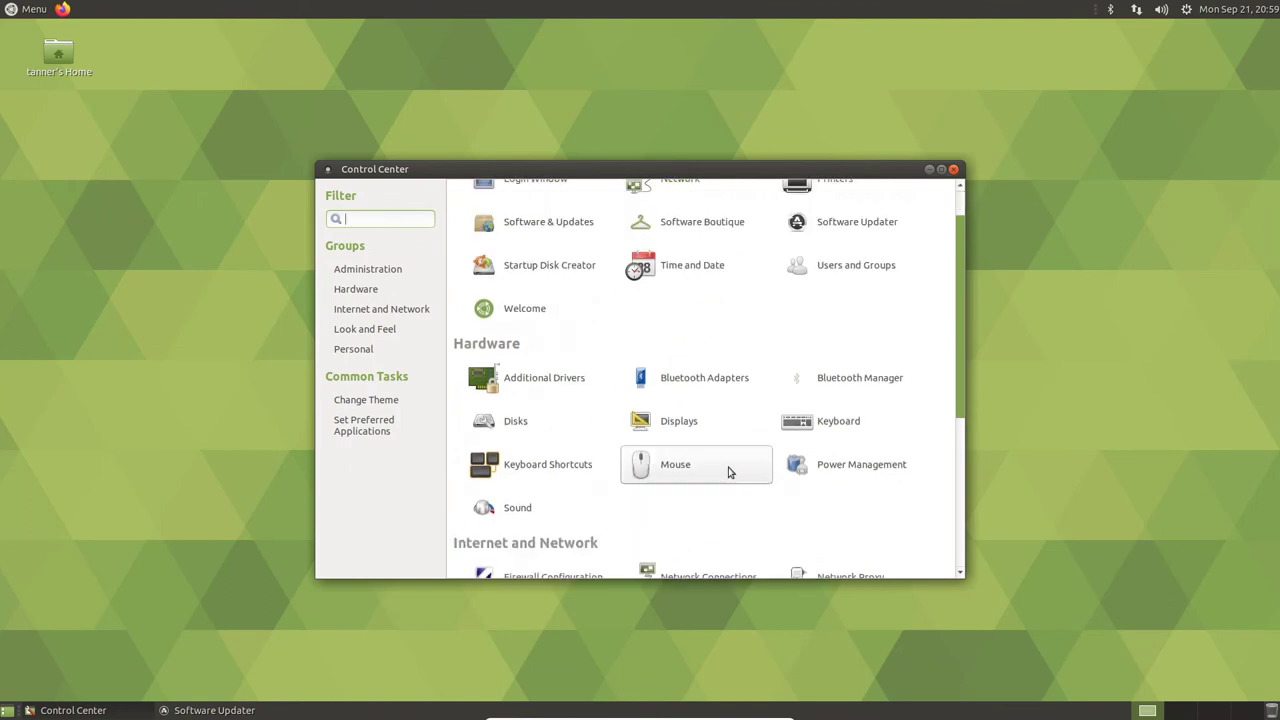
{"action": "scroll", "coordinate": [731, 470], "scroll_direction": "up", "scroll_amount": 1}
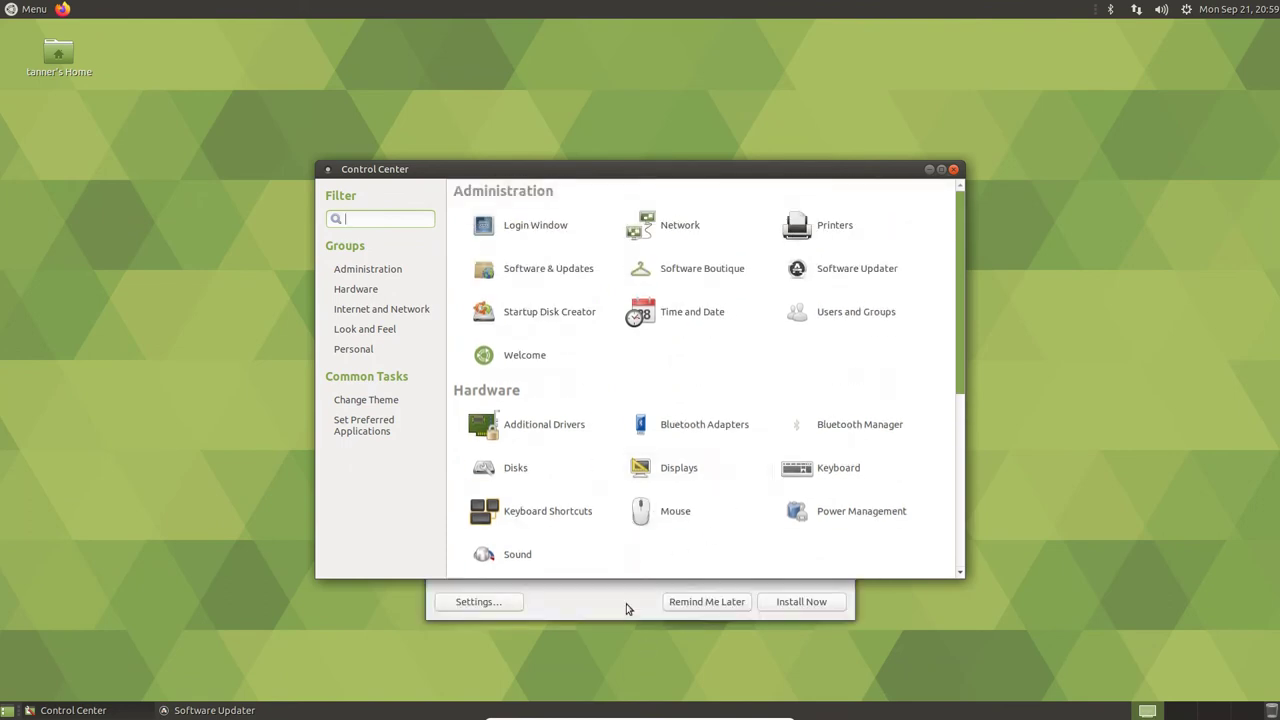
{"action": "left_click", "coordinate": [629, 600]}
{"action": "left_click", "coordinate": [562, 480]}
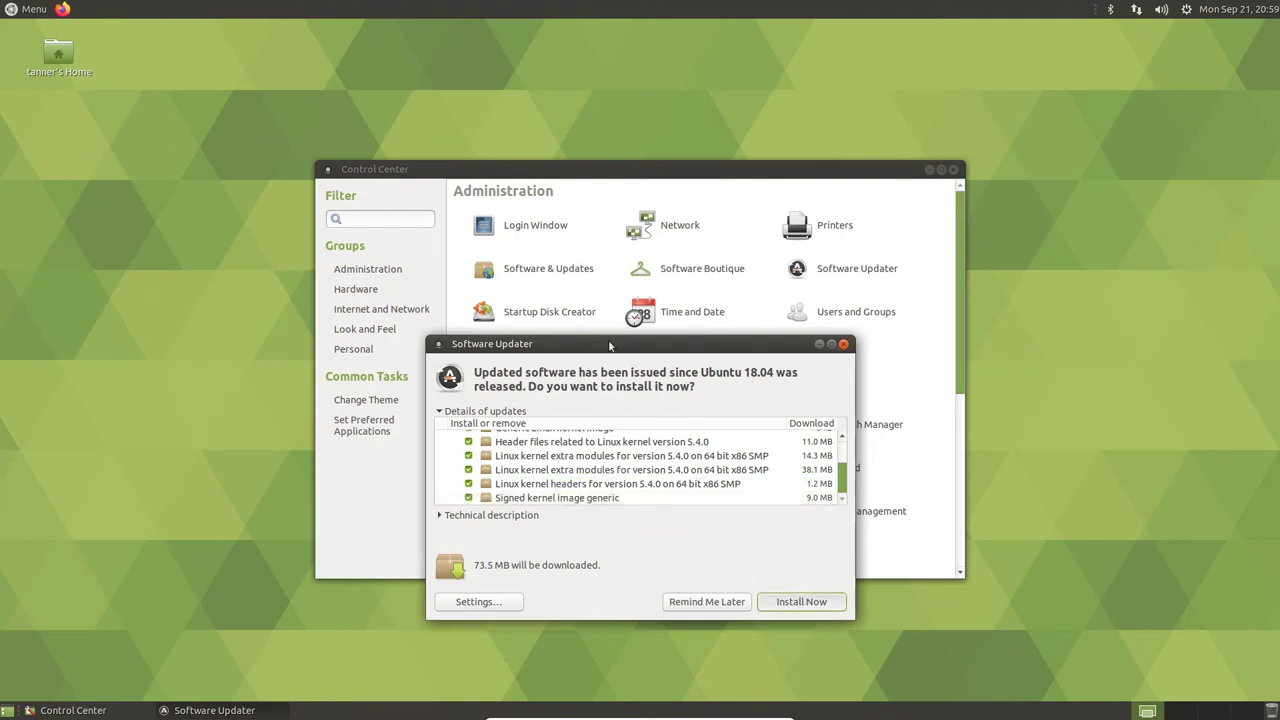
- Rearrange the updater and Control Center windows, then enter the account password to authorise installing
{"action": "left_click_drag", "start_coordinate": [610, 346], "coordinate": [921, 252]}
{"action": "left_click", "coordinate": [705, 176]}
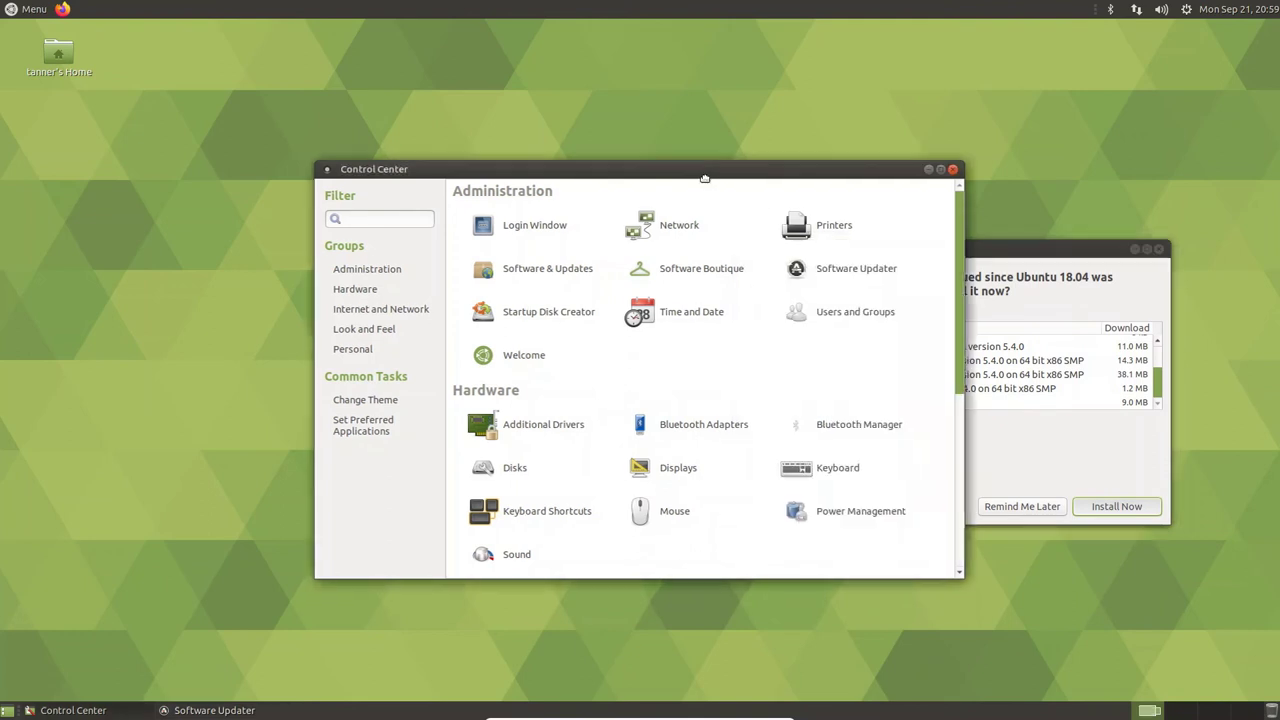
{"action": "left_click_drag", "start_coordinate": [705, 176], "coordinate": [639, 185]}
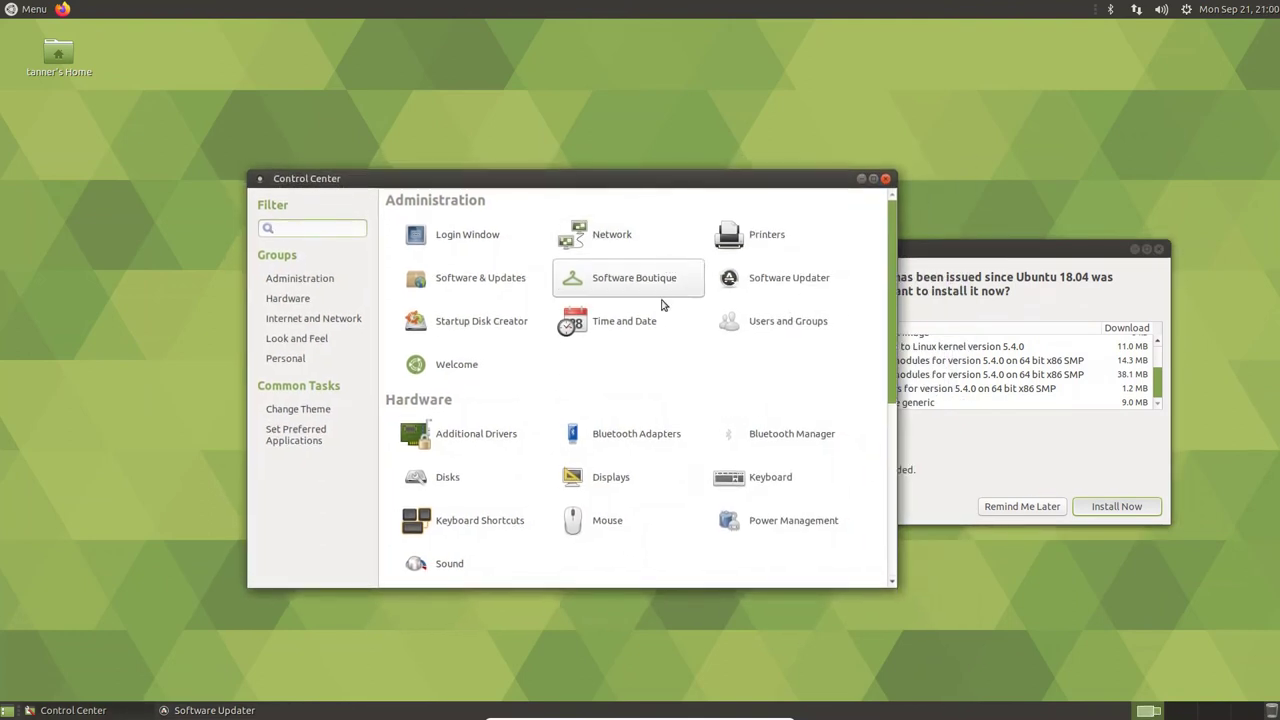
{"action": "scroll", "coordinate": [533, 441], "scroll_direction": "down", "scroll_amount": 1}
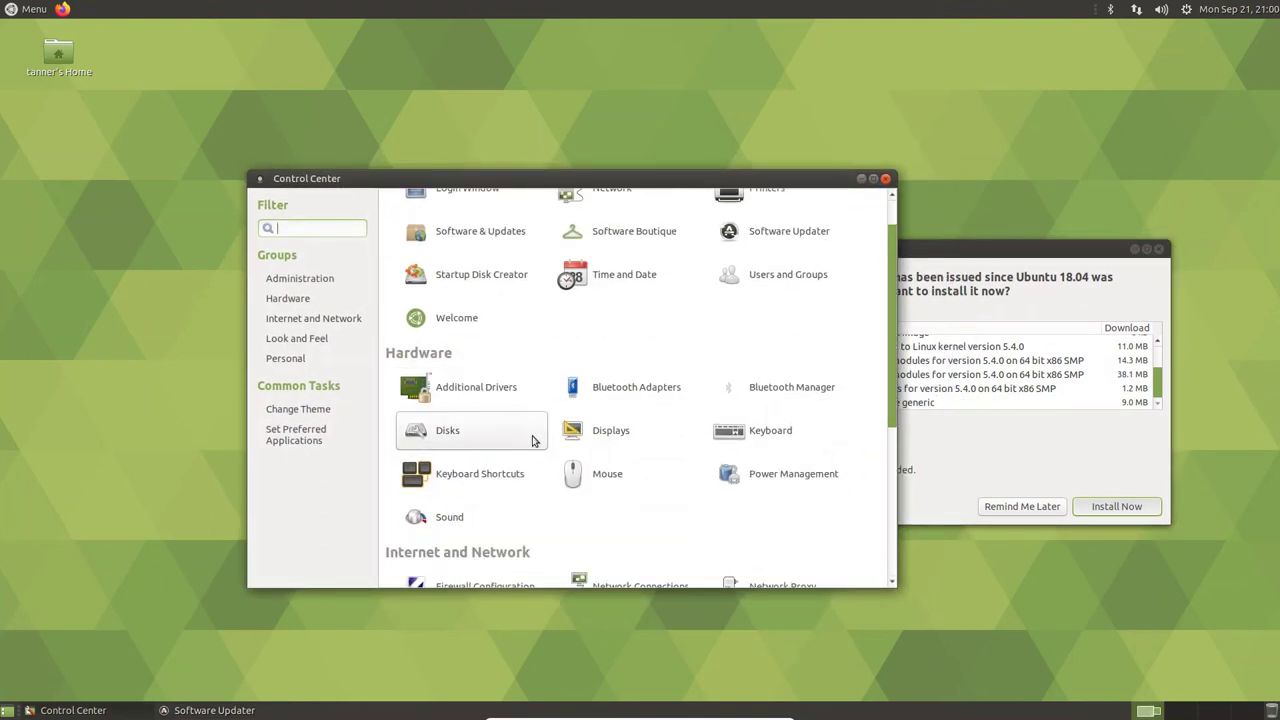
{"action": "scroll", "coordinate": [530, 435], "scroll_direction": "down", "scroll_amount": 5}
{"action": "left_click", "coordinate": [293, 357]}
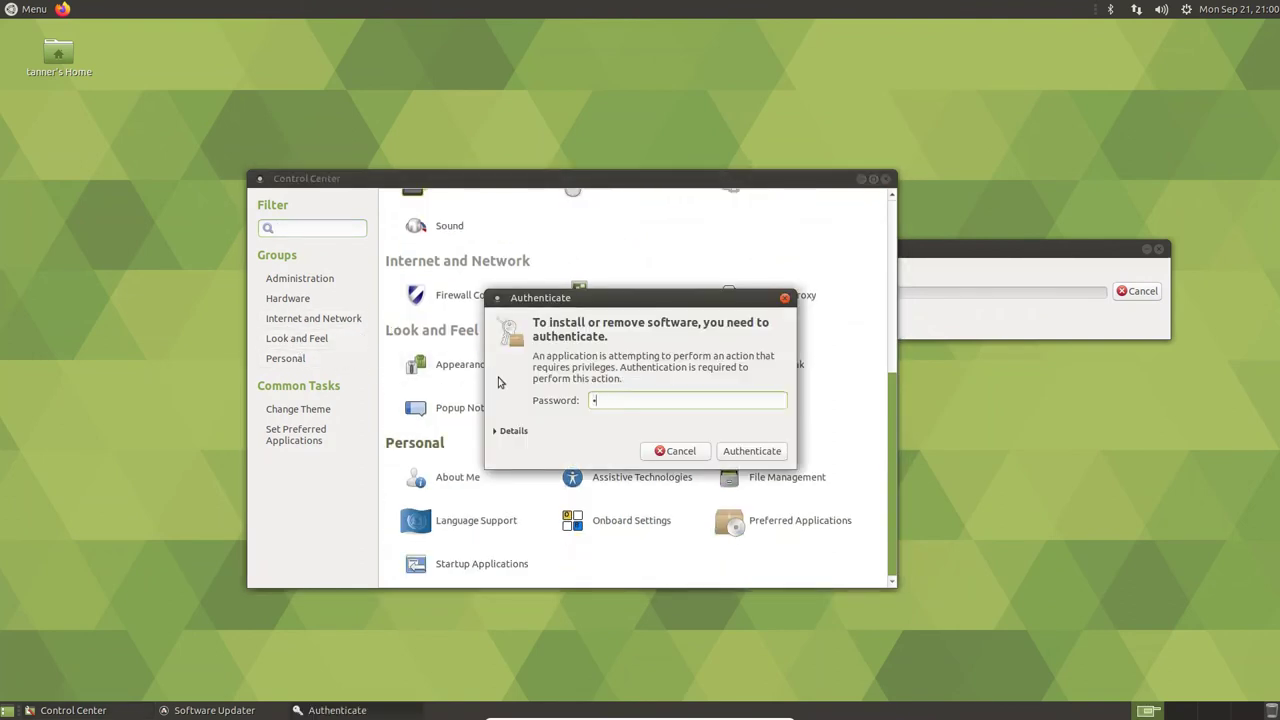
{"action": "type", "text": "*"}
{"action": "key", "text": "Return"}
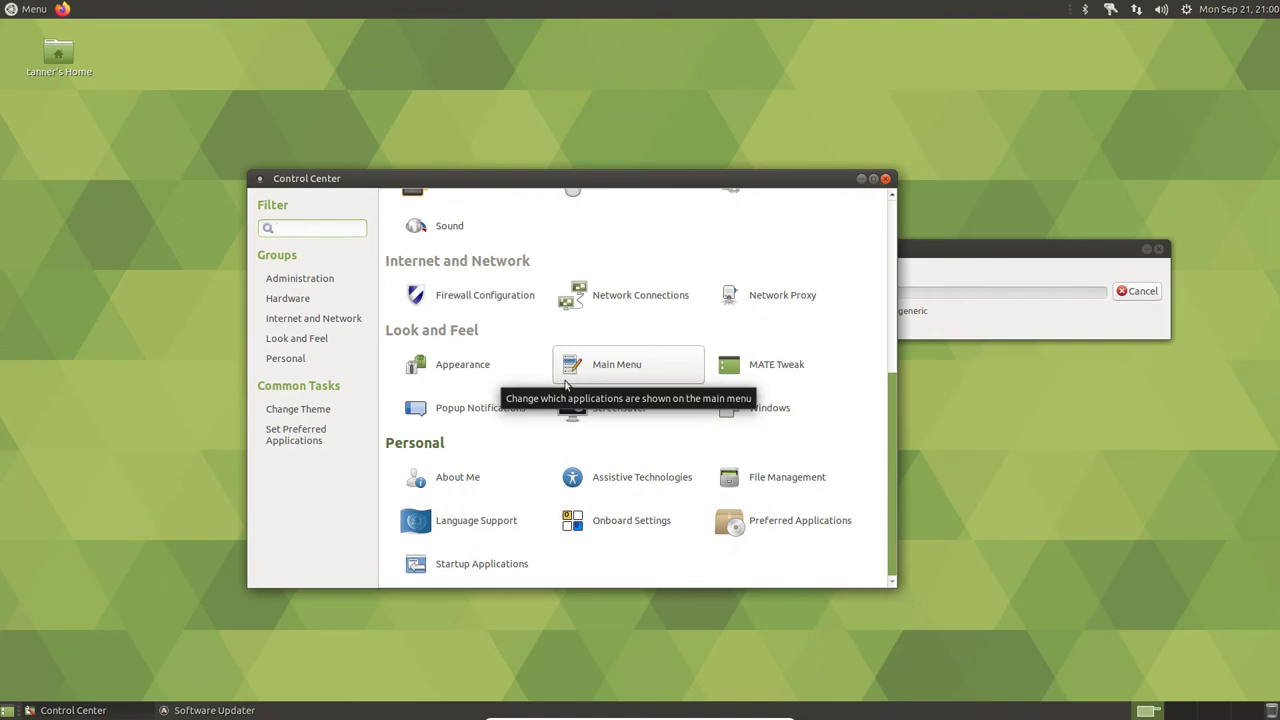
- Open the Main Menu editor from the Control Center and close it again
{"action": "left_click", "coordinate": [565, 382]}
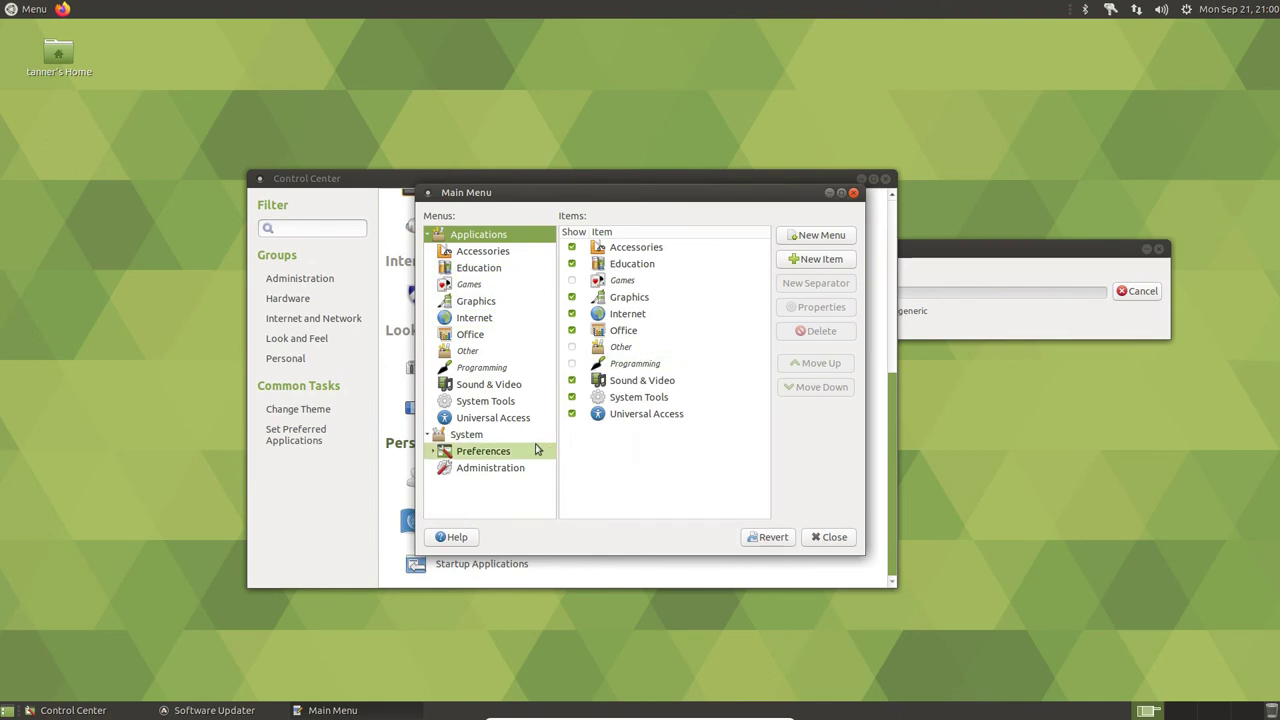
{"action": "left_click", "coordinate": [815, 541]}
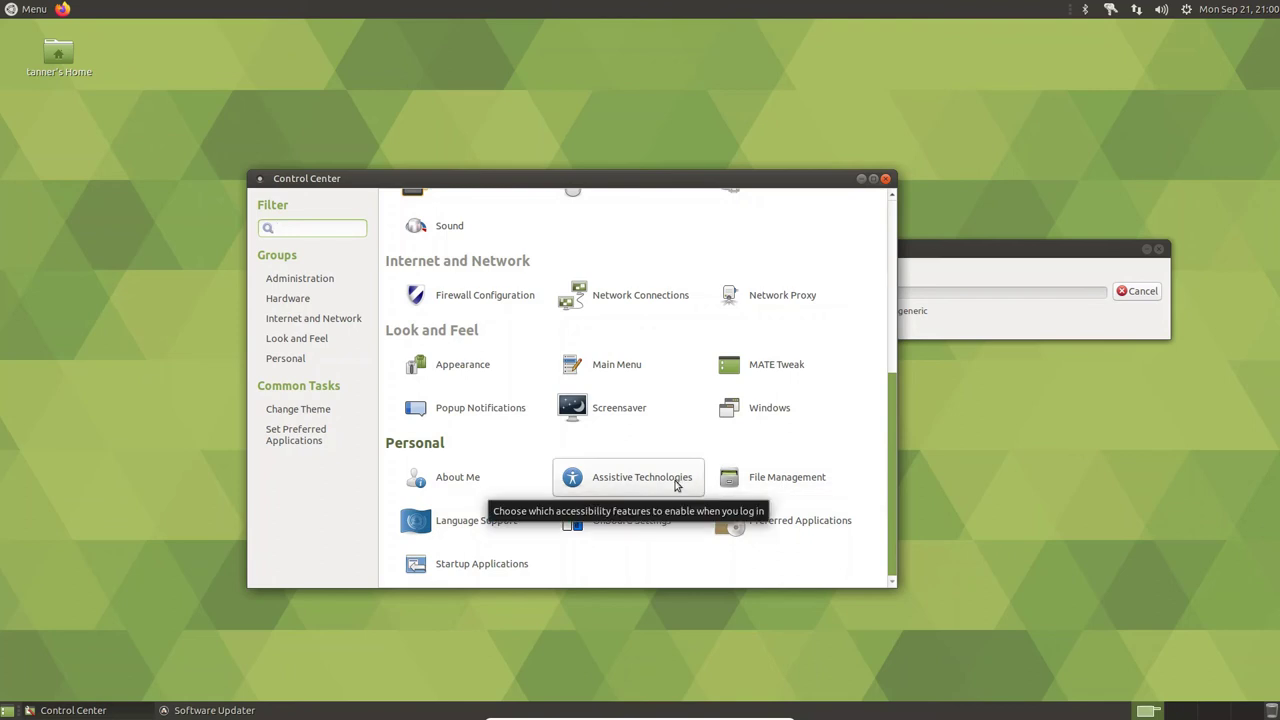
- Open Sound Preferences, choose the Default alert sound, and look over the sound theme list
{"action": "left_click", "coordinate": [446, 237]}
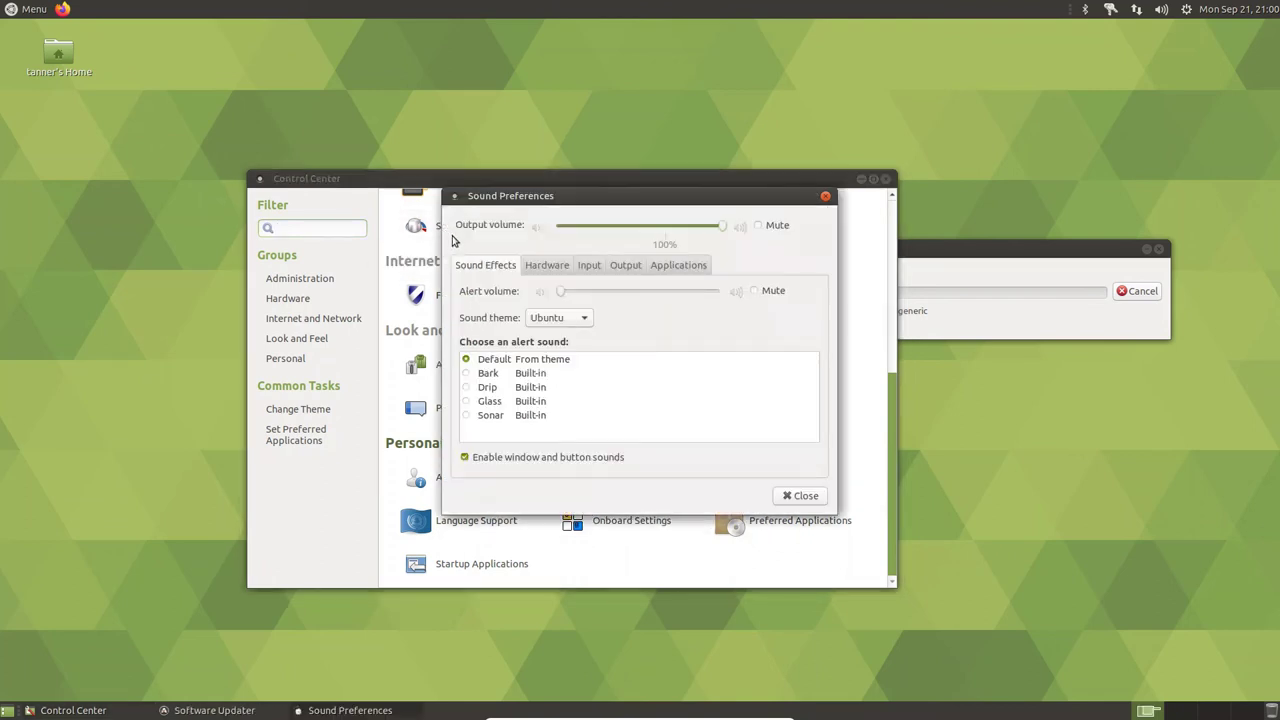
{"action": "left_click", "coordinate": [481, 362]}
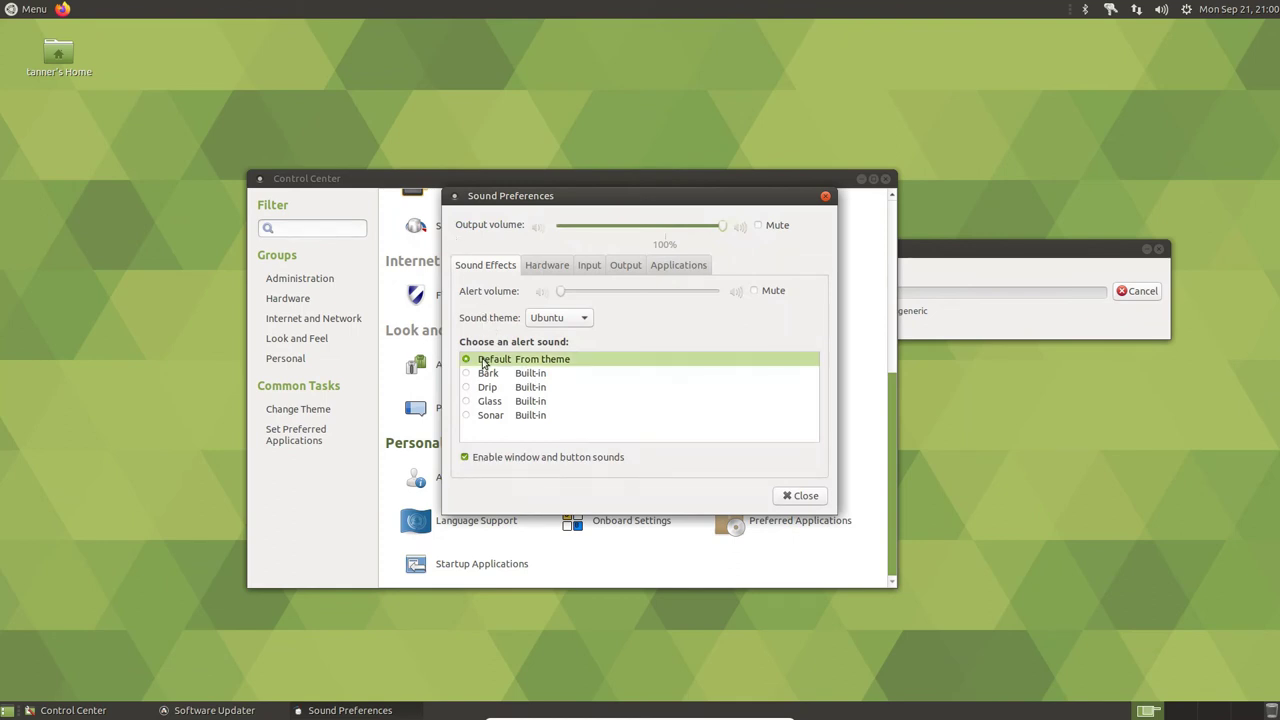
{"action": "left_click", "coordinate": [467, 360]}
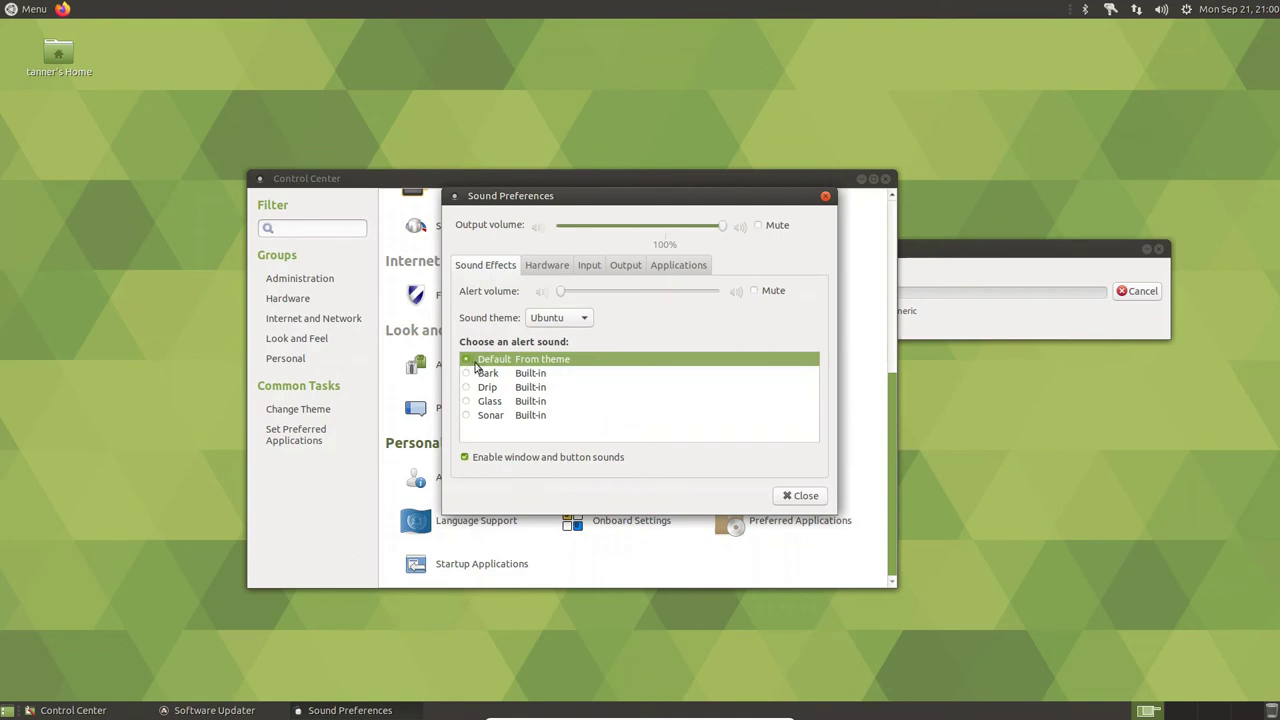
{"action": "left_click", "coordinate": [550, 320]}
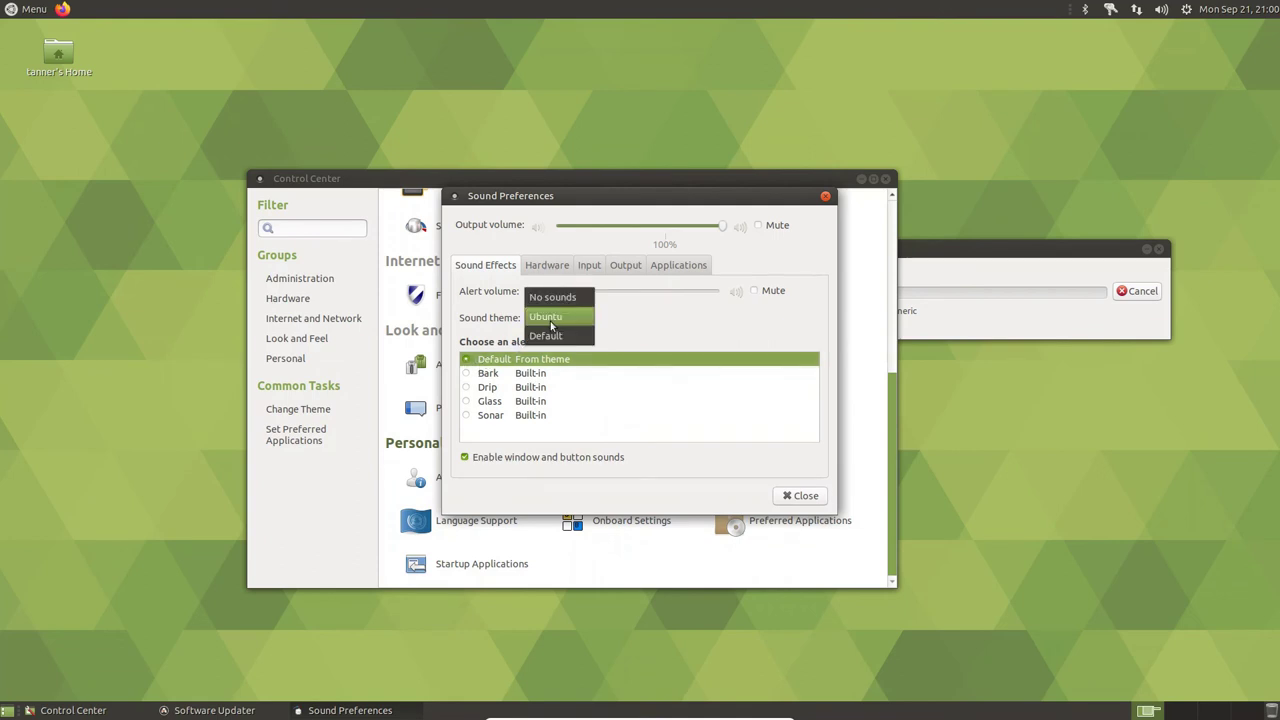
{"action": "left_click", "coordinate": [490, 328]}
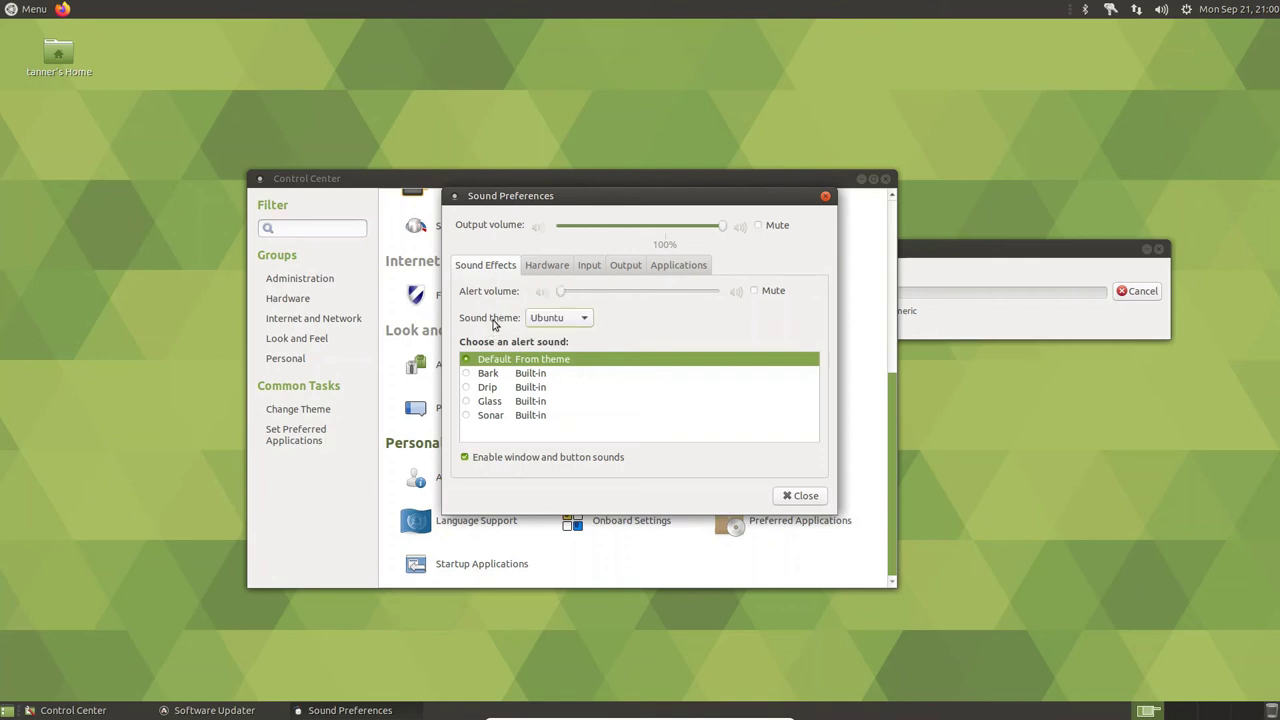
- Browse the Input, Applications and Output tabs, then return to Sound Effects
{"action": "left_click", "coordinate": [591, 266]}
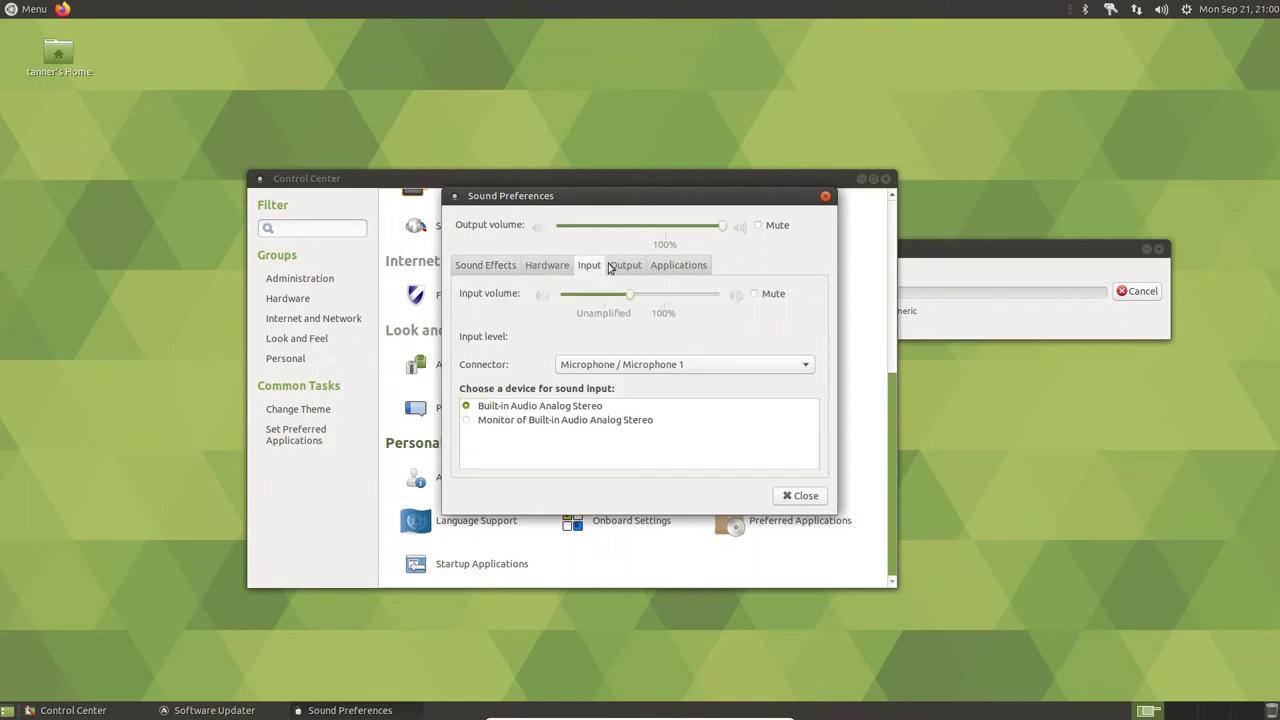
{"action": "left_click", "coordinate": [686, 269]}
{"action": "left_click", "coordinate": [640, 268]}
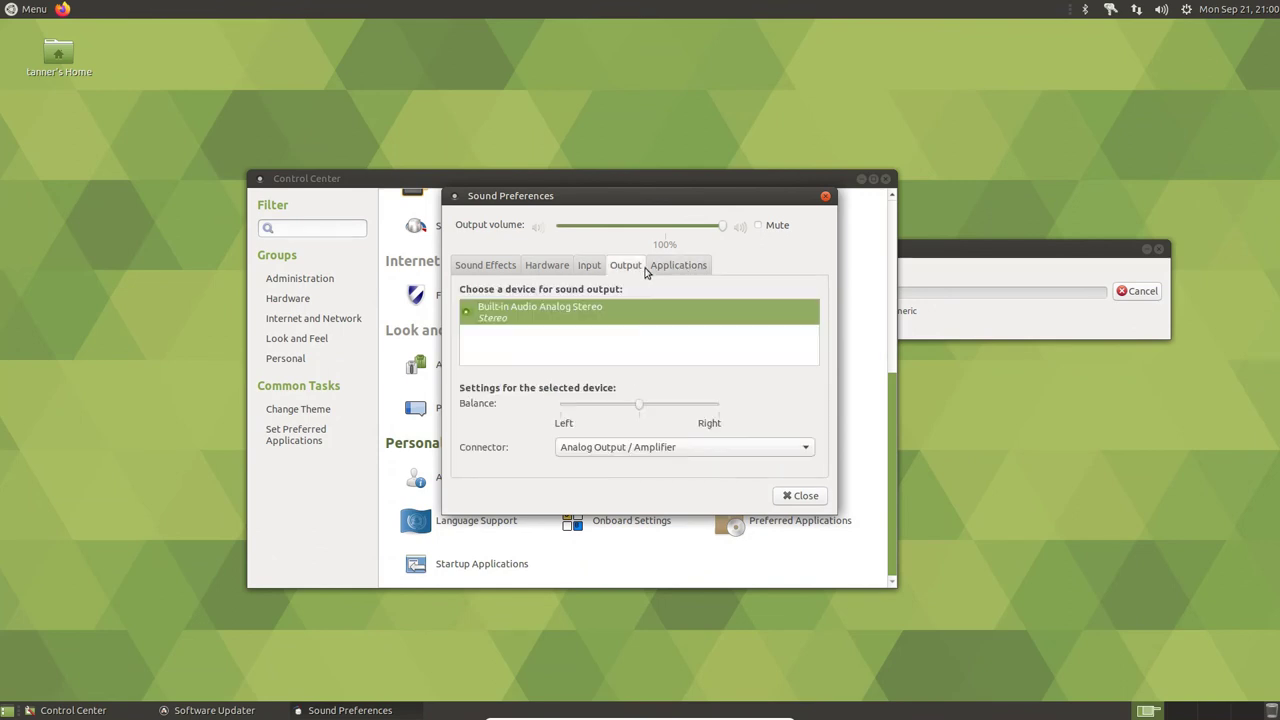
{"action": "left_click", "coordinate": [491, 274]}
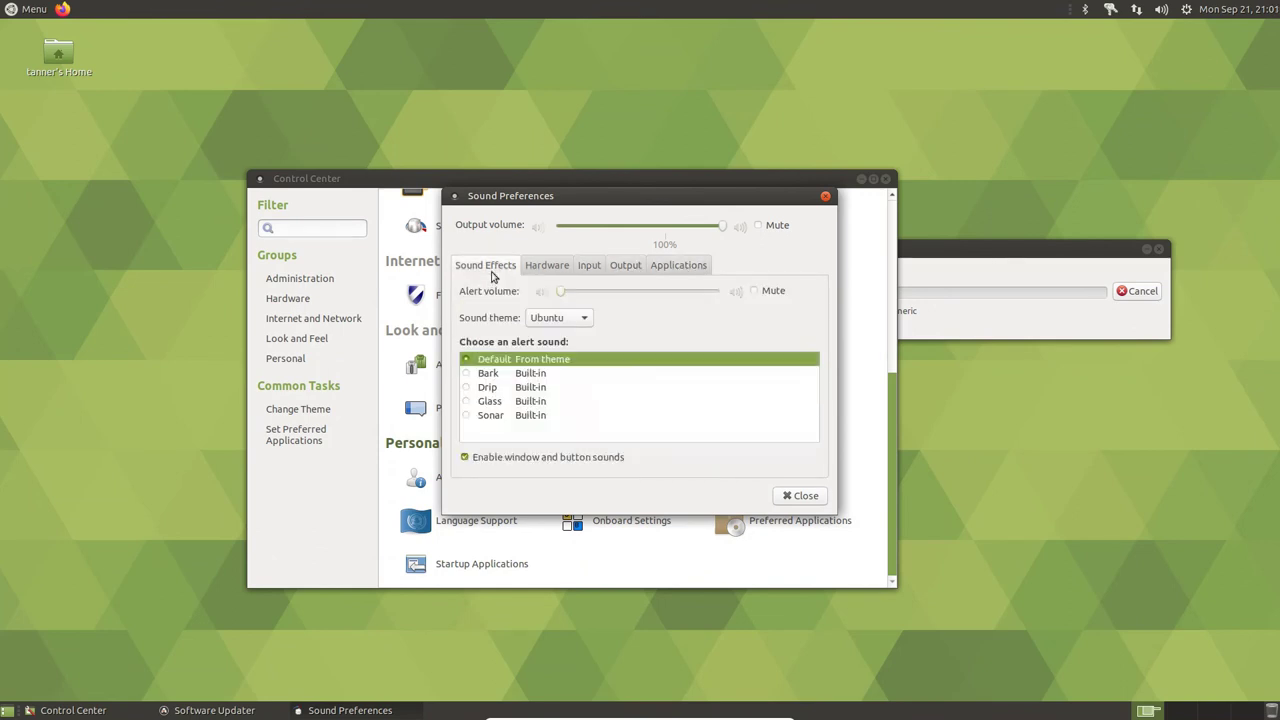
- Try the Bark, Drip, Glass and Sonar alert sounds, restore Default, then close Sound Preferences
{"action": "left_click", "coordinate": [466, 373]}
{"action": "left_click", "coordinate": [466, 387]}
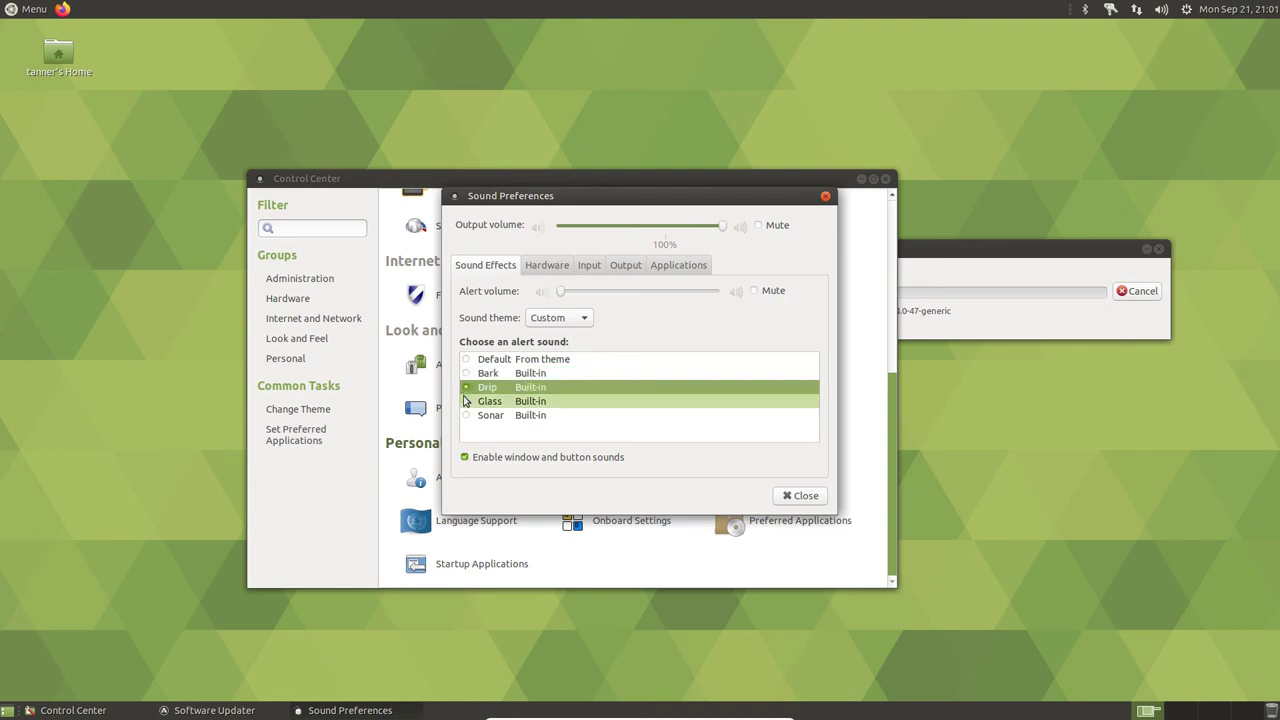
{"action": "left_click", "coordinate": [466, 401]}
{"action": "left_click", "coordinate": [466, 415]}
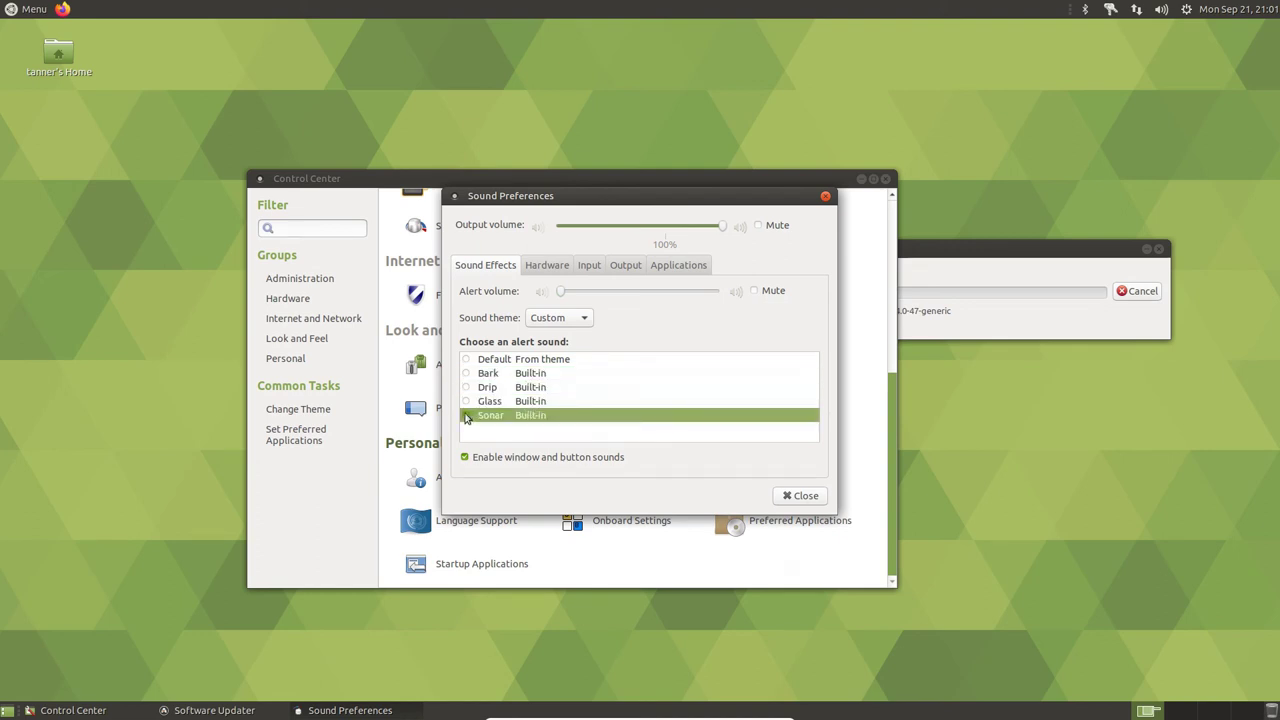
{"action": "left_click", "coordinate": [481, 364]}
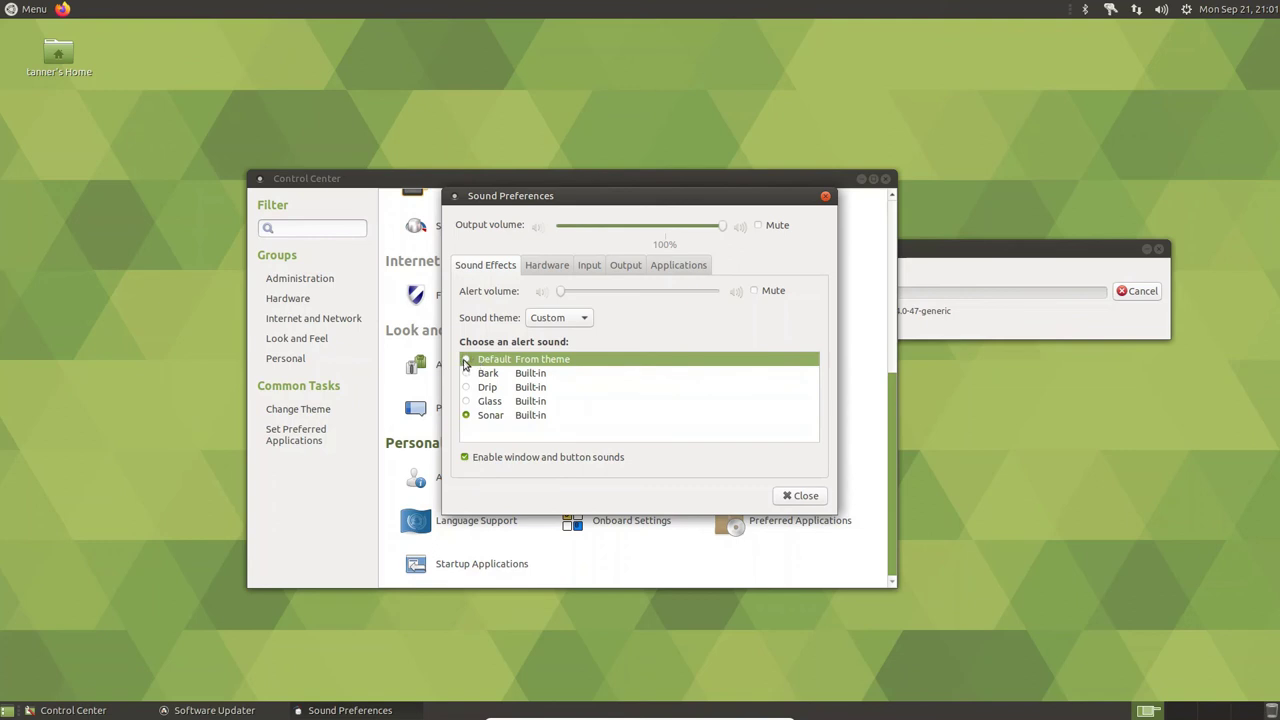
{"action": "left_click", "coordinate": [466, 360]}
{"action": "left_click", "coordinate": [558, 270]}
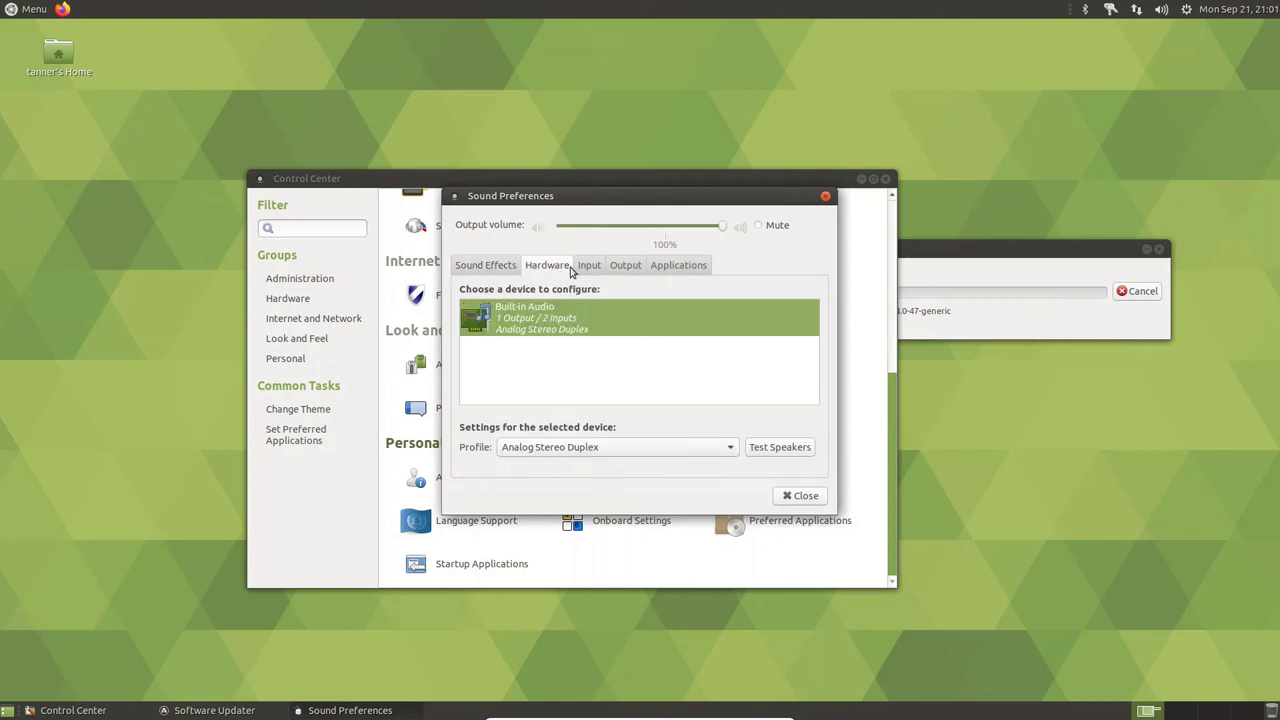
{"action": "left_click", "coordinate": [787, 497]}
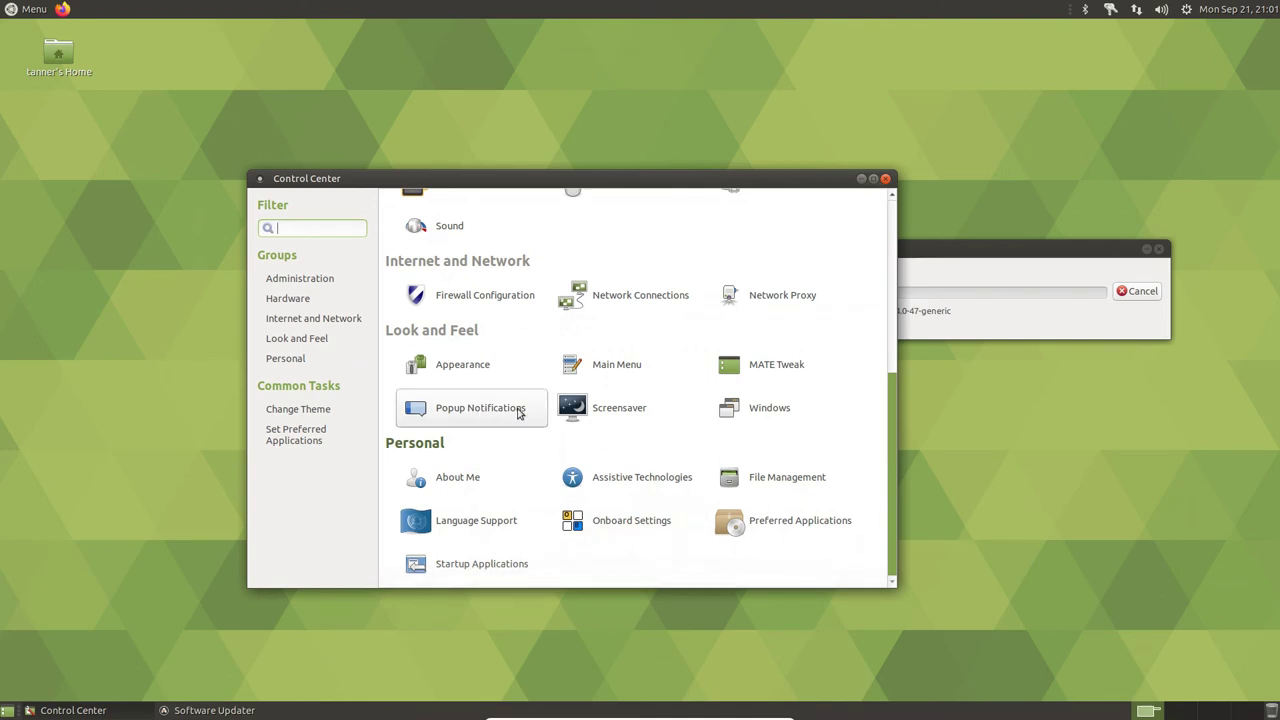
{"action": "left_click", "coordinate": [762, 409]}
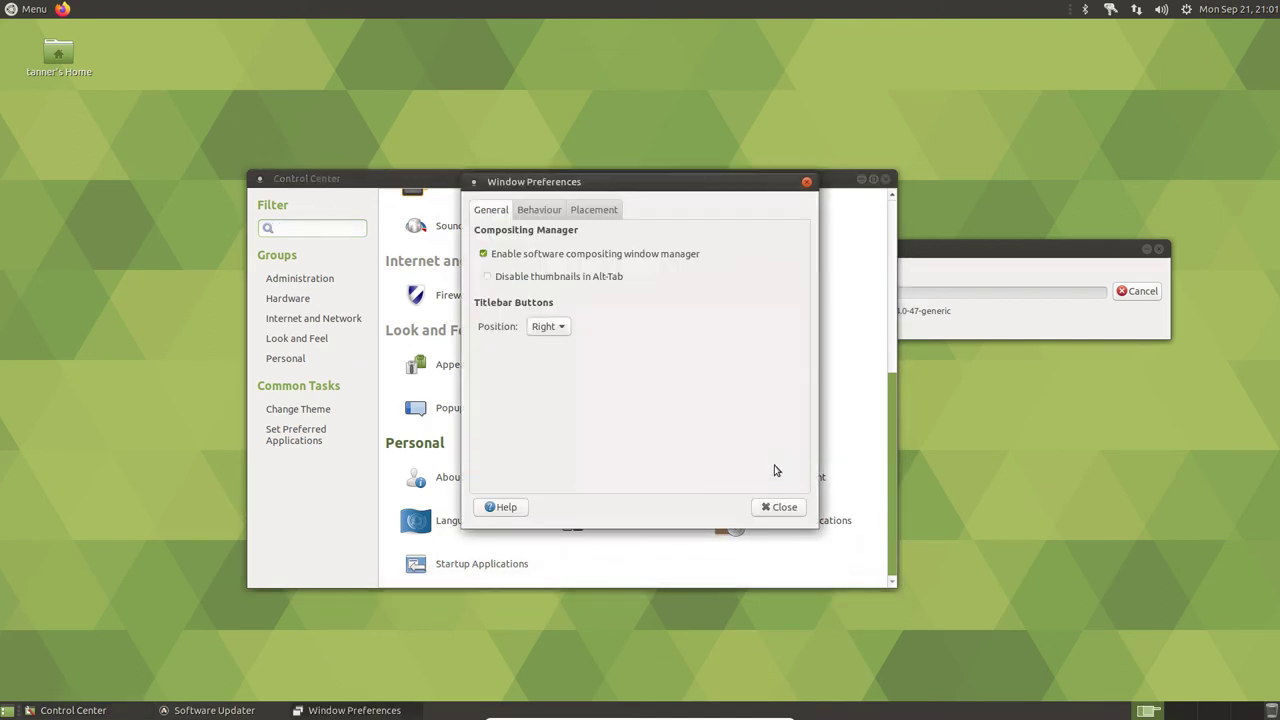
{"action": "left_click", "coordinate": [781, 508]}
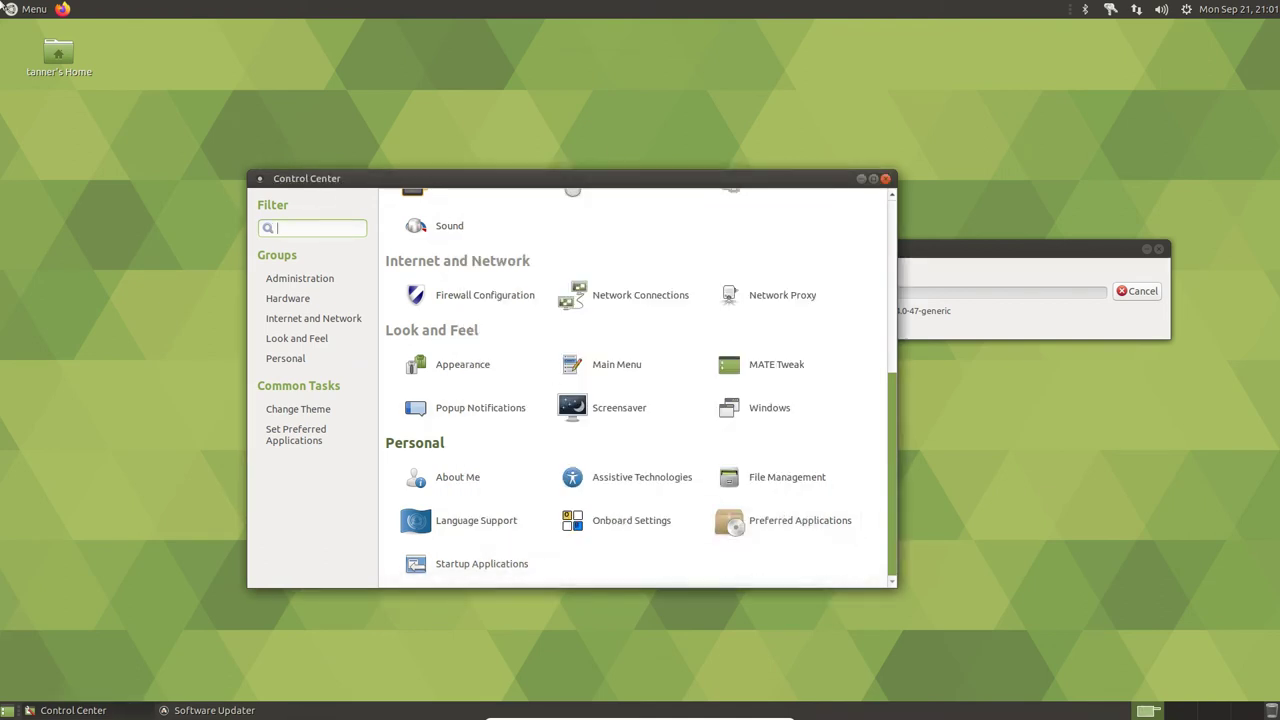
{"action": "left_click", "coordinate": [30, 25]}
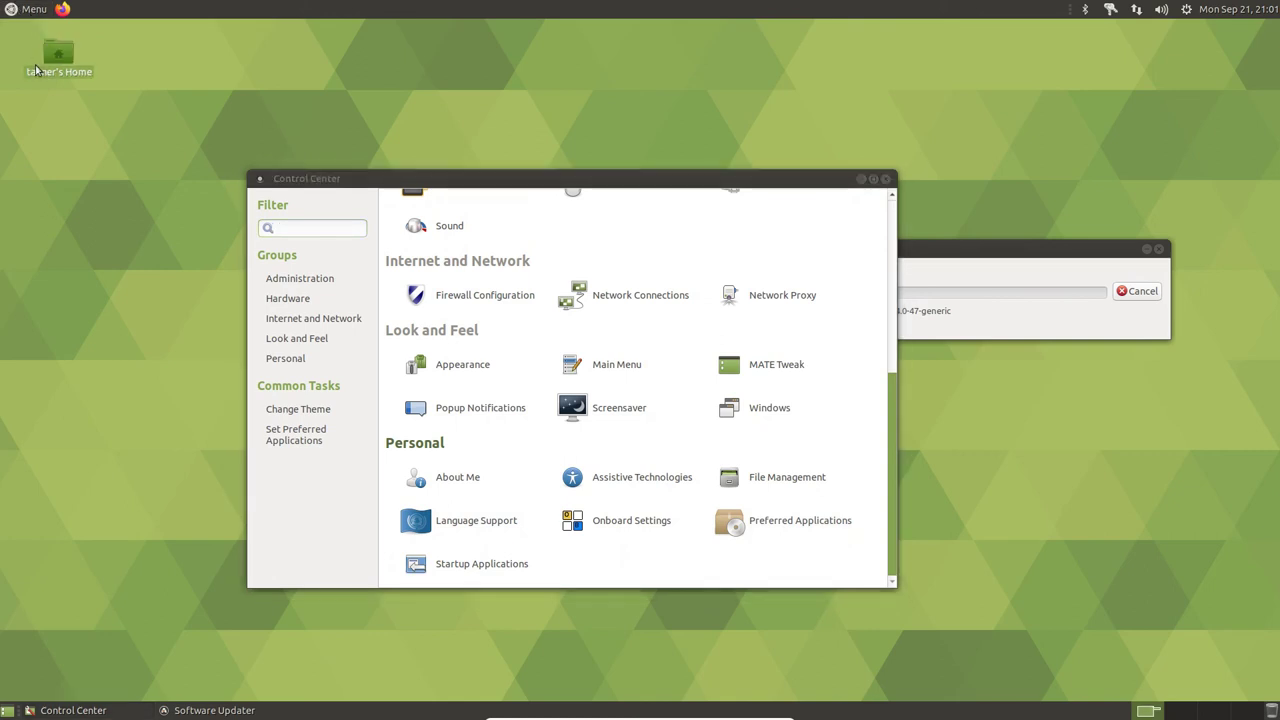
{"action": "left_click", "coordinate": [30, 9]}
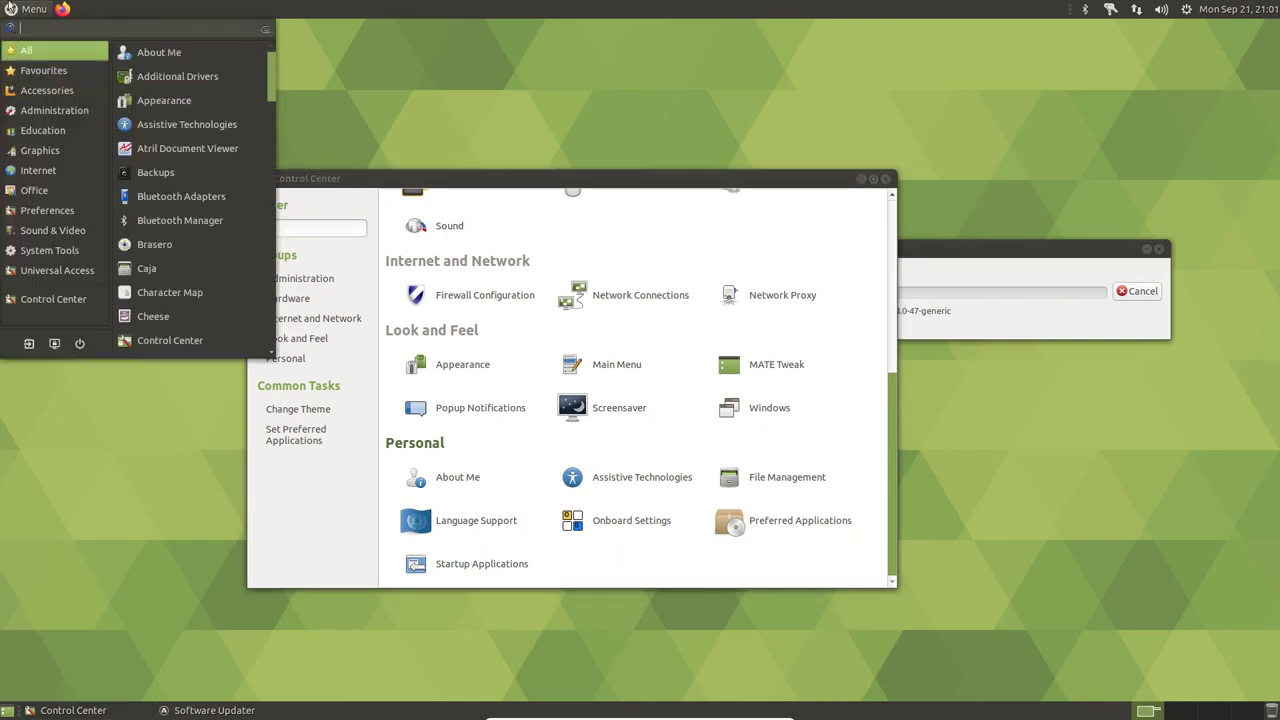
{"action": "left_click", "coordinate": [30, 9]}
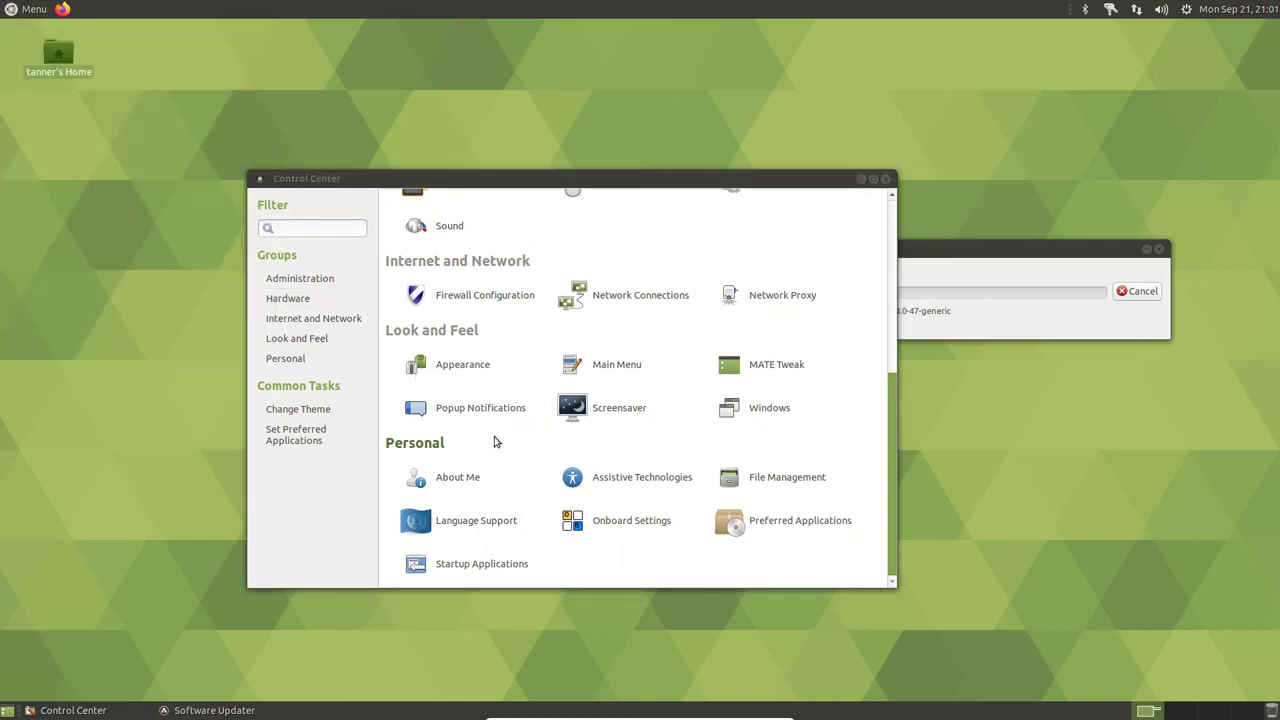
{"action": "left_click", "coordinate": [403, 230]}
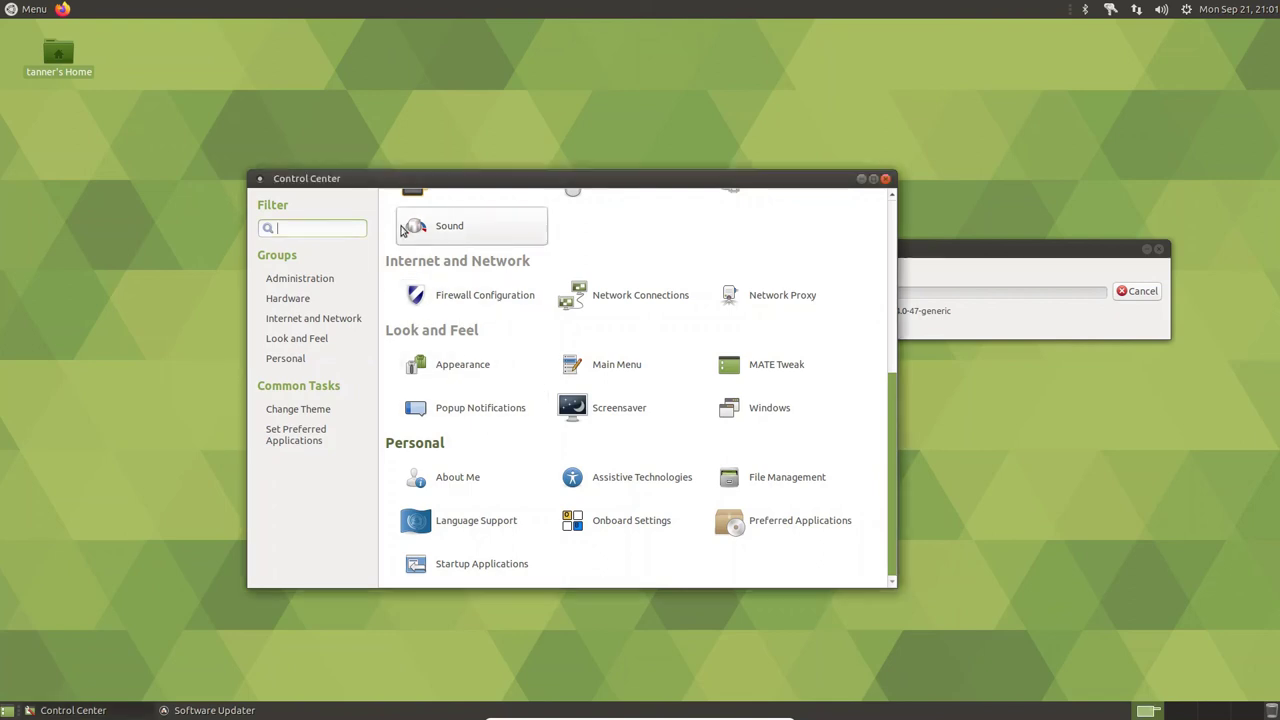
- Change the Sound Preferences theme from Default to Ubuntu, then reopen Sound Preferences to confirm it
{"action": "left_click", "coordinate": [410, 230]}
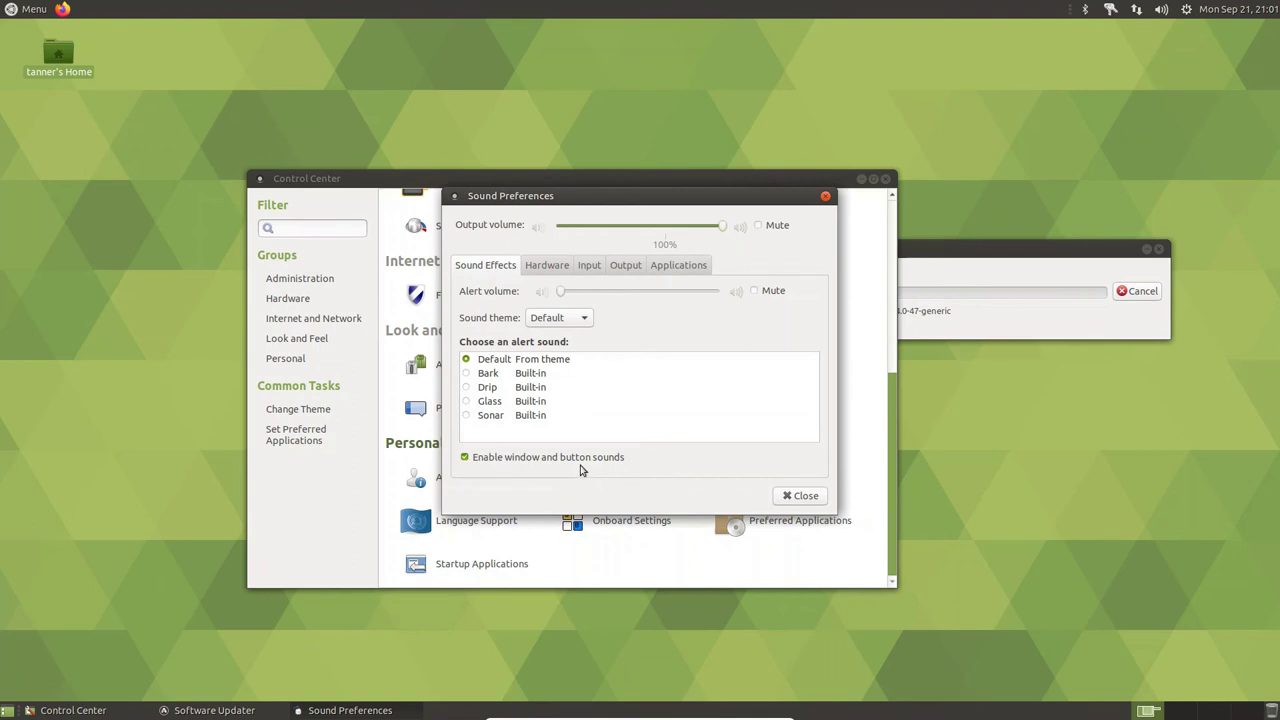
{"action": "left_click", "coordinate": [803, 496]}
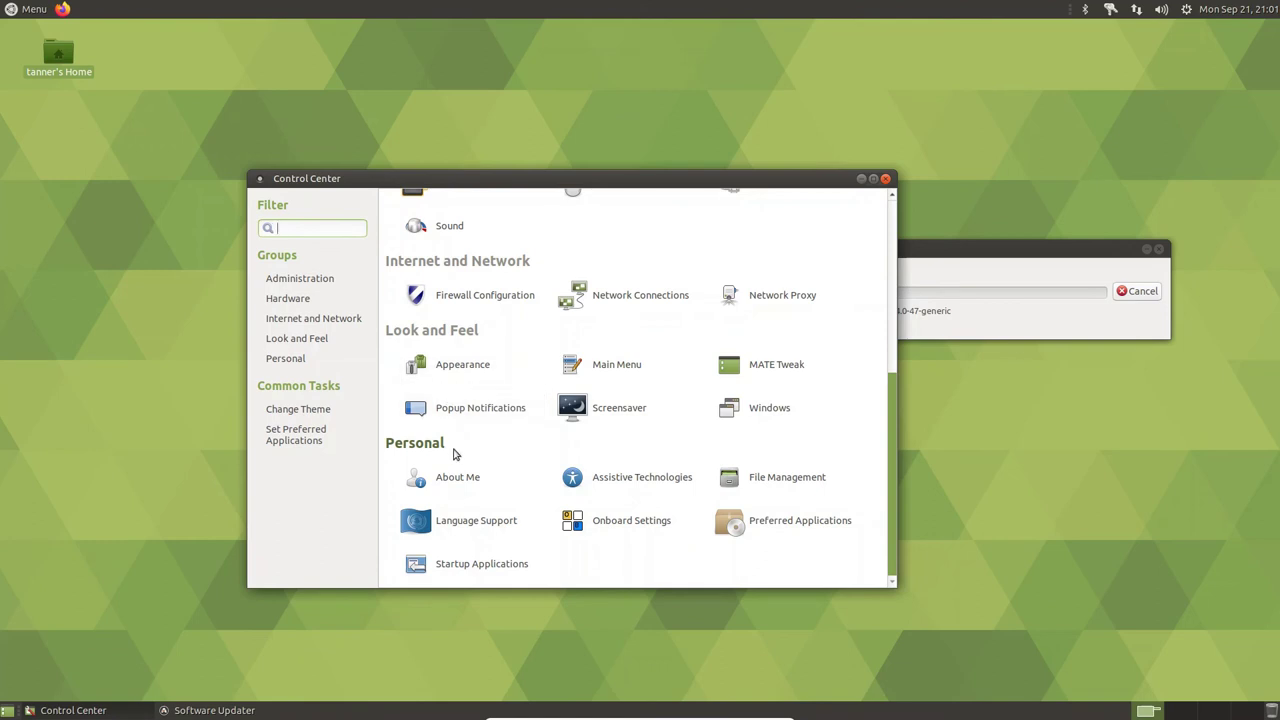
{"action": "left_click", "coordinate": [430, 236]}
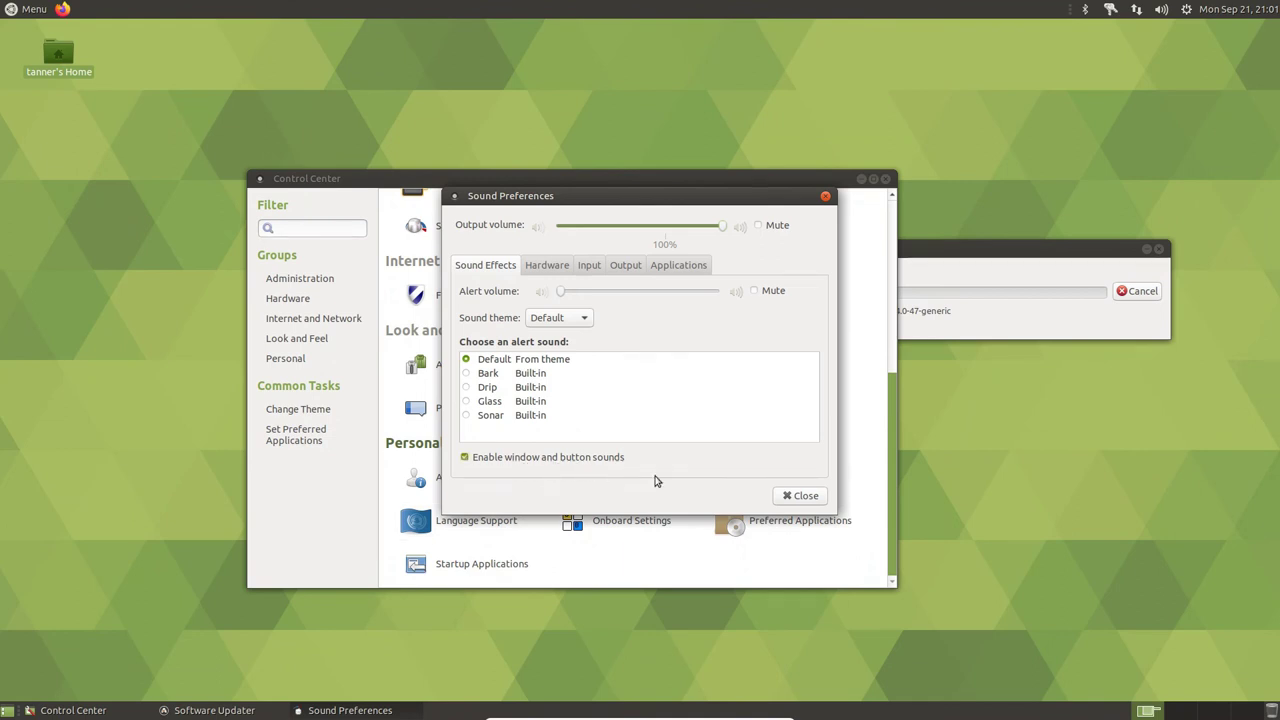
{"action": "left_click", "coordinate": [545, 318]}
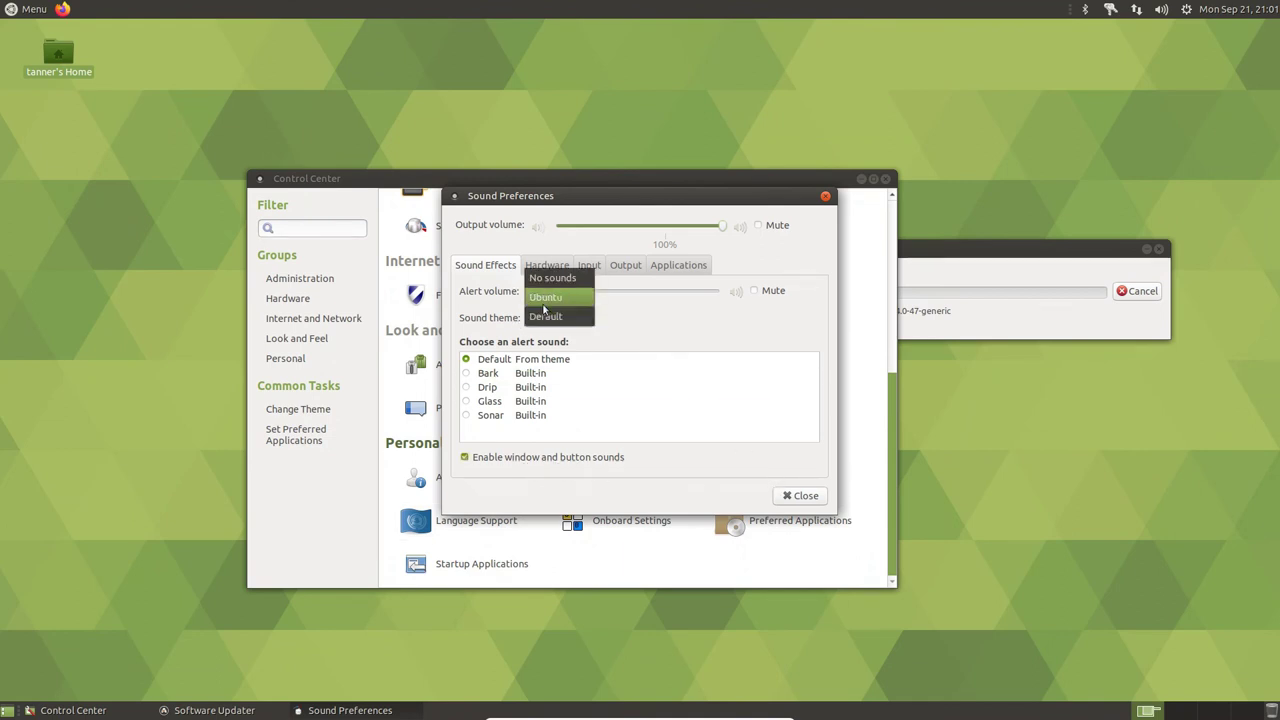
{"action": "left_click", "coordinate": [545, 306]}
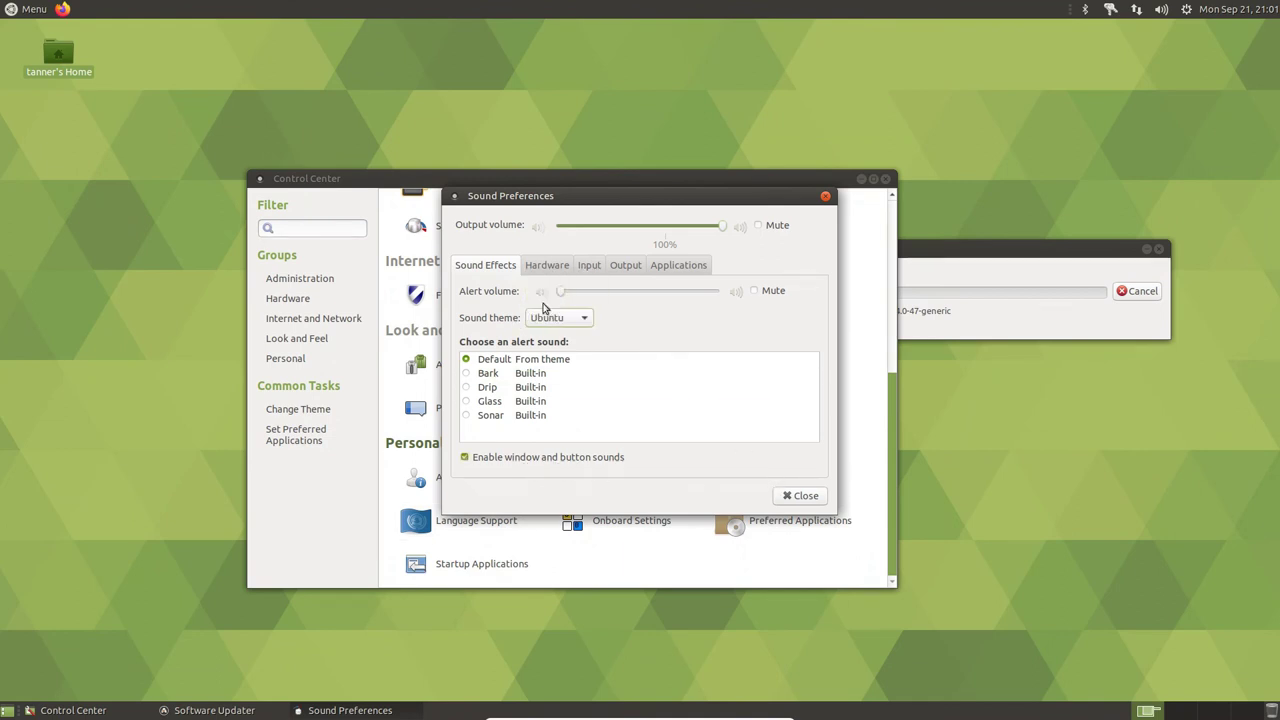
{"action": "left_click", "coordinate": [801, 496]}
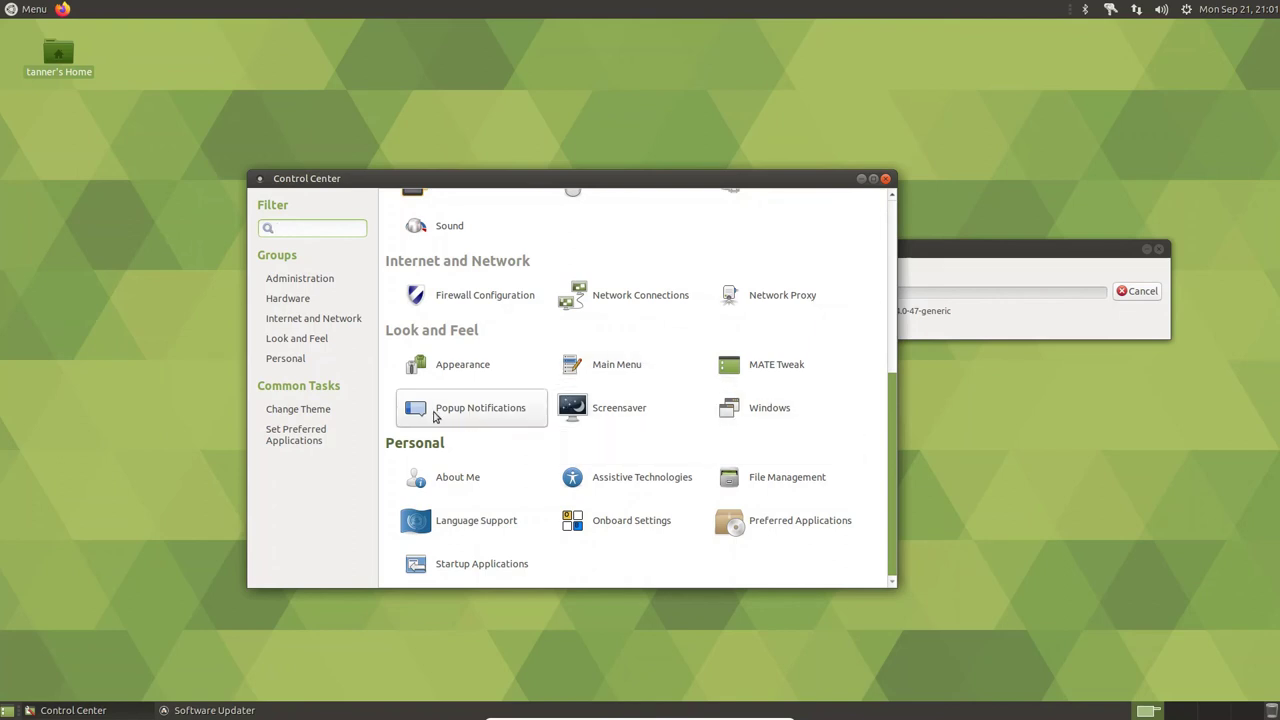
{"action": "left_click", "coordinate": [436, 240]}
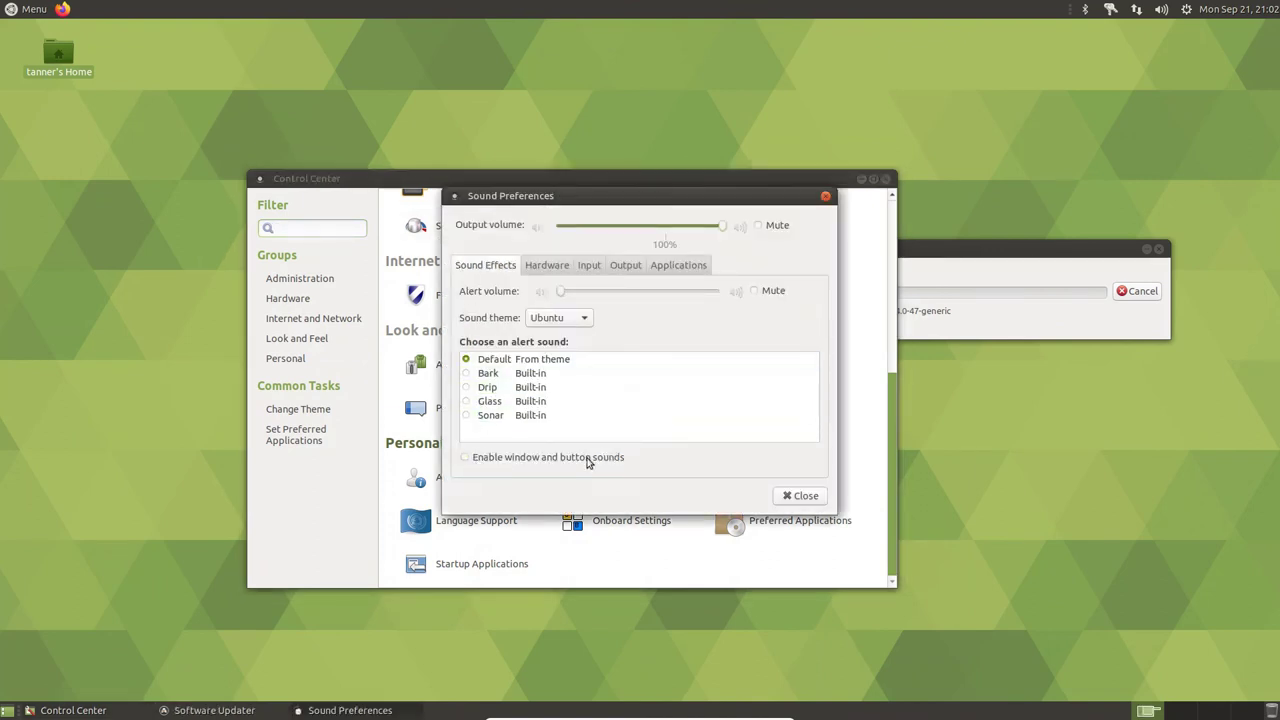
{"action": "left_click", "coordinate": [812, 496]}
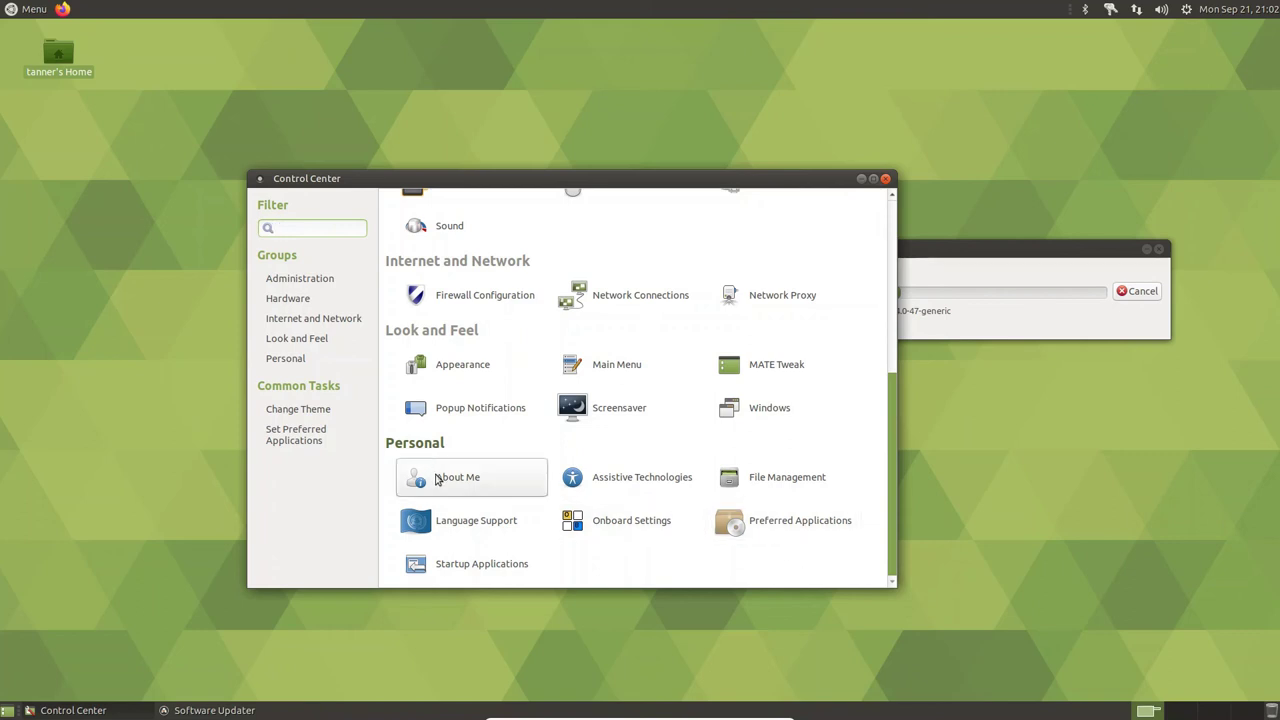
- View the user's account details in About Me and close the dialog
{"action": "left_click", "coordinate": [439, 480]}
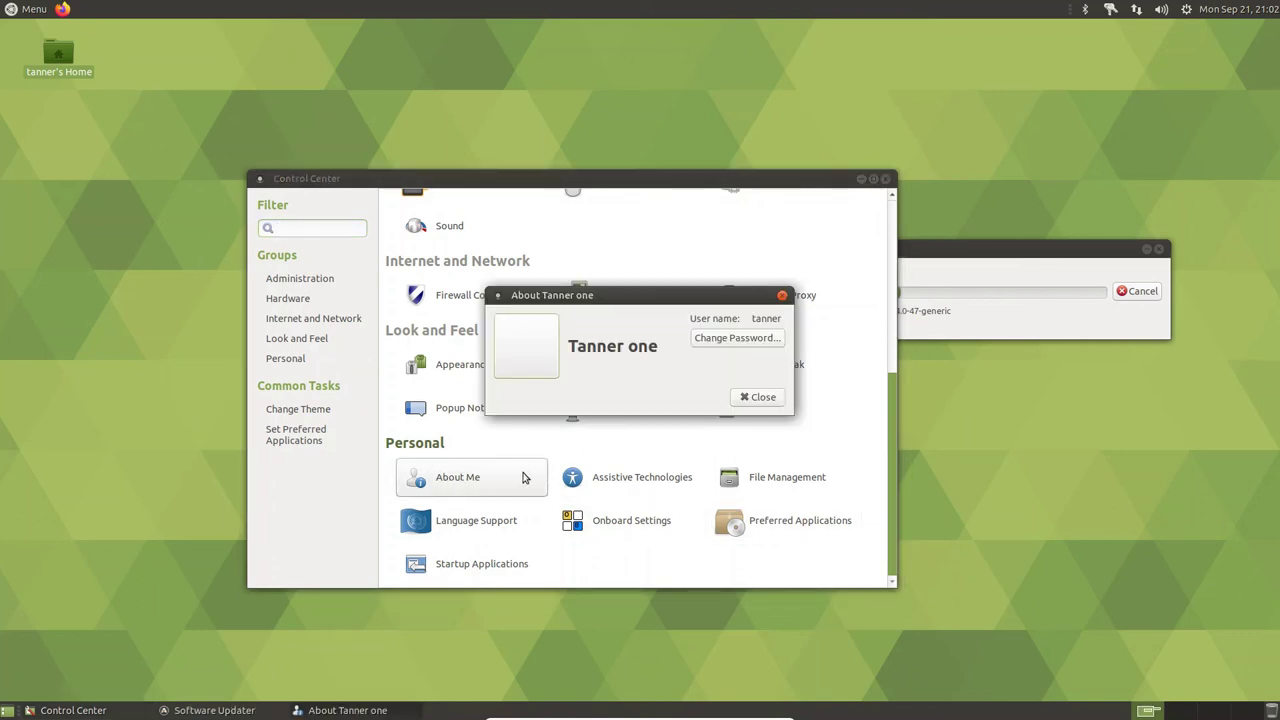
{"action": "left_click", "coordinate": [758, 397]}
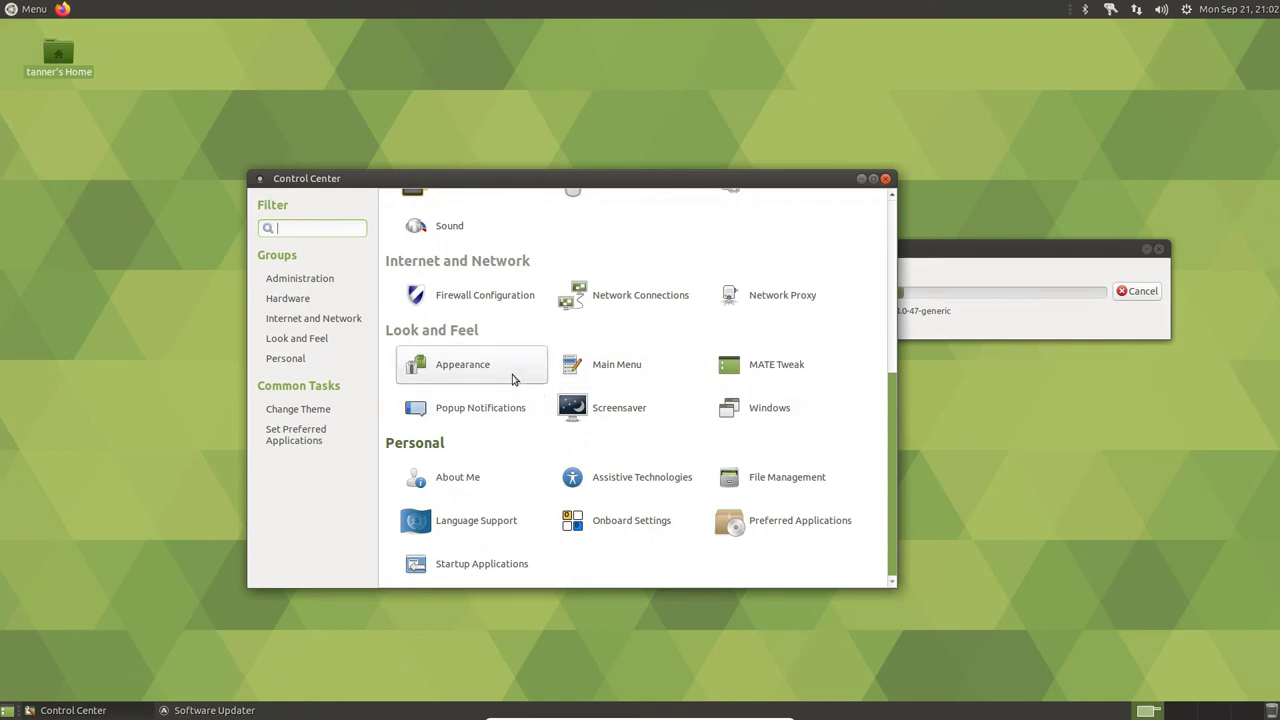
- In Appearance Preferences, scroll through the Background tab's wallpaper choices
{"action": "left_click", "coordinate": [512, 379]}
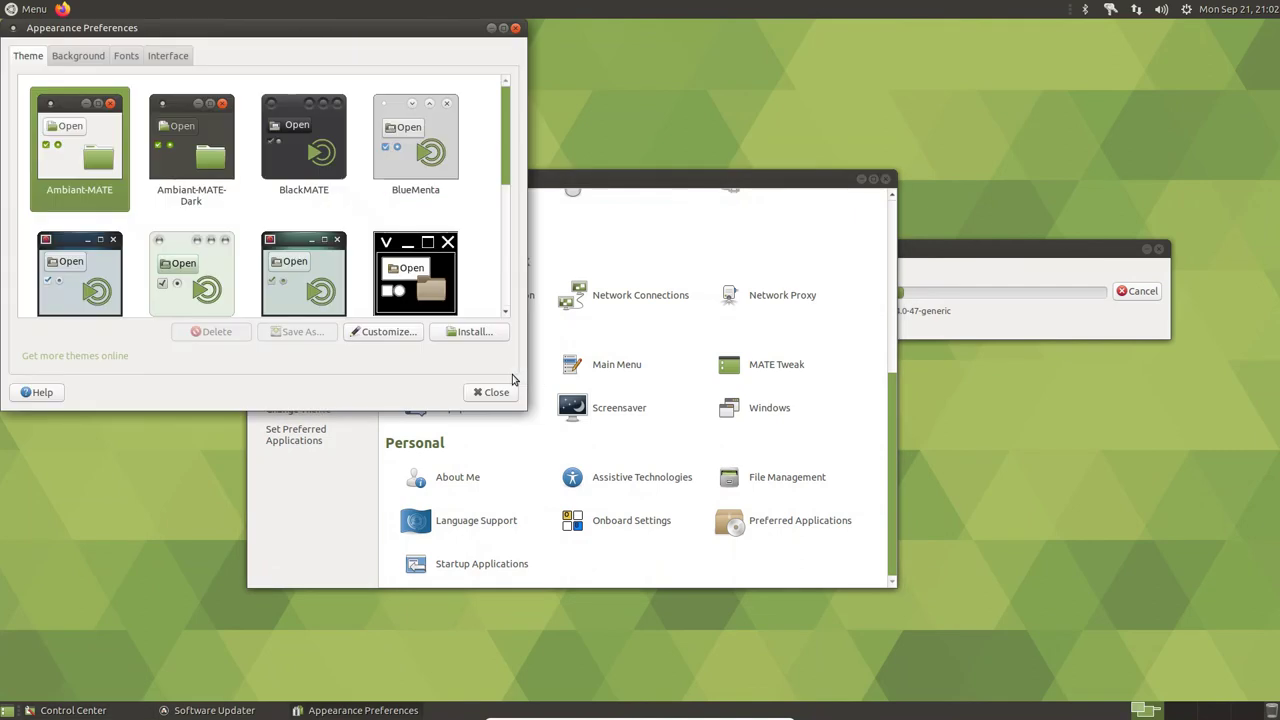
{"action": "left_click", "coordinate": [75, 55]}
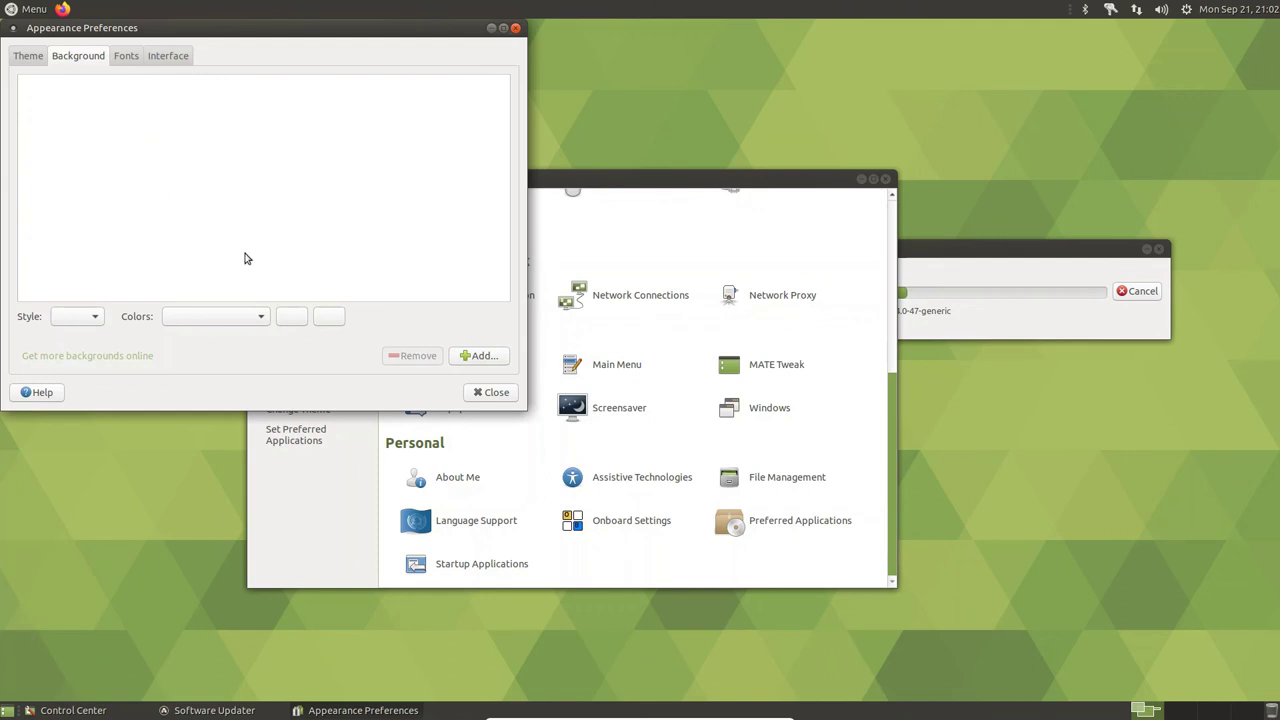
{"action": "left_click", "coordinate": [124, 58]}
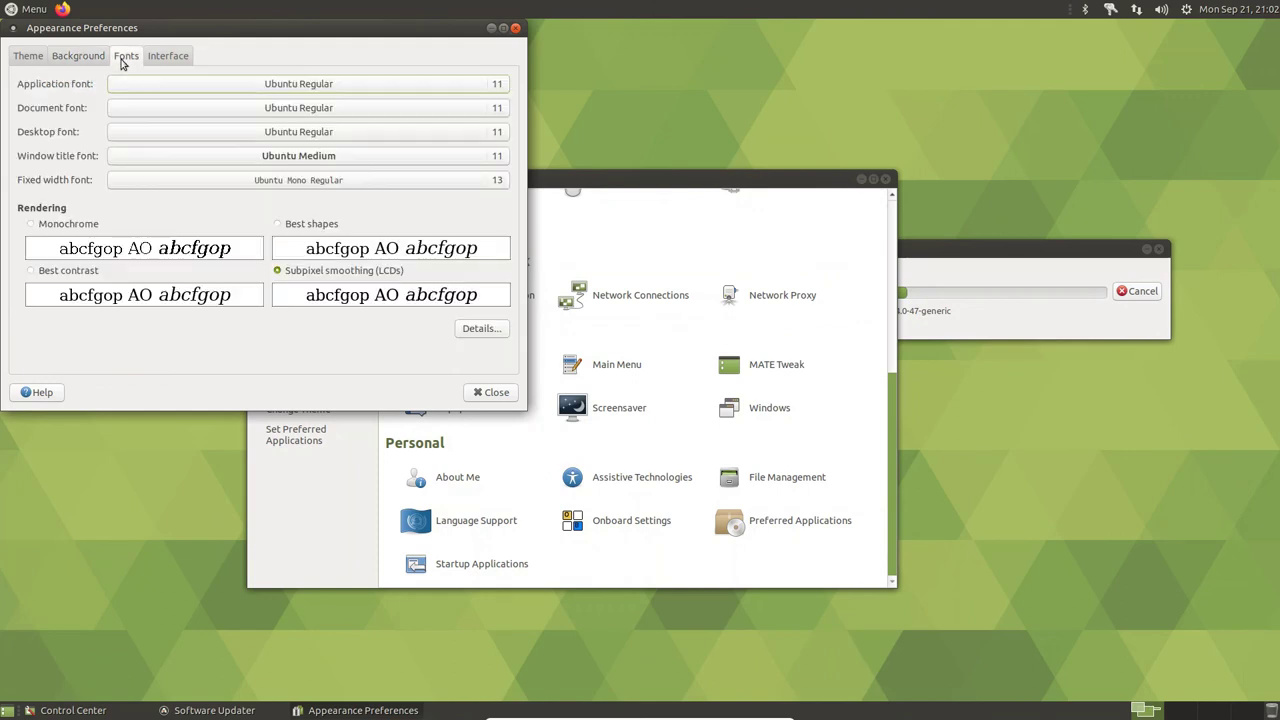
{"action": "left_click", "coordinate": [64, 60]}
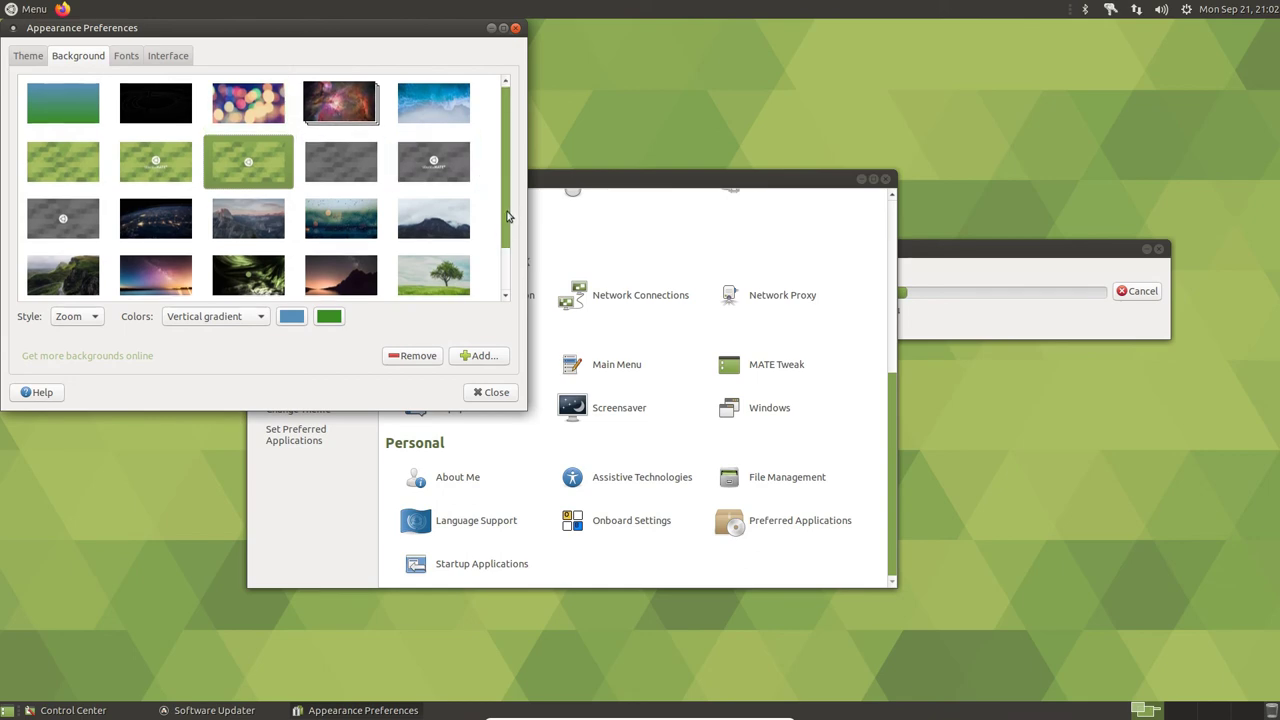
{"action": "scroll", "coordinate": [500, 250], "scroll_direction": "down", "scroll_amount": 2}
{"action": "scroll", "coordinate": [493, 283], "scroll_direction": "down", "scroll_amount": 2}
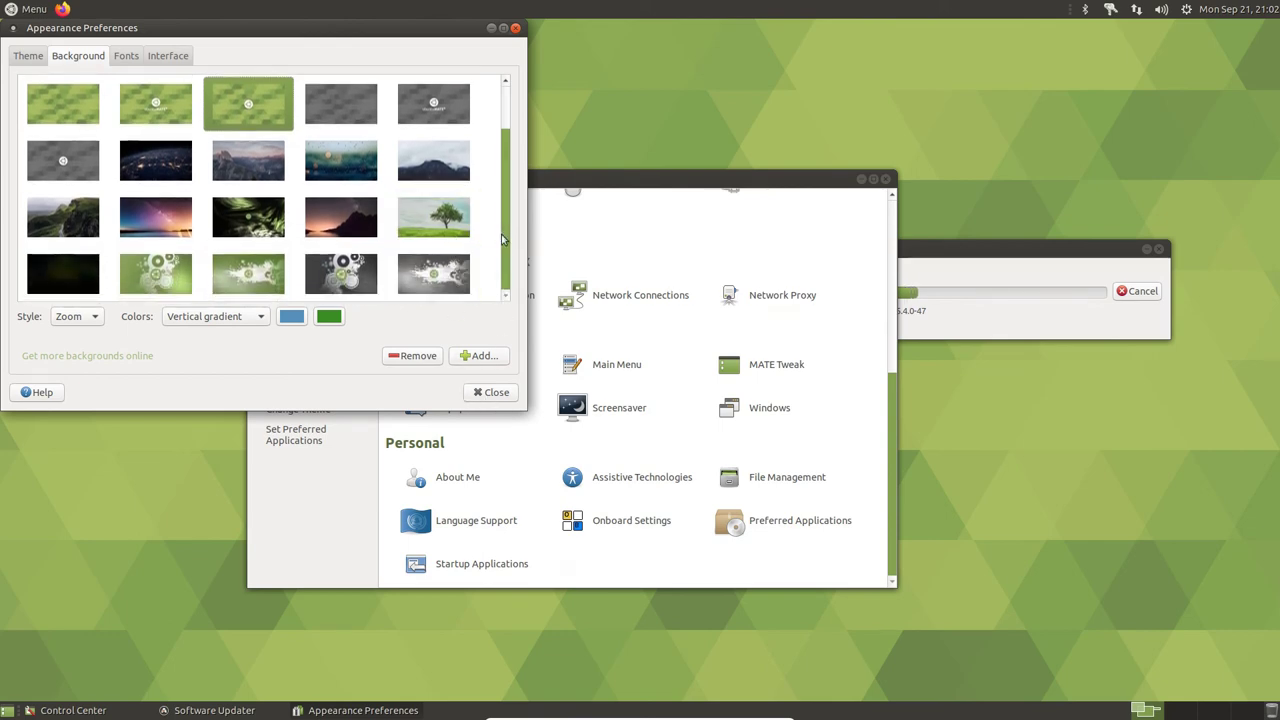
{"action": "left_click_drag", "start_coordinate": [510, 252], "coordinate": [517, 200]}
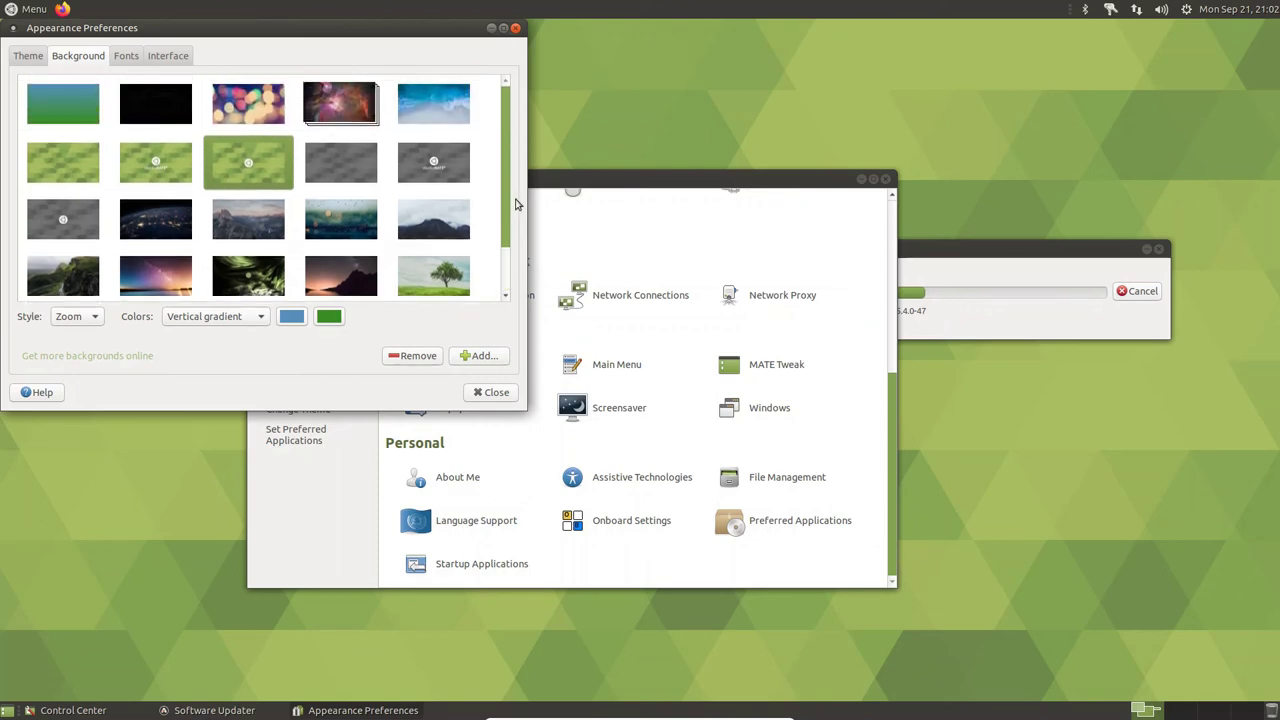
- Pick the colourful bokeh wallpaper, review the Interface and Fonts tabs, and close Appearance Preferences
{"action": "left_click", "coordinate": [278, 118]}
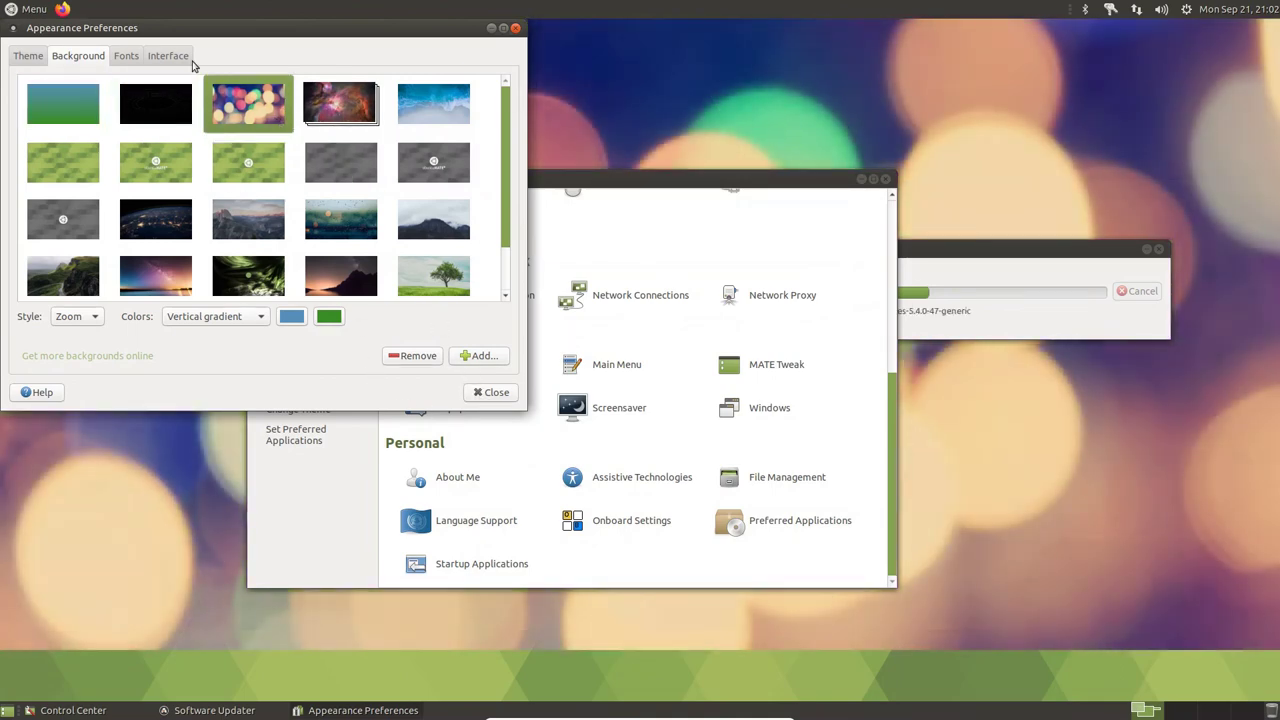
{"action": "left_click", "coordinate": [163, 58]}
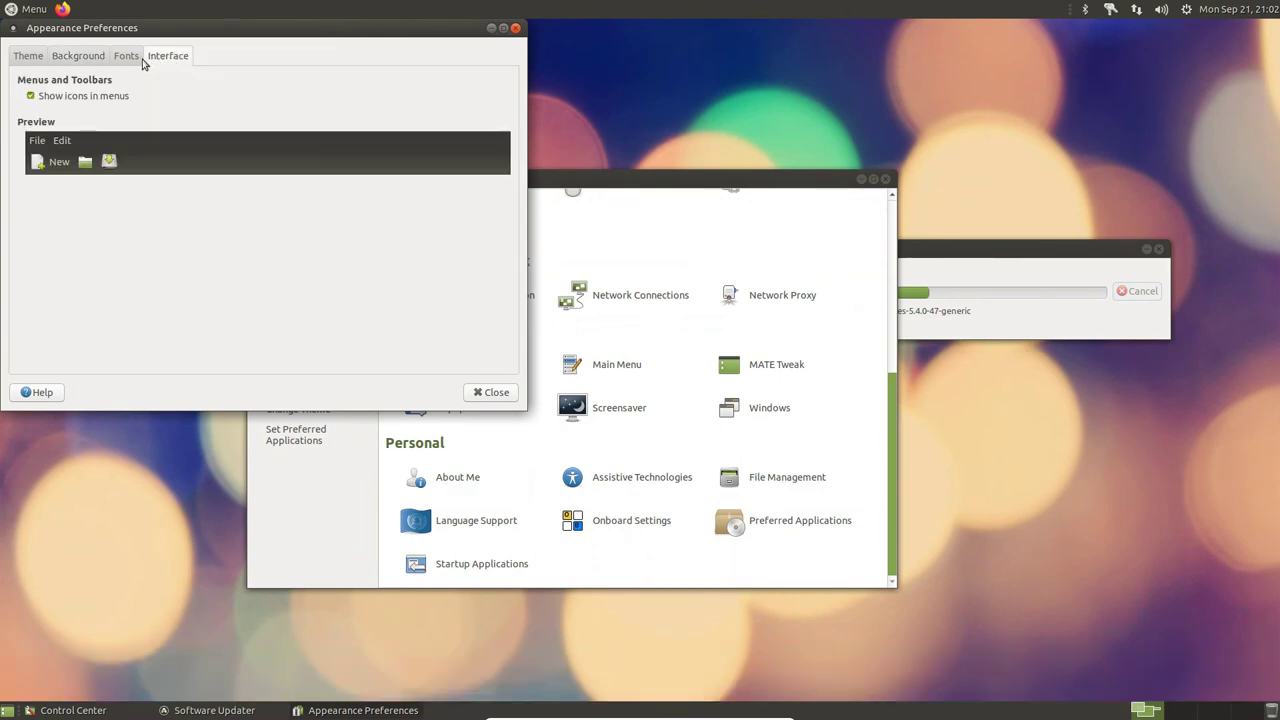
{"action": "left_click", "coordinate": [139, 60]}
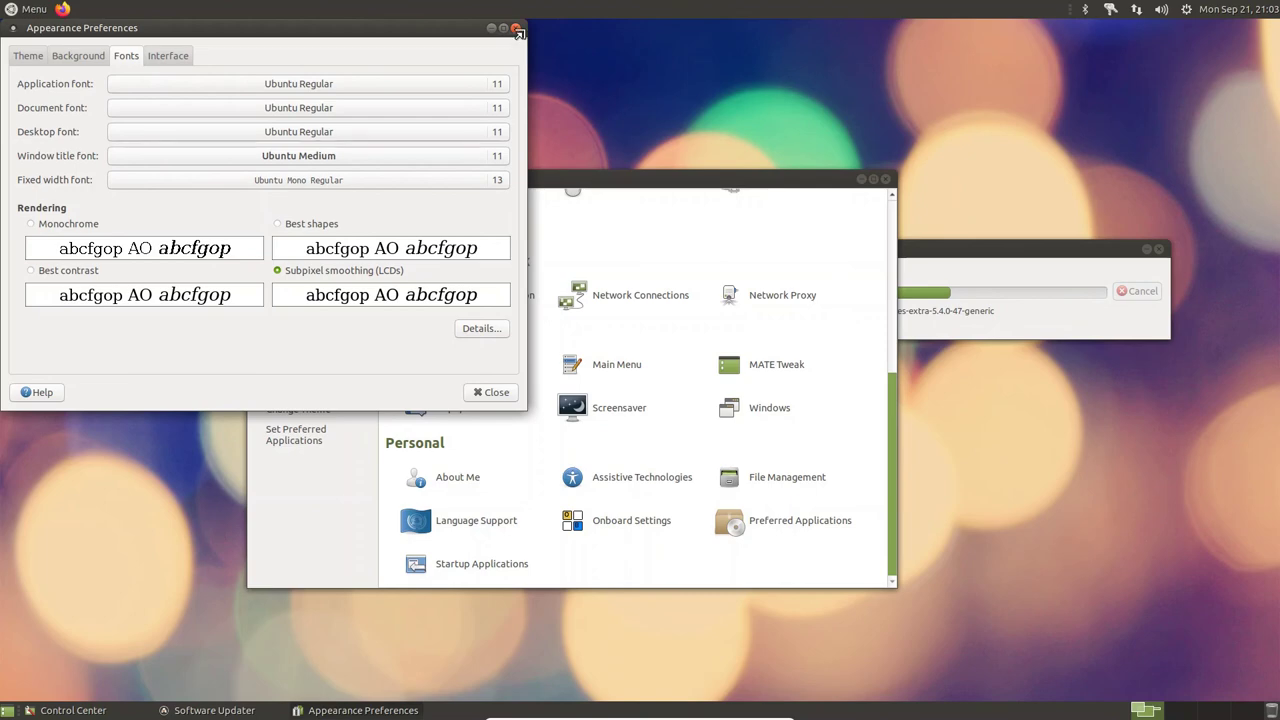
{"action": "left_click", "coordinate": [517, 30]}
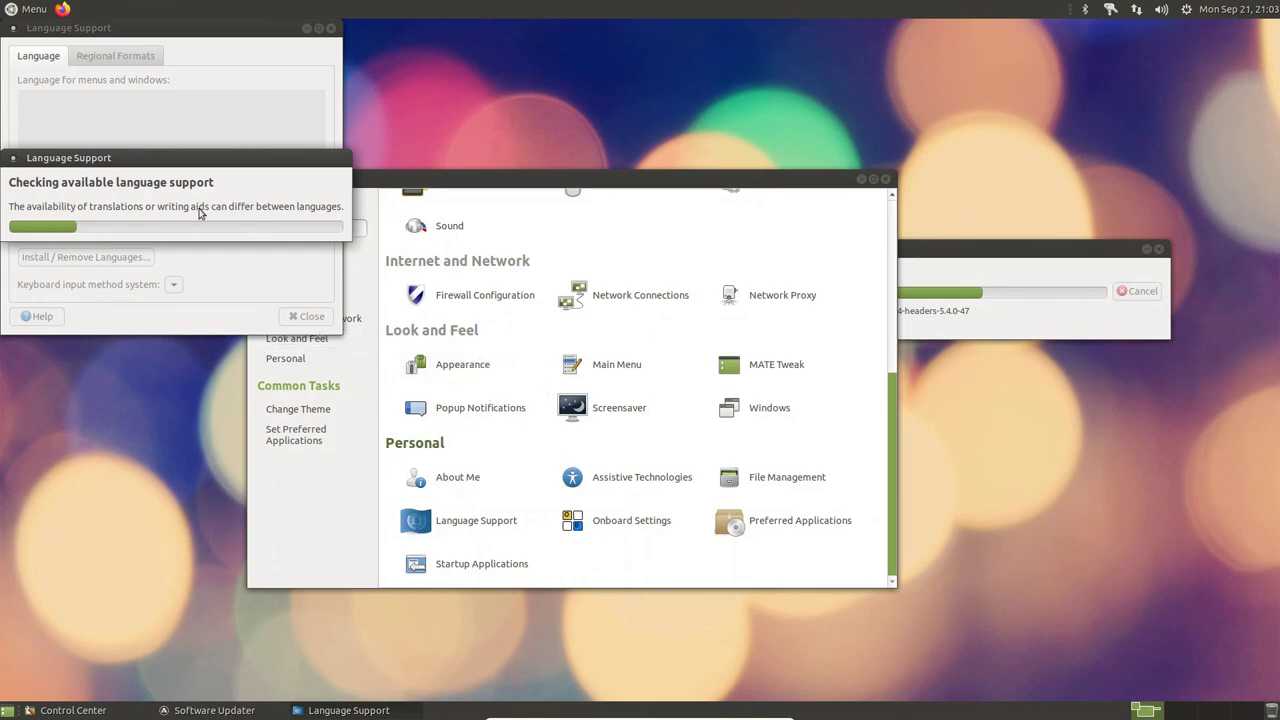
- Defer the language install prompt and apply English (United States) regional formats system-wide
{"action": "left_click_drag", "start_coordinate": [90, 163], "coordinate": [341, 172]}
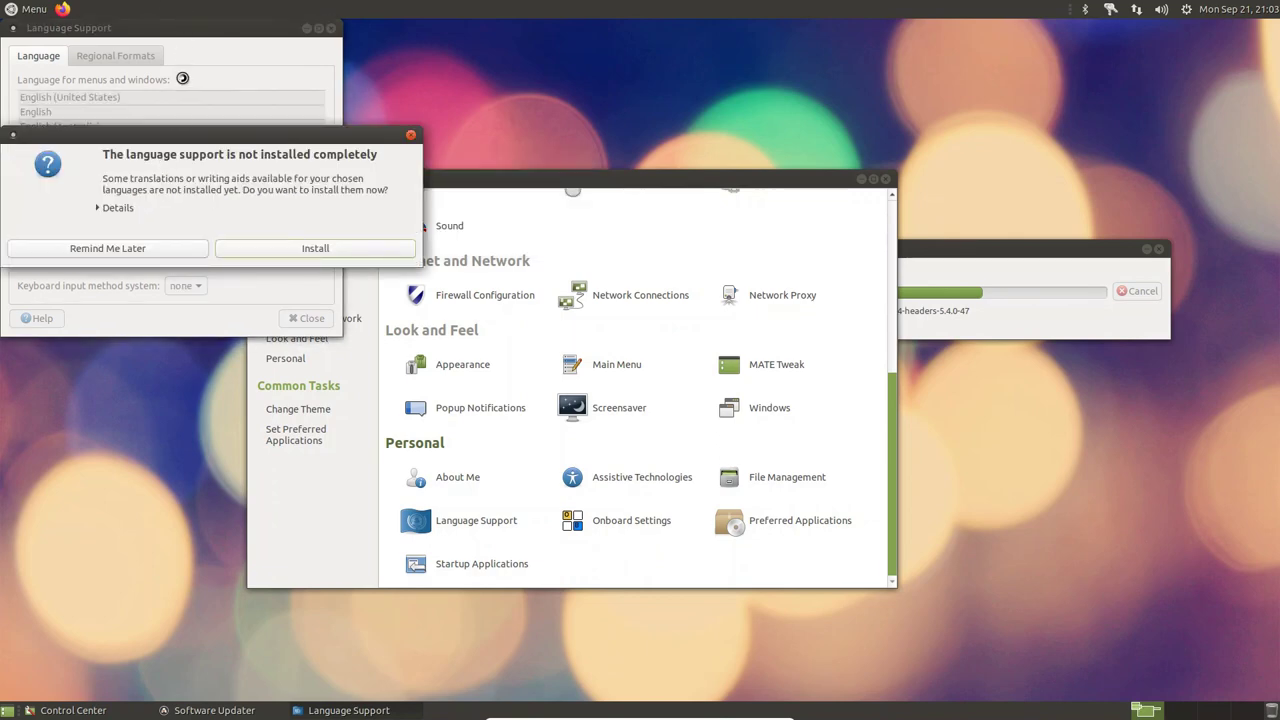
{"action": "left_click", "coordinate": [145, 248]}
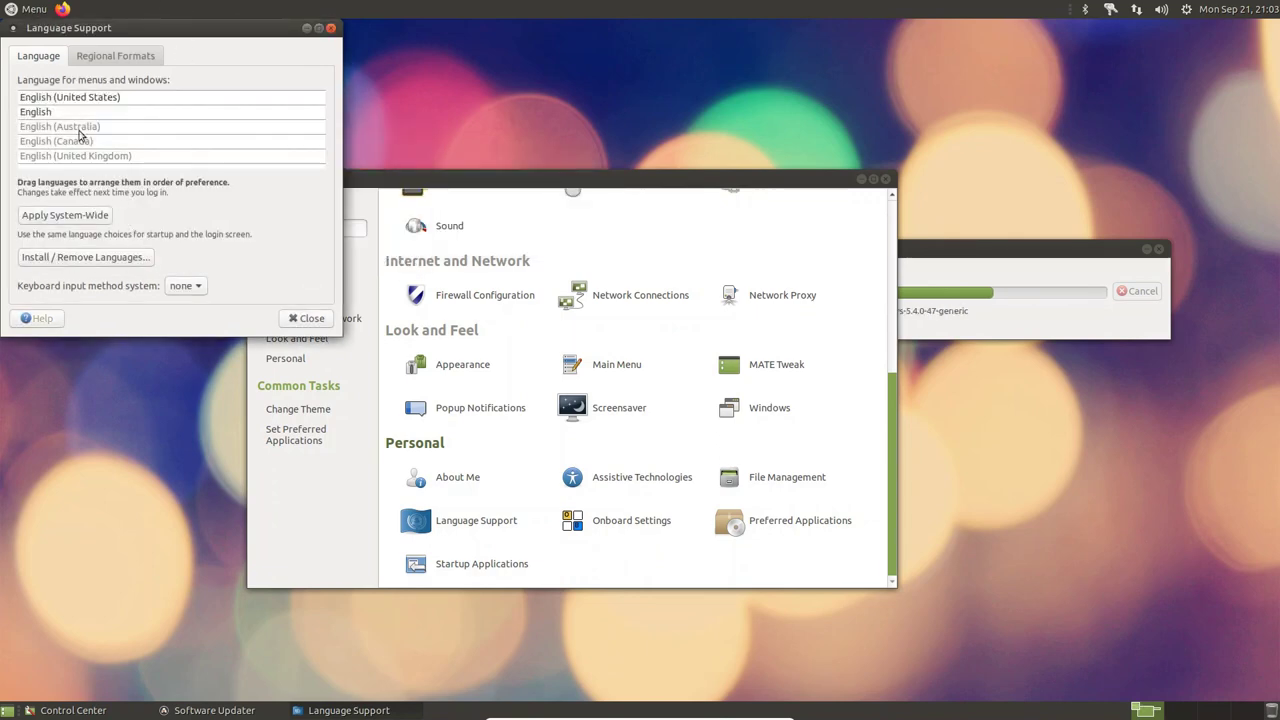
{"action": "left_click", "coordinate": [88, 62]}
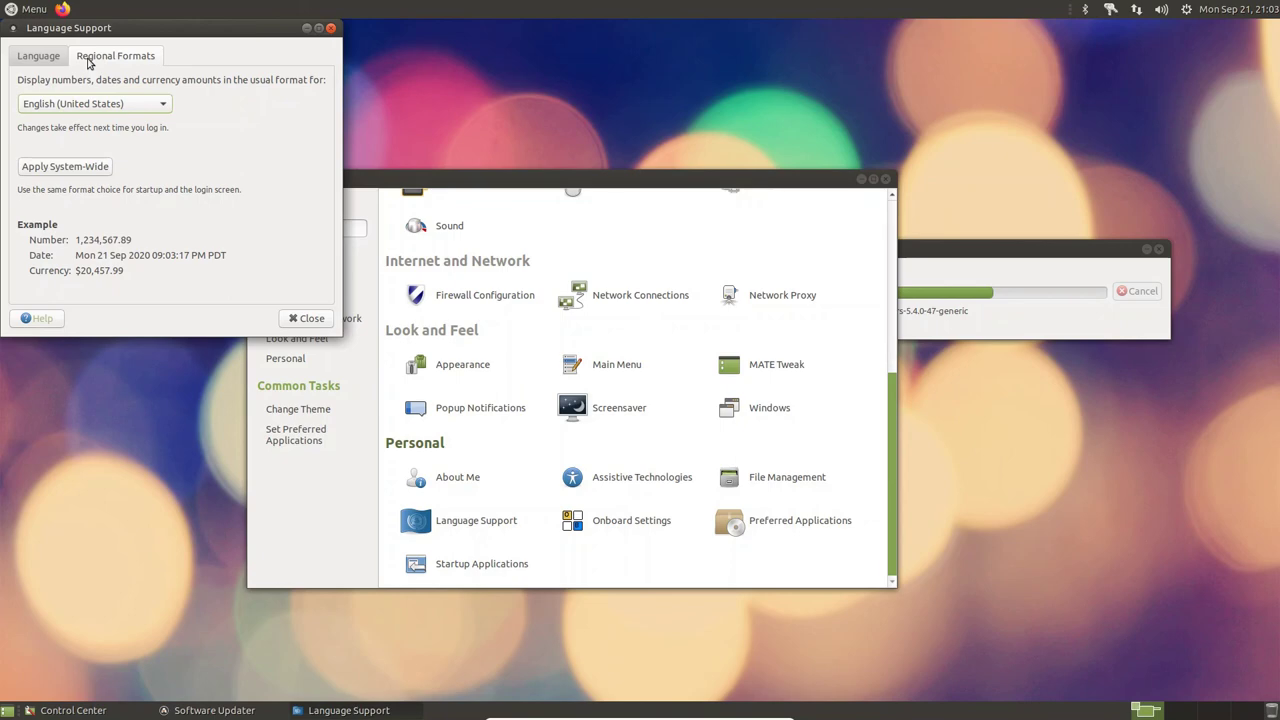
{"action": "left_click", "coordinate": [83, 172]}
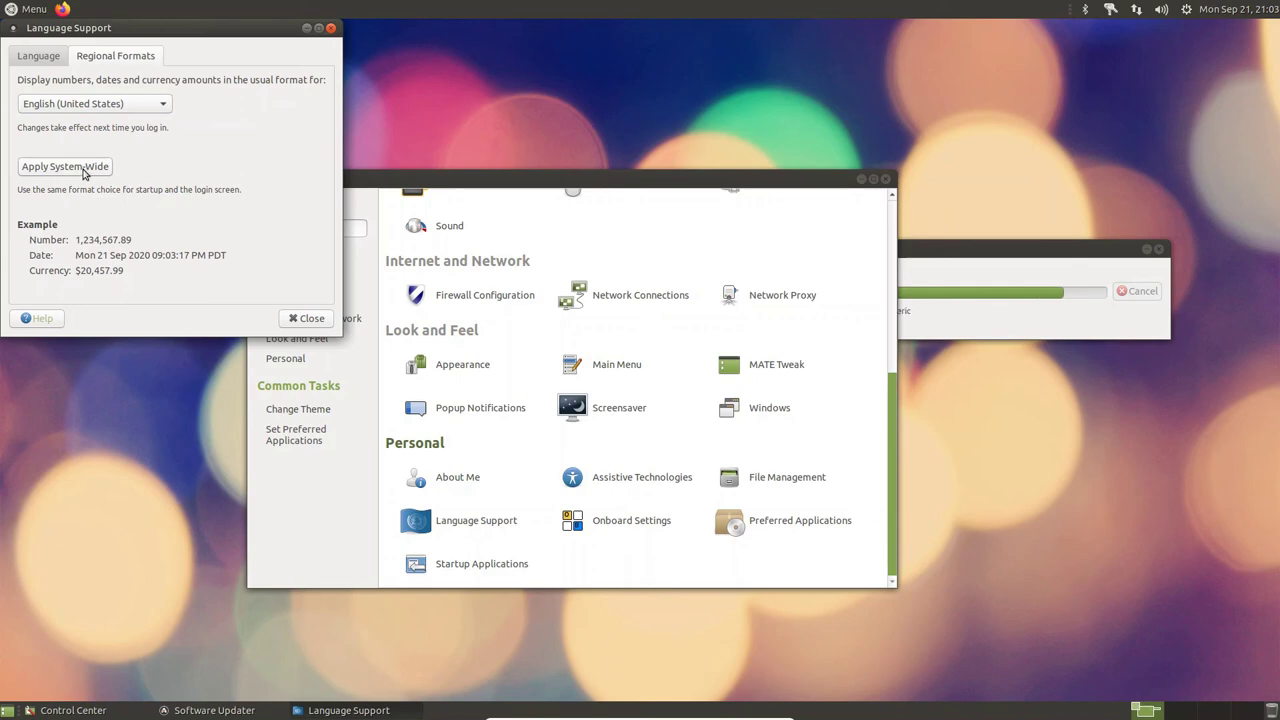
- Look at the panel clock's calendar and its locations map
{"action": "left_click", "coordinate": [1256, 9]}
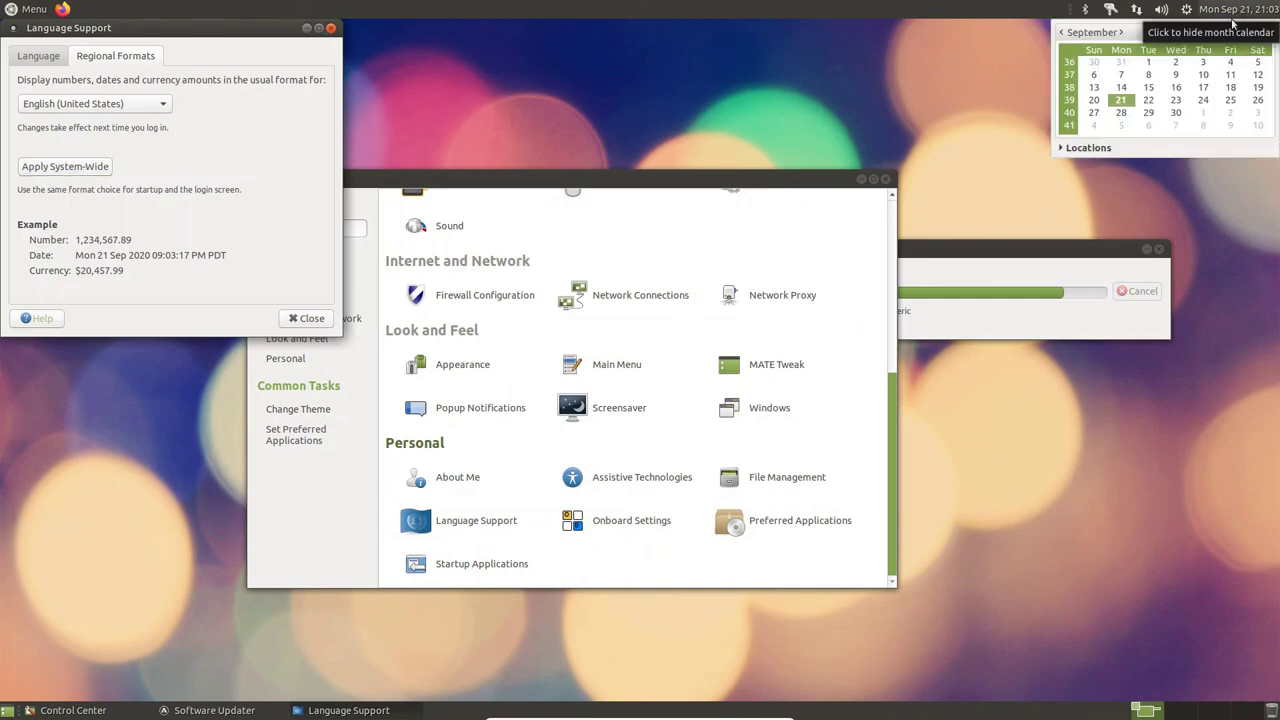
{"action": "left_click", "coordinate": [1068, 149]}
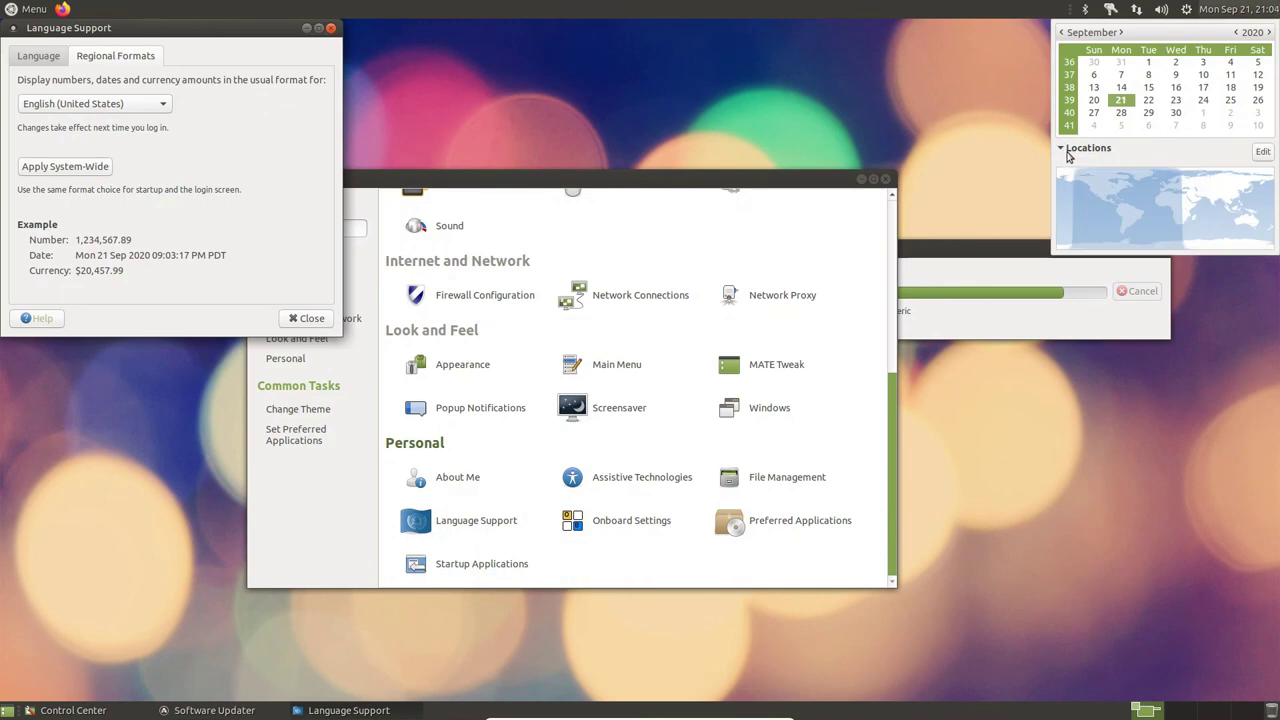
{"action": "left_click", "coordinate": [1068, 148]}
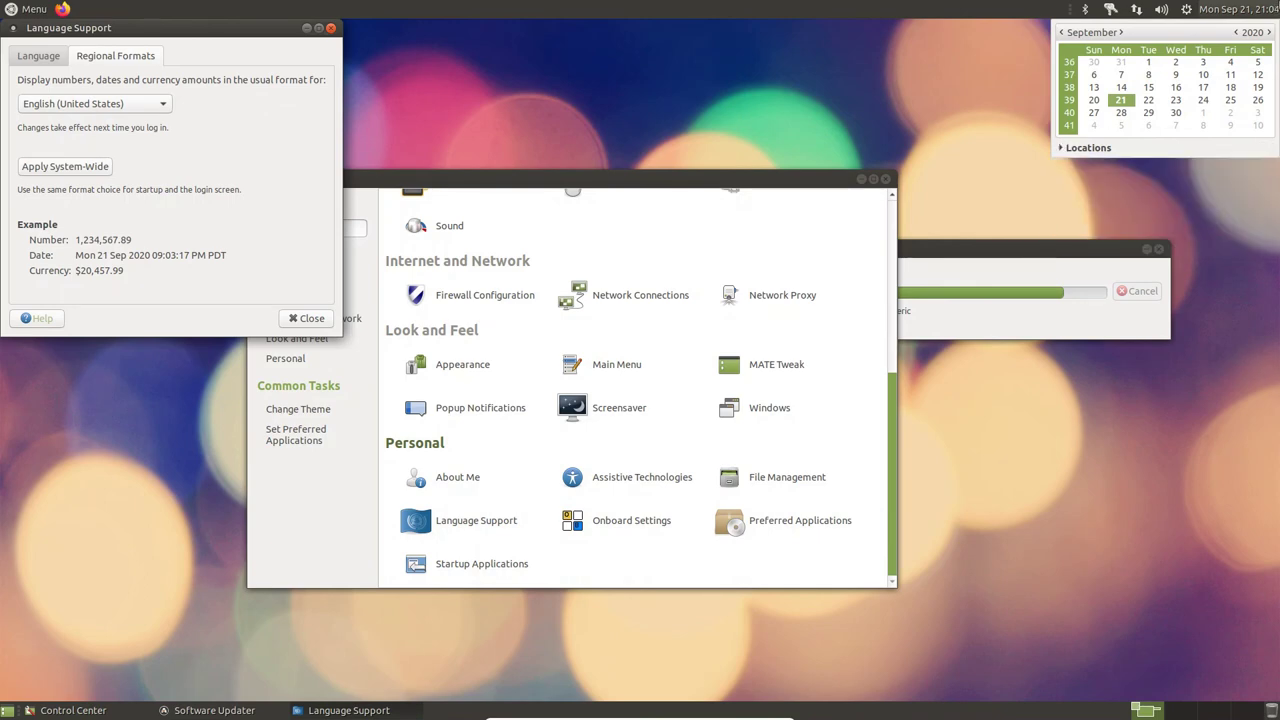
- Set the panel clock to 12-hour format in Clock Preferences
{"action": "right_click", "coordinate": [1196, 12]}
{"action": "right_click", "coordinate": [1219, 12]}
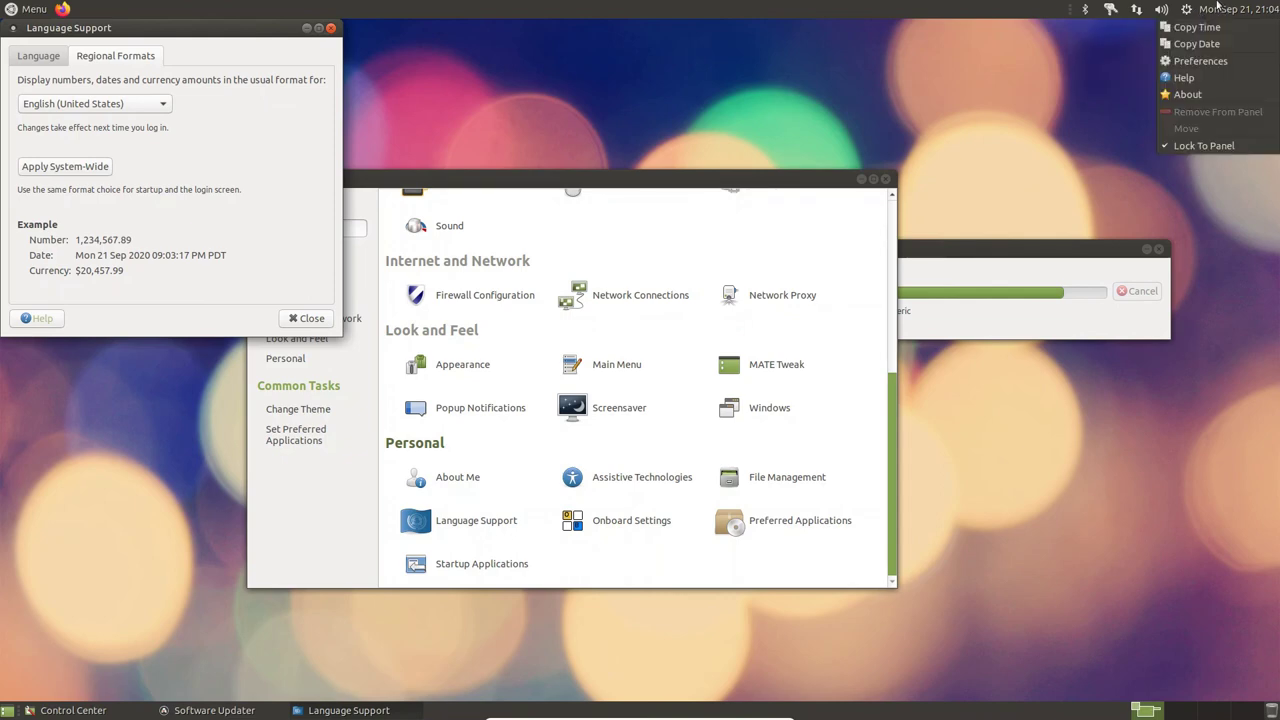
{"action": "right_click", "coordinate": [1222, 10]}
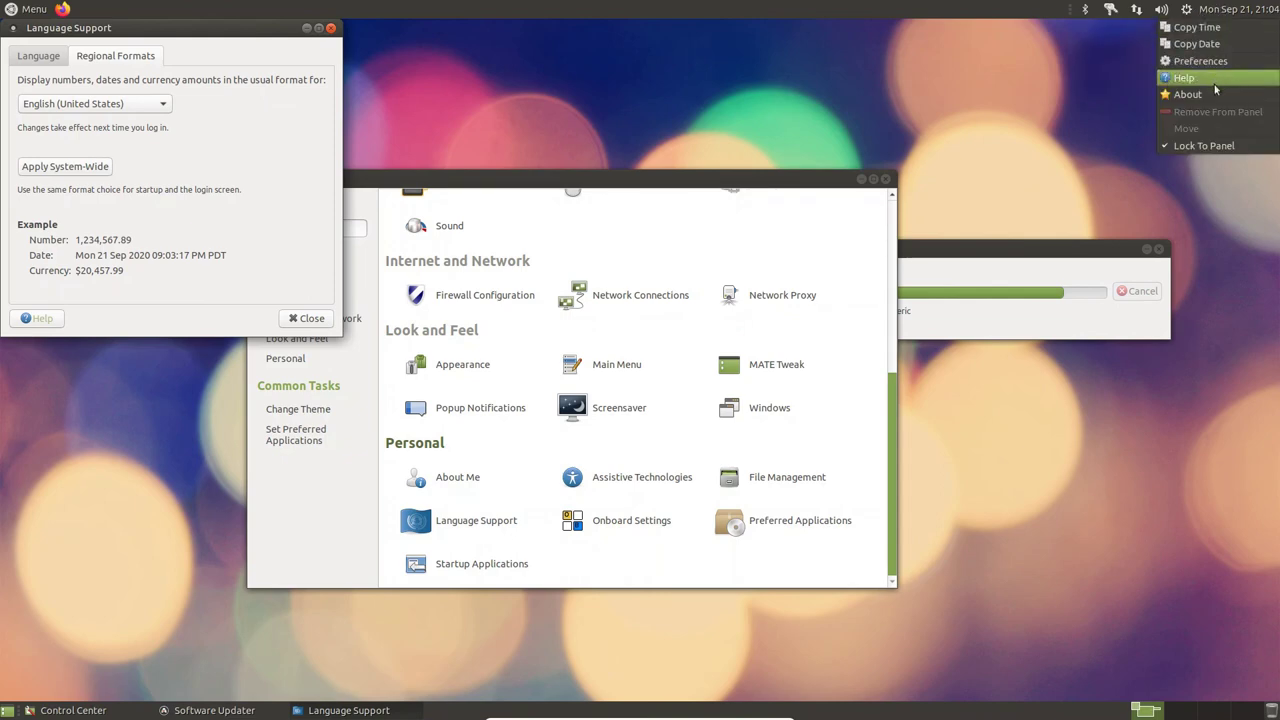
{"action": "left_click", "coordinate": [1214, 64]}
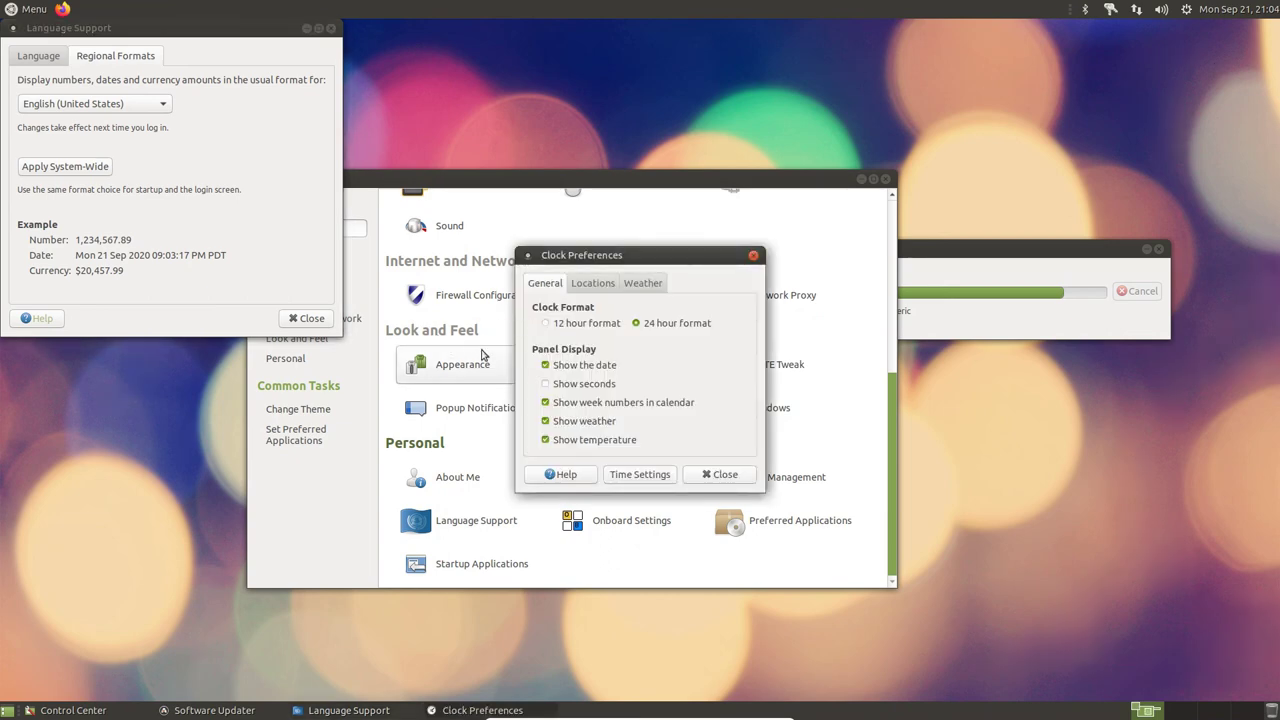
{"action": "left_click", "coordinate": [545, 324]}
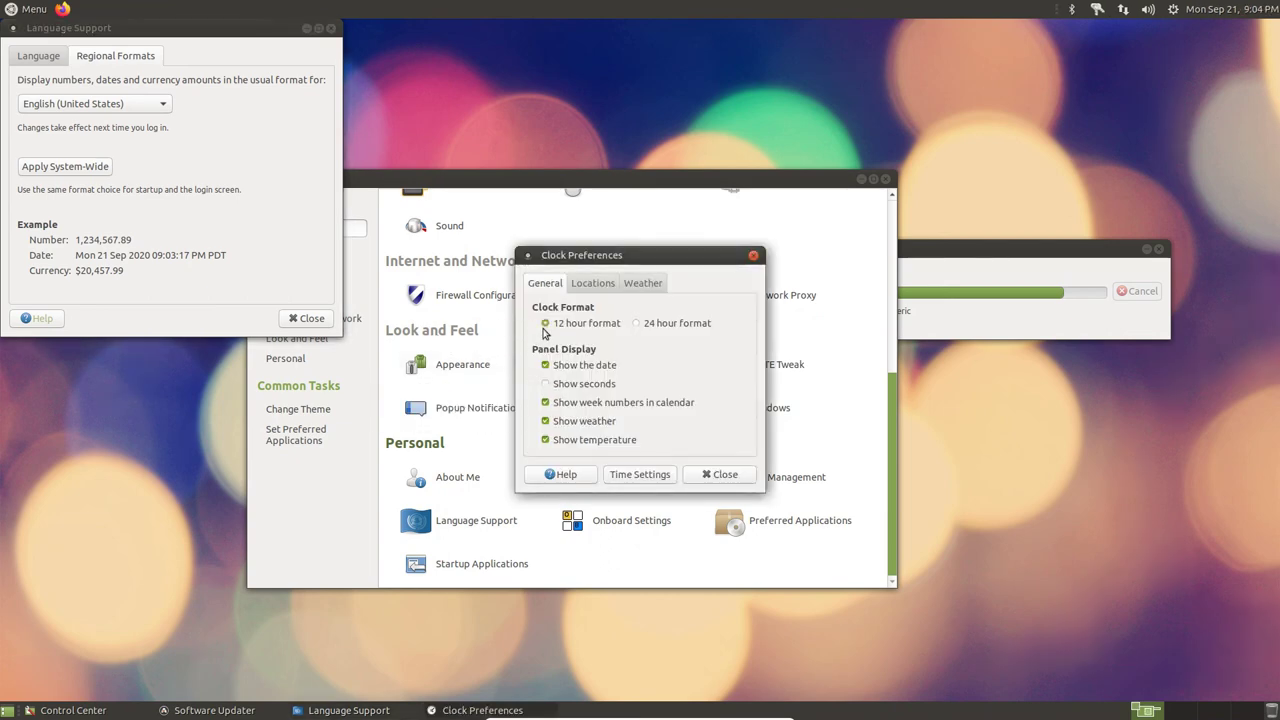
{"action": "left_click", "coordinate": [700, 478]}
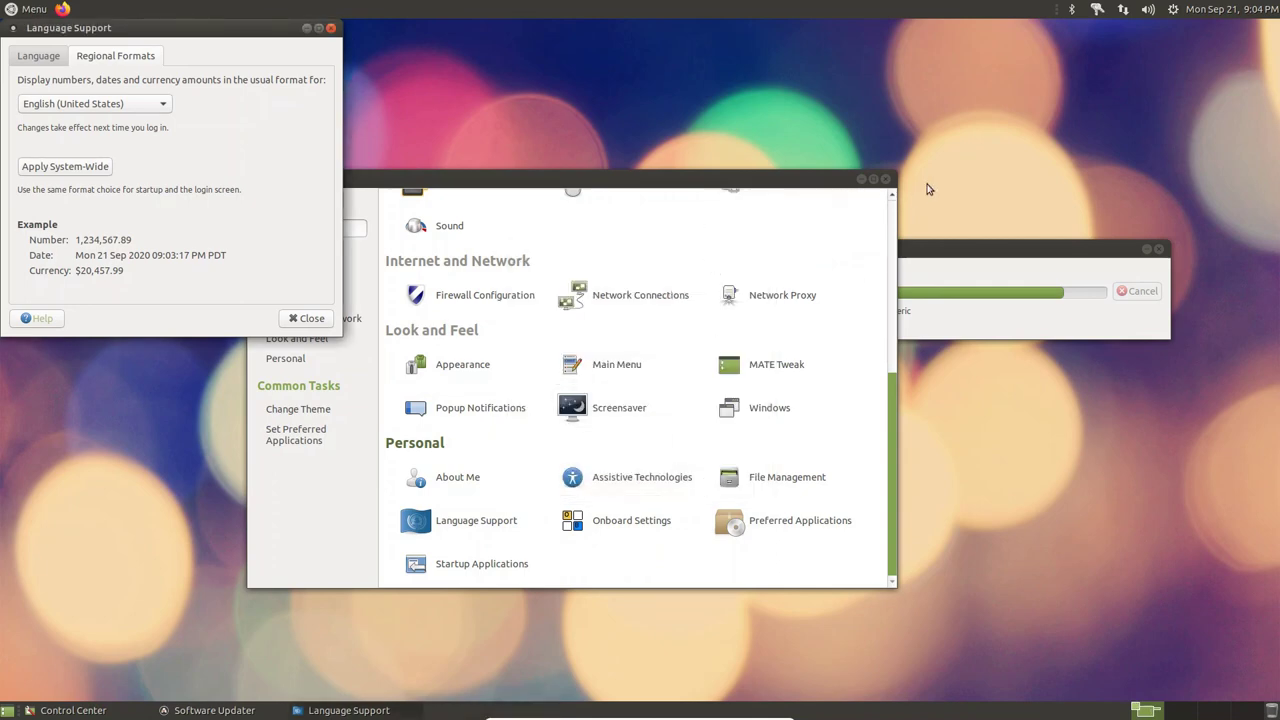
- Close Control Center and Language Support, glance at the update log, and reposition the updater
{"action": "left_click", "coordinate": [886, 179]}
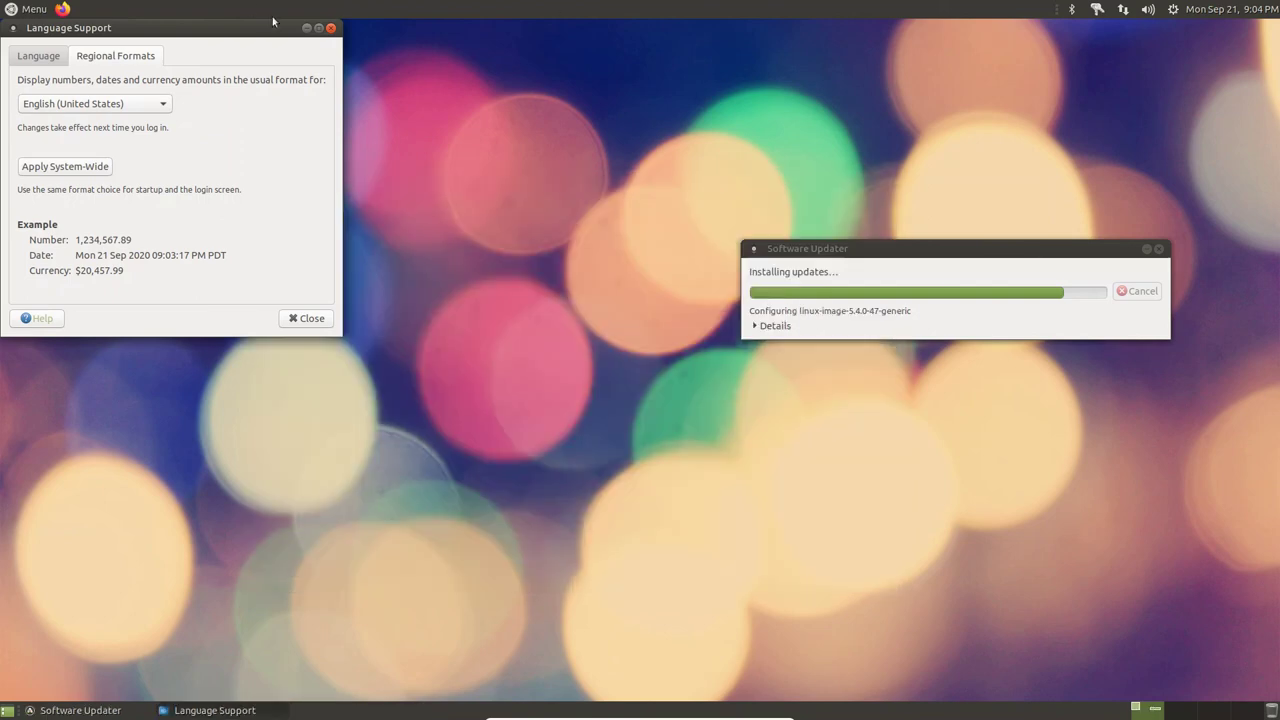
{"action": "left_click", "coordinate": [331, 28]}
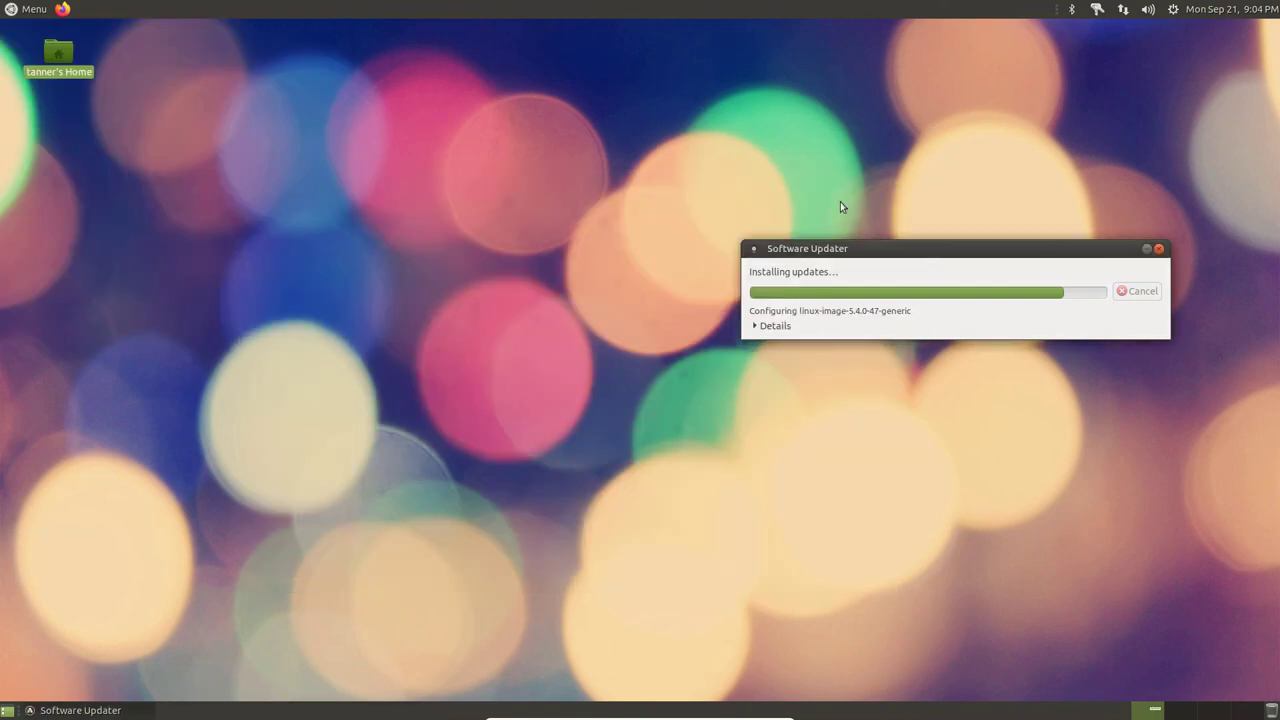
{"action": "left_click", "coordinate": [756, 326]}
{"action": "left_click", "coordinate": [756, 326]}
{"action": "left_click_drag", "start_coordinate": [797, 253], "coordinate": [508, 167]}
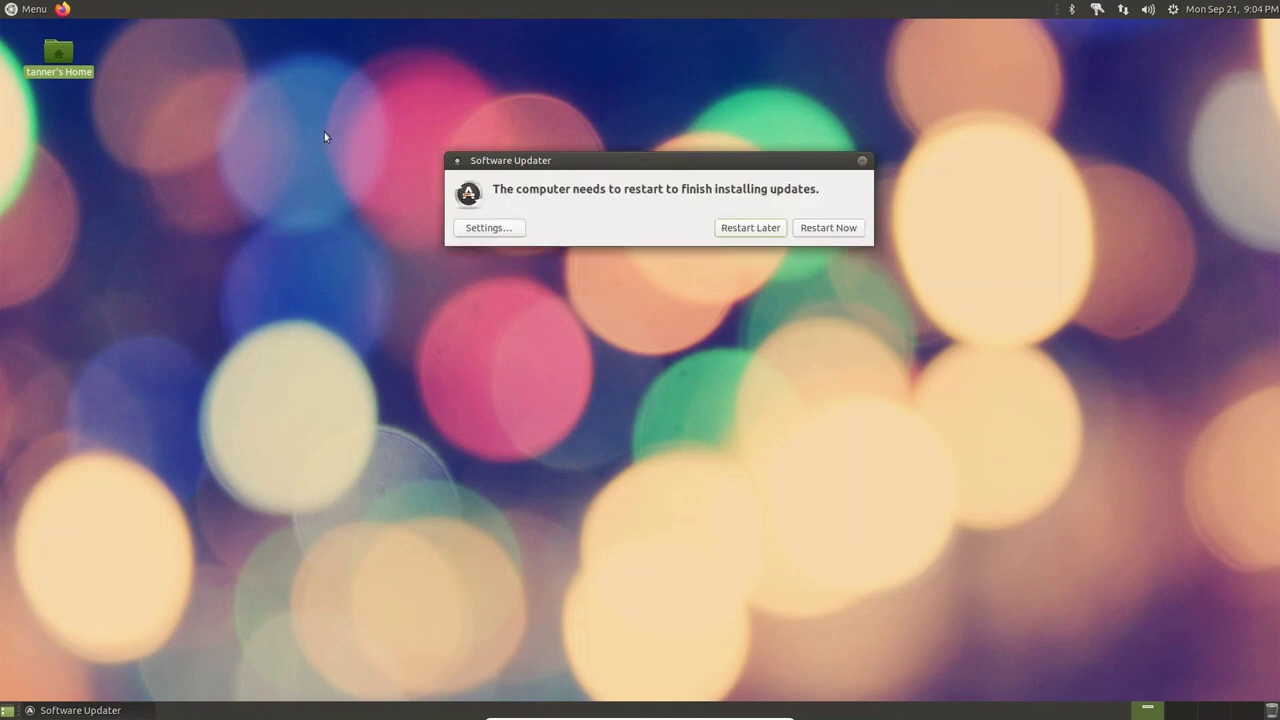
- Restart the guest from Software Updater to finish installing updates
{"action": "left_click", "coordinate": [836, 228]}
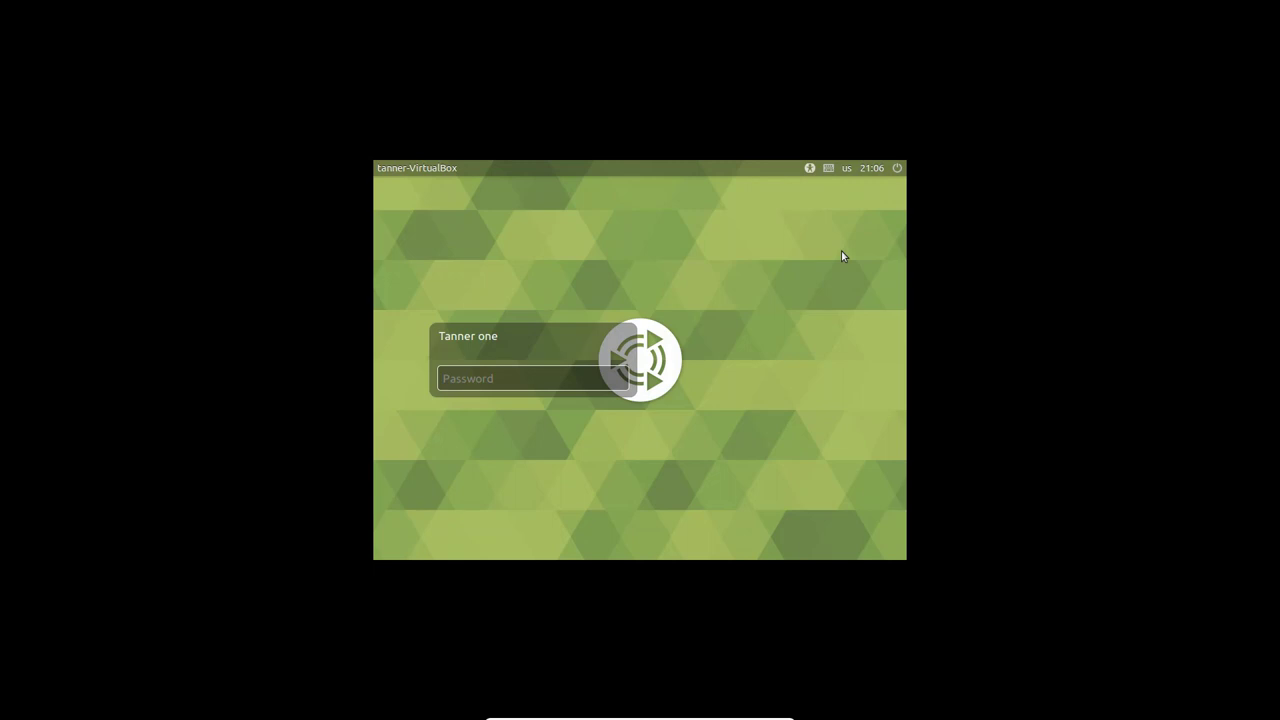
- Enter the account password at the login screen
{"action": "type", "text": "p"}
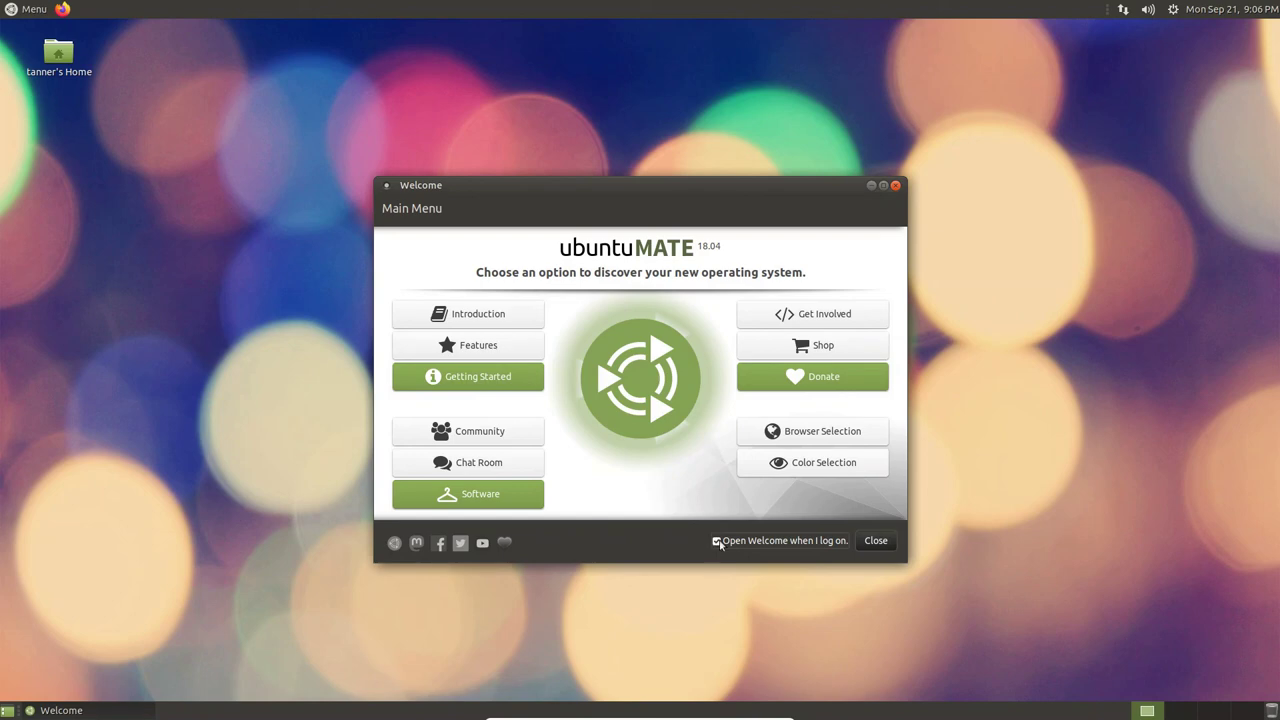
- Close the Welcome window and glance through the MATE application menu
{"action": "left_click", "coordinate": [868, 543]}
{"action": "left_click", "coordinate": [4, 6]}
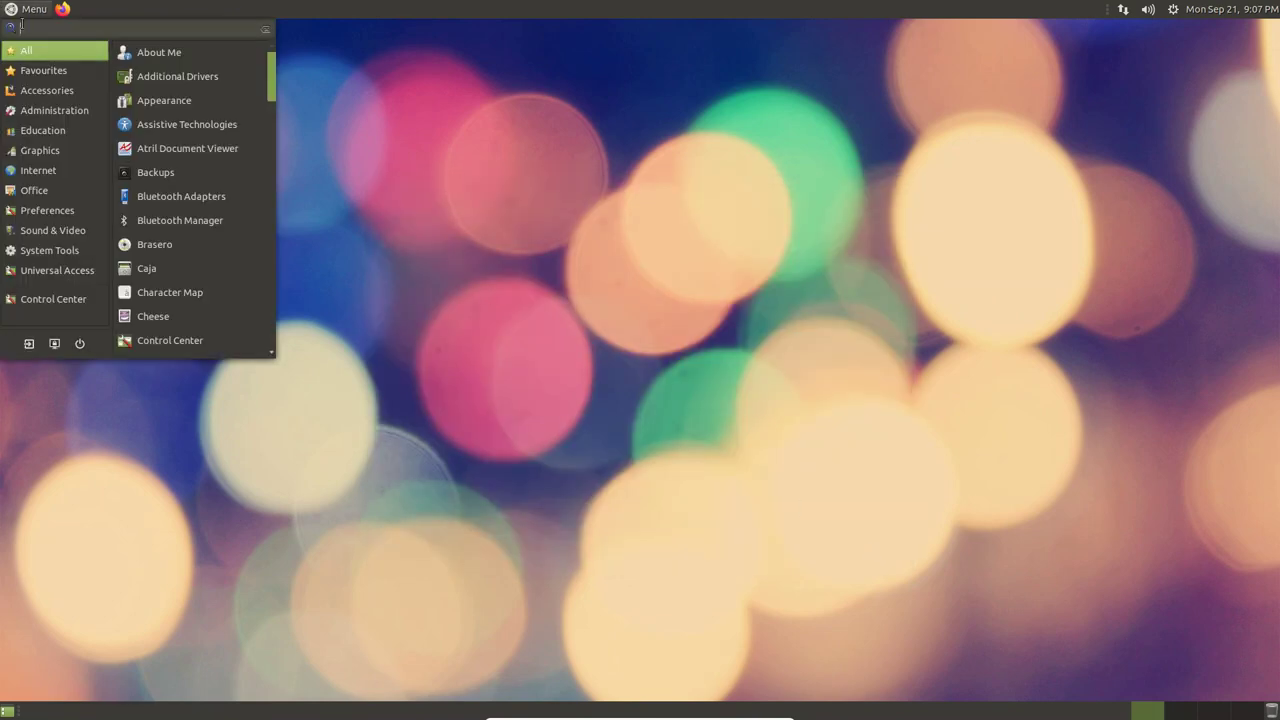
{"action": "mouse_move", "coordinate": [106, 269]}
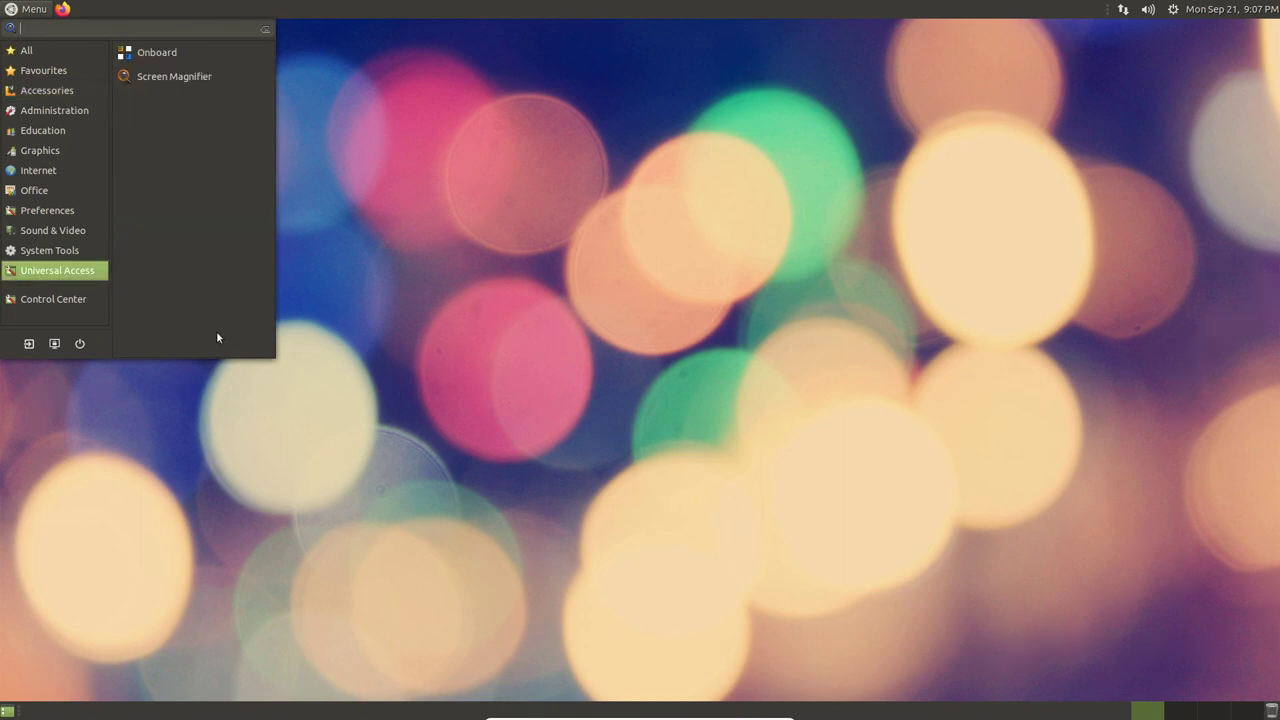
{"action": "key", "text": "Escape"}
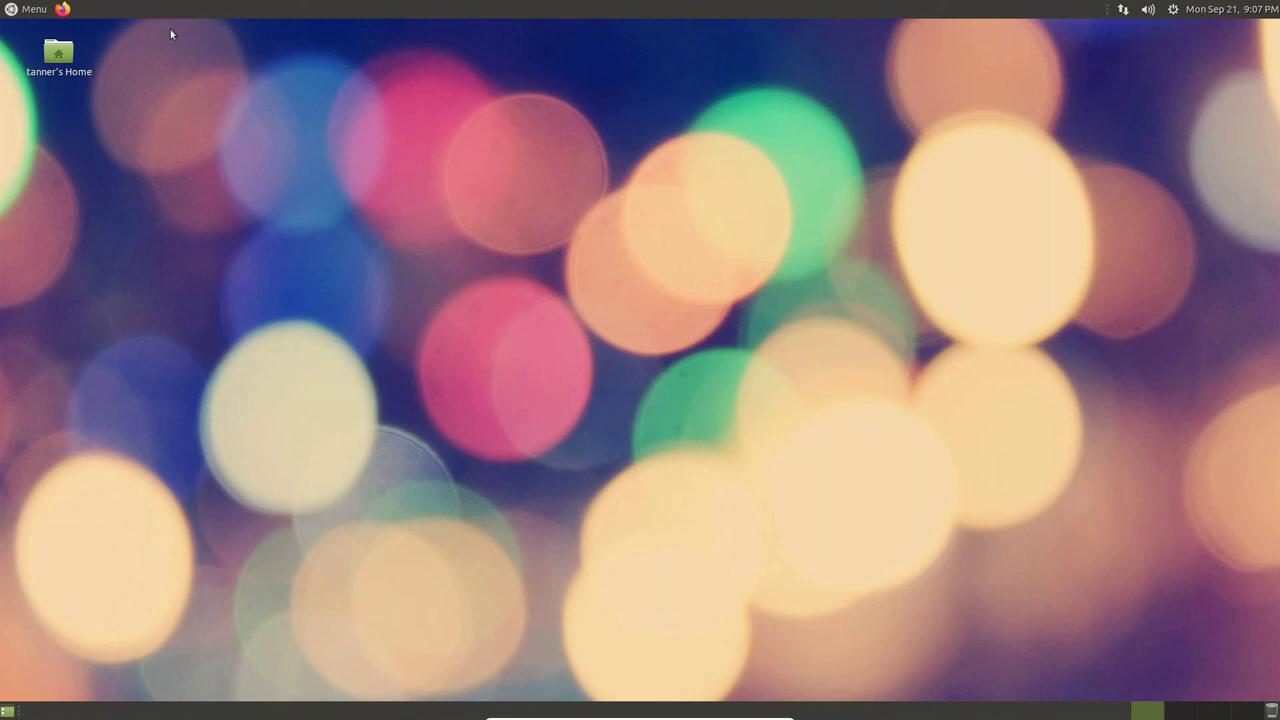
- Browse the Graphics applications category in the MATE menu
{"action": "right_click", "coordinate": [134, 6]}
{"action": "left_click", "coordinate": [27, 6]}
{"action": "left_click", "coordinate": [27, 6]}
{"action": "left_click", "coordinate": [6, 152]}
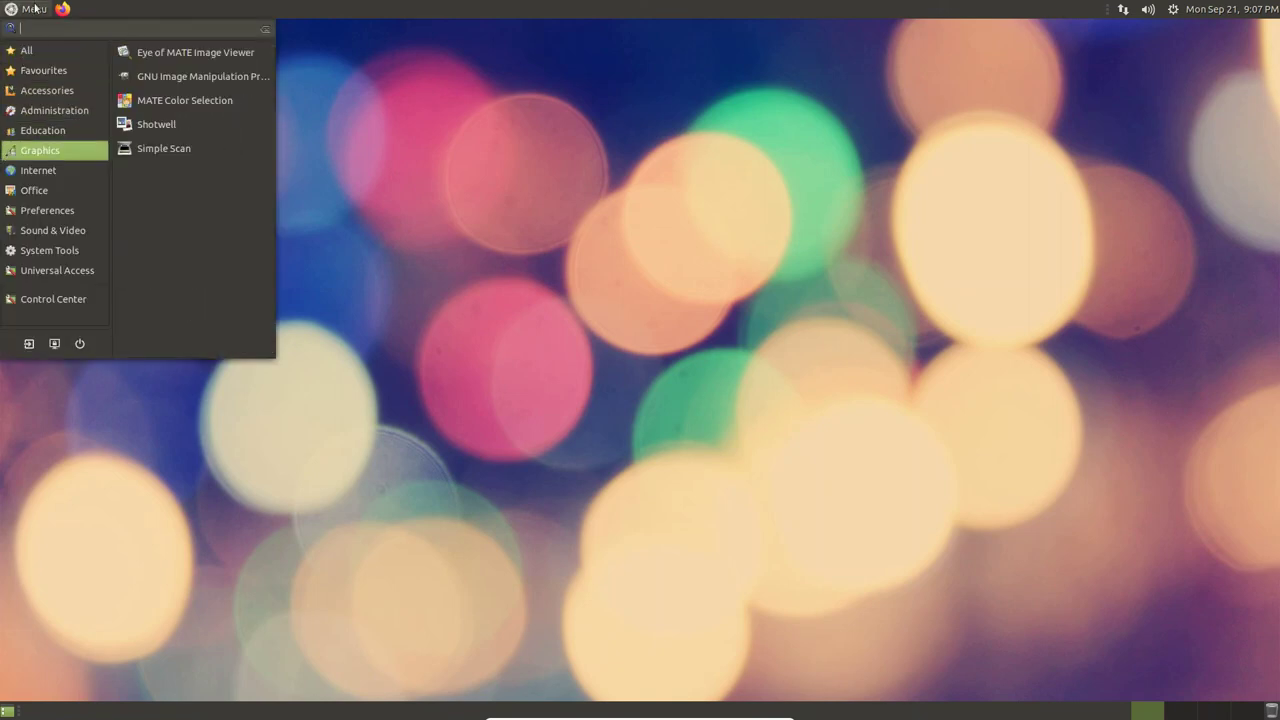
{"action": "mouse_move", "coordinate": [50, 51]}
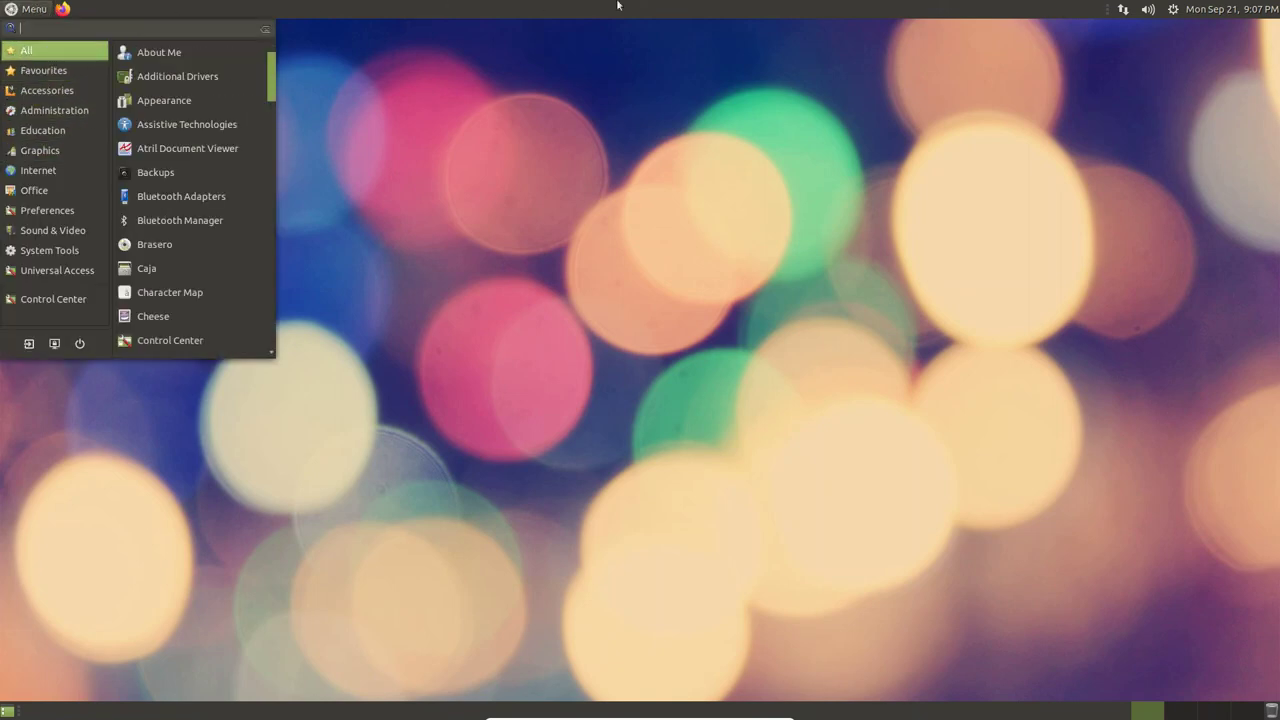
{"action": "left_click", "coordinate": [1262, 8]}
- Check the clock's calendar, then open the panel's session menu with shut-down options
{"action": "left_click", "coordinate": [1262, 8]}
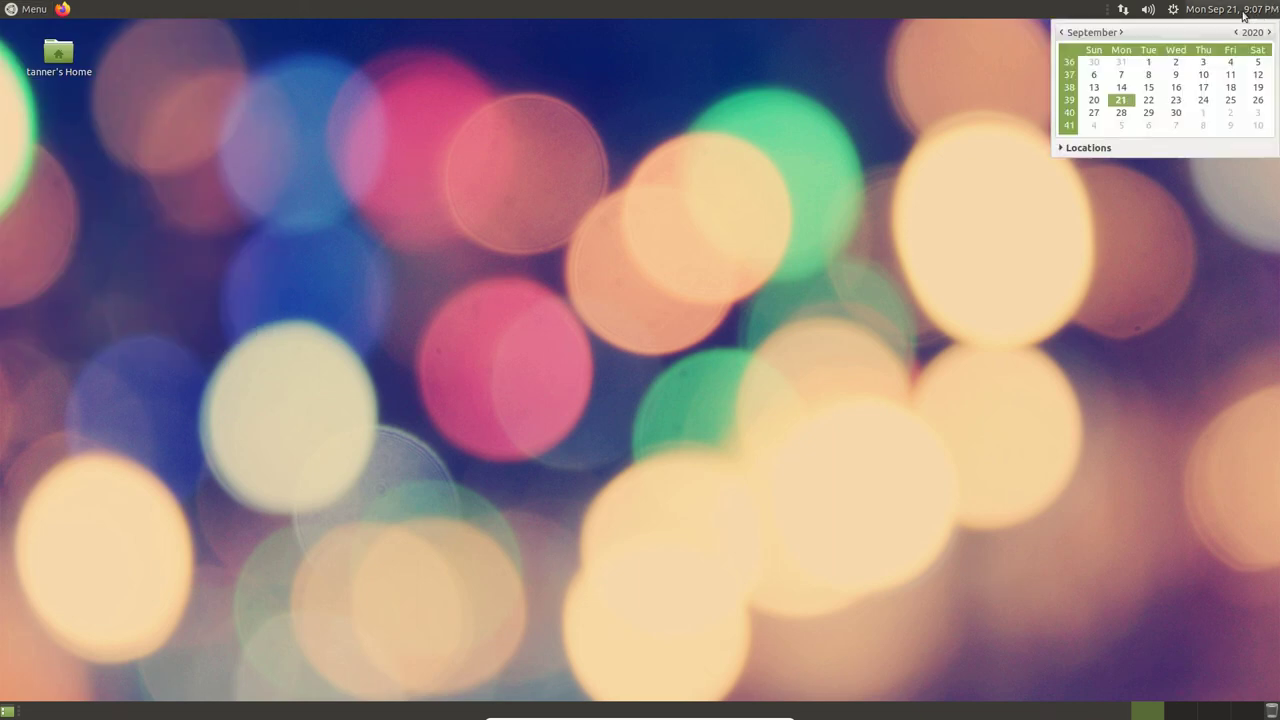
{"action": "left_click", "coordinate": [1195, 9]}
{"action": "left_click", "coordinate": [1178, 9]}
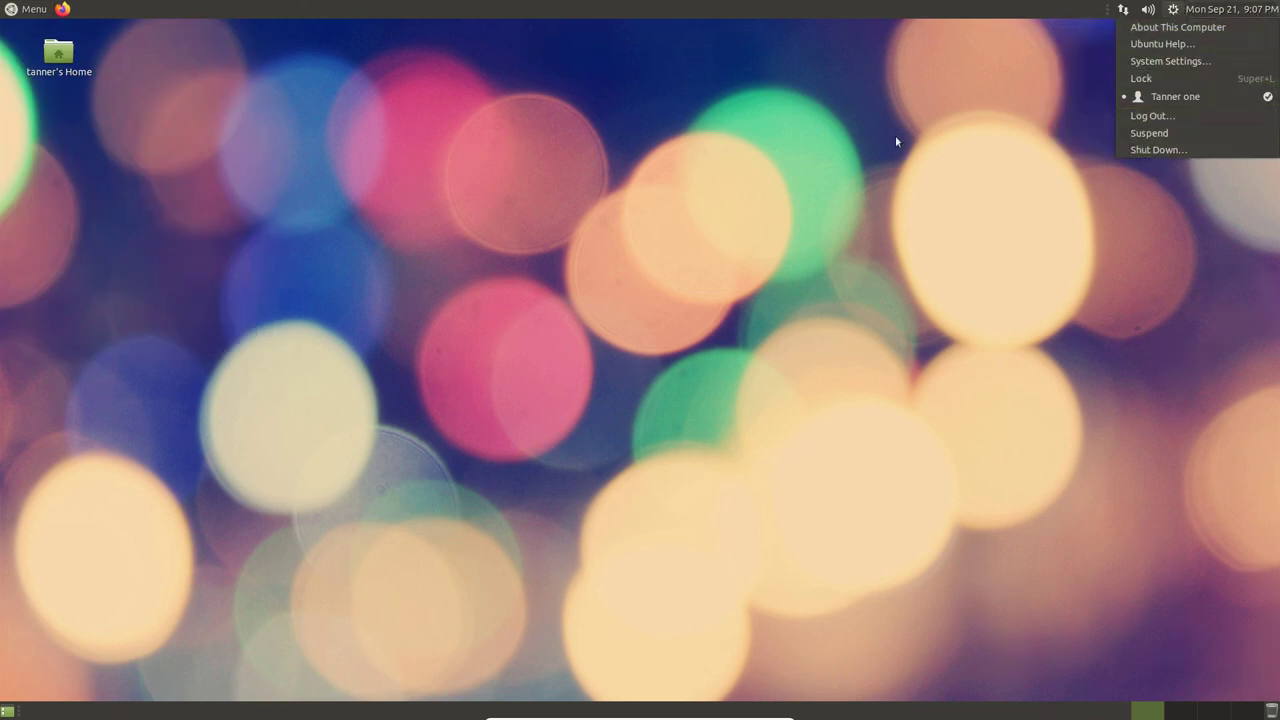
- Shut down the Ubuntu MATE guest and close VirtualBox Manager
{"action": "left_click", "coordinate": [1136, 150]}
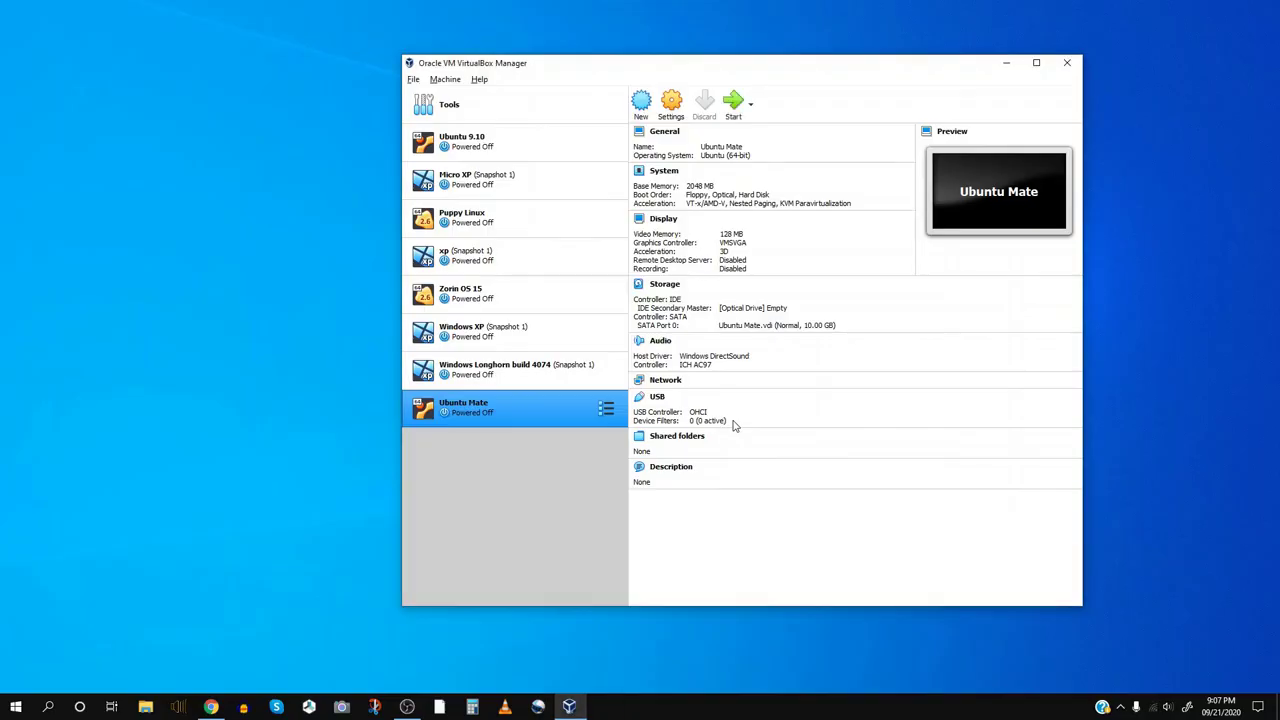
{"action": "left_click", "coordinate": [1067, 65]}
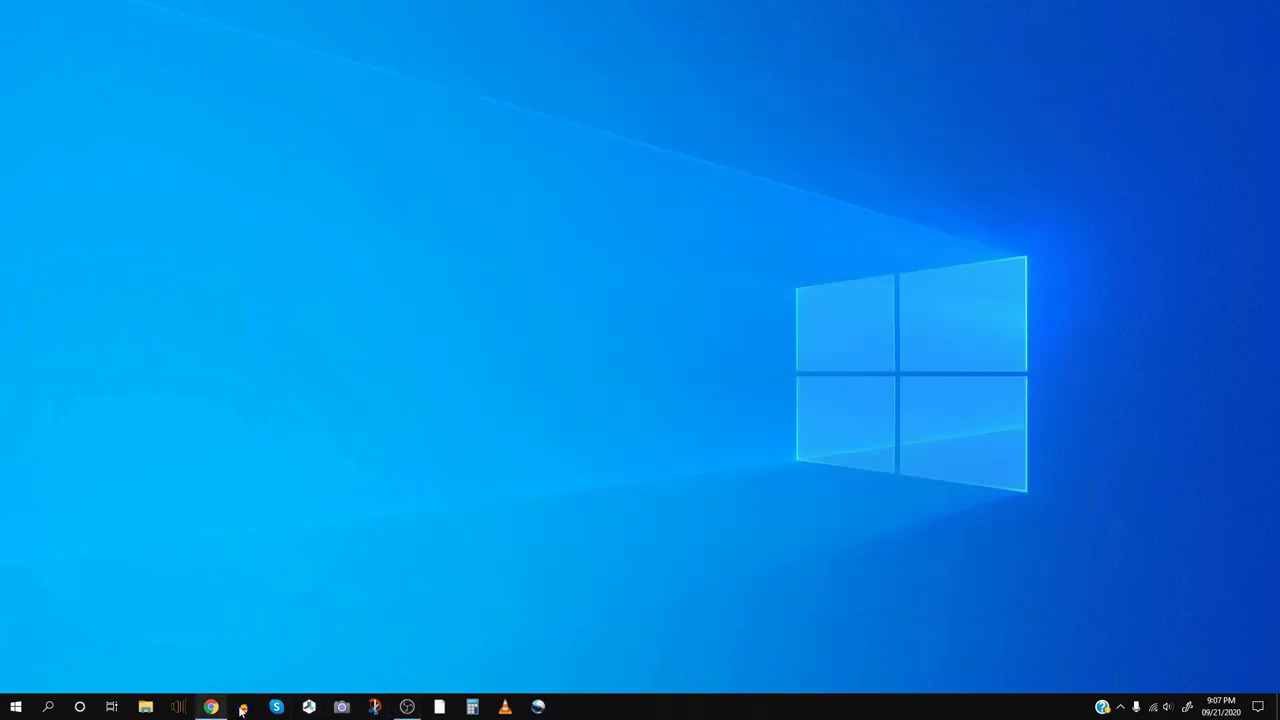
- Bring the OBS Studio window, still recording, to the front from the taskbar
{"action": "left_click", "coordinate": [420, 707]}
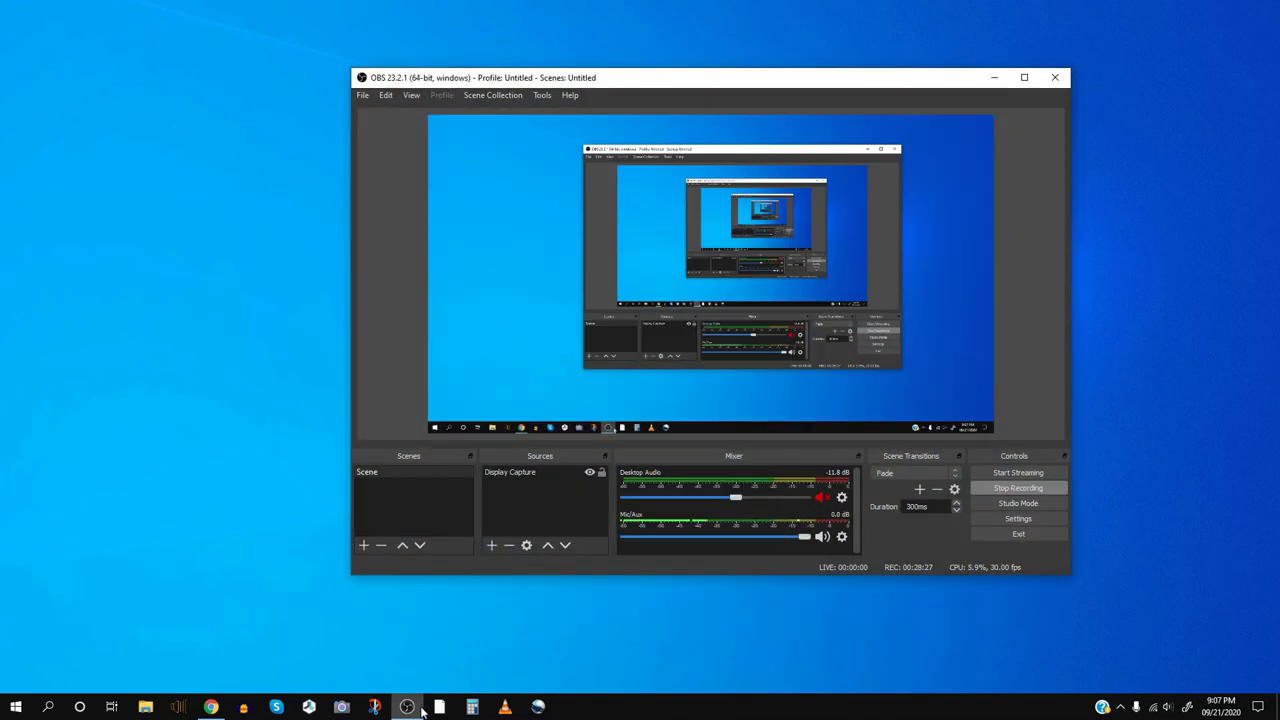